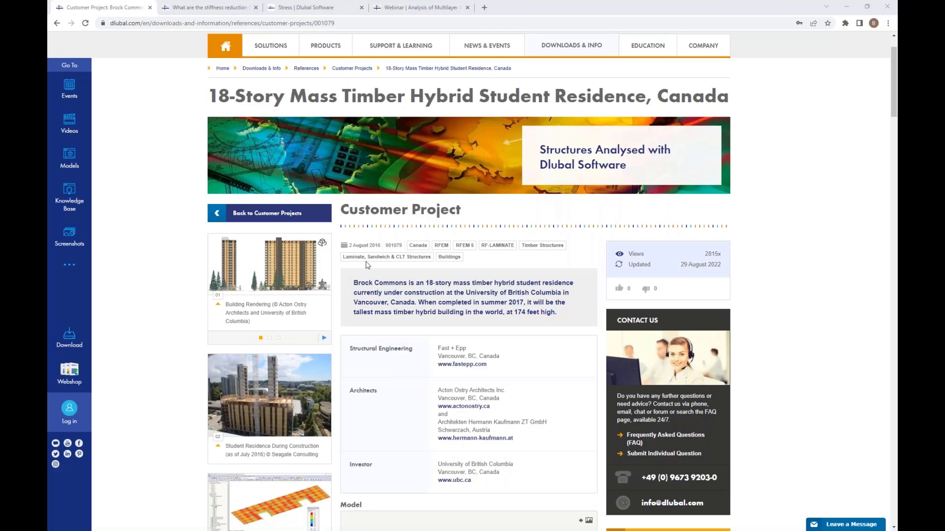
Step: Examine the student residence's construction photo and the model preview on the customer project page
click(275, 397)
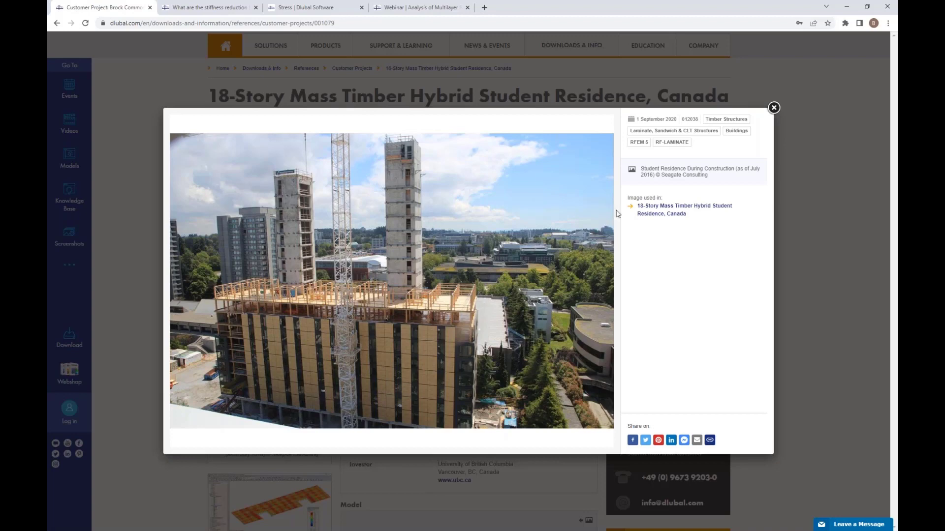
click(774, 108)
scroll(286, 480, down, 3)
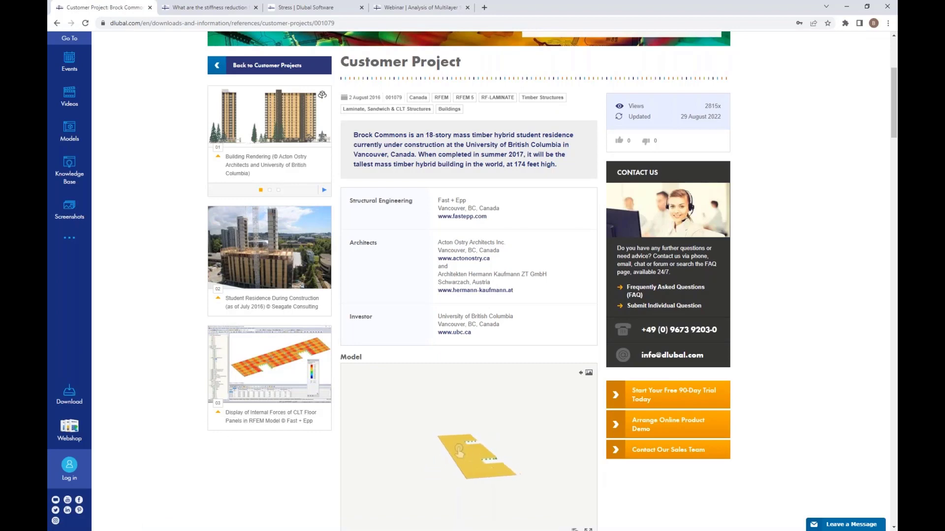
Step: Switch to RFEM and name the new model Webinar CLT 2D Plate
key(alt+Tab)
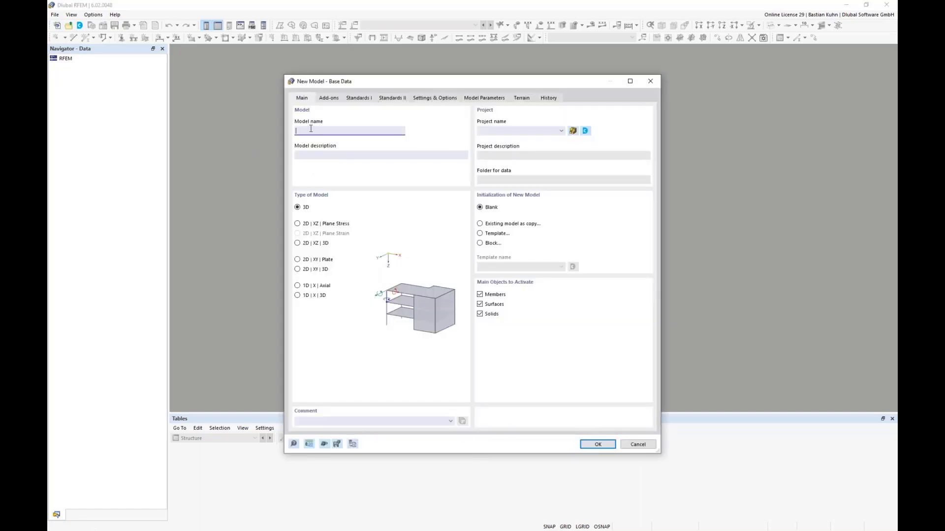
text(Webin)
text(CLT 2D Plate)
Step: Activate the Multilayer Surfaces and Timber Design add-ons and turn off the load wizards for the new model
click(329, 98)
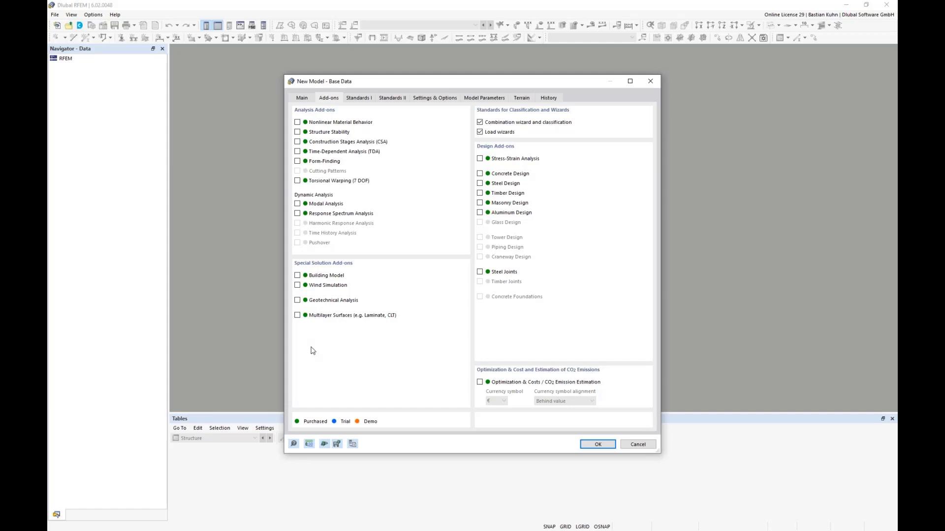
click(297, 316)
click(480, 132)
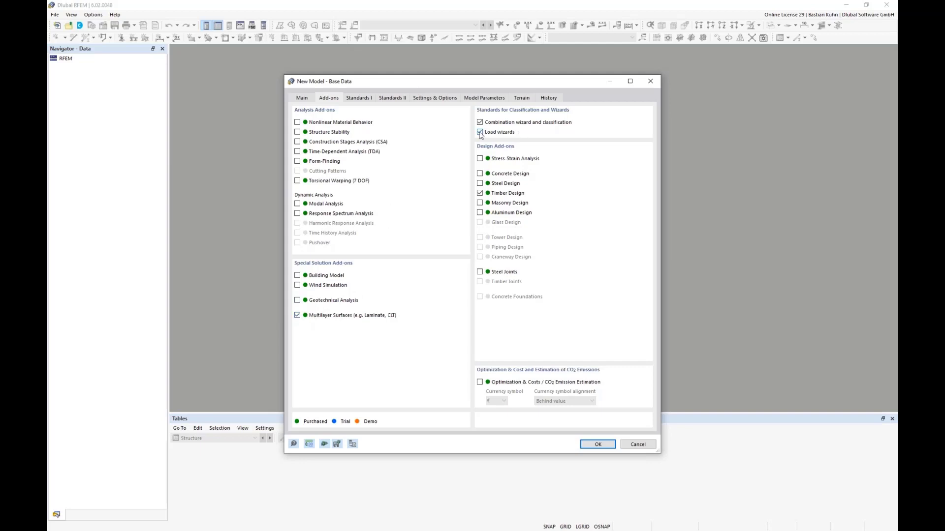
Step: Set the load combination standard group to EN 1990 | Timber with the CEN | 2010-04 national annex
click(364, 100)
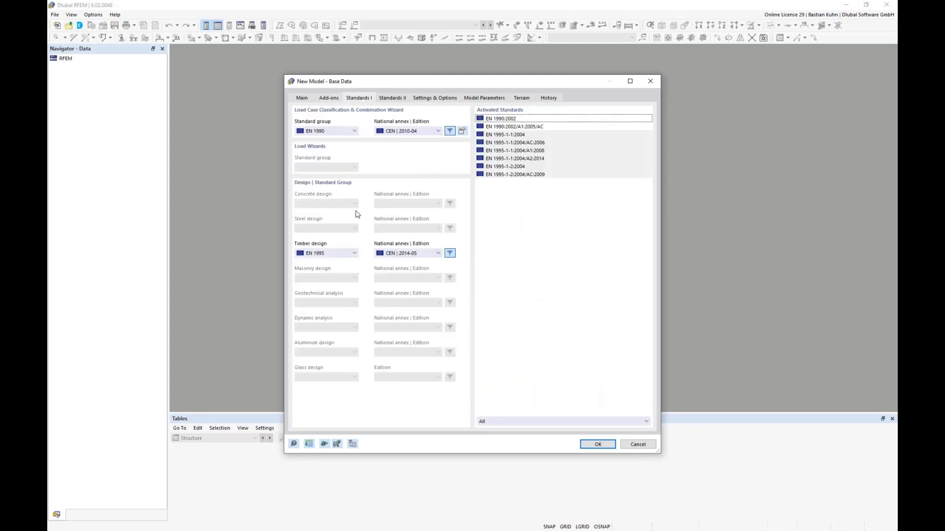
click(354, 131)
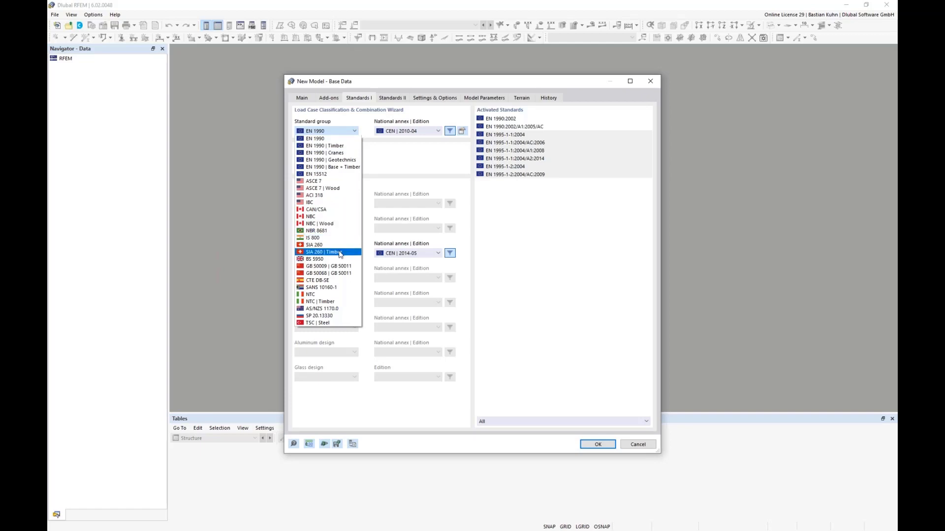
click(336, 146)
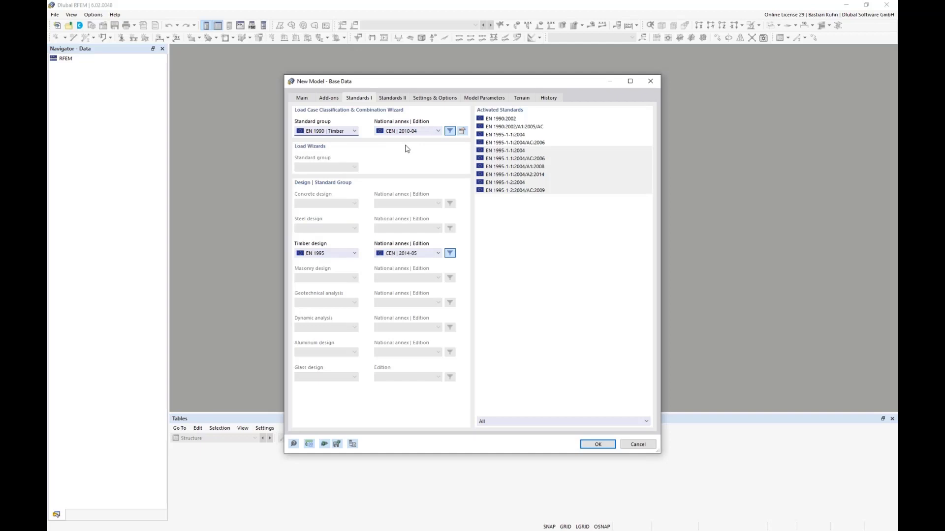
click(411, 132)
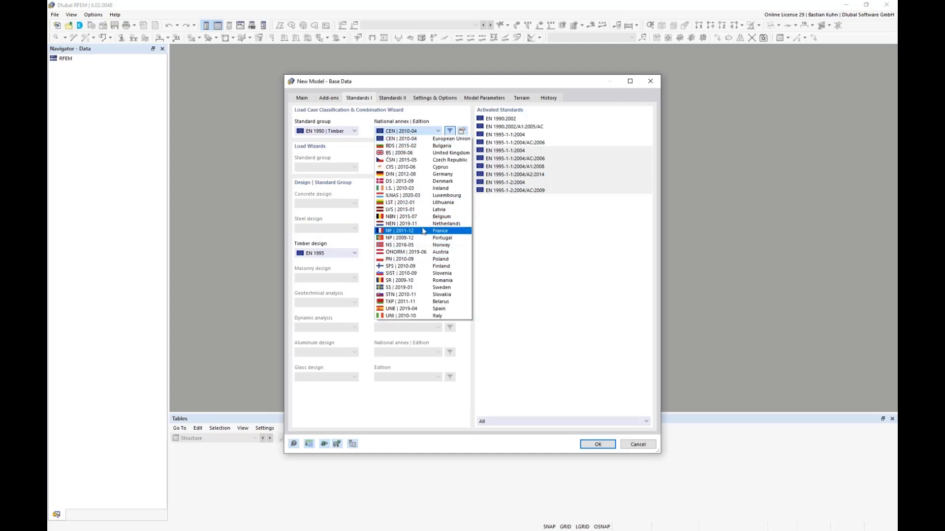
click(439, 119)
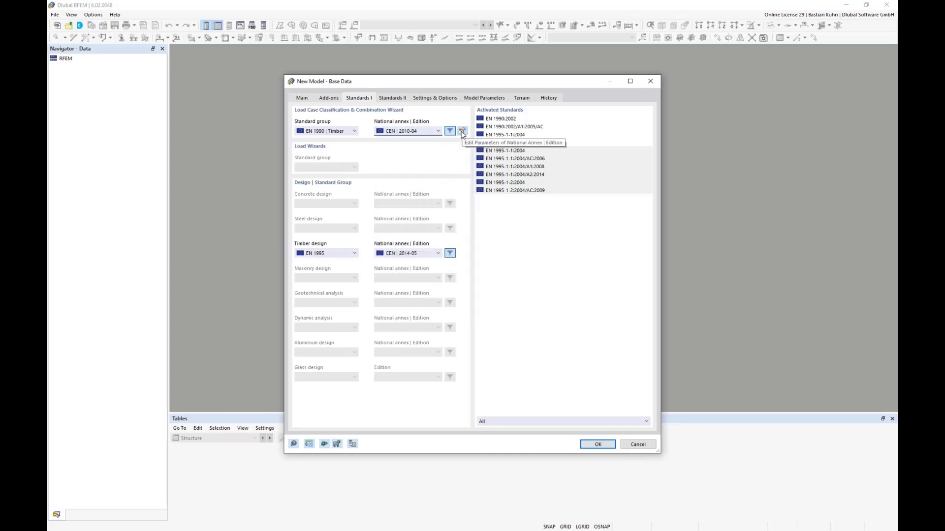
Step: Check the deformation coefficient options for timber structures, keep 0.60, and create the model
click(462, 131)
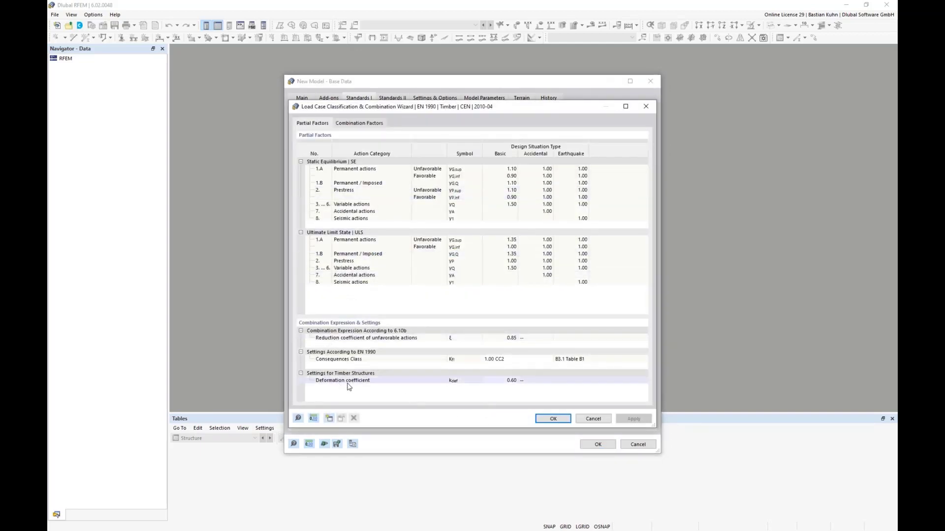
double_click(500, 387)
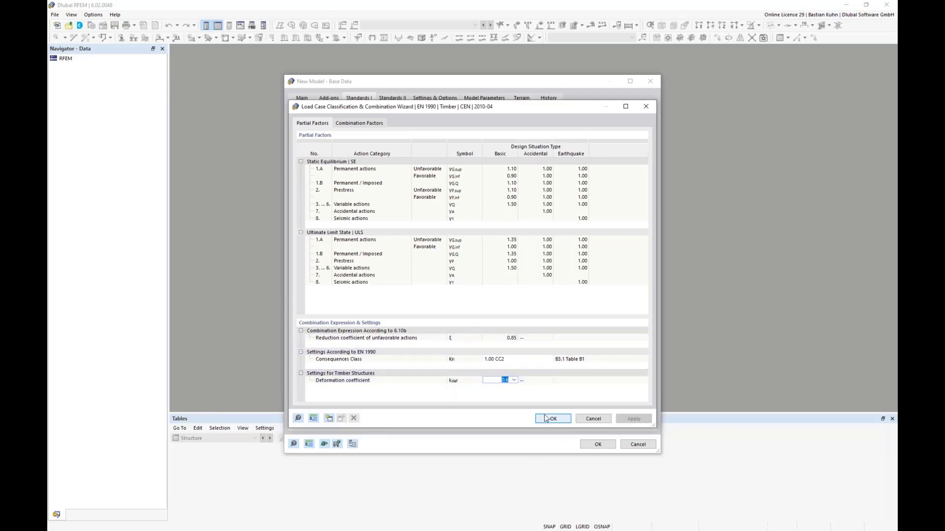
click(514, 381)
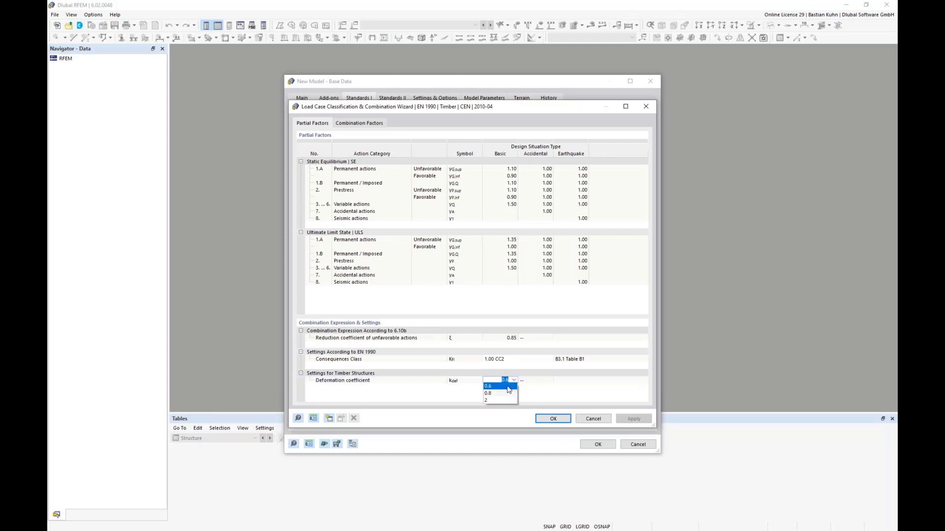
click(551, 418)
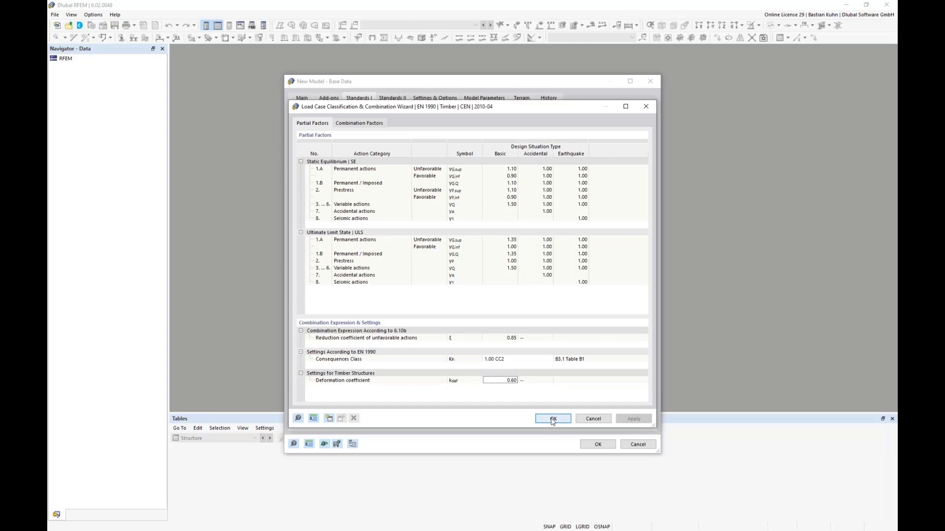
click(553, 419)
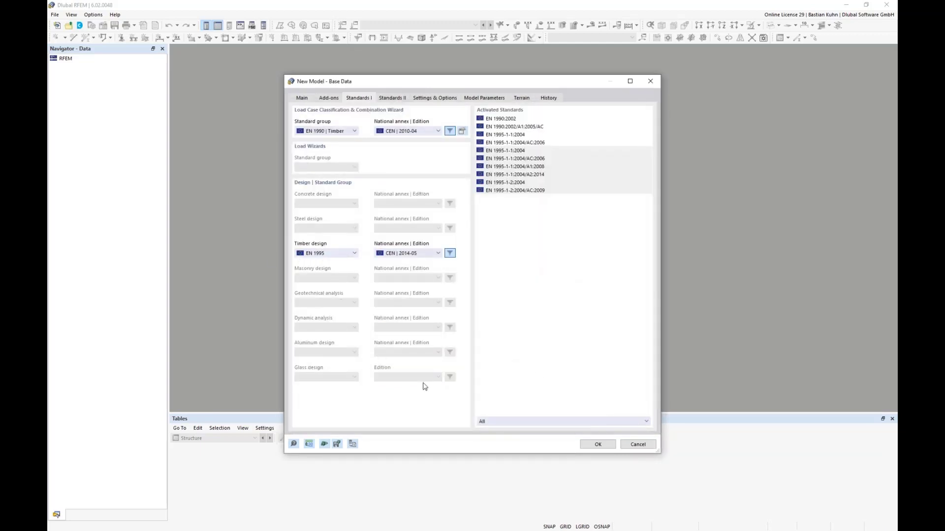
click(597, 446)
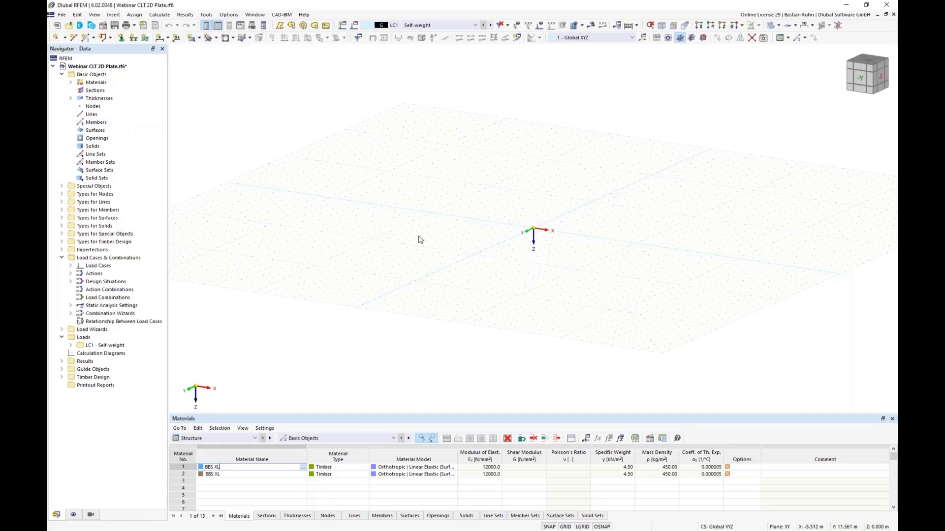
middle_drag(416, 234, 364, 243)
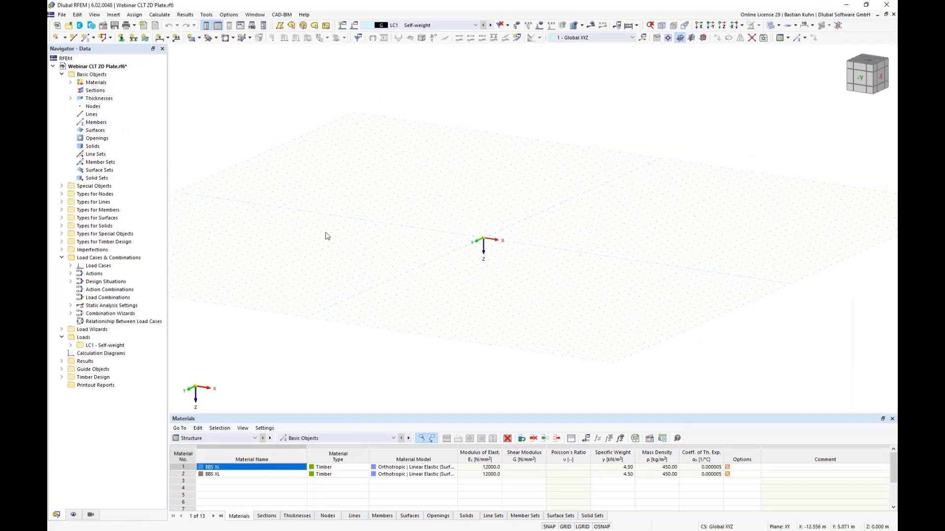
click(191, 39)
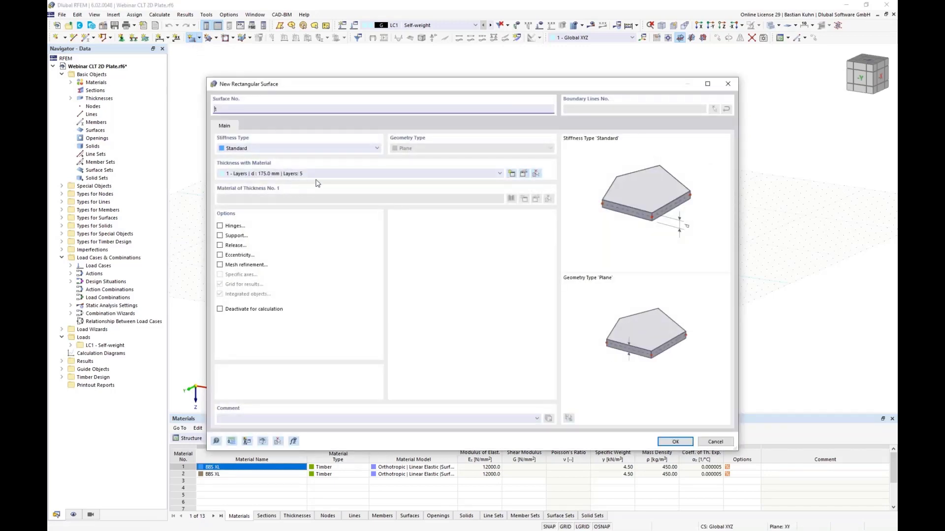
click(715, 442)
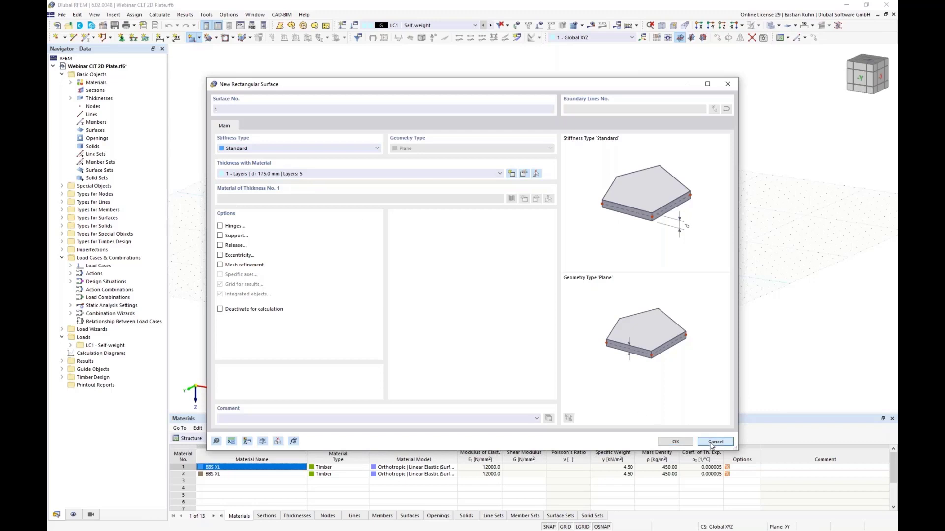
Step: Delete all predefined thicknesses and materials from the model
click(112, 99)
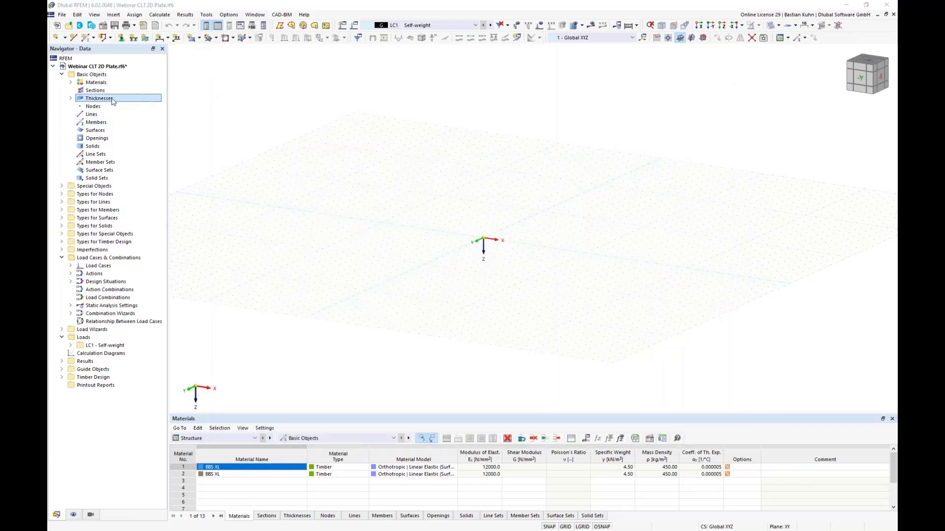
key(Delete)
key(Return)
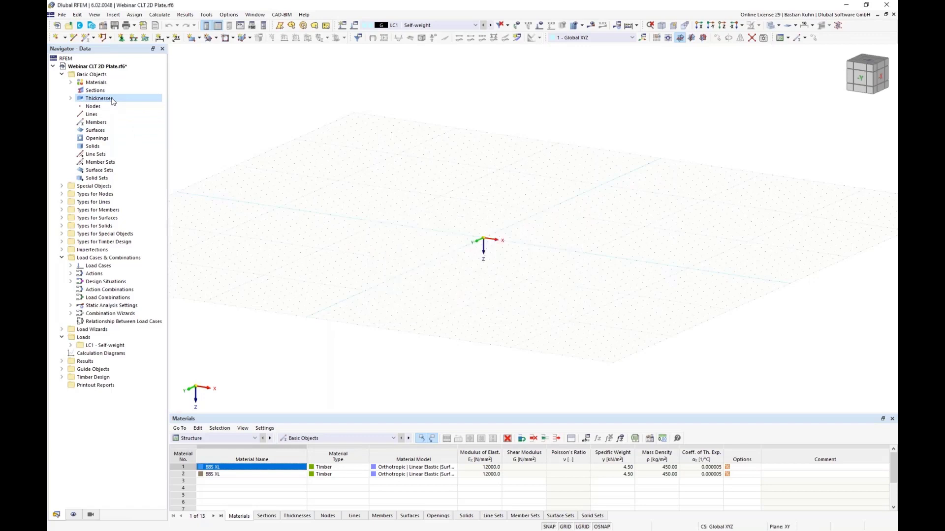
click(103, 84)
key(Delete)
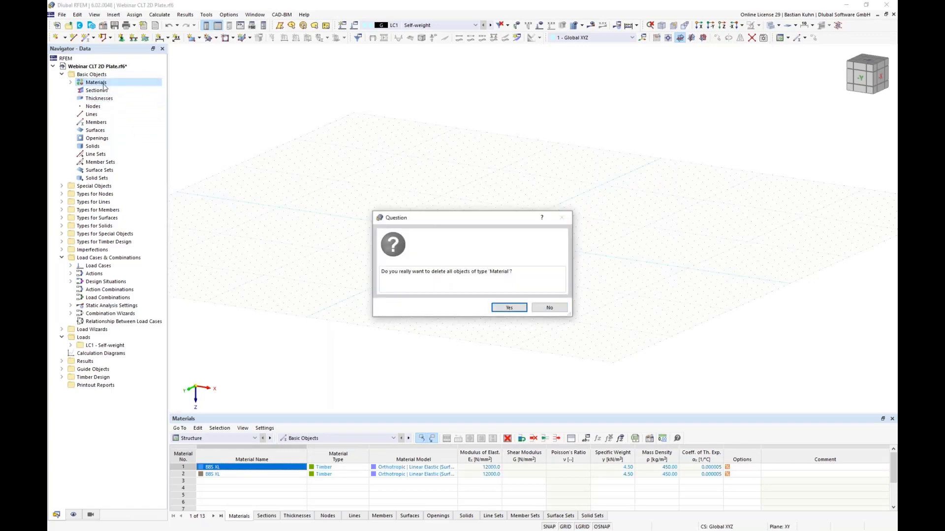
click(508, 307)
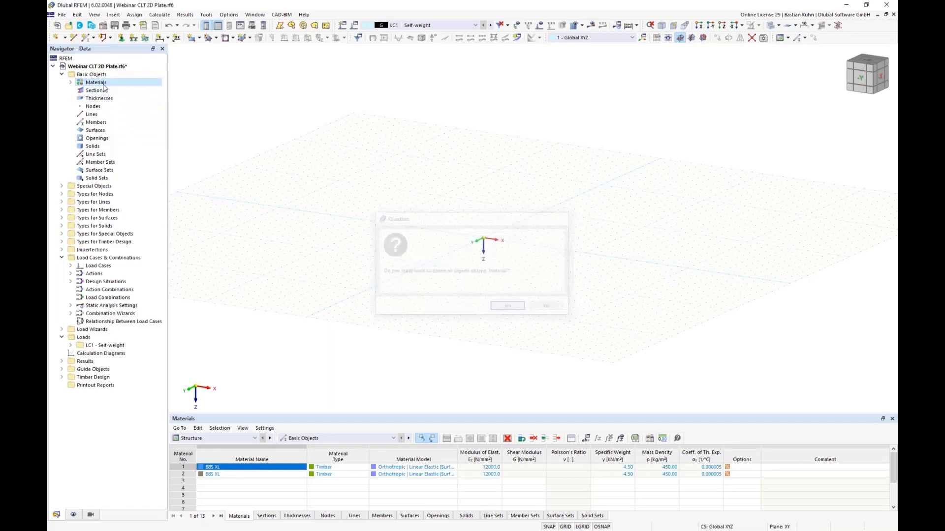
Step: Start a new rectangular surface and create a thickness of type Layers for it
click(192, 37)
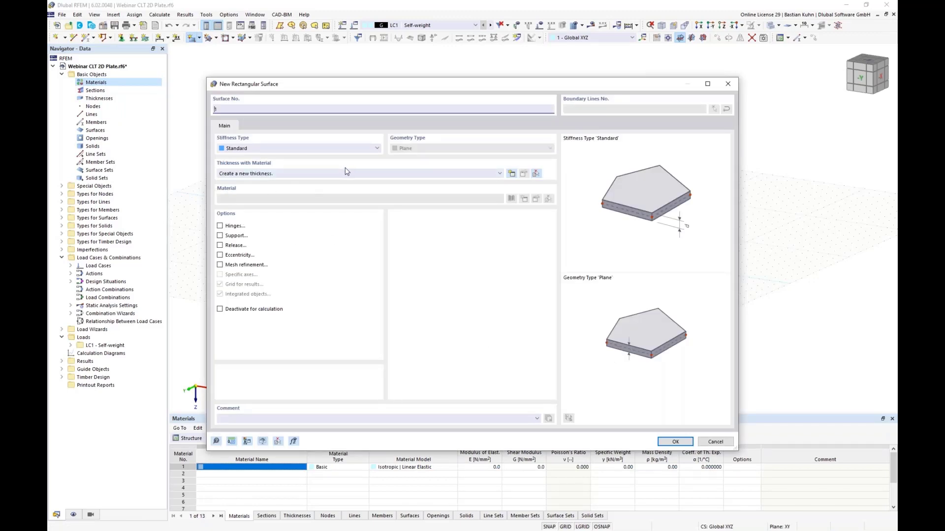
click(513, 176)
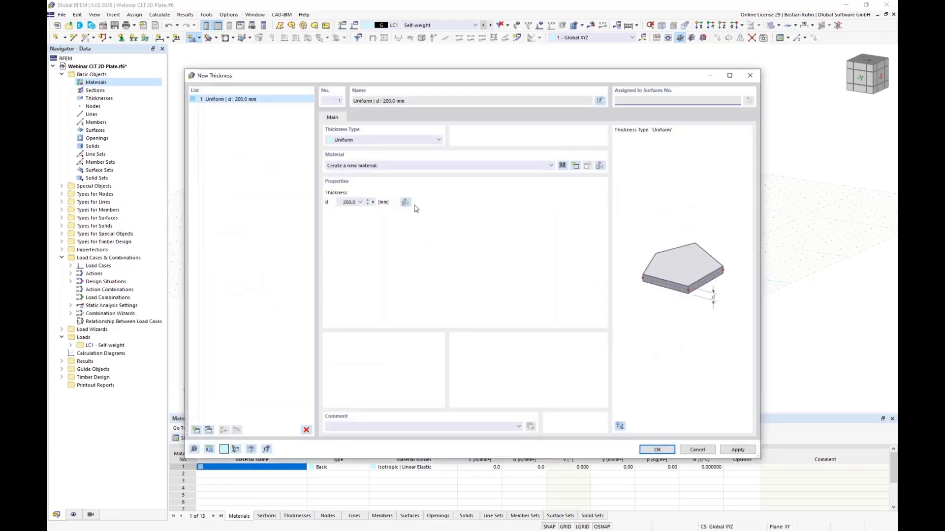
click(397, 140)
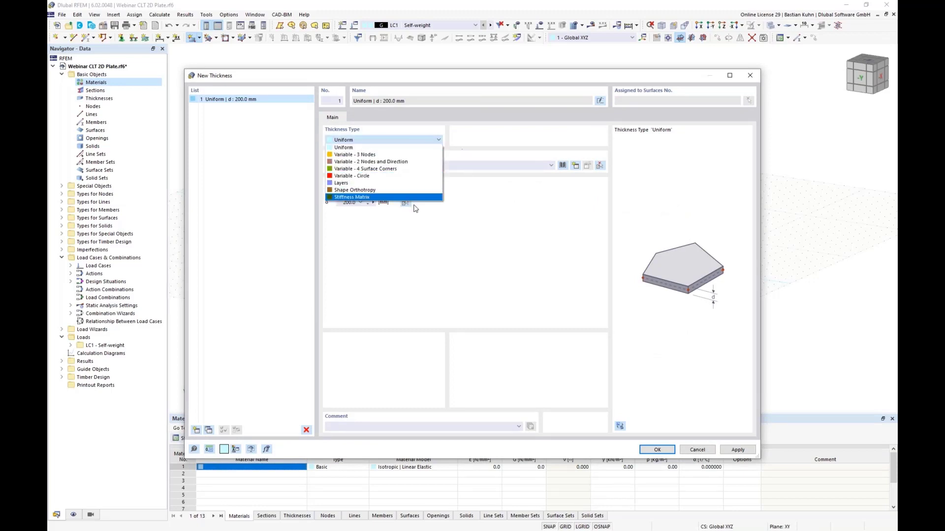
click(402, 184)
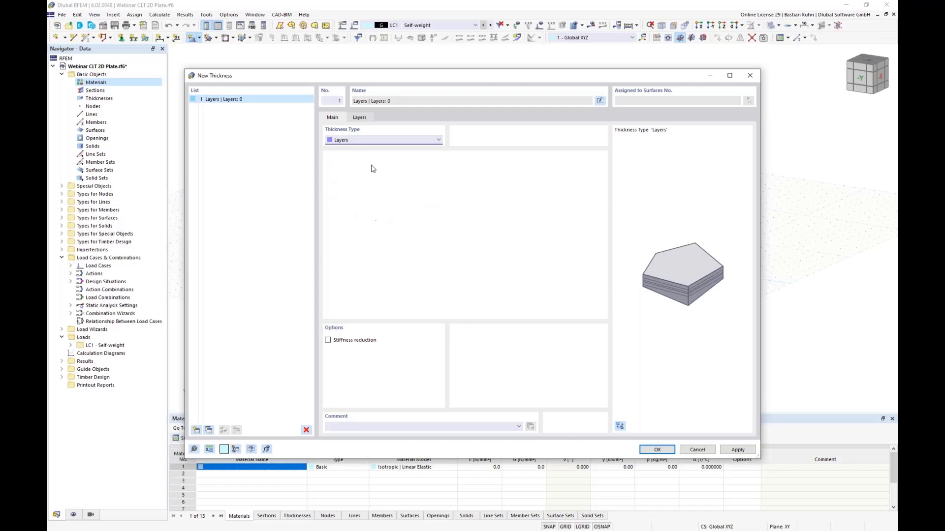
Step: Create a new material for layer 1 using the Orthotropic | Linear Elastic (Surfaces) material model
click(360, 118)
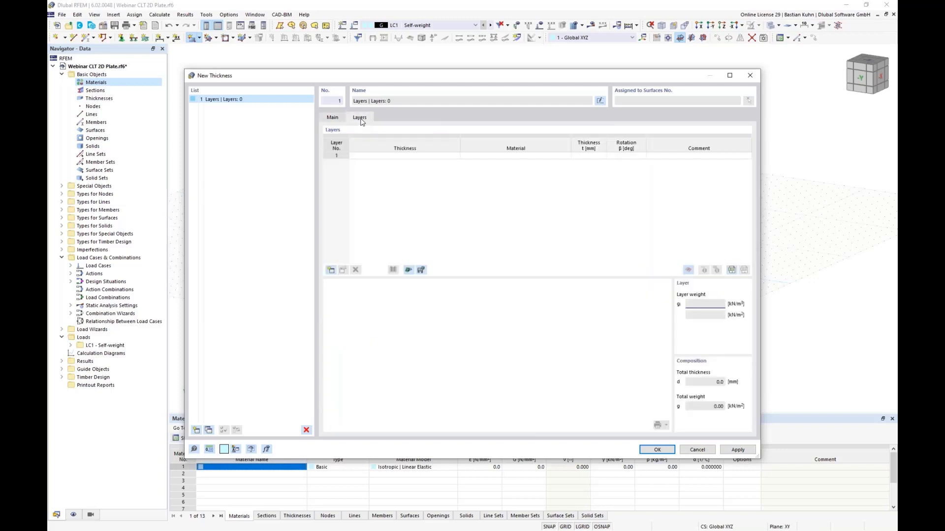
click(526, 156)
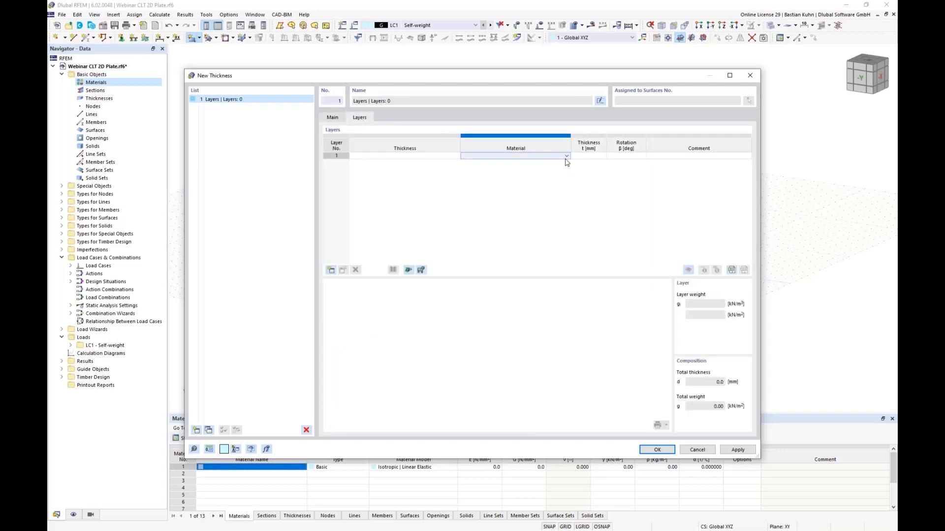
click(566, 157)
click(566, 158)
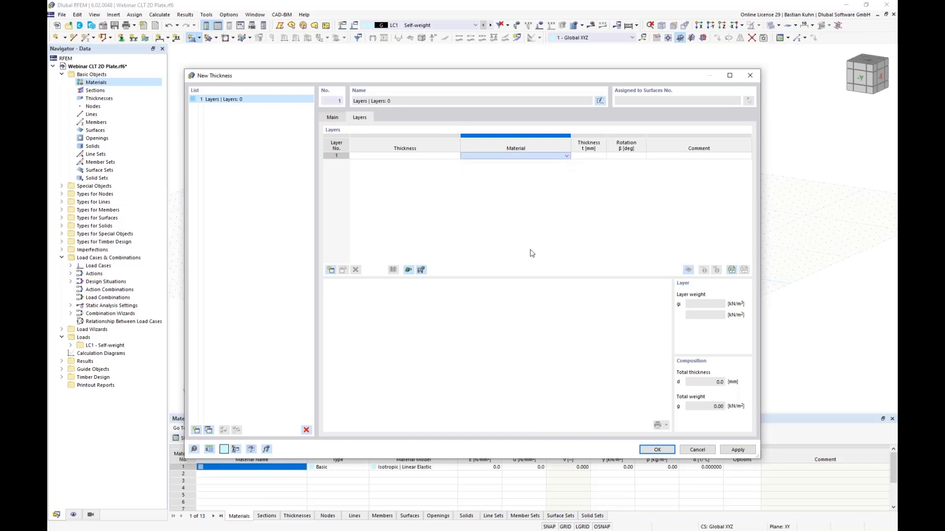
click(392, 186)
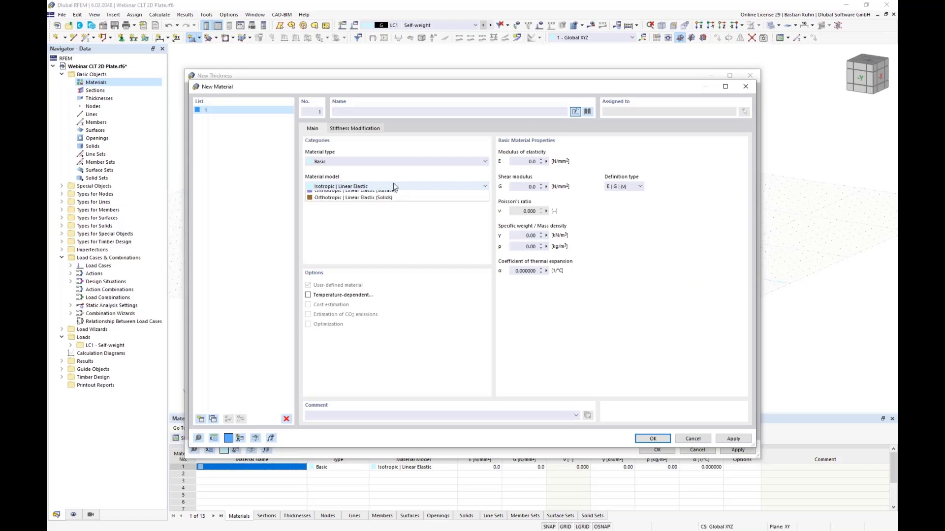
click(394, 201)
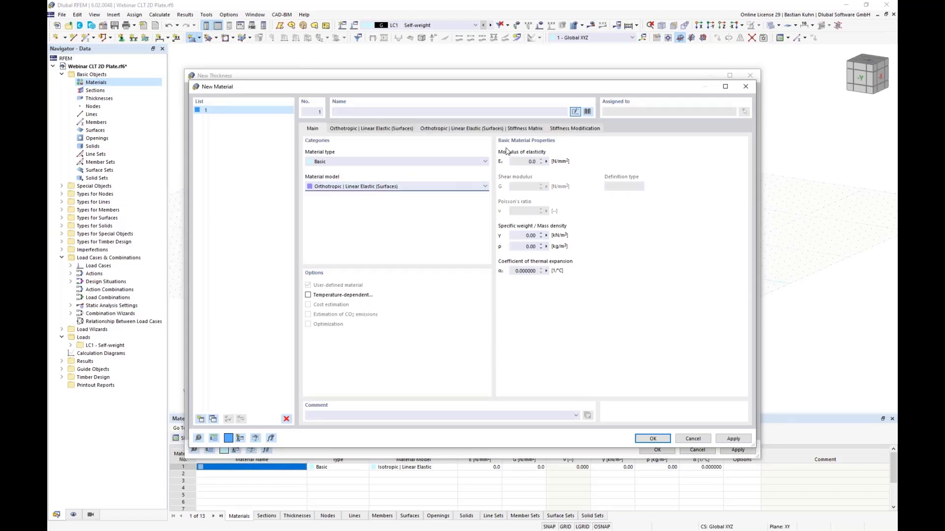
Step: Load the Binderholz cross-laminated timber BBS XL from the material library into the new material
click(587, 112)
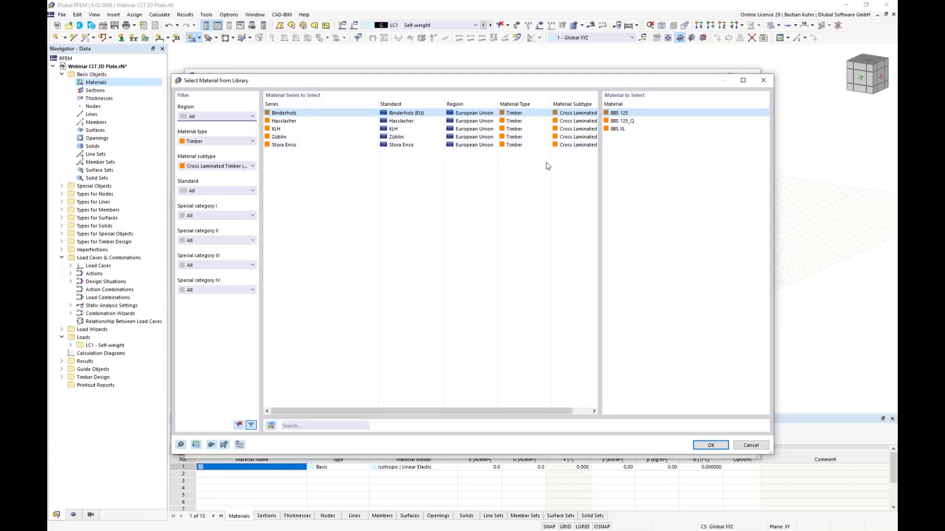
click(613, 129)
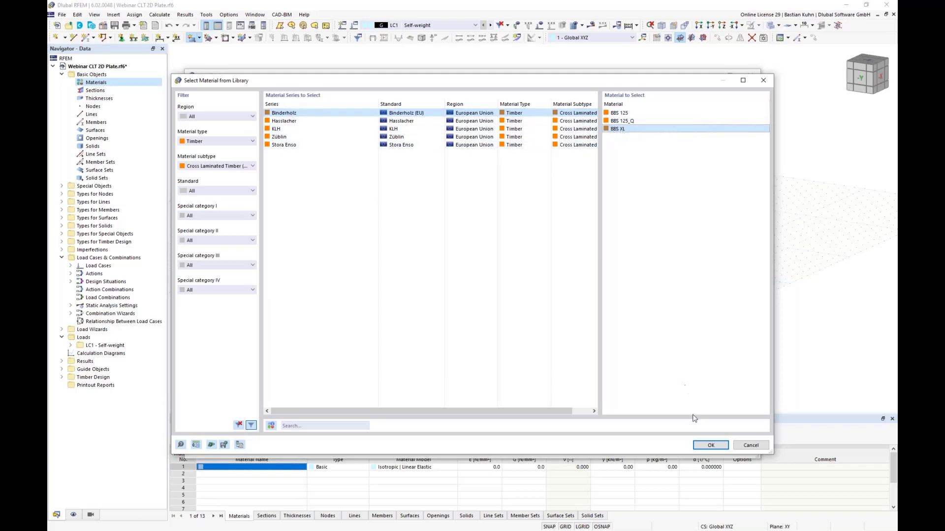
click(710, 445)
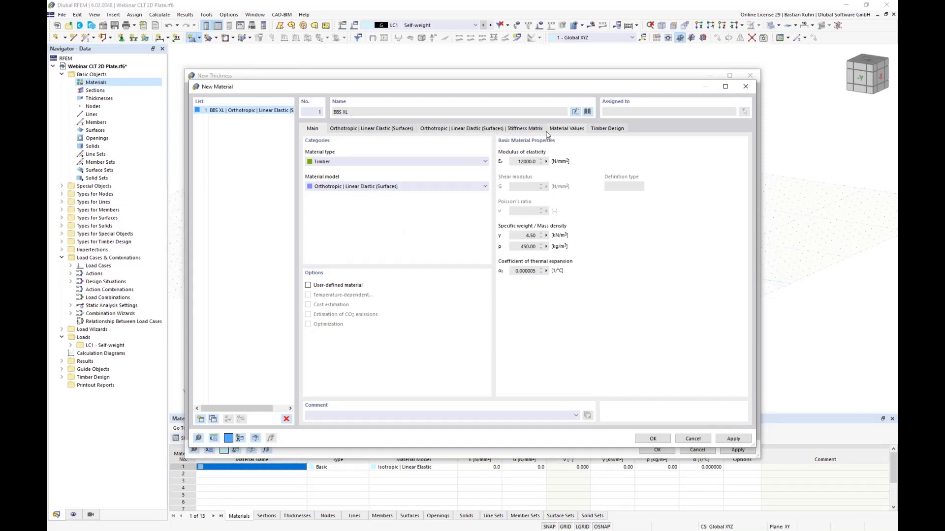
Step: Review the BBS XL material's strength values, stiffness matrix and orthotropic parameters, and accept it as the material of layer 1
click(566, 129)
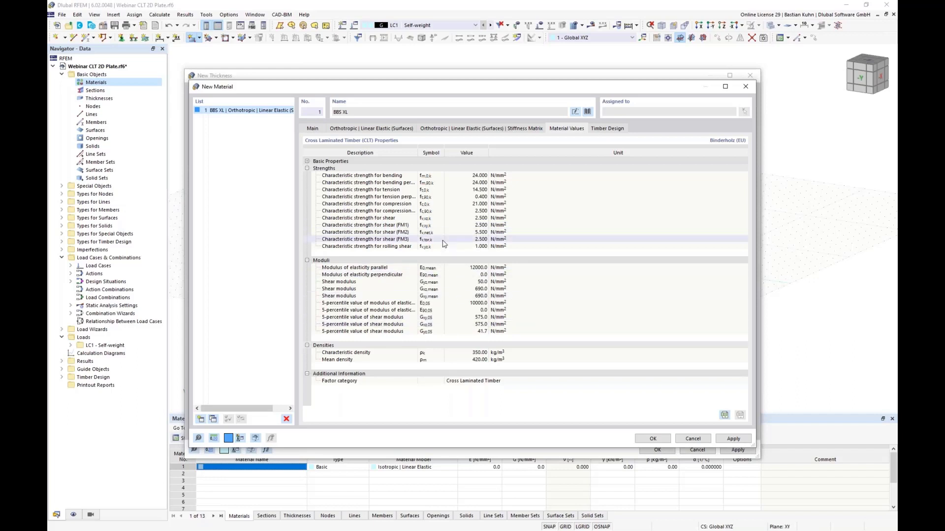
click(473, 225)
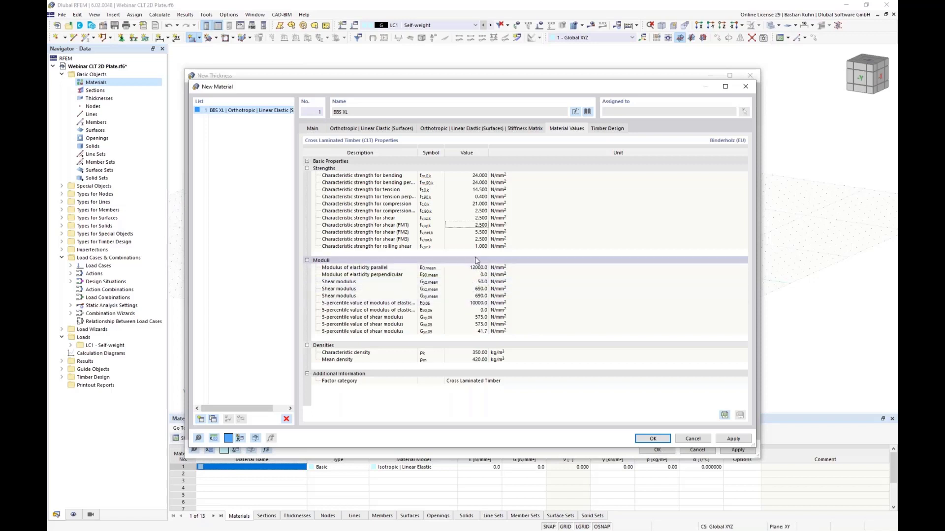
click(471, 129)
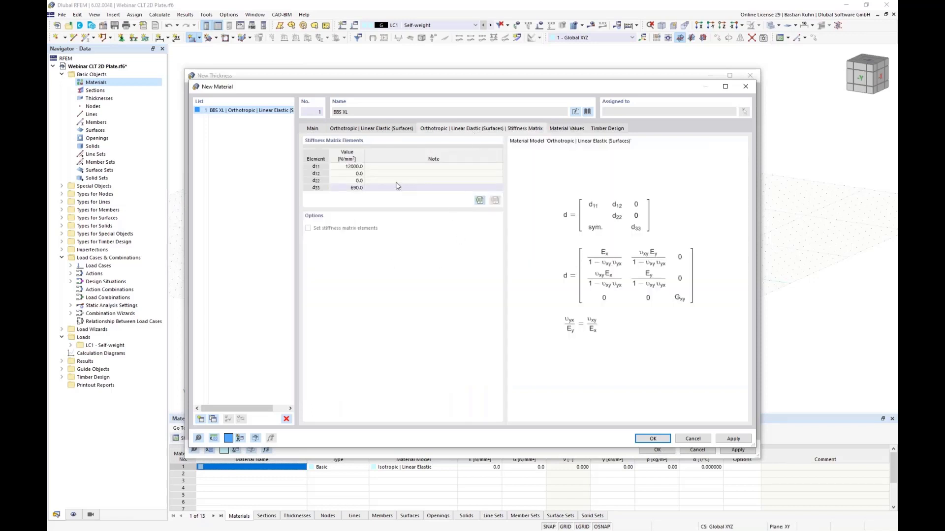
click(368, 131)
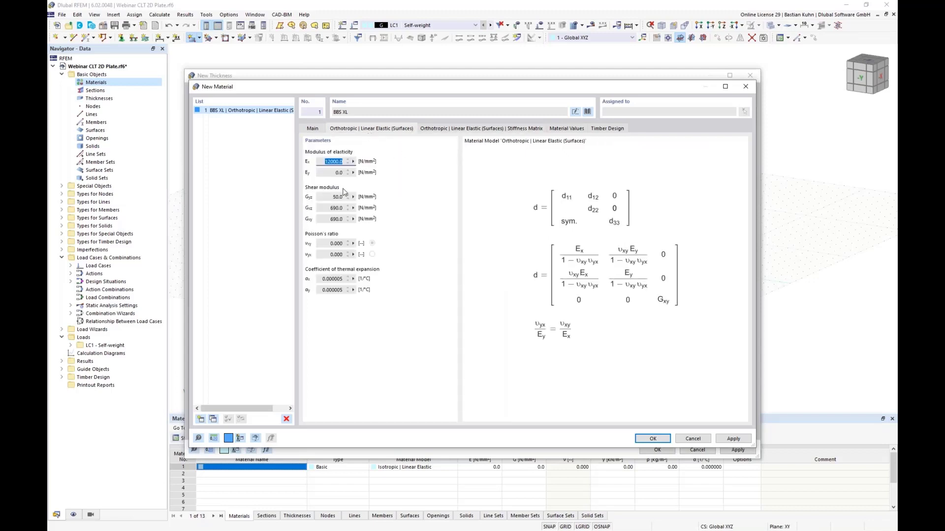
double_click(325, 163)
click(650, 439)
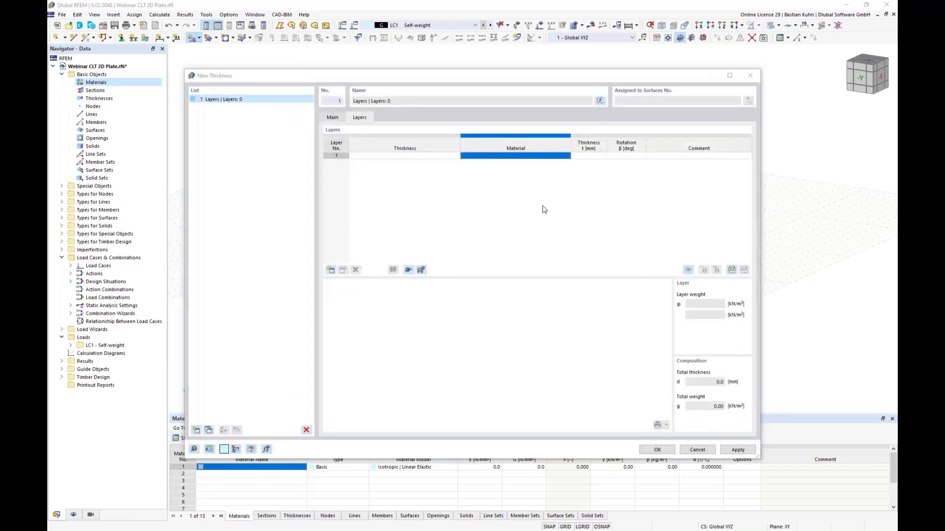
Step: Define five layers in the thickness, each 35 mm thick
click(584, 156)
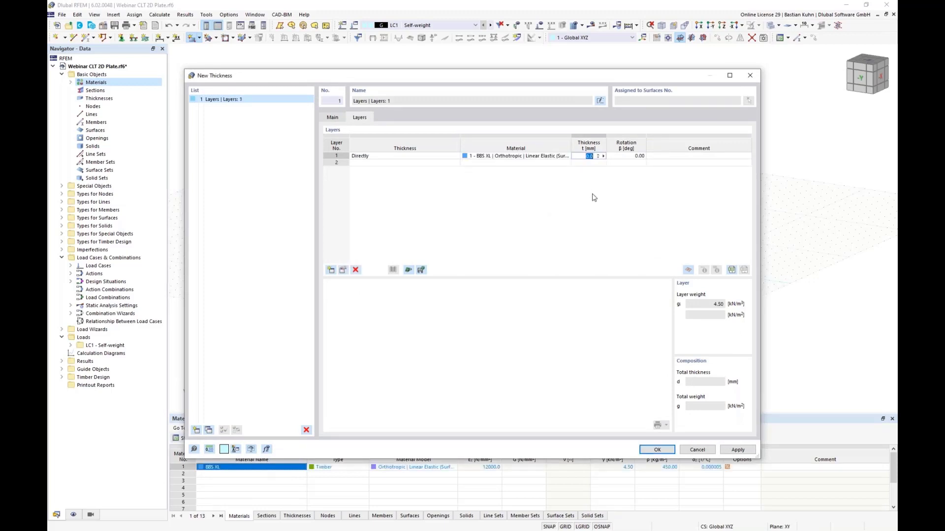
text(35)
key(Return)
key(Return)
key(Return)
key(Return)
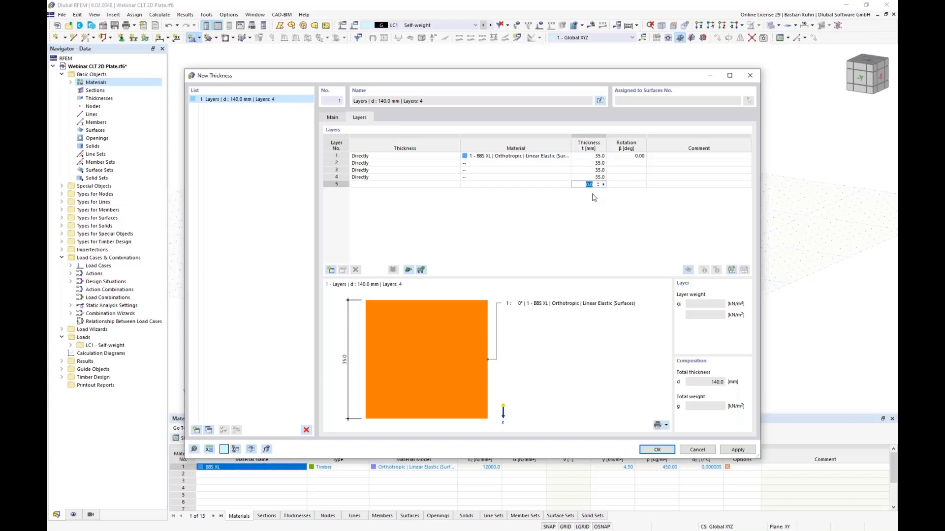
key(Return)
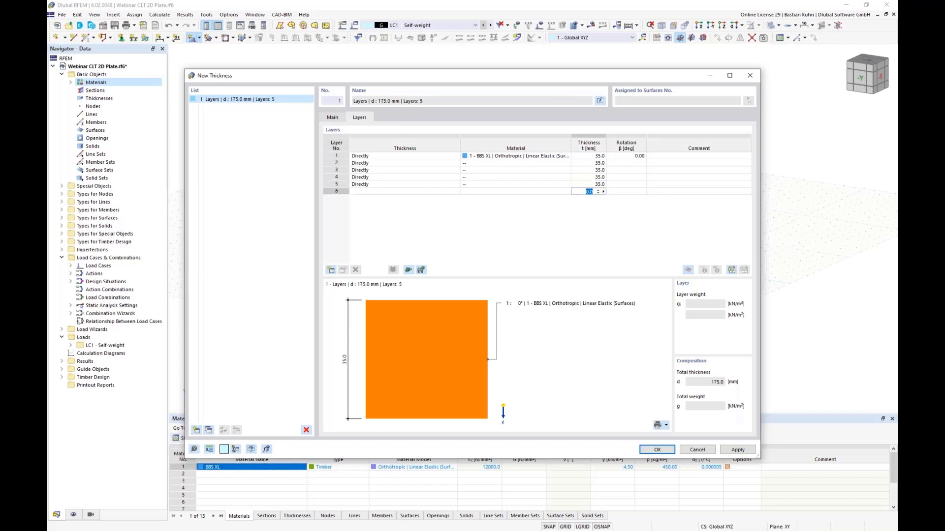
Step: Assign material 1 BBS XL to layers 2 through 5
click(544, 164)
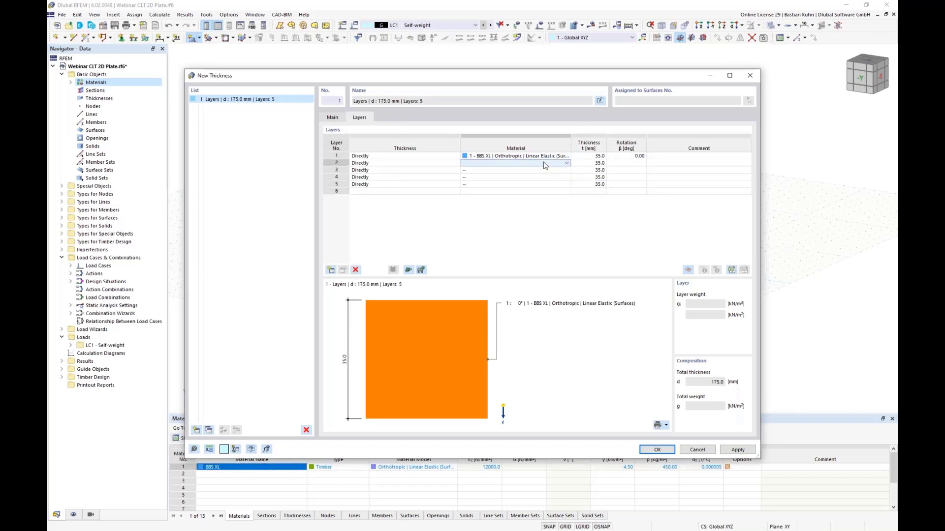
key(Return)
key(Return)
key(Return)
key(Return)
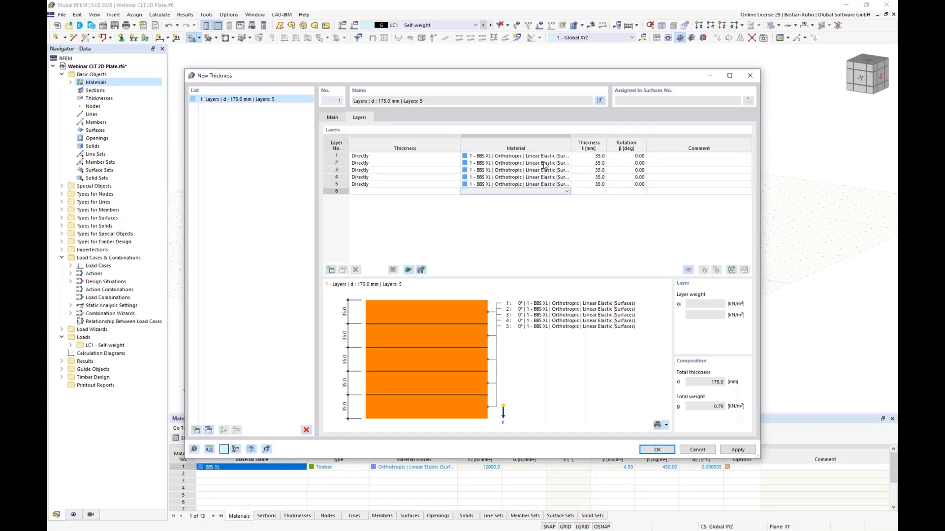
Step: Set the rotation of the cross layers 2 and 4 to 90 degrees
click(626, 163)
click(636, 163)
click(634, 176)
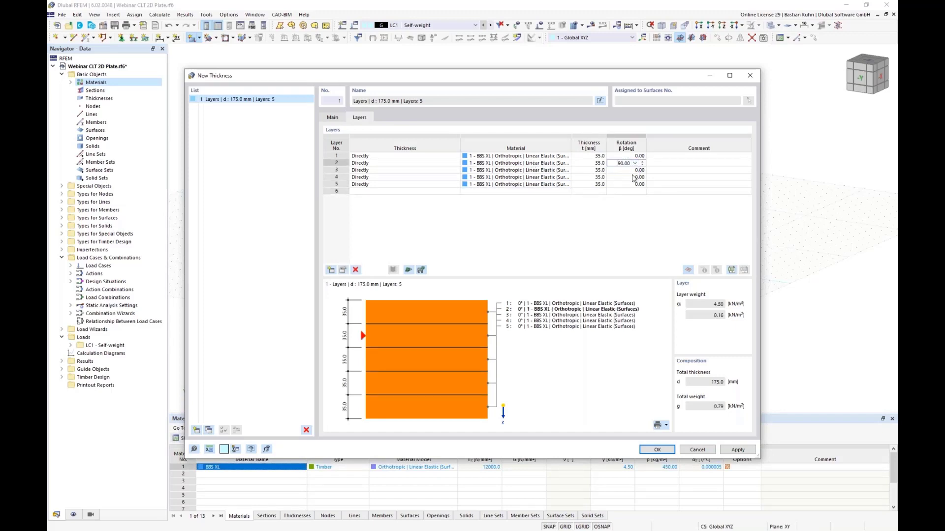
click(626, 177)
click(635, 177)
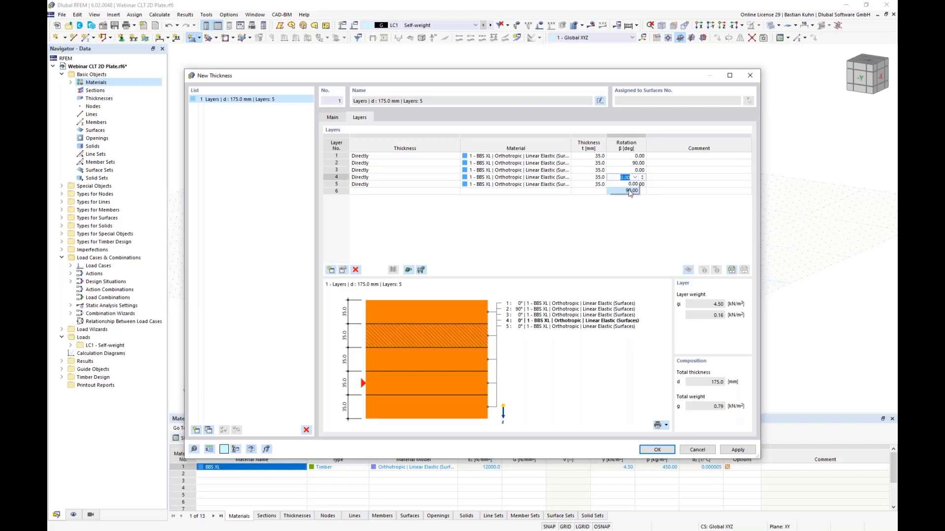
click(630, 188)
Step: Create a second material for layer 2 and load Binderholz BBS XL into it from the material library
click(560, 164)
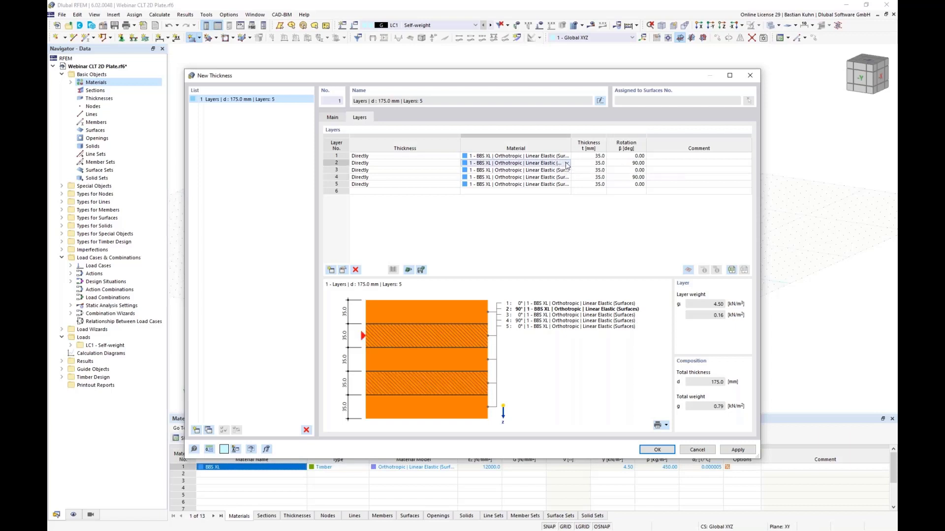
click(567, 164)
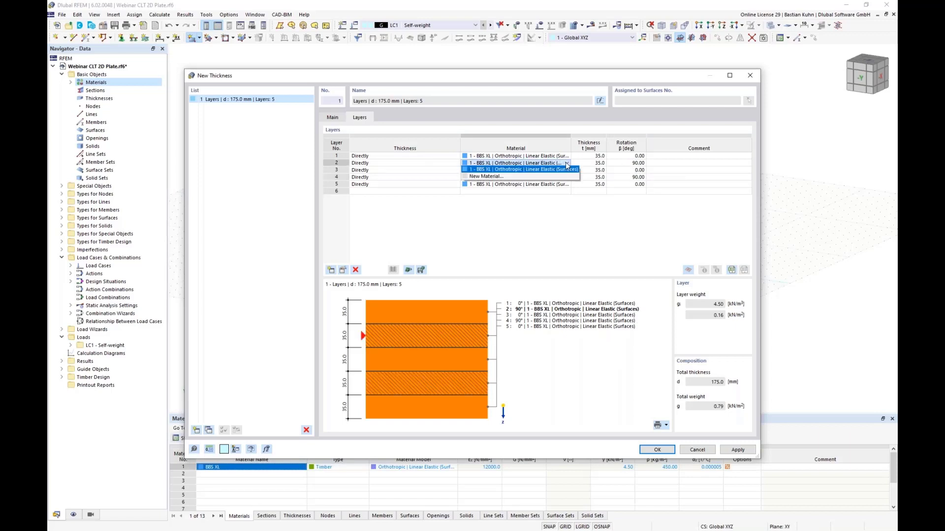
click(542, 177)
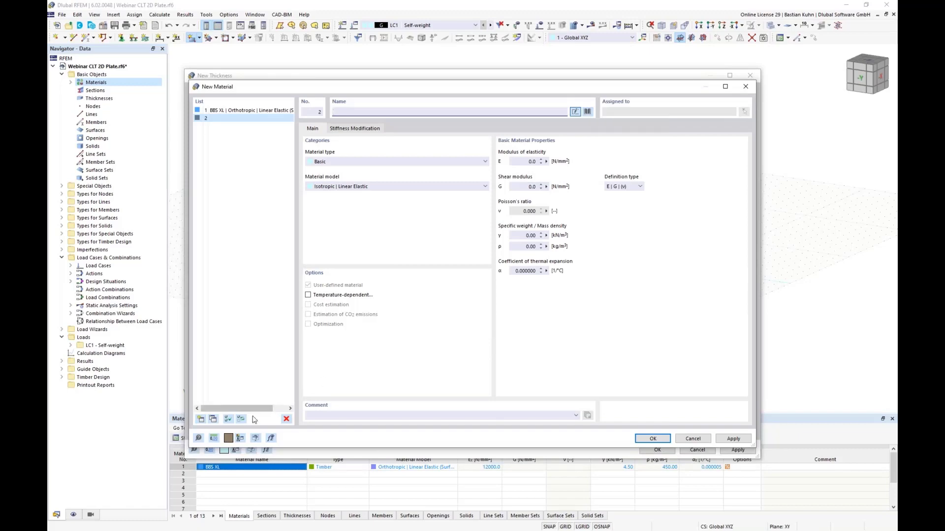
click(588, 113)
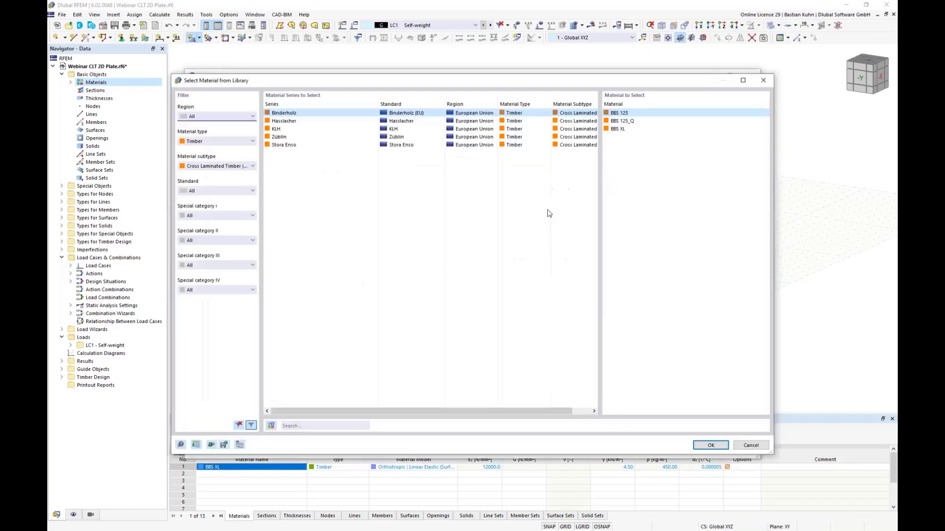
click(616, 129)
click(710, 446)
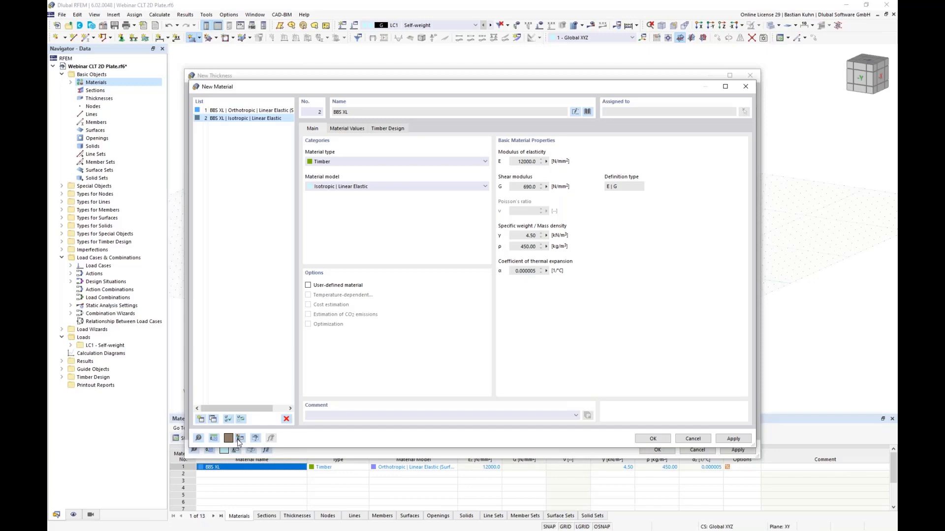
Step: Change the display color of material 2 to red
click(230, 439)
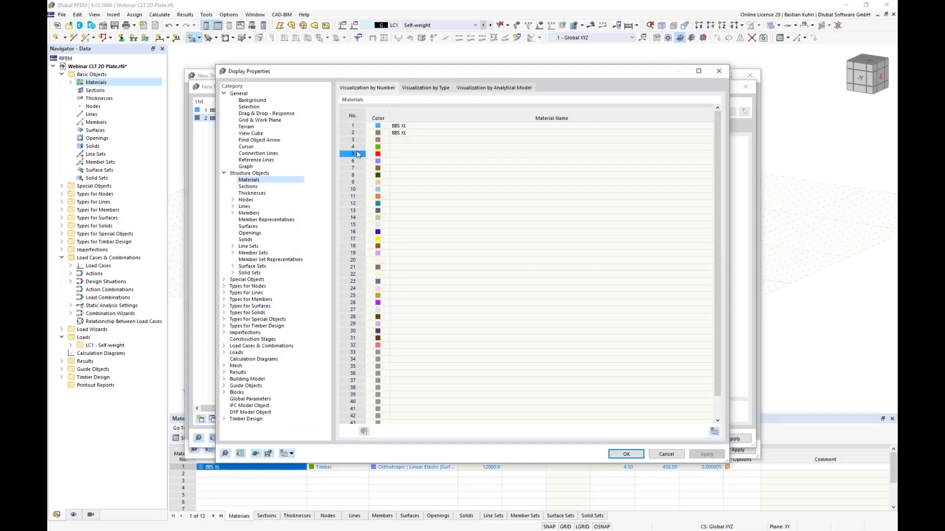
click(379, 134)
click(379, 135)
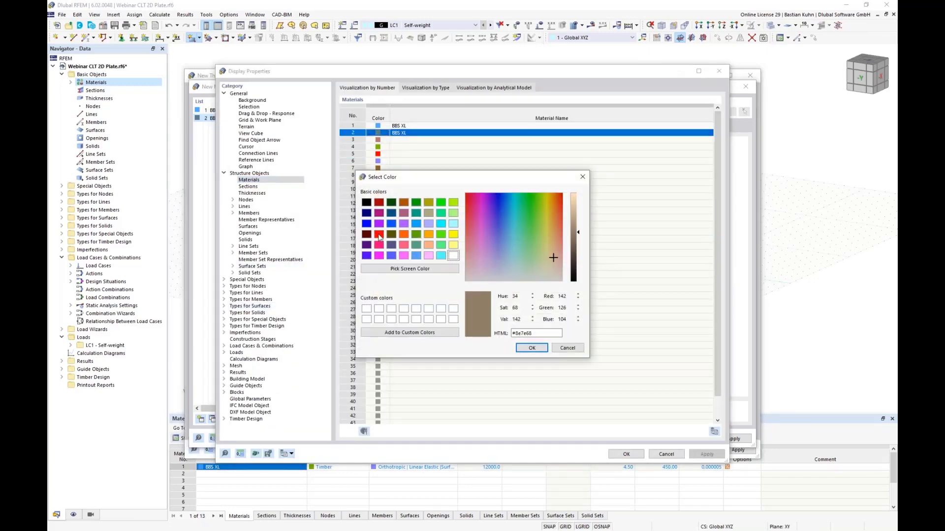
click(379, 234)
click(531, 348)
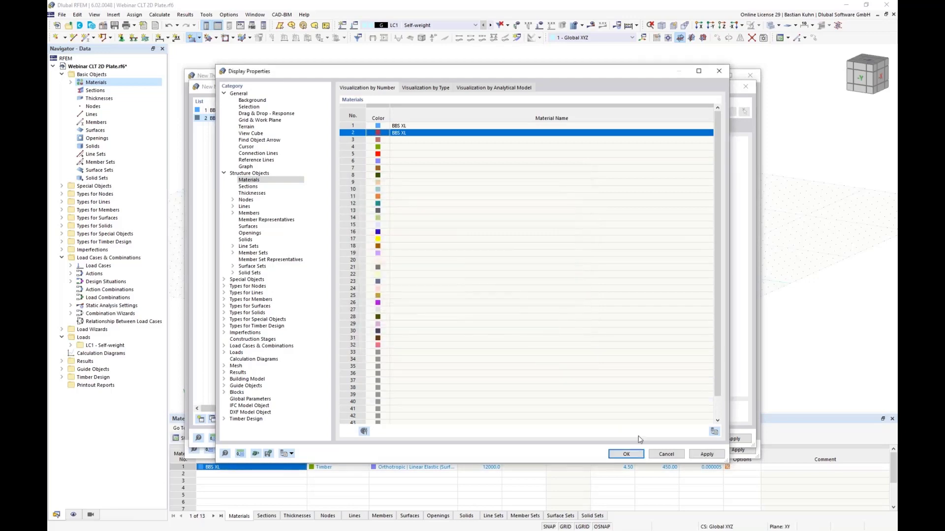
click(634, 454)
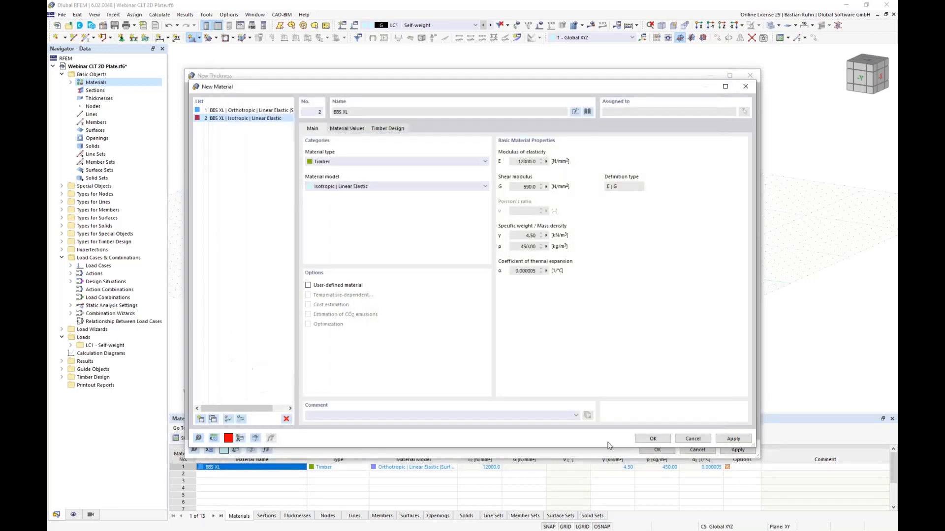
Step: Set material 2's model to Orthotropic | Linear Elastic (Surfaces), check its material values and accept it for layer 2
click(452, 191)
click(448, 200)
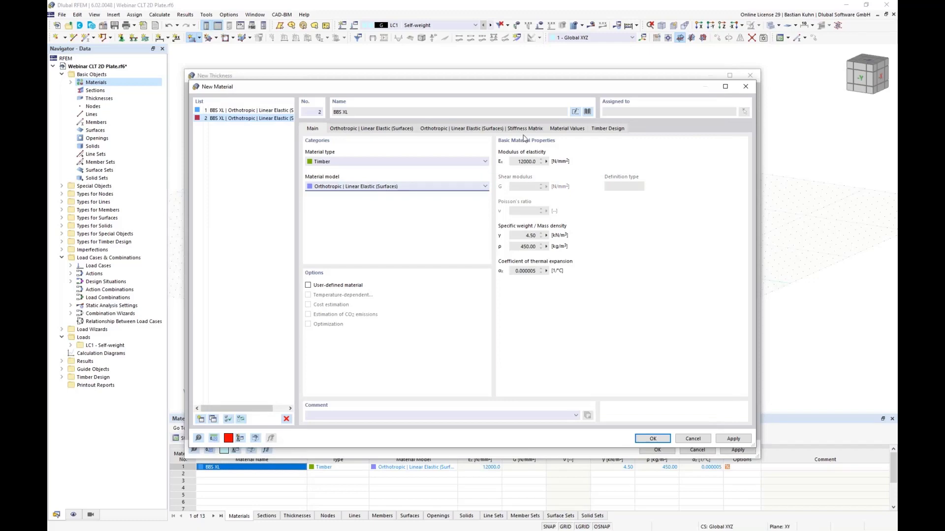
click(554, 129)
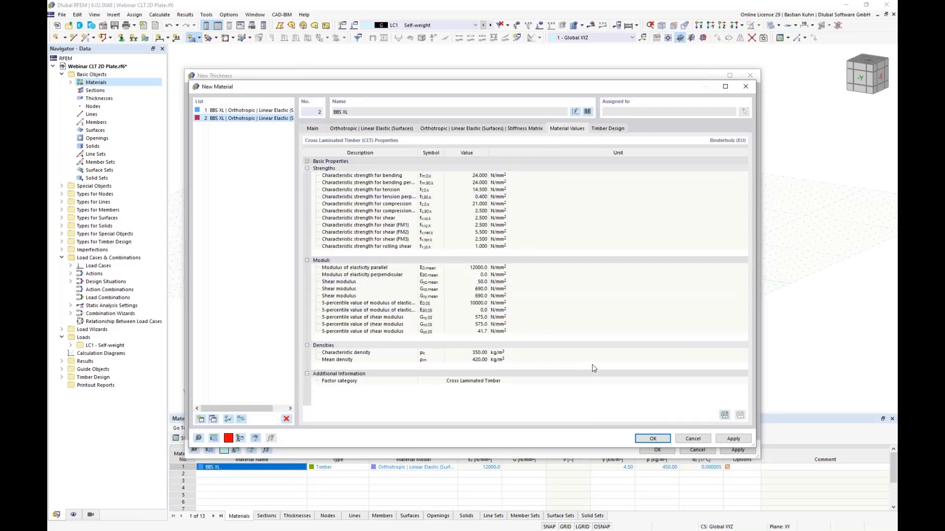
click(653, 439)
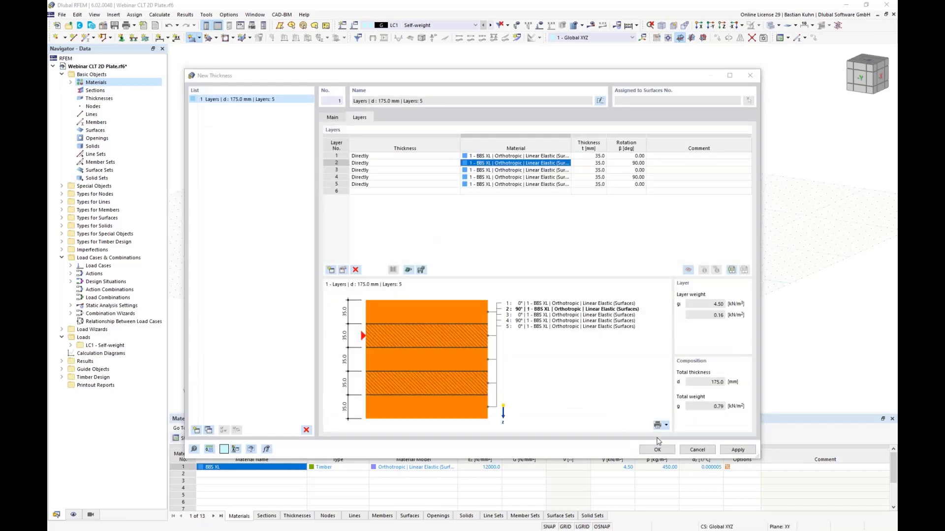
Step: Assign the red material 2 BBS XL to layer 4
click(538, 177)
click(566, 178)
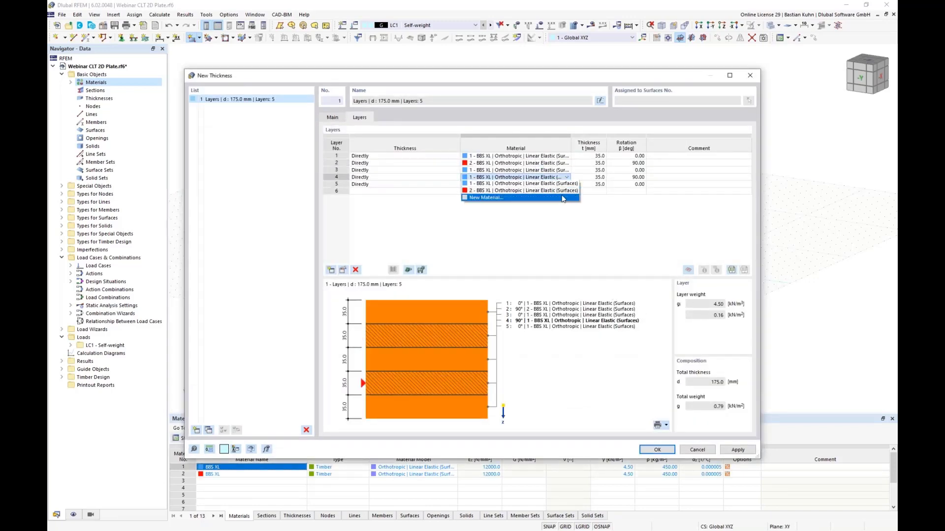
click(551, 191)
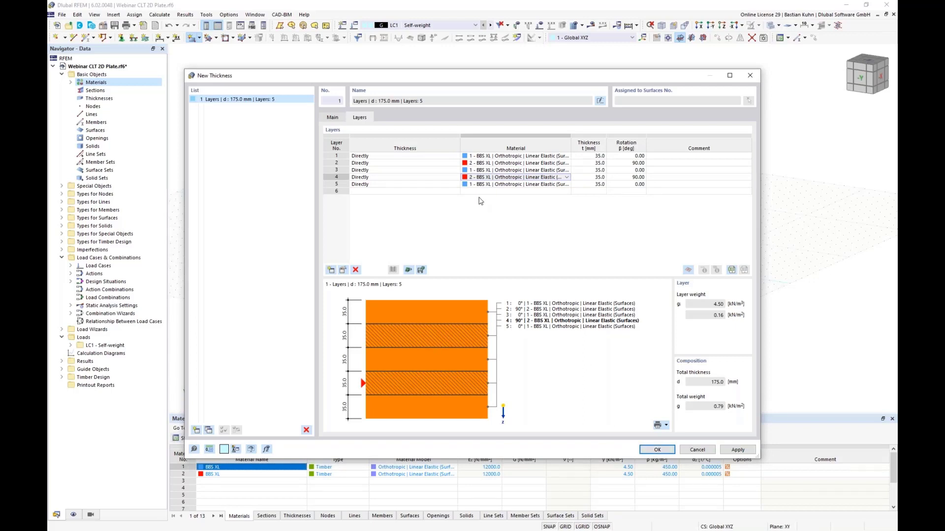
Step: Save the layer composition as a template named "Webinar CLT" and check the list of saved templates without loading one
click(422, 270)
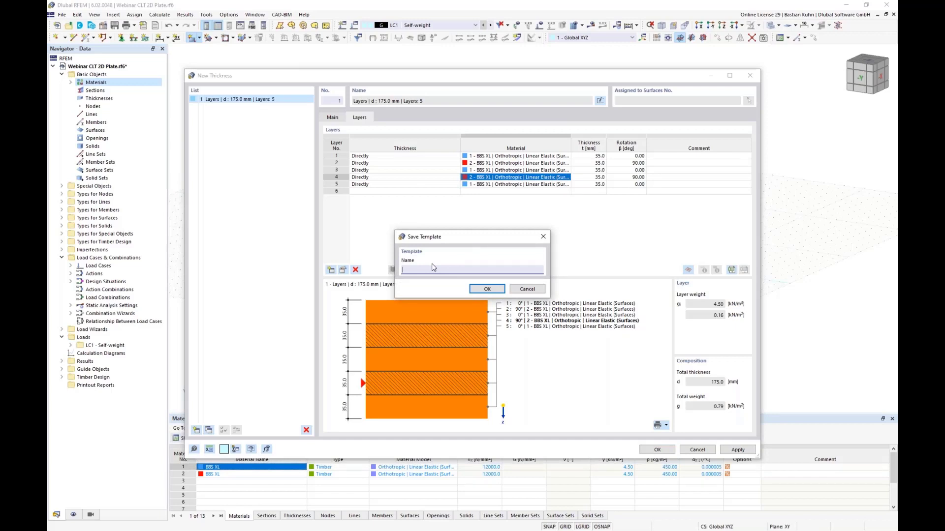
text(Webinar CLT)
click(487, 289)
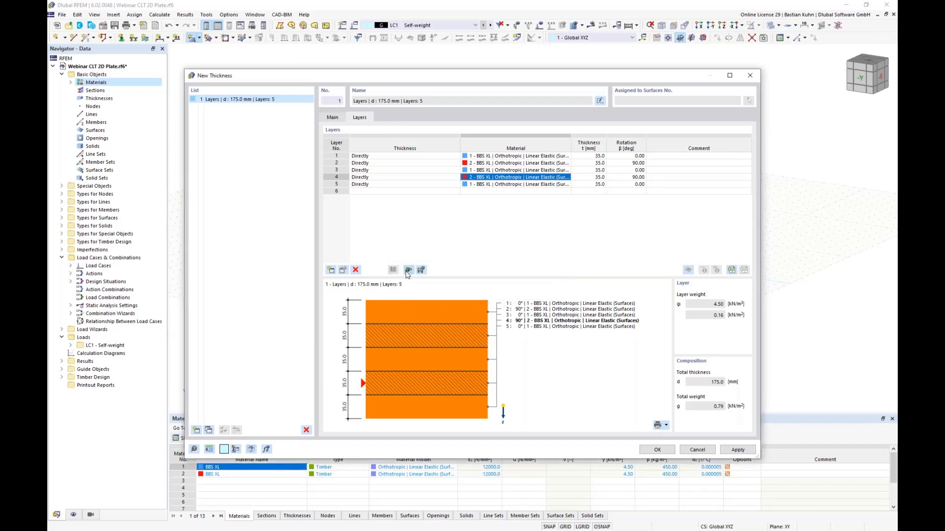
click(408, 270)
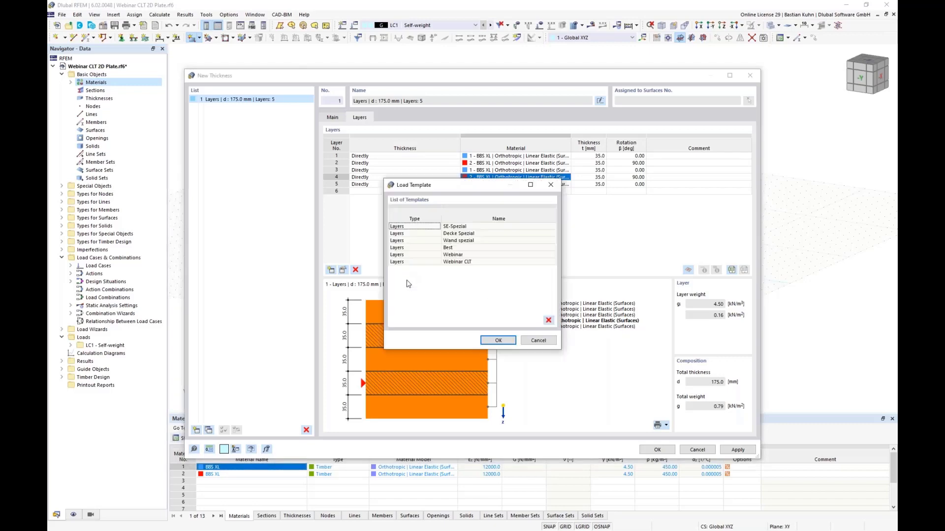
click(547, 341)
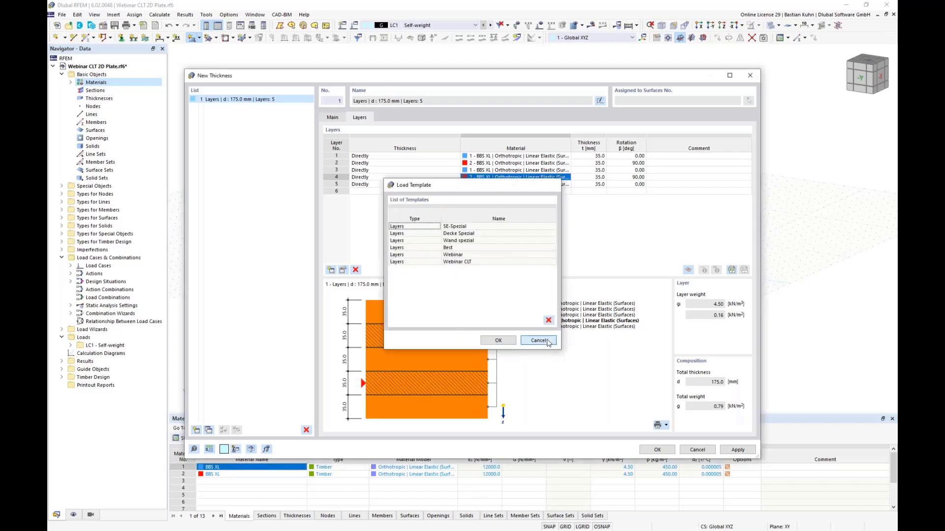
Step: Activate stiffness reduction for the layered thickness and open its settings
click(332, 118)
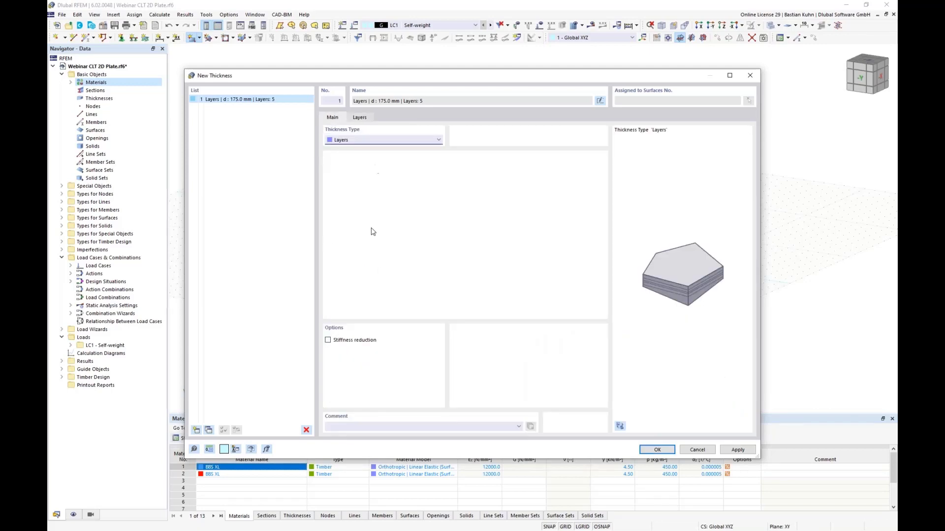
click(327, 340)
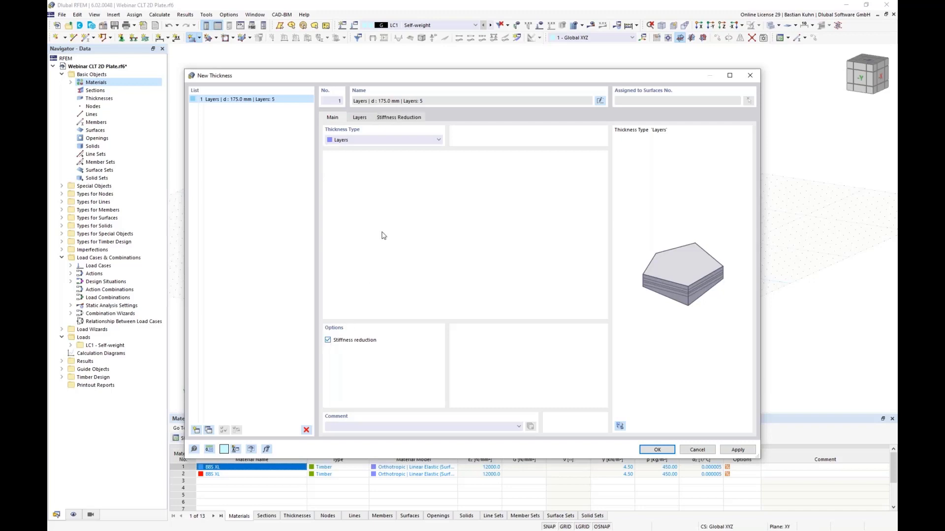
click(408, 118)
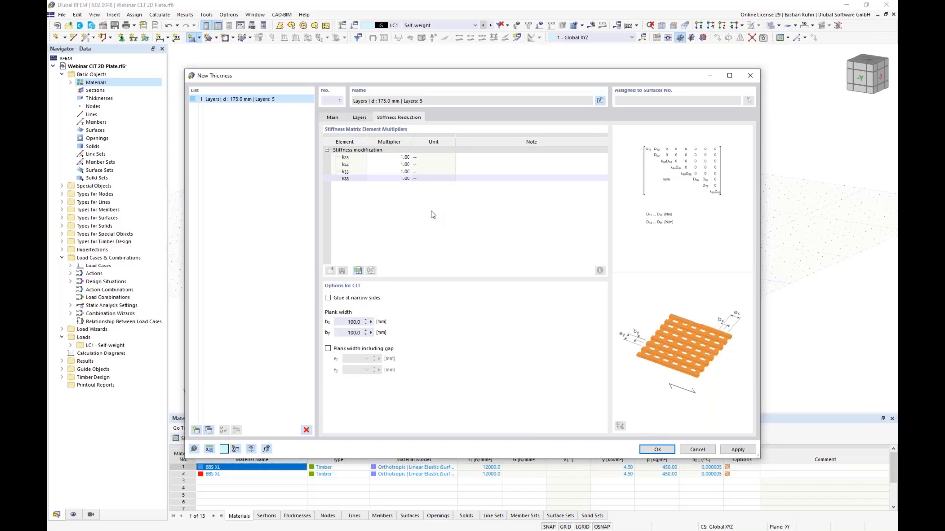
Step: Set the stiffness multipliers k33 to 0.67 and k88 to 0.5, and enable the CLT option Glue at narrow sides
click(393, 157)
text(0.67)
click(395, 178)
text(0,5)
click(386, 158)
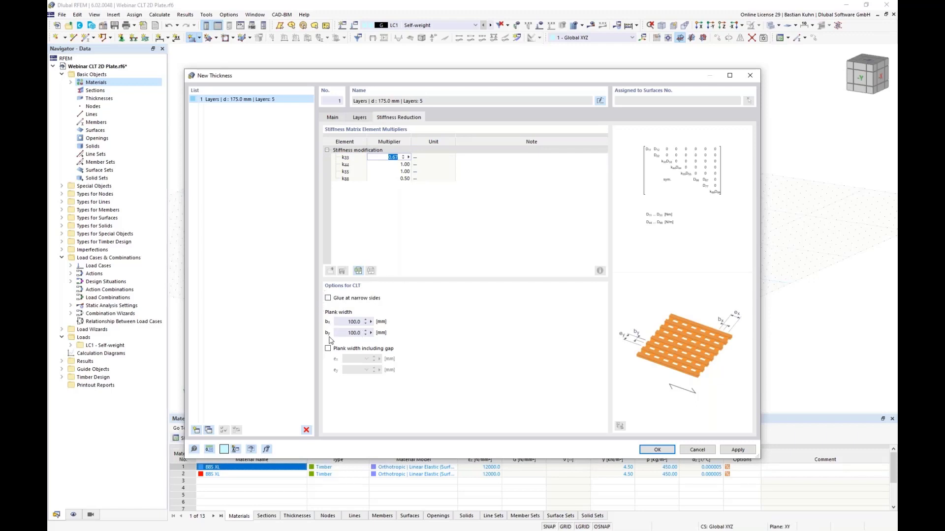
click(328, 299)
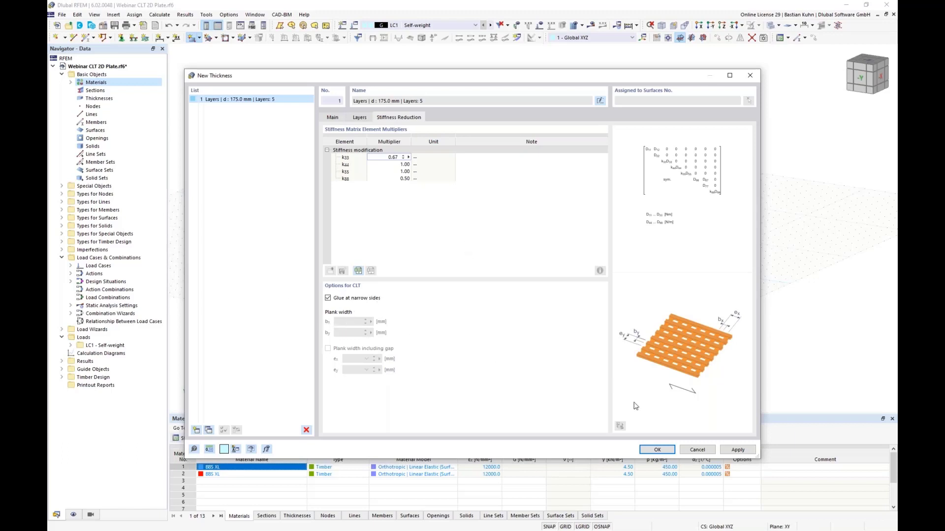
Step: Accept the layered thickness for the new surface and draw a rectangular surface of 55 by 4 m starting at the global origin
click(653, 451)
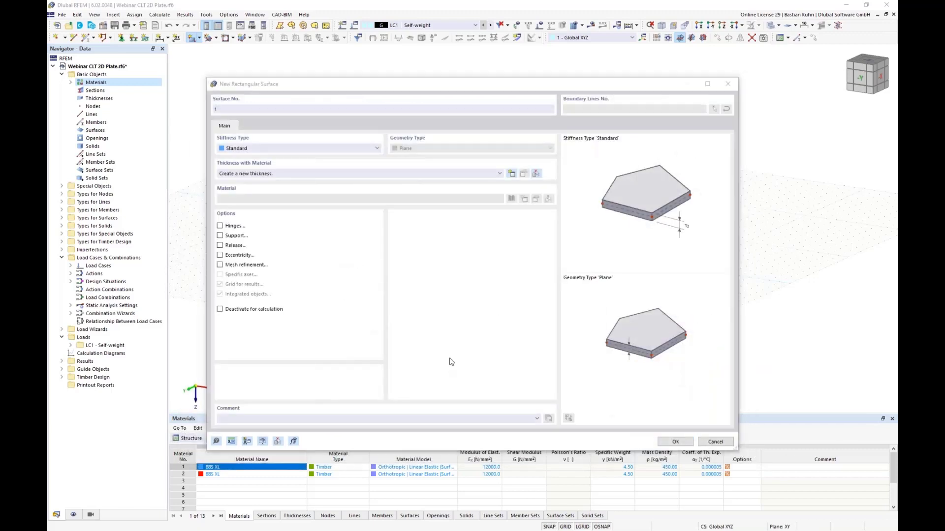
click(674, 442)
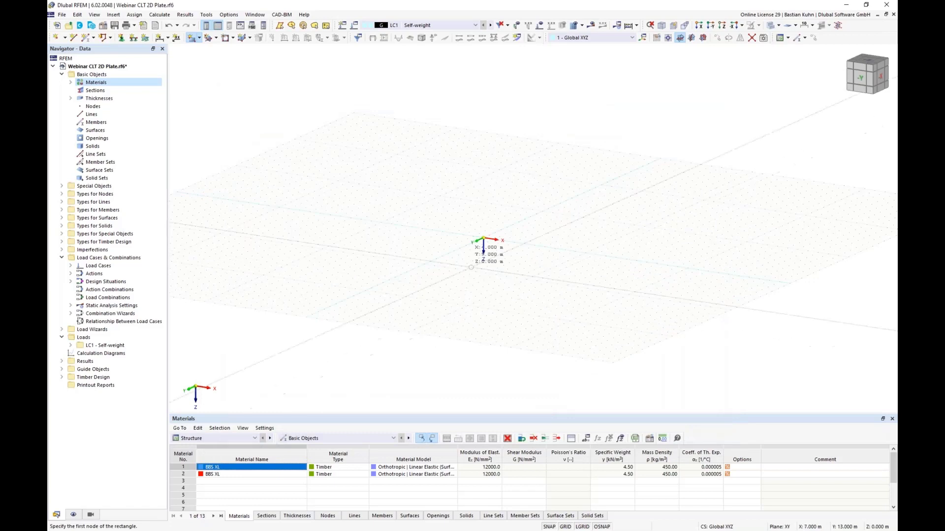
scroll(476, 245, up, 5)
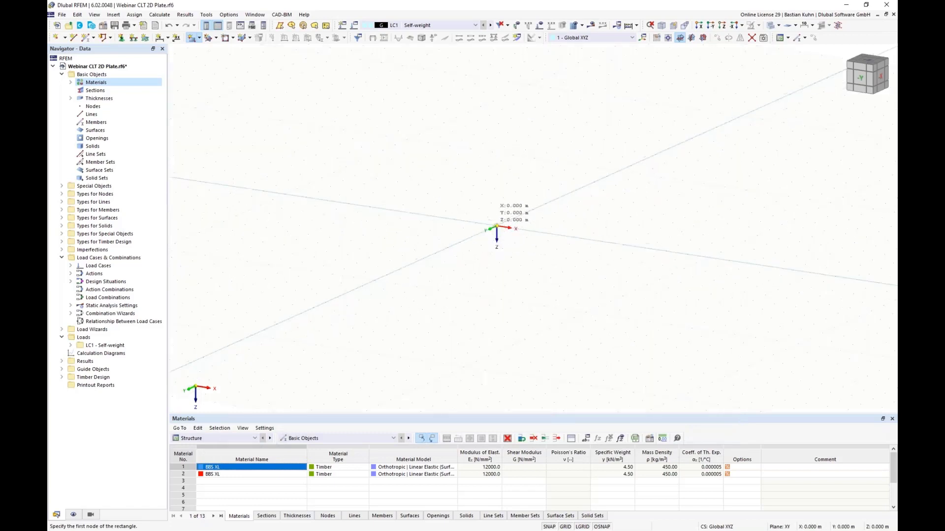
click(496, 227)
scroll(531, 250, down, 3)
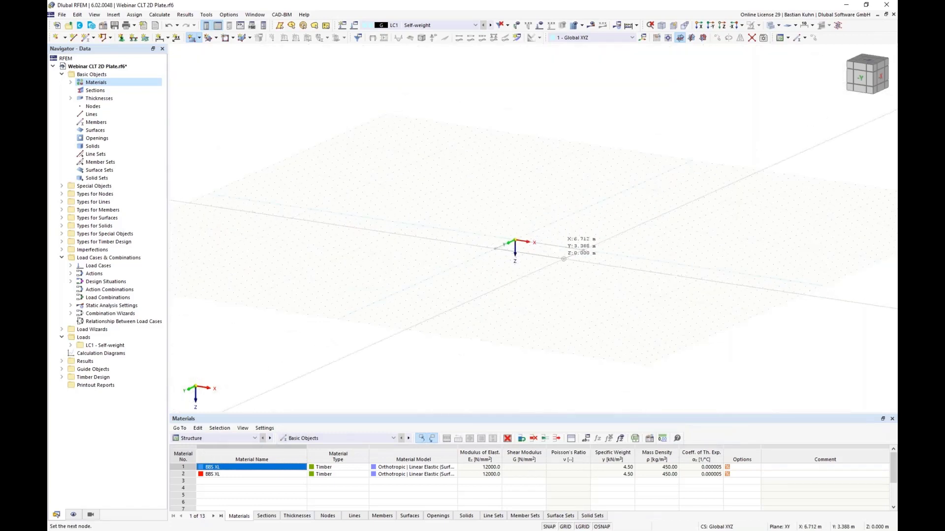
middle_drag(561, 259, 395, 238)
scroll(403, 240, down, 2)
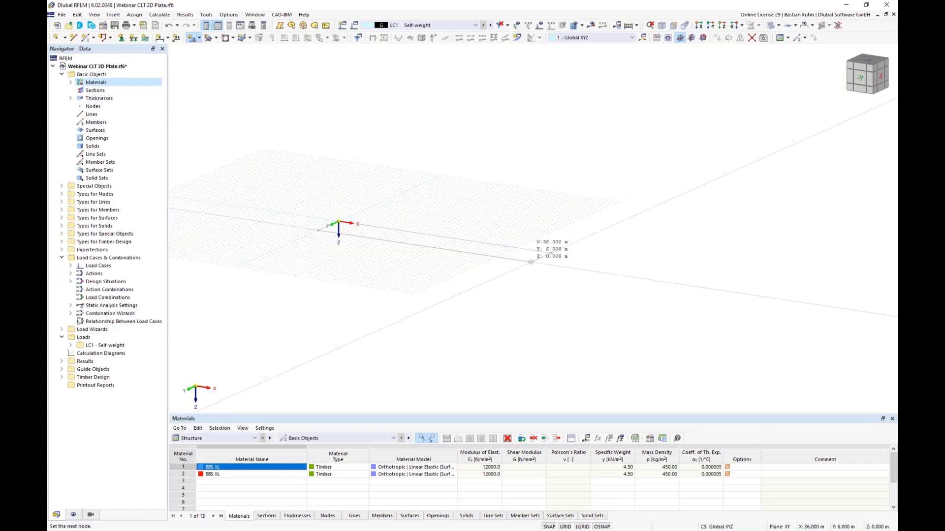
scroll(591, 255, up, 3)
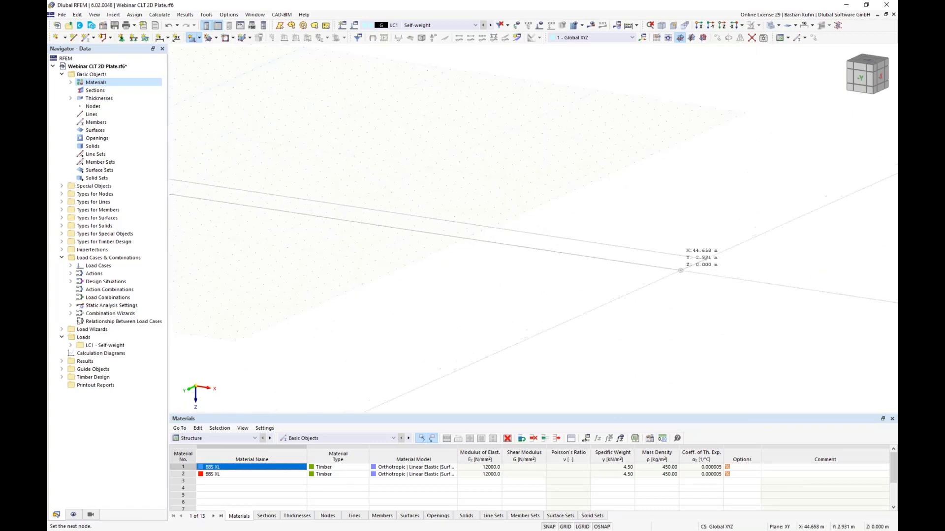
scroll(694, 263, down, 2)
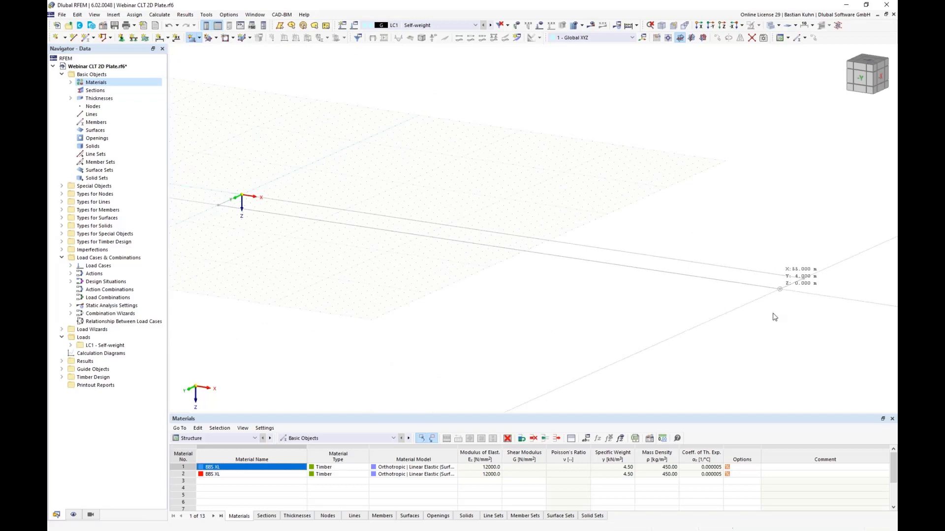
click(779, 289)
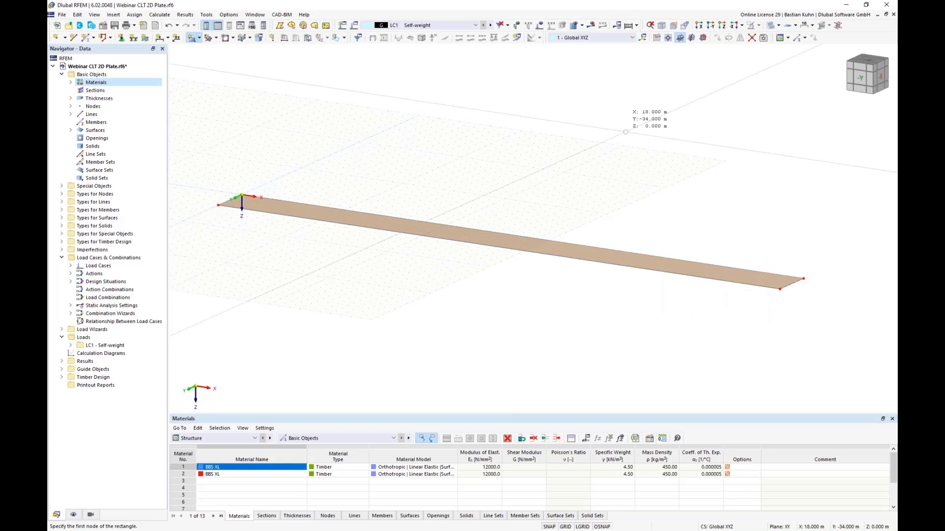
key(Escape)
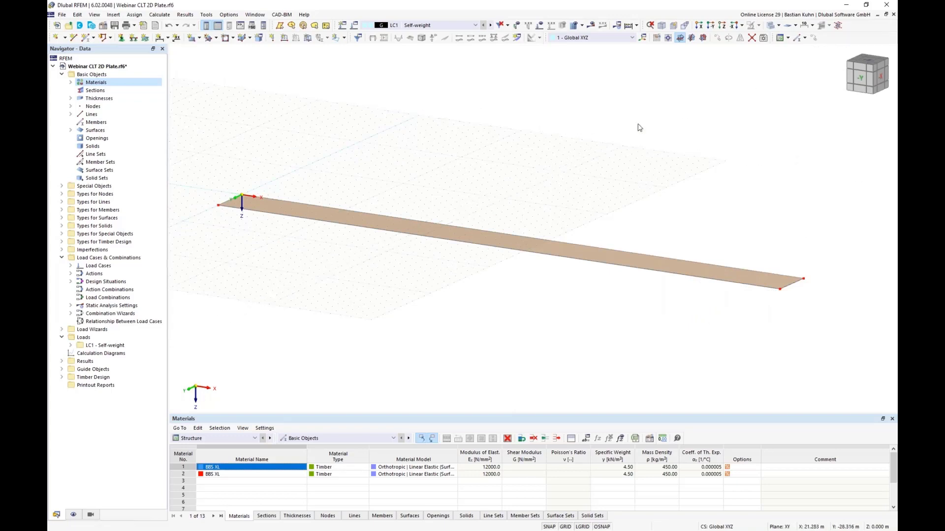
Step: Set the Y-coordinate of the two nodes on the surface's far long edge to 3.5 m
click(721, 26)
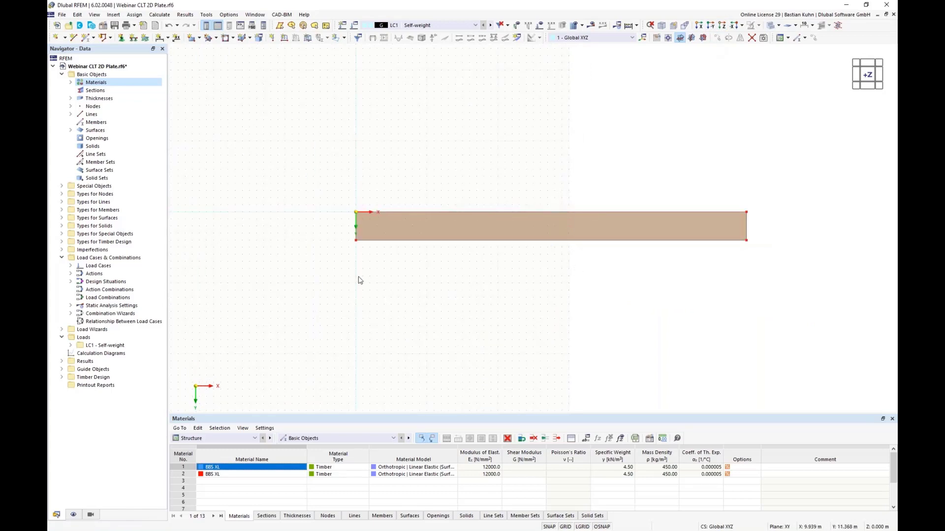
drag(358, 243, 768, 287)
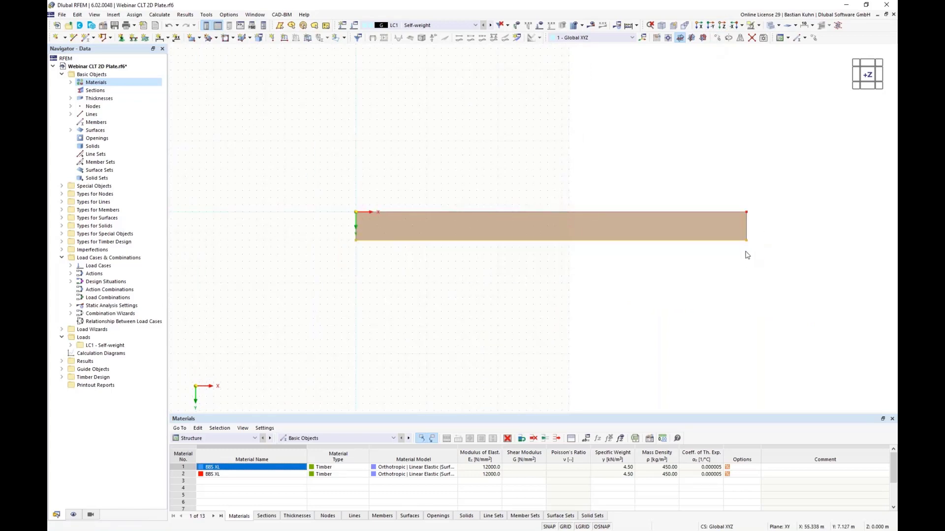
right_click(747, 242)
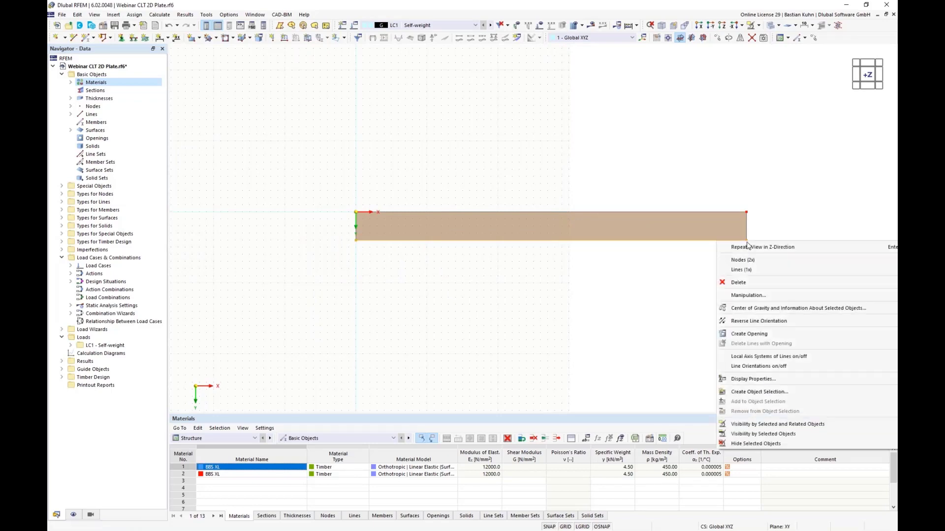
mouse_move(748, 262)
click(704, 268)
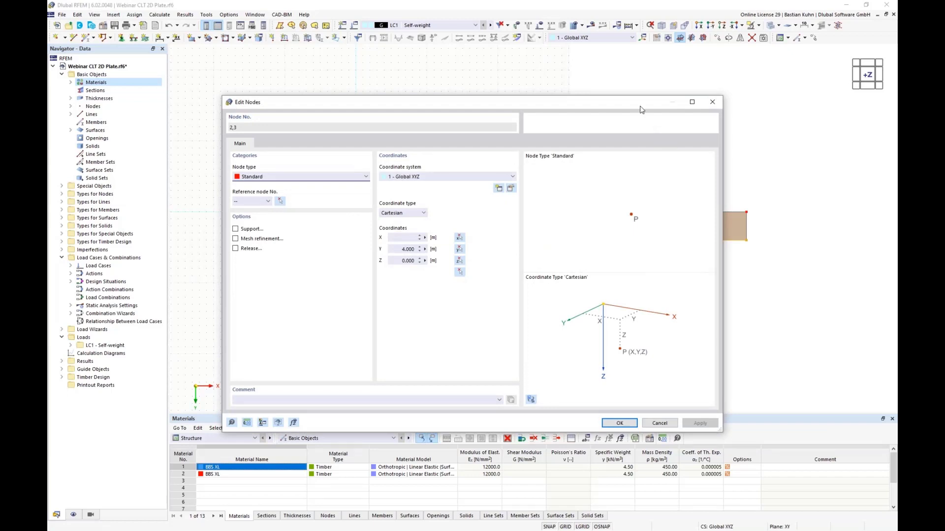
drag(635, 113, 640, 362)
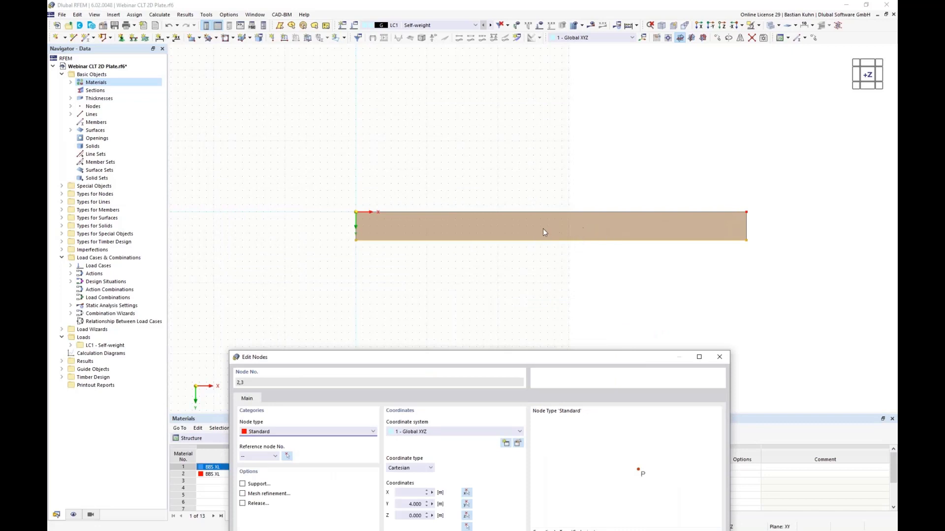
click(406, 504)
double_click(406, 504)
text(3,5)
drag(482, 360, 524, 141)
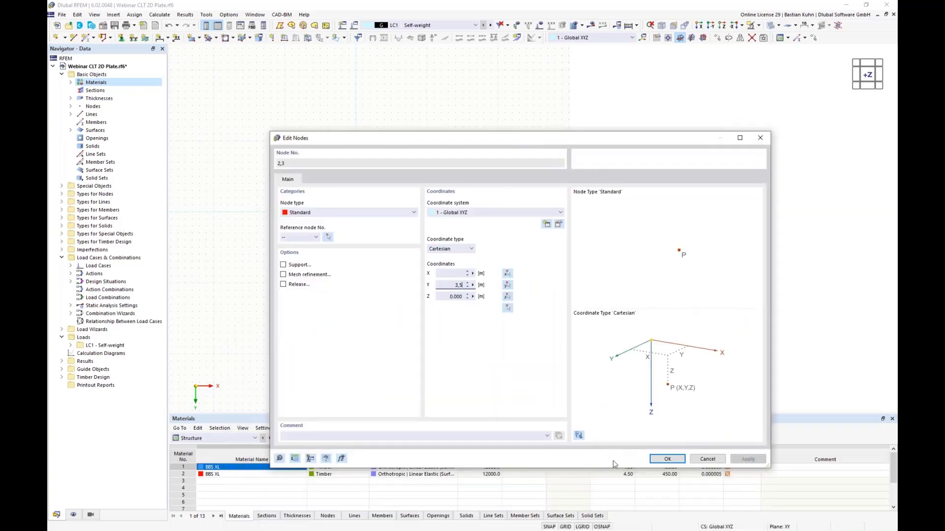
click(661, 460)
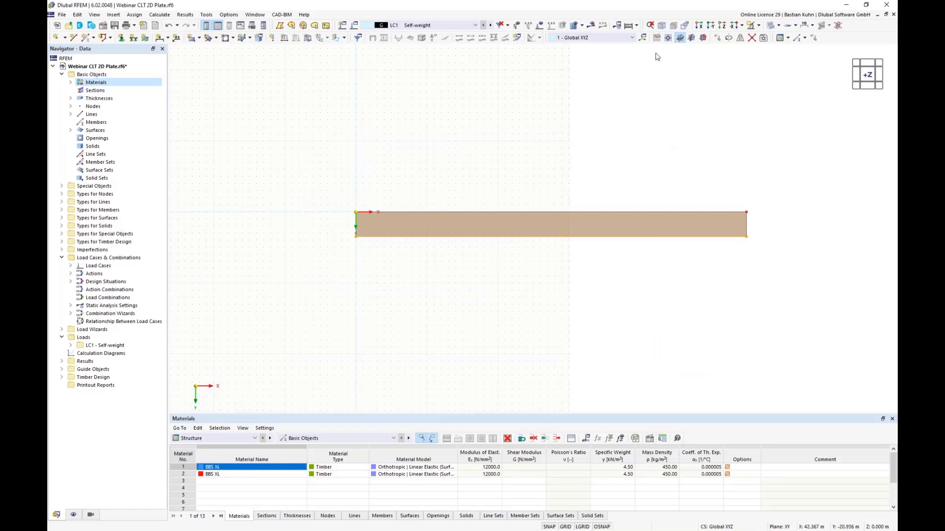
Step: Set the number of work plane grid points to adapt dynamically to the size of the model
click(657, 37)
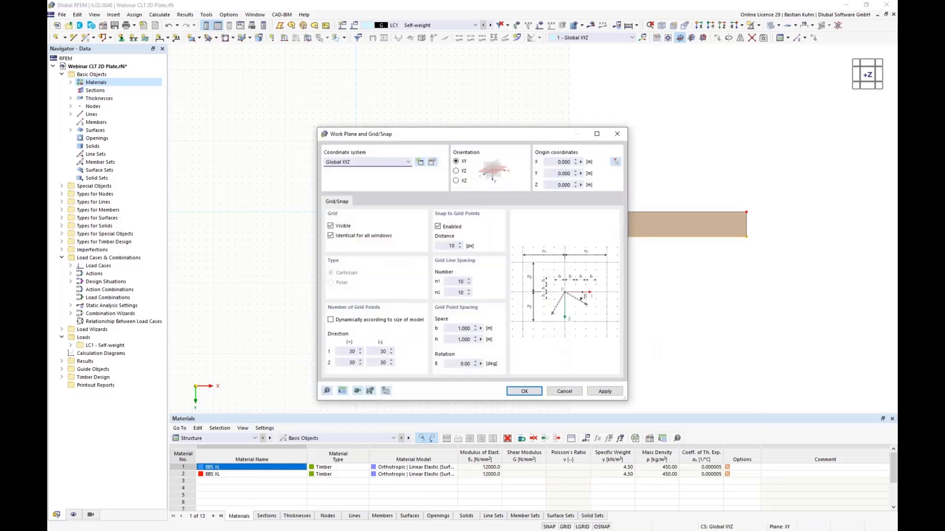
click(331, 320)
click(508, 389)
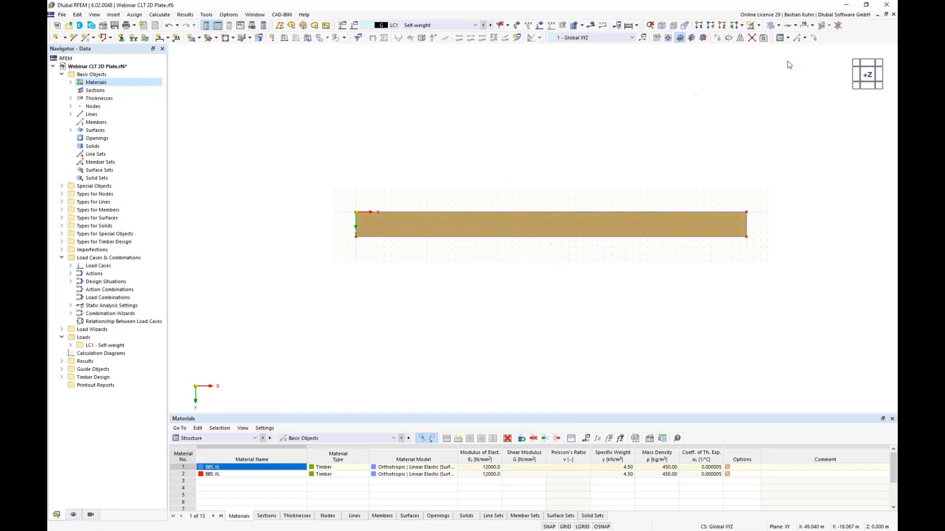
Step: Copy the plate surface 3 times with a displacement of 3.5 m in Y
click(814, 38)
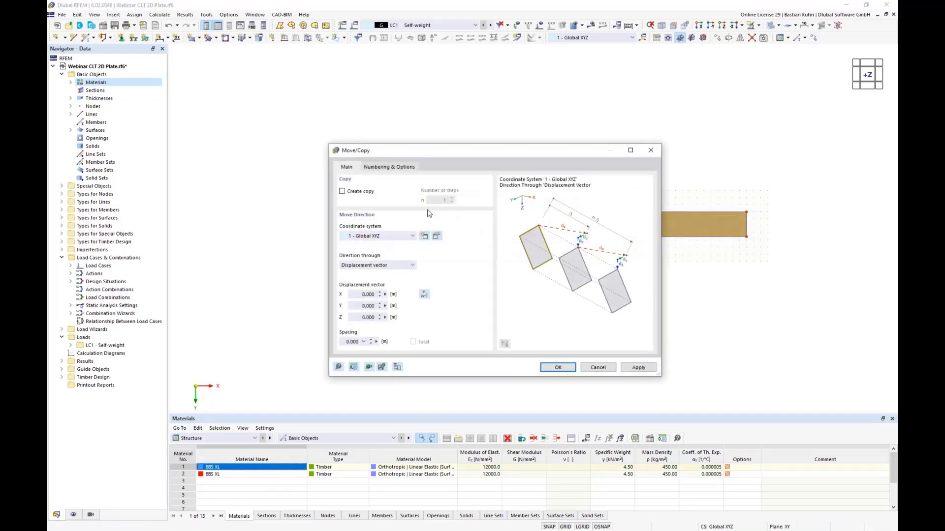
click(342, 191)
key(Tab)
text(3)
click(353, 306)
text(3,5)
click(557, 367)
click(544, 354)
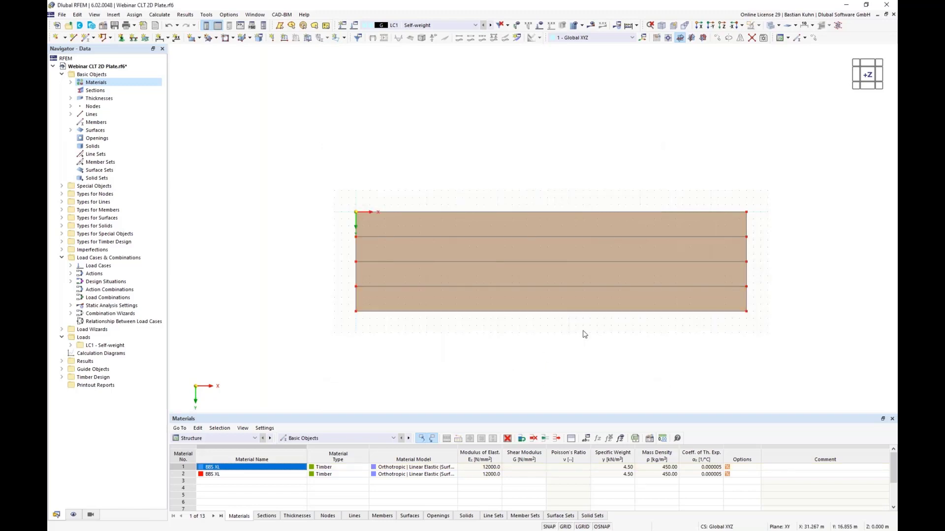
Step: Display the four-strip plate as a solid model in an isometric view
middle_drag(609, 345, 534, 196)
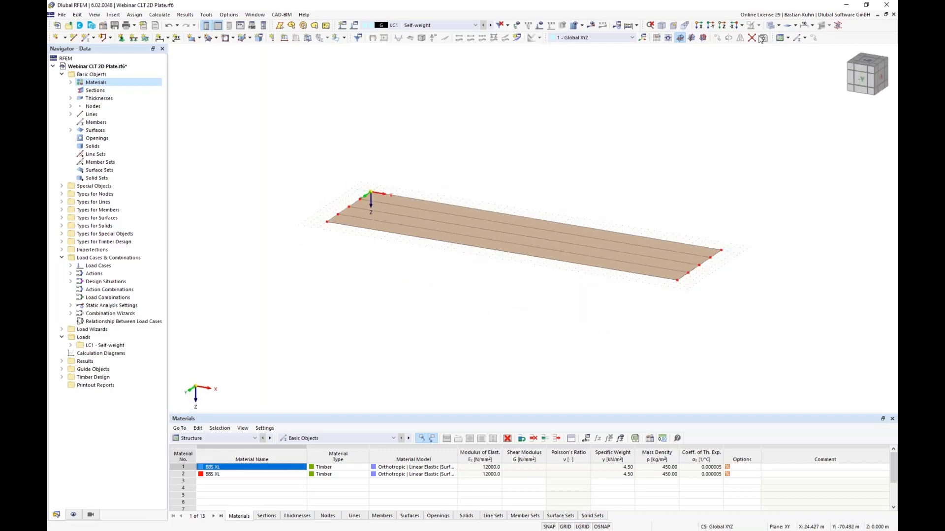
click(771, 26)
click(770, 25)
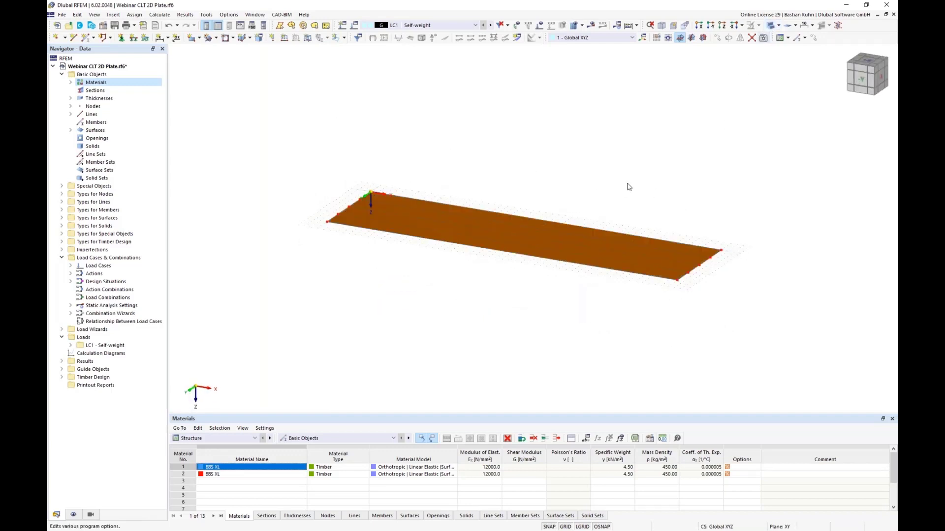
Step: Color the rendered surfaces by their material as object property
click(73, 515)
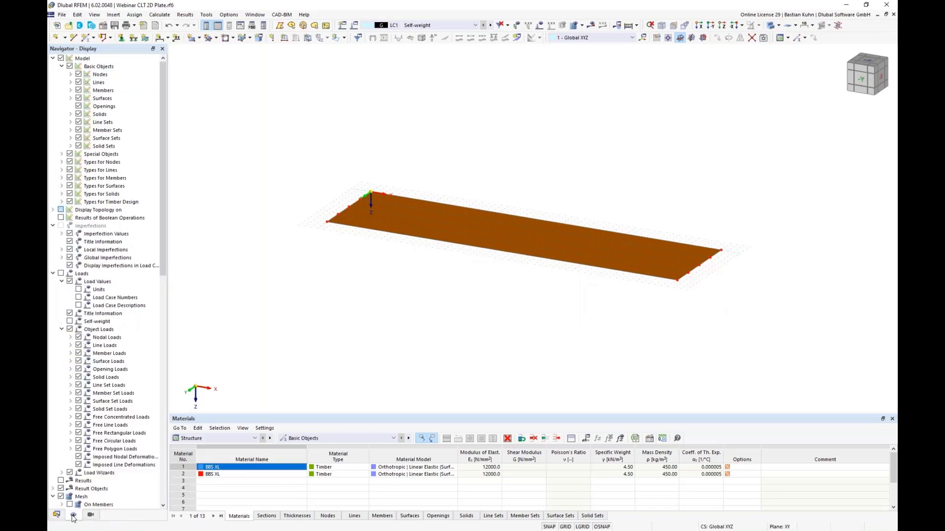
scroll(133, 335, down, 10)
scroll(133, 333, down, 11)
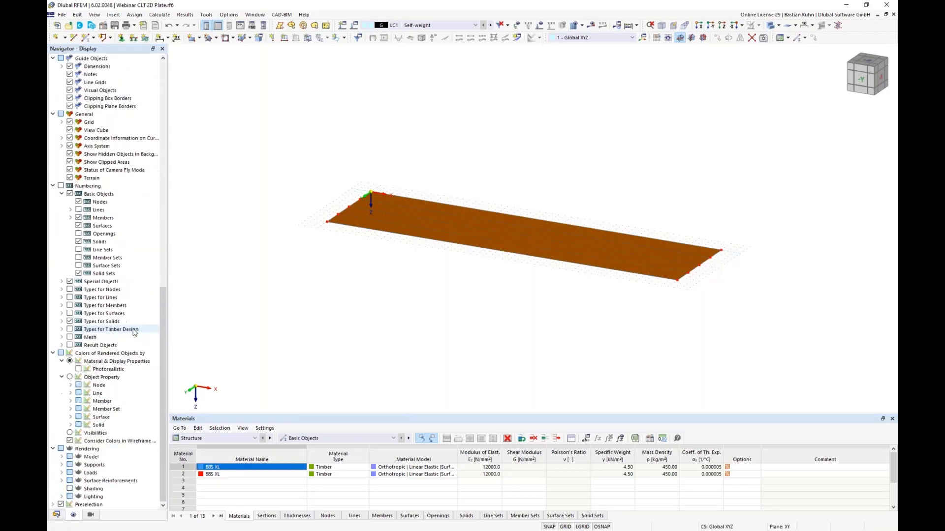
click(71, 417)
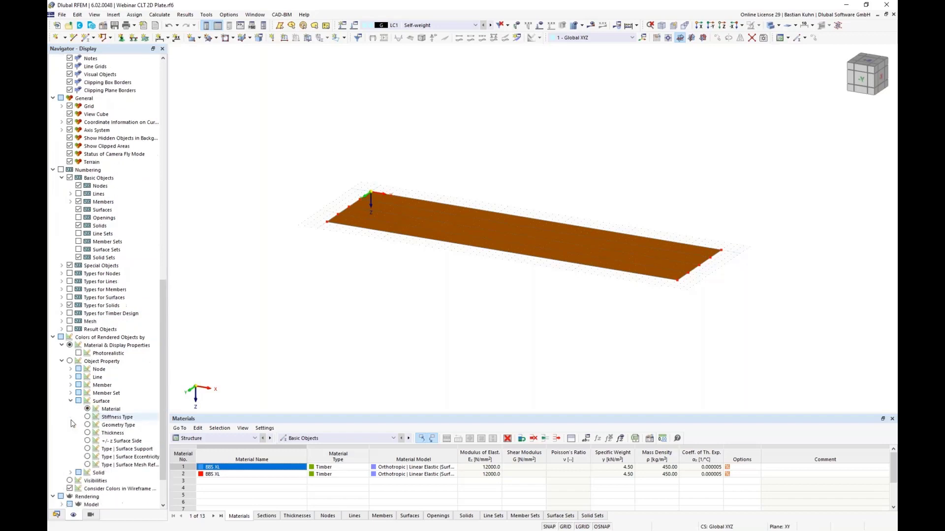
click(87, 361)
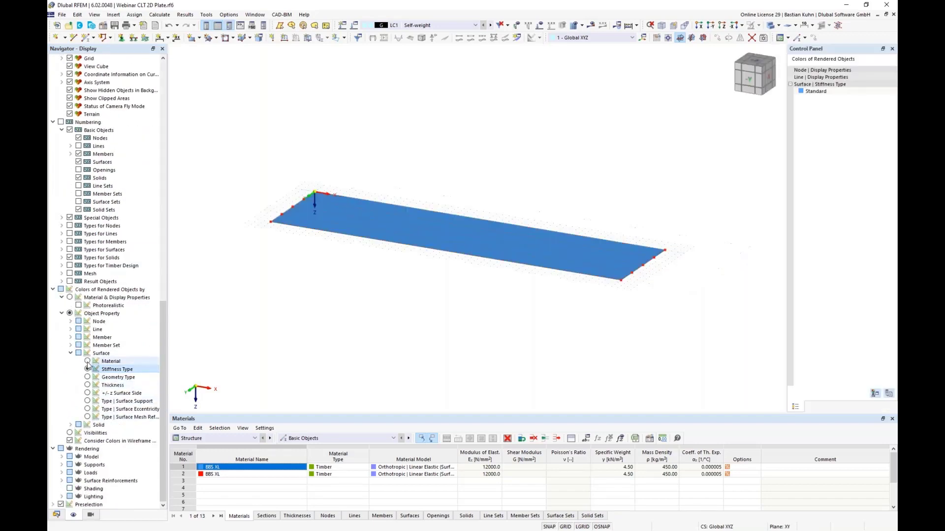
Step: Render the solid model's surfaces as filled including thickness and examine the layers at the plate's corner
scroll(638, 279, up, 2)
scroll(639, 280, up, 3)
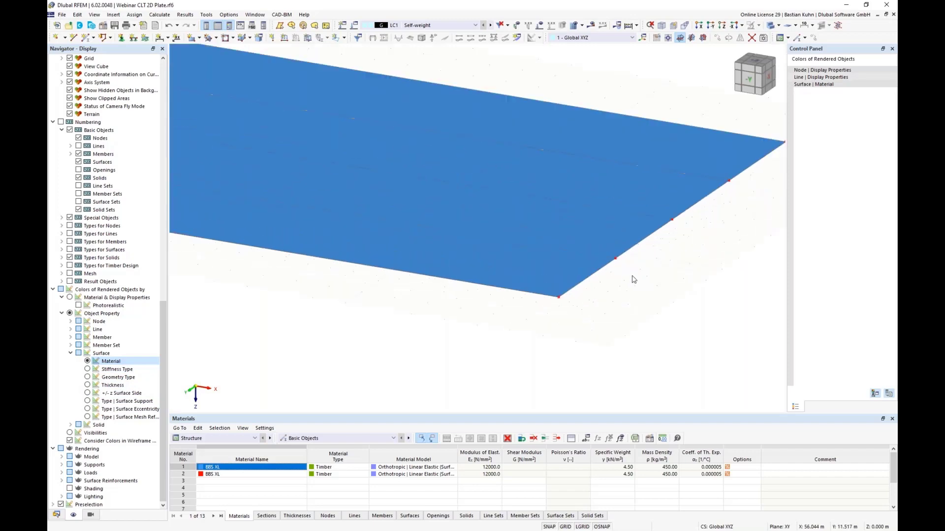
click(61, 457)
click(71, 456)
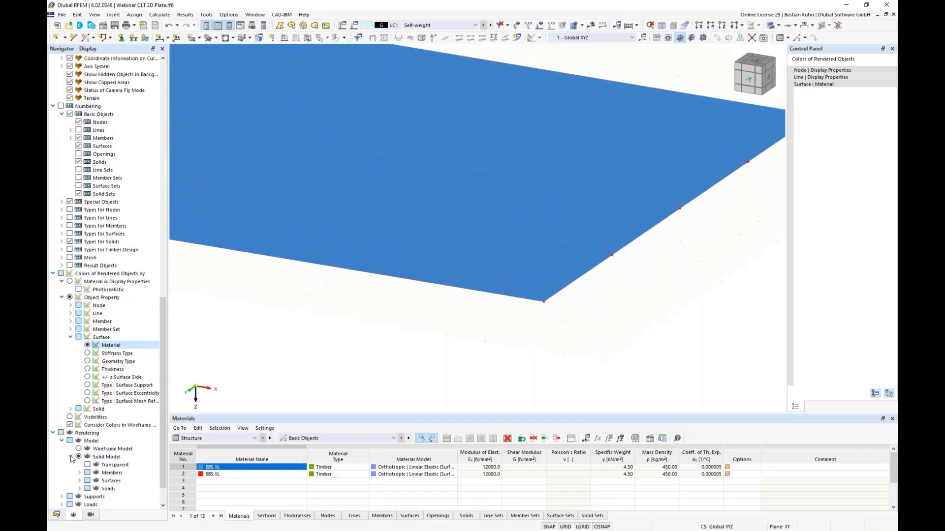
click(79, 449)
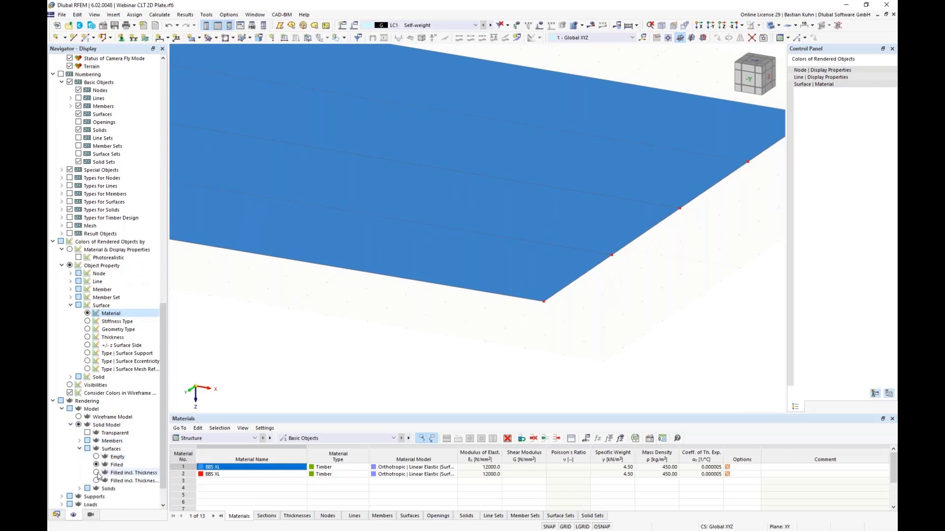
click(96, 472)
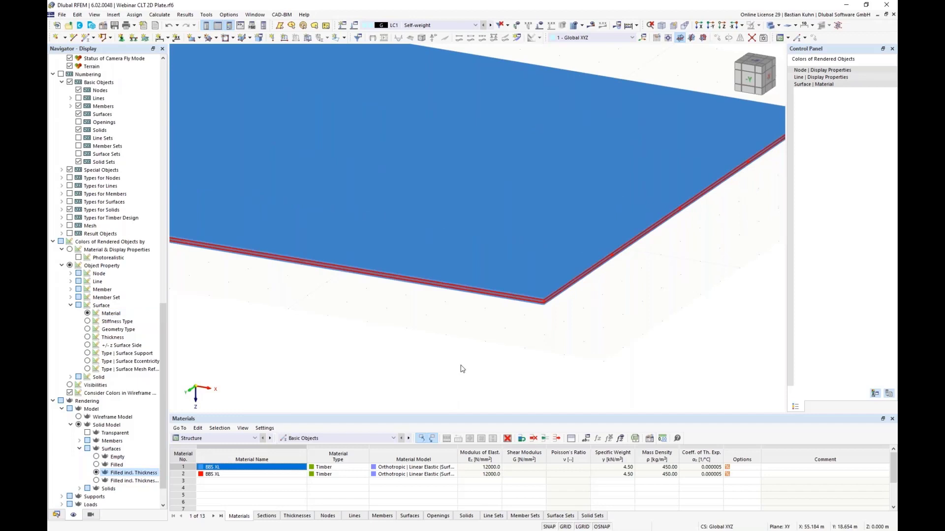
scroll(553, 310, up, 5)
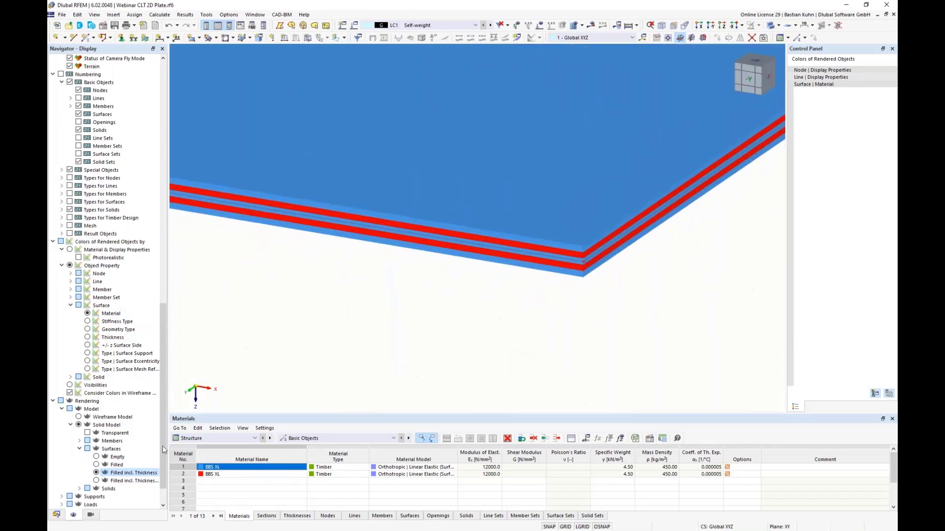
Step: Show the plate in Z-direction and enable the display of layer directions for surfaces
drag(161, 397, 190, 222)
scroll(286, 310, down, 5)
middle_drag(492, 313, 667, 282)
click(722, 26)
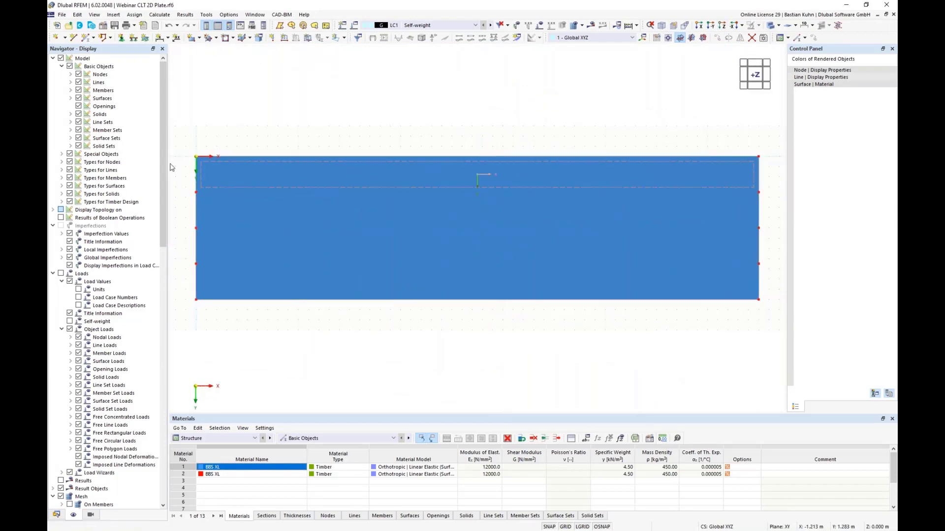
click(62, 187)
click(71, 98)
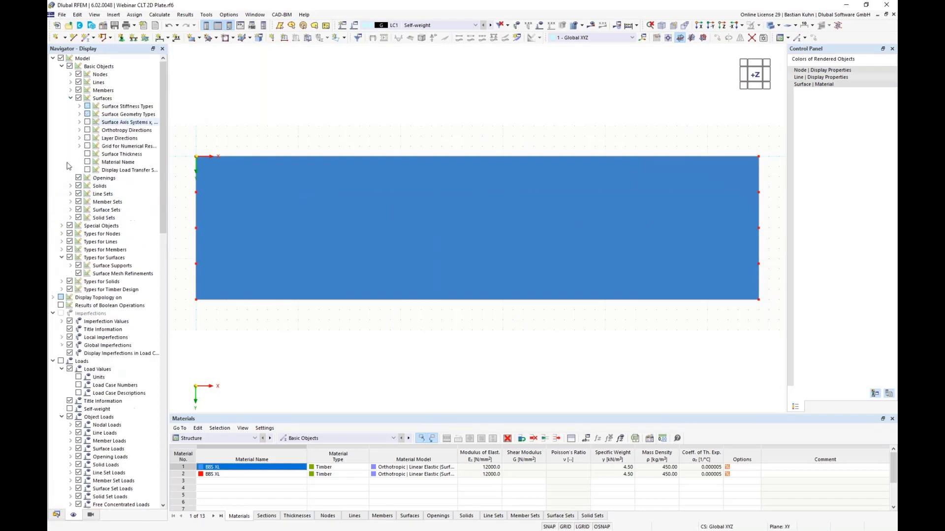
click(87, 130)
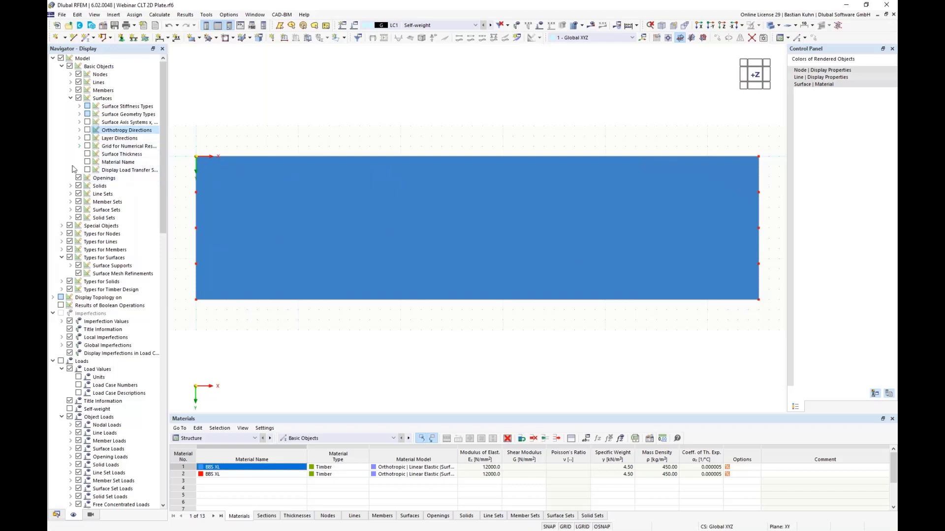
click(88, 138)
click(79, 138)
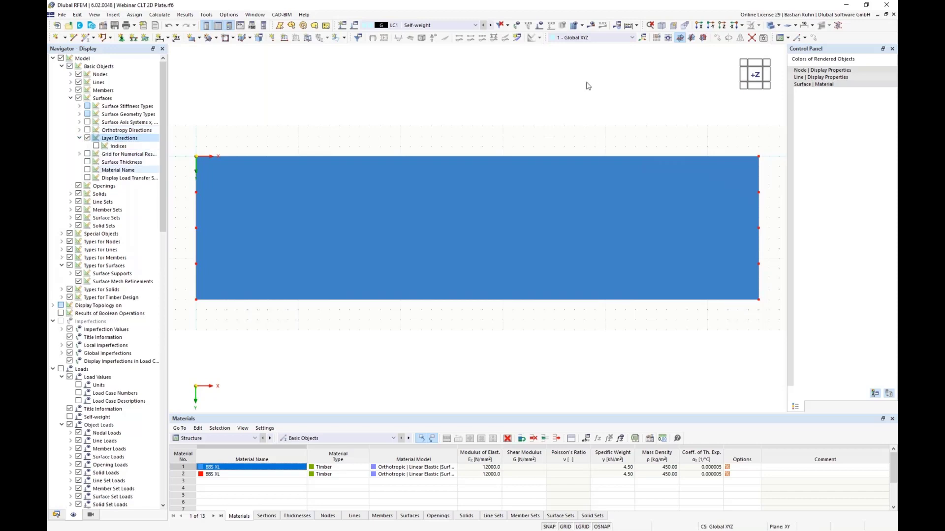
Step: Display the plate as a wireframe model in an oblique view, close to the layer direction arrows
click(771, 26)
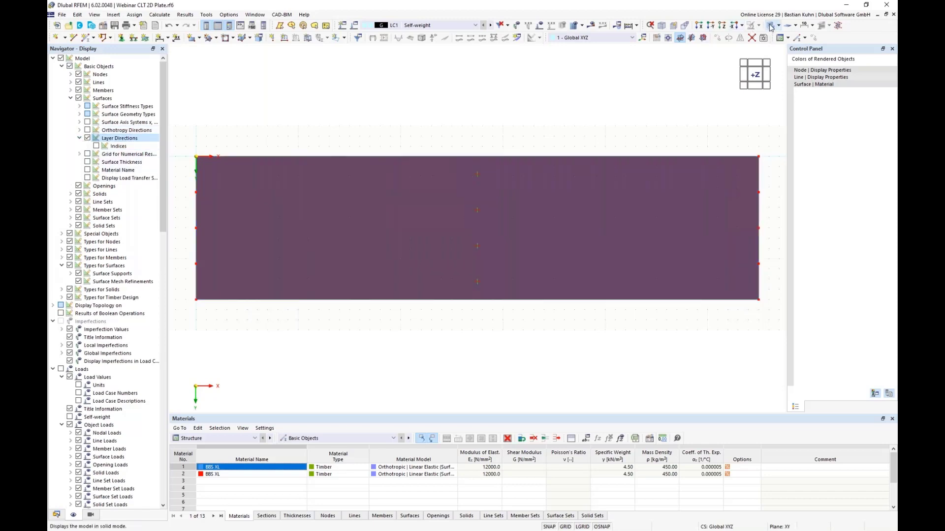
click(770, 26)
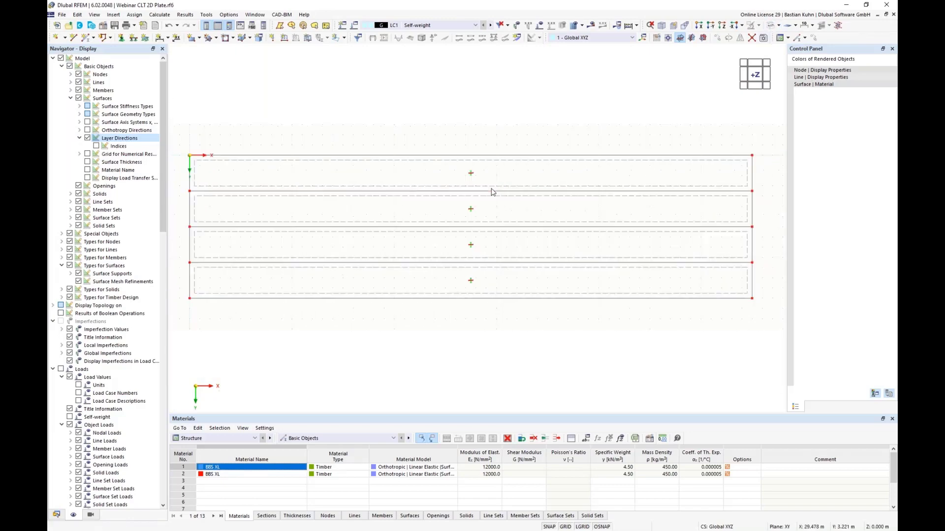
middle_drag(498, 215, 479, 194)
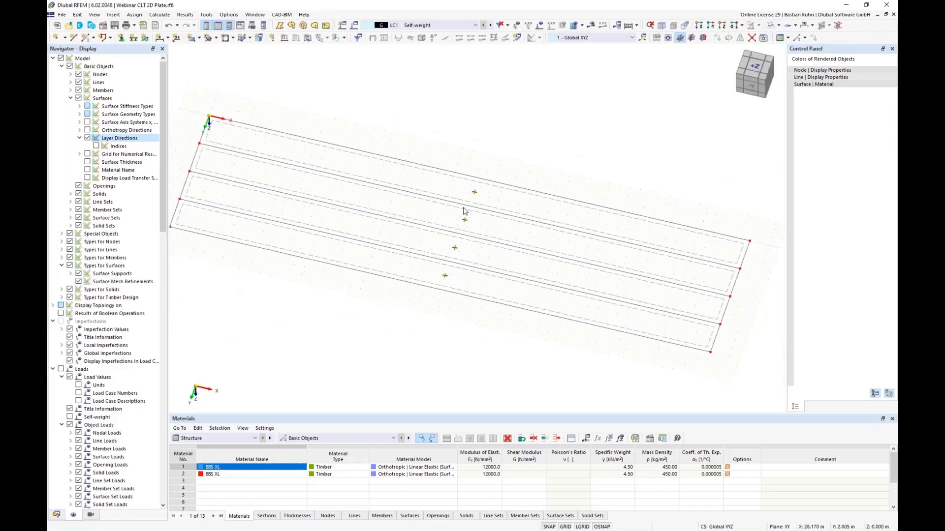
scroll(464, 211, up, 5)
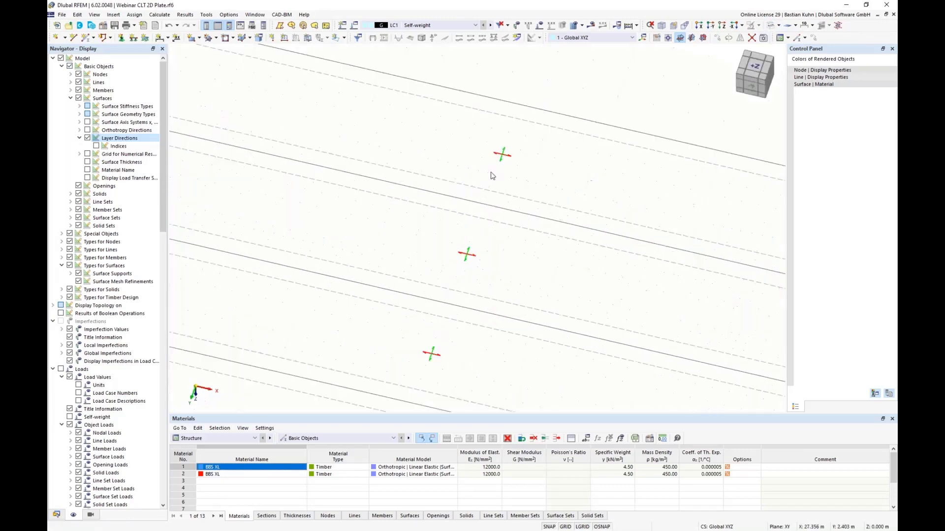
Step: Show the indices of the surfaces' layer directions and examine the layer numbers at the arrows of each strip
click(96, 146)
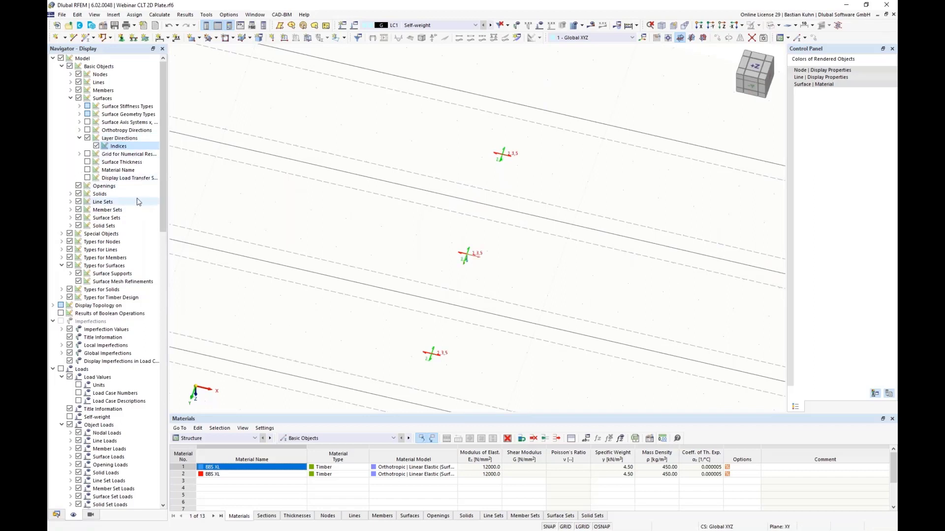
scroll(527, 160, up, 3)
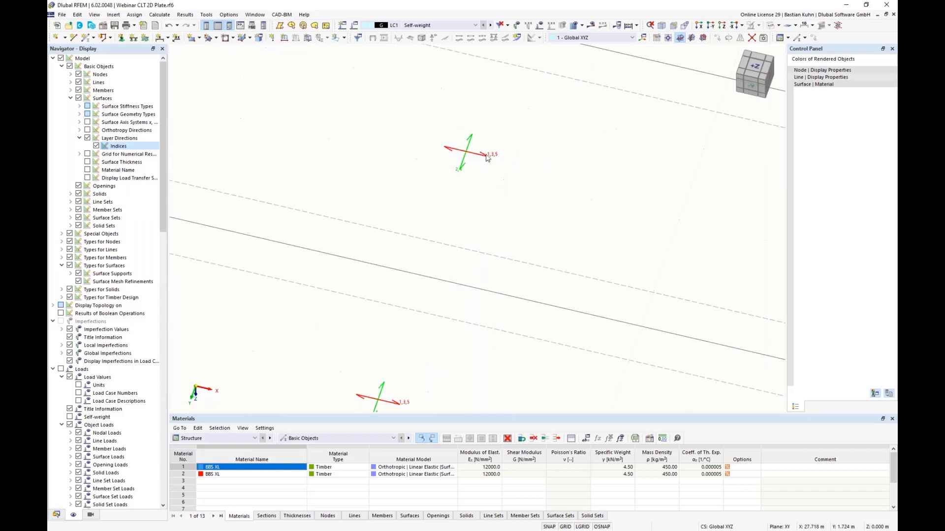
scroll(477, 178, down, 1)
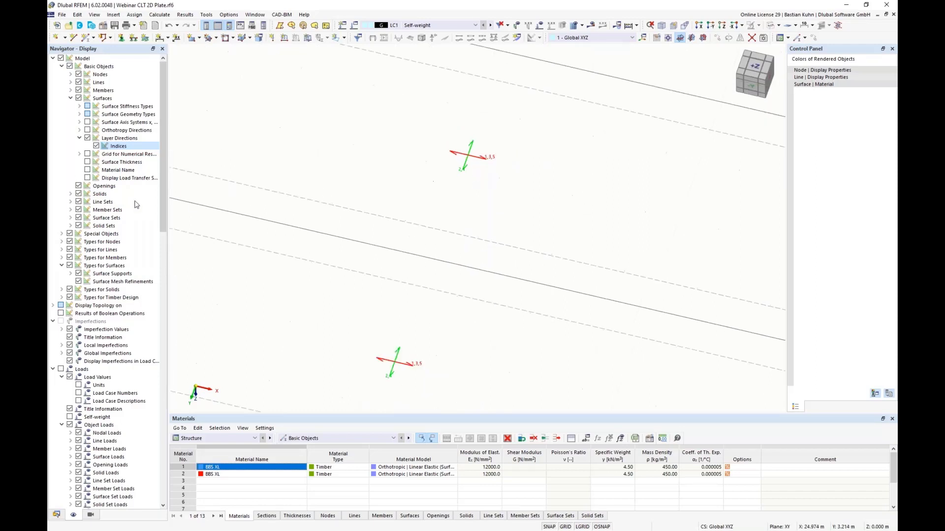
scroll(448, 192, up, 5)
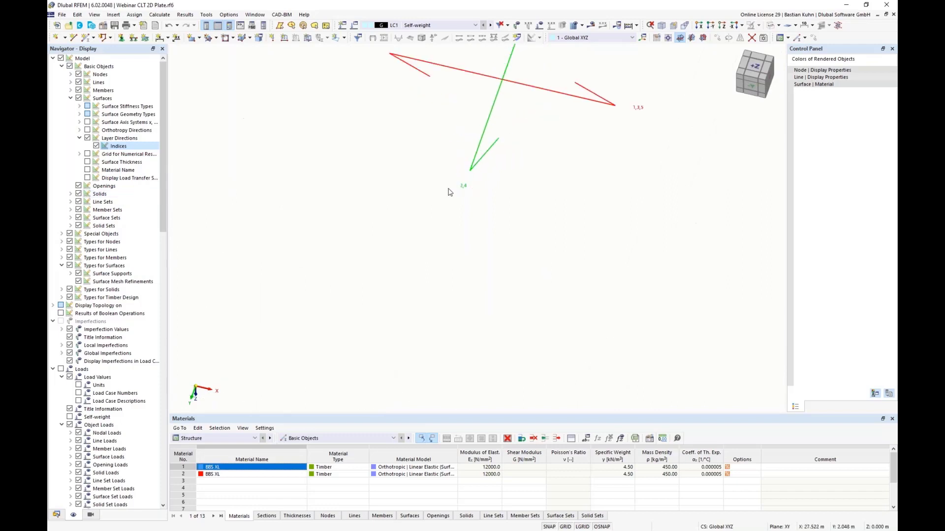
scroll(448, 192, down, 6)
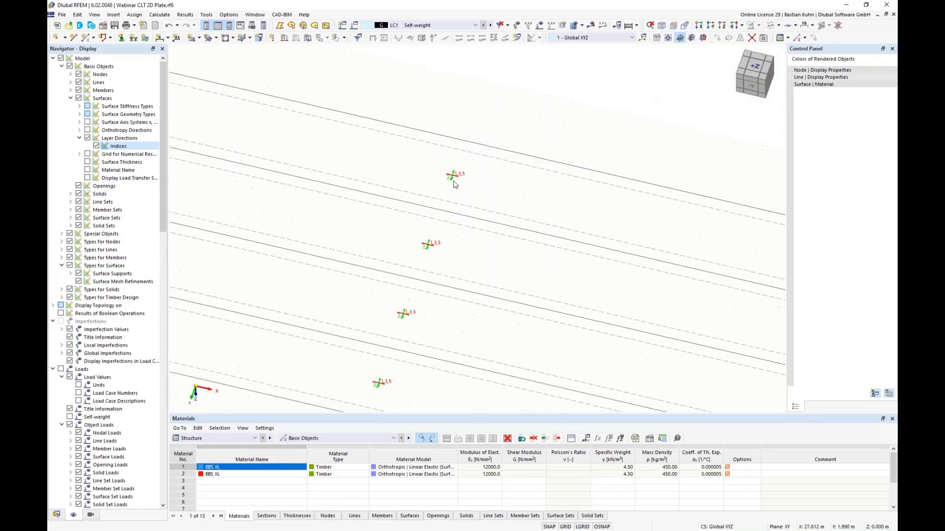
scroll(454, 185, down, 2)
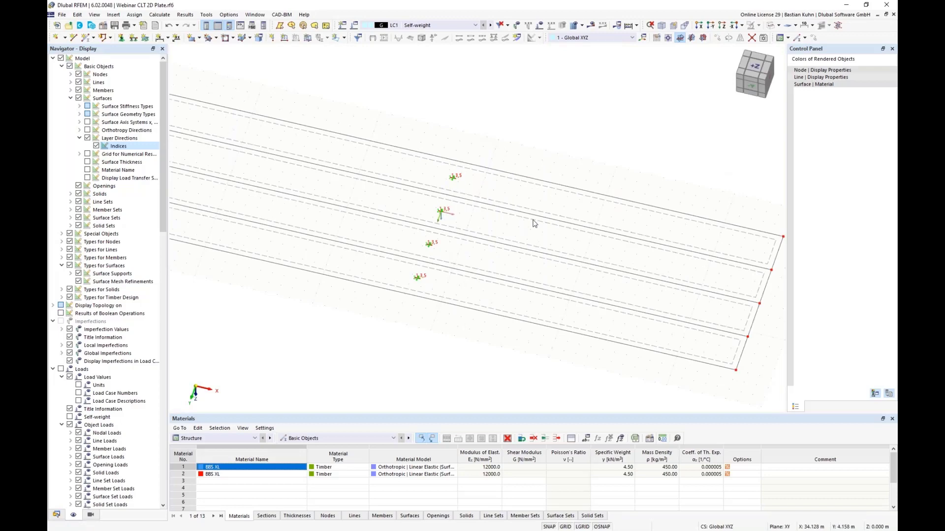
scroll(534, 224, down, 3)
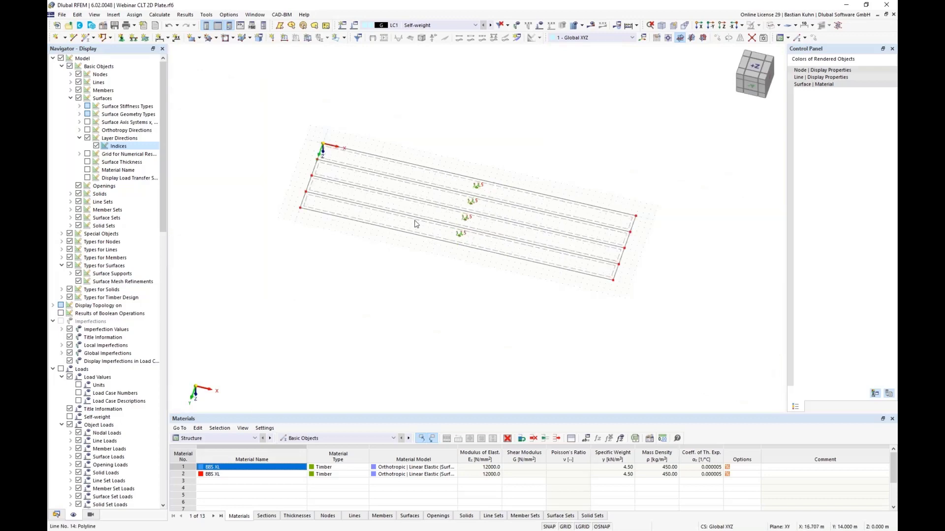
Step: Return to the view in Z-direction and hide the layer directions of the surfaces
click(720, 27)
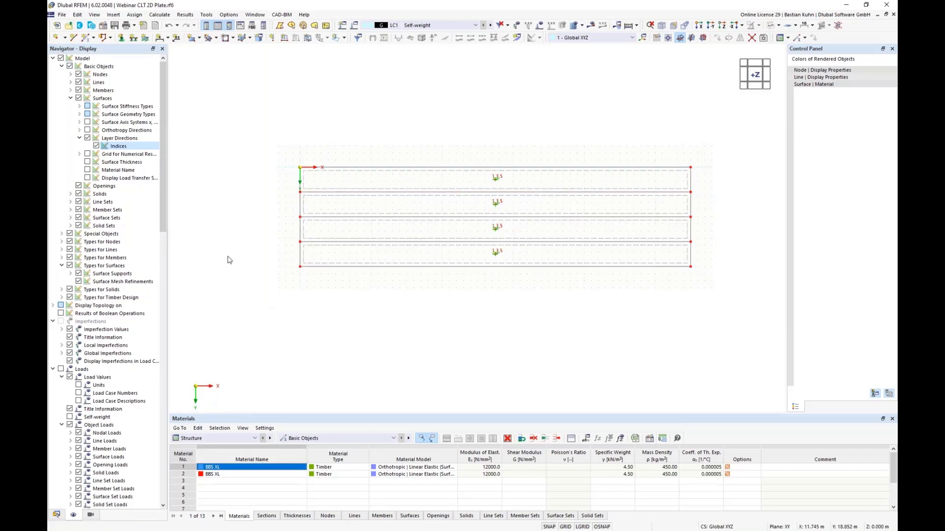
click(87, 137)
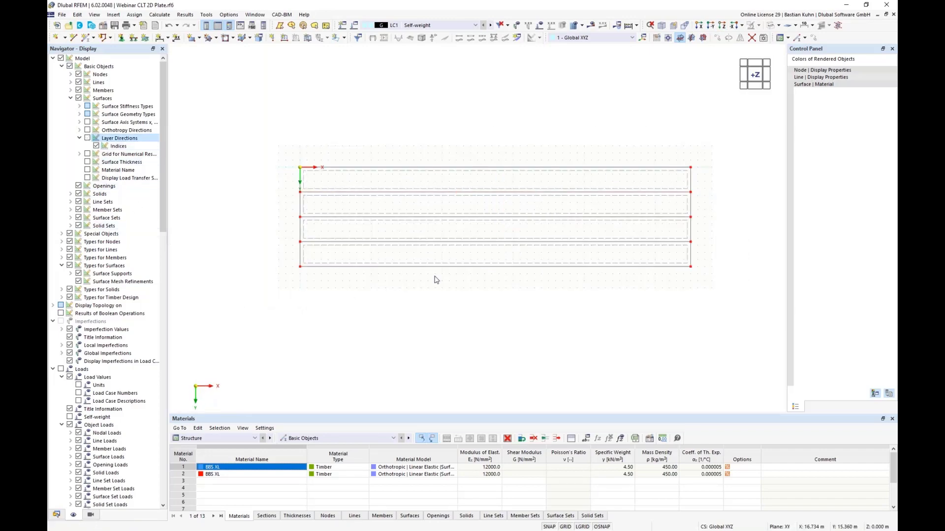
Step: Divide the two long lines bounding the lowest strip using 3 intermediate nodes each
right_click(451, 246)
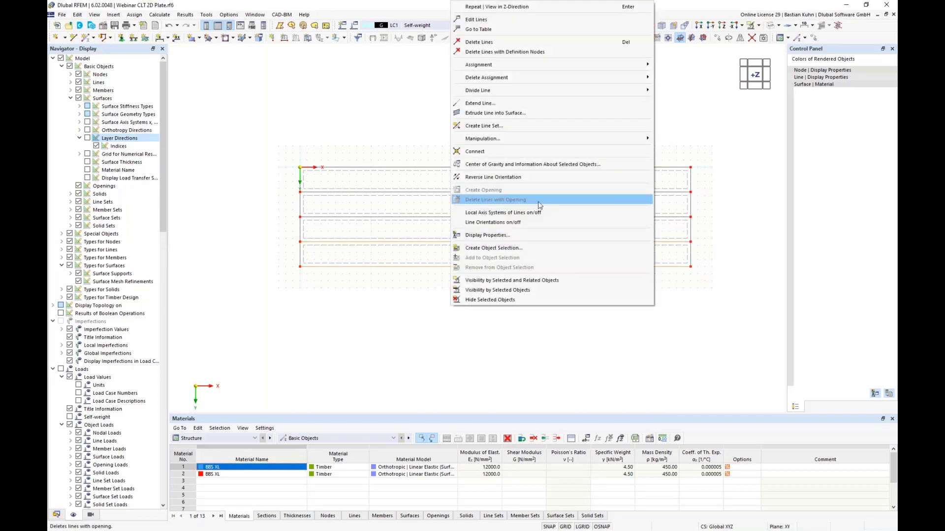
mouse_move(581, 90)
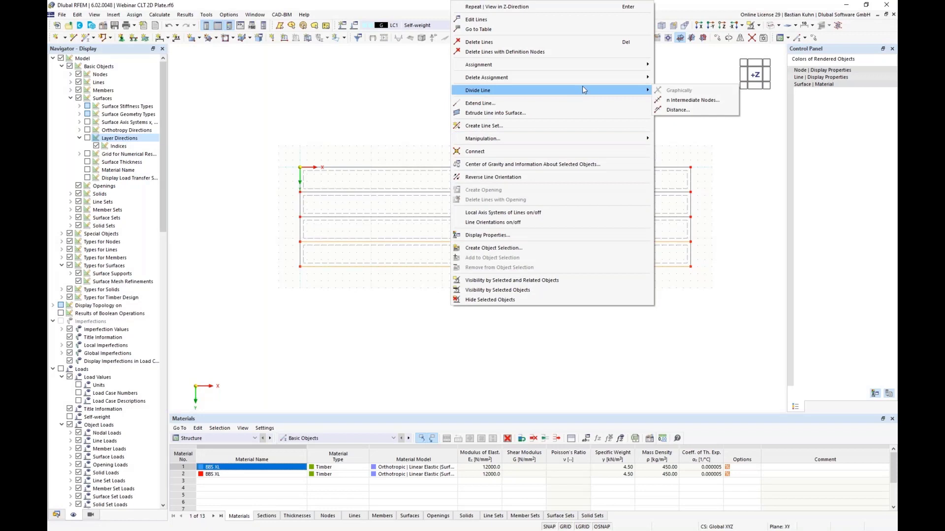
click(691, 100)
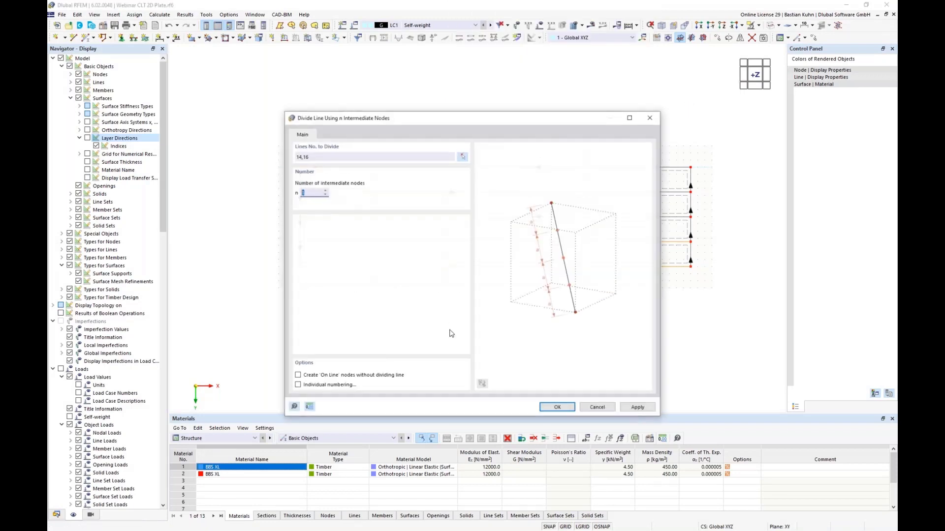
text(3)
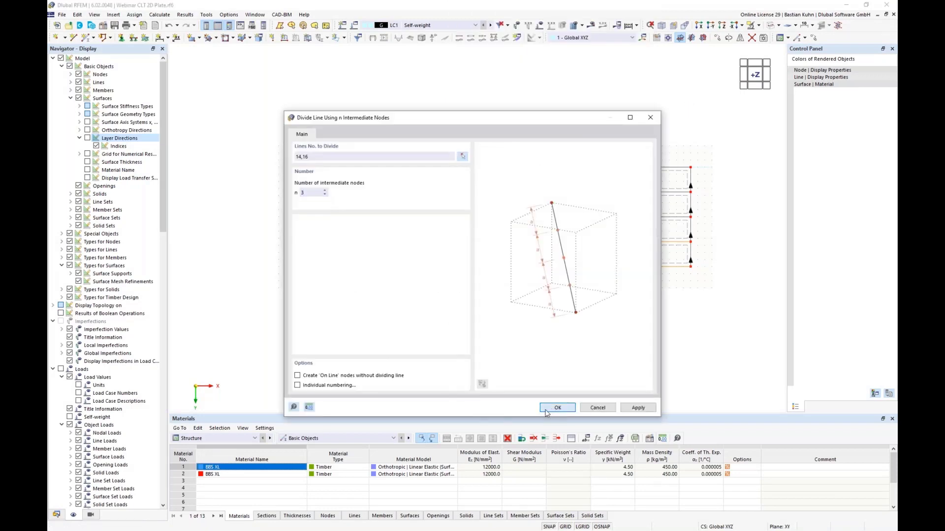
click(546, 408)
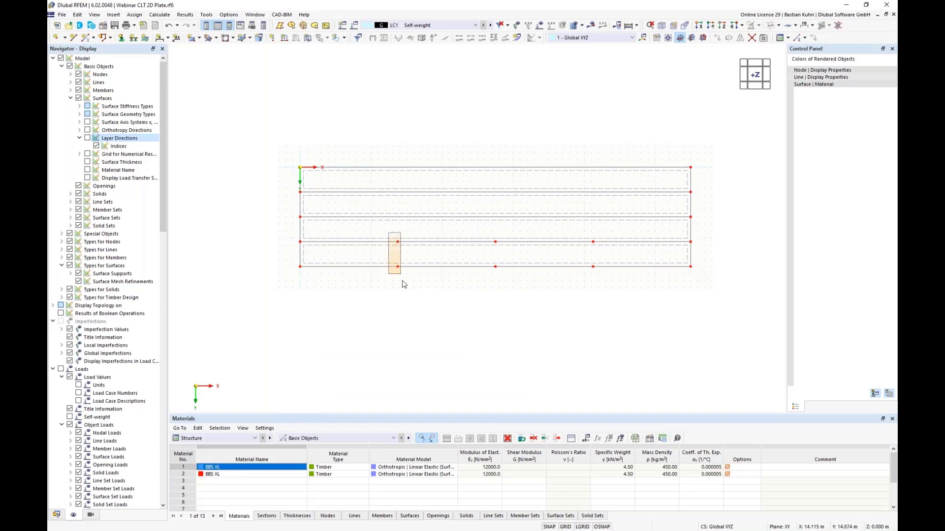
Step: Set the X-coordinate of the first pair of intermediate nodes on the lowest strip to 12 m
right_click(399, 269)
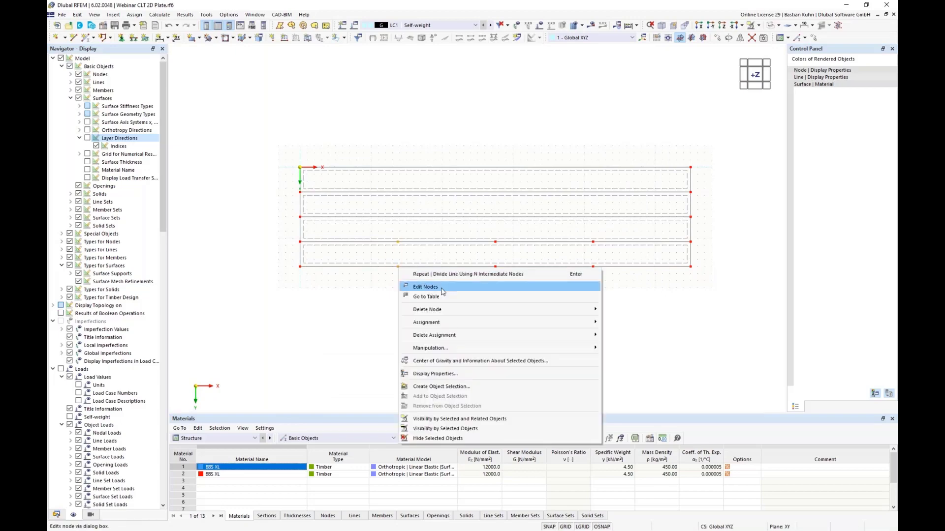
click(426, 286)
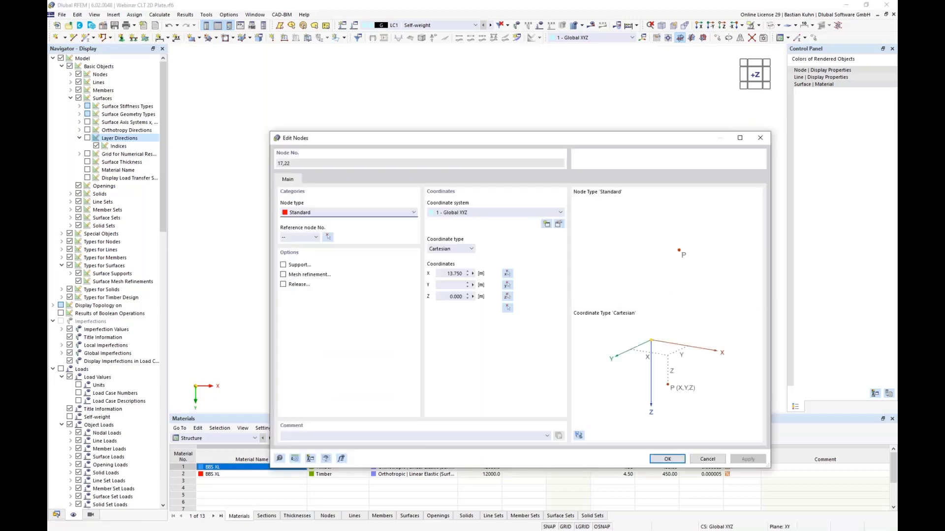
click(452, 274)
text(12)
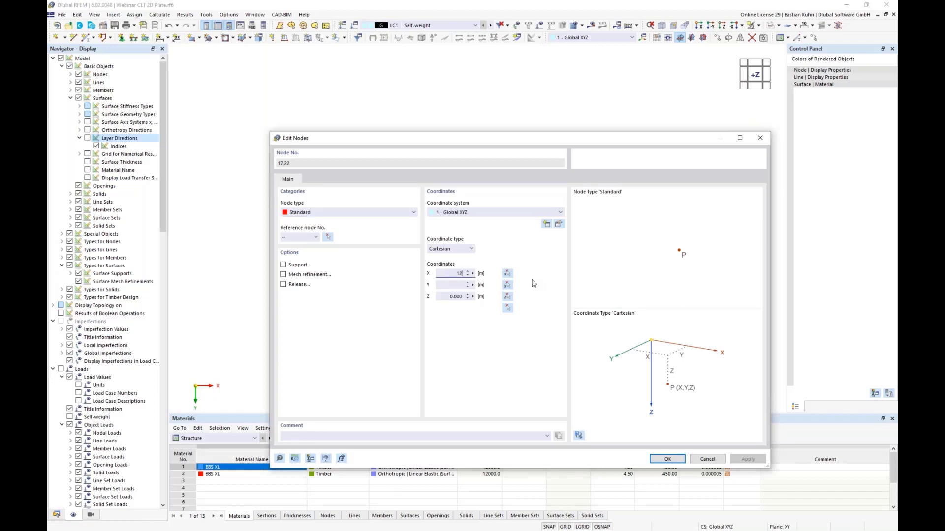
key(Return)
Step: Set the X-coordinate of the middle pair of intermediate nodes on the lowest strip to 18 m
drag(481, 232, 511, 293)
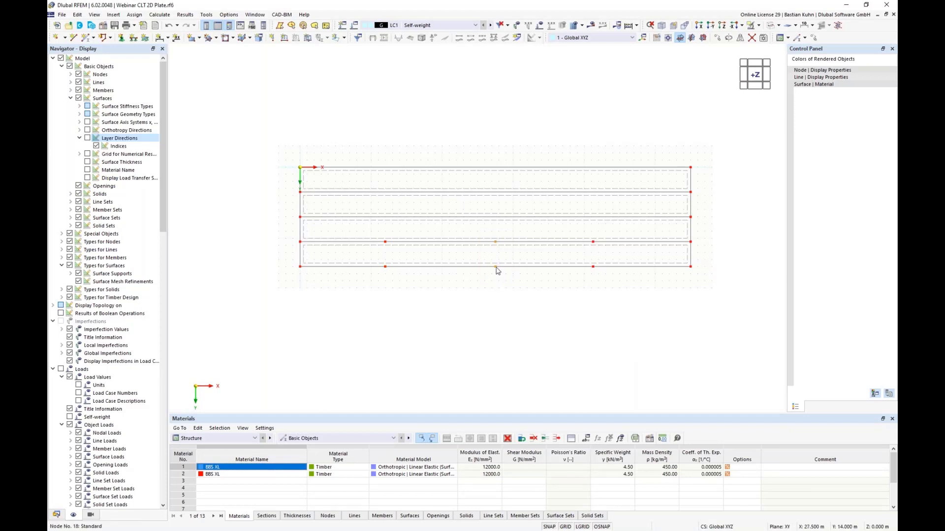
right_click(496, 268)
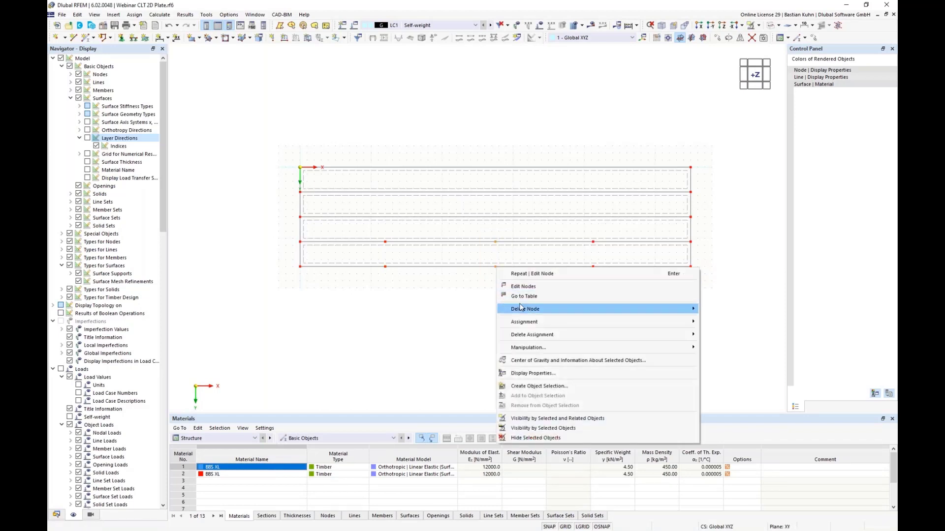
click(521, 287)
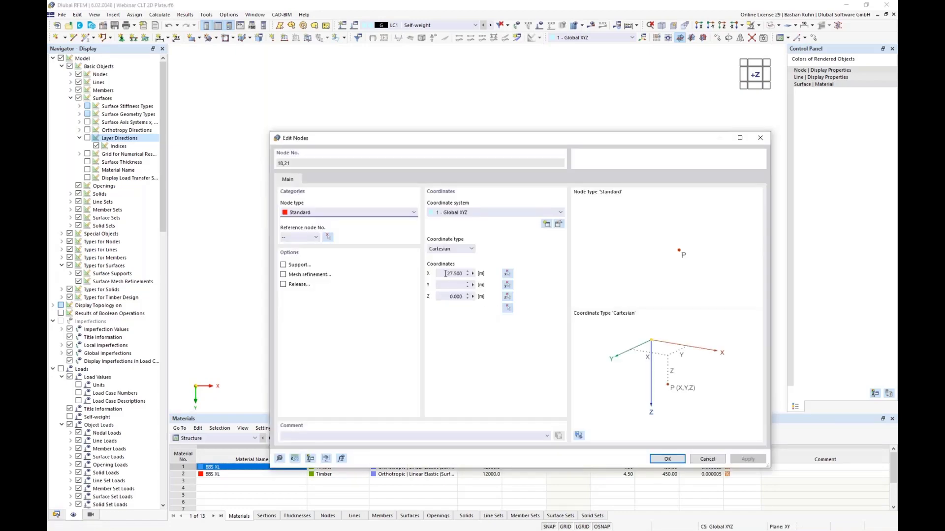
double_click(445, 274)
text(18)
key(Return)
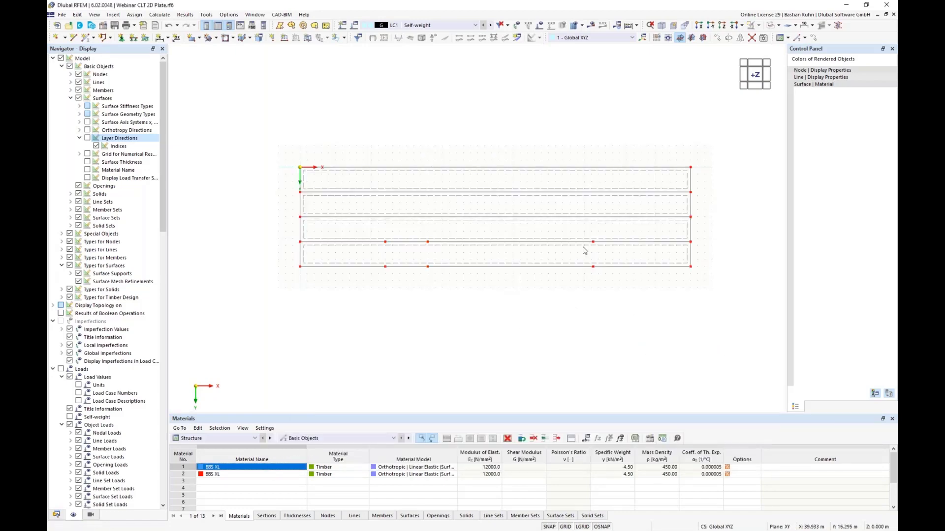
Step: Set the X-coordinate of the third pair of intermediate nodes on the lowest strip to 37 m
right_click(594, 270)
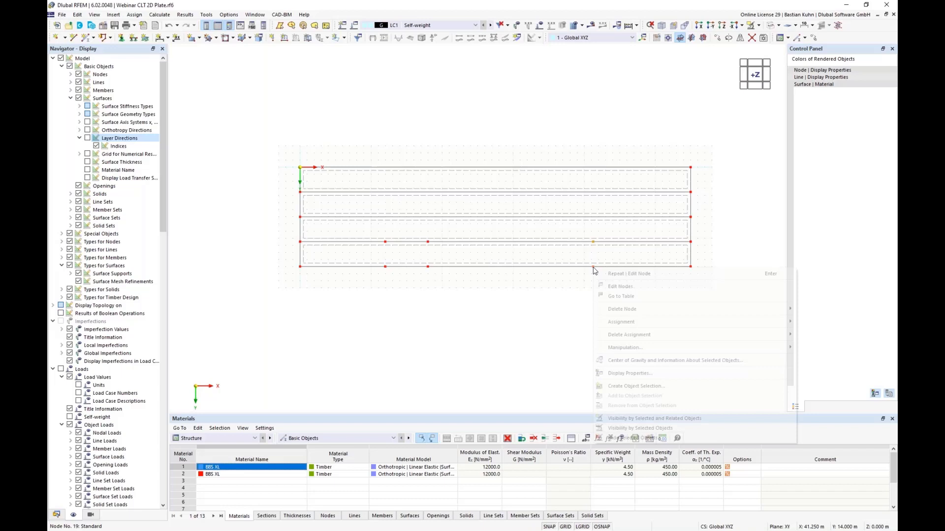
click(613, 284)
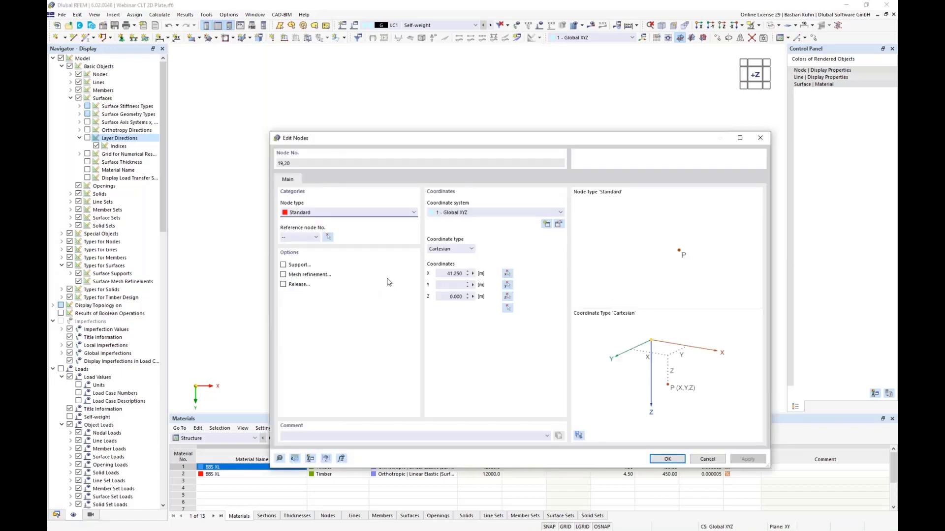
double_click(442, 273)
text(3)
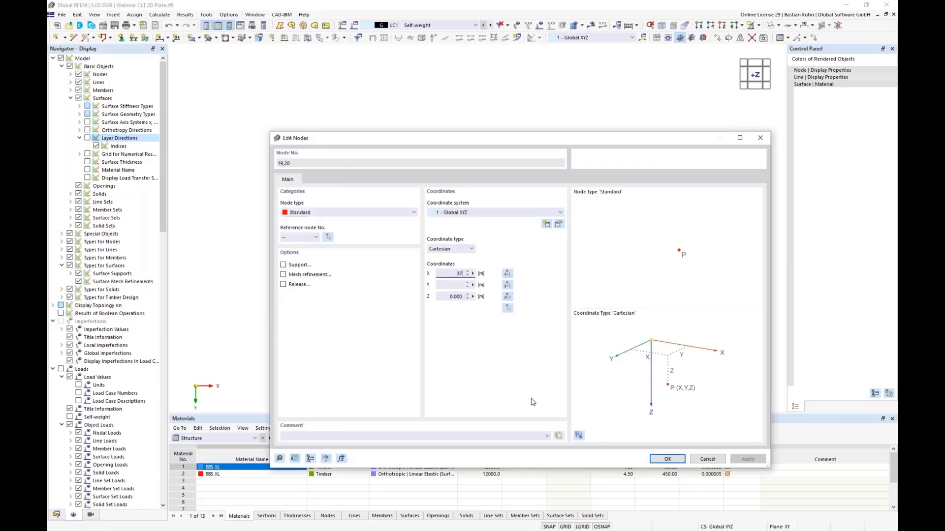
text(7)
click(662, 459)
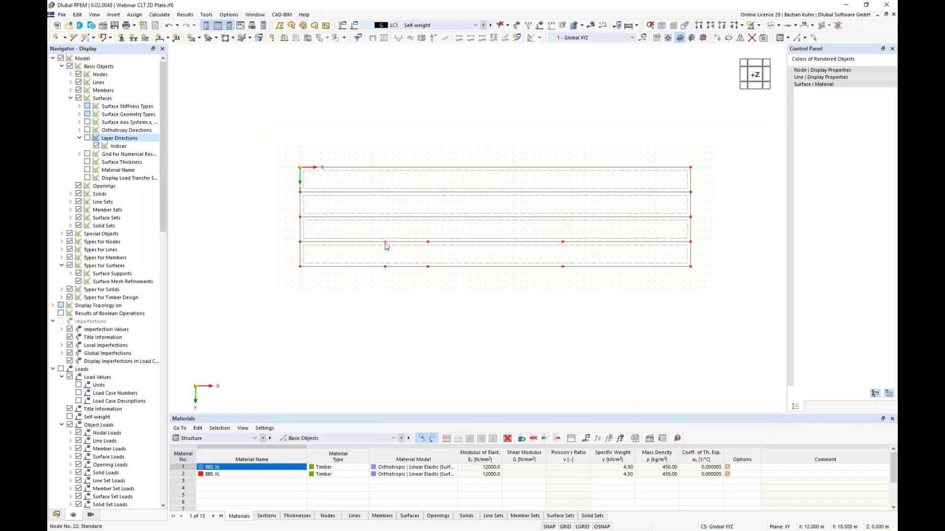
Step: Copy the three intermediate nodes on the lowest strip's upper line once, with a displacement of -1.5 m in Y
right_click(563, 243)
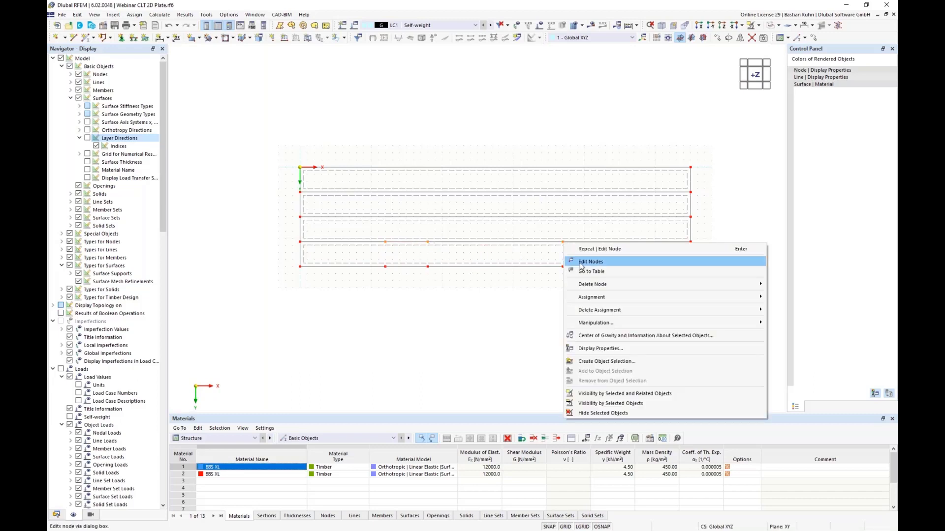
click(816, 38)
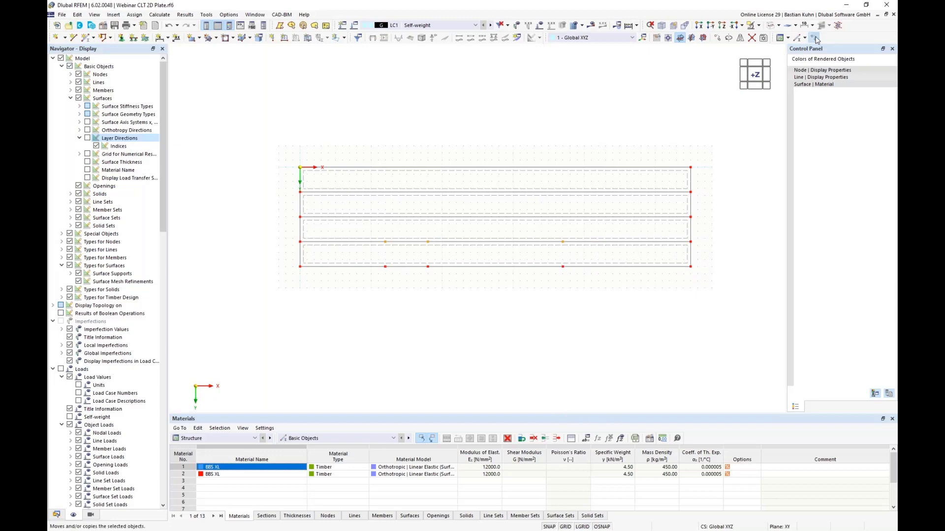
double_click(452, 202)
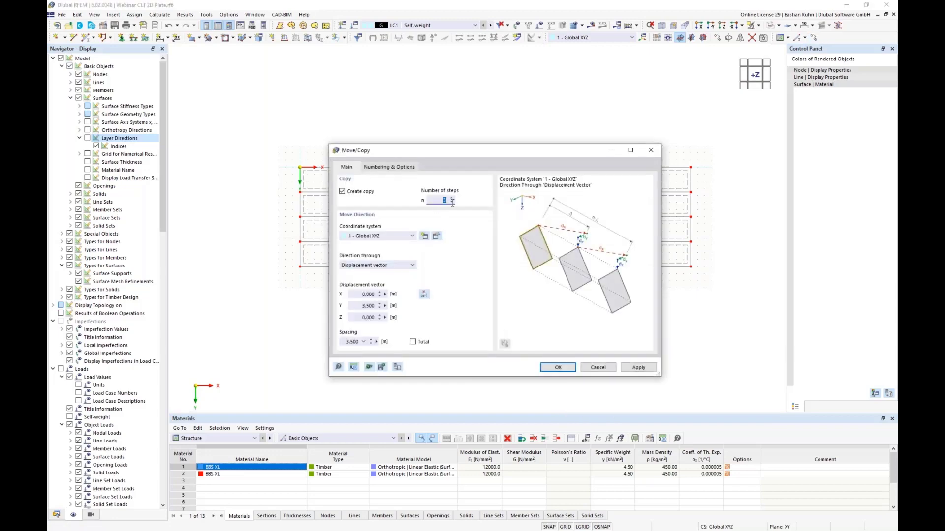
drag(356, 307, 426, 316)
text(-1,5)
click(550, 369)
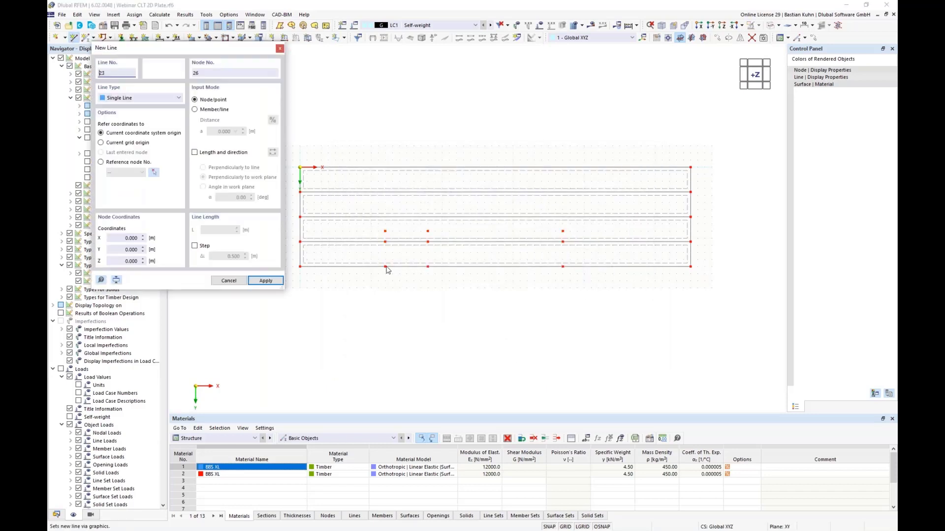
Step: Draw three connected lines outlining a recess from the lower edge at X 12 m, across at Y 9 m, and back down at X 18 m
click(387, 247)
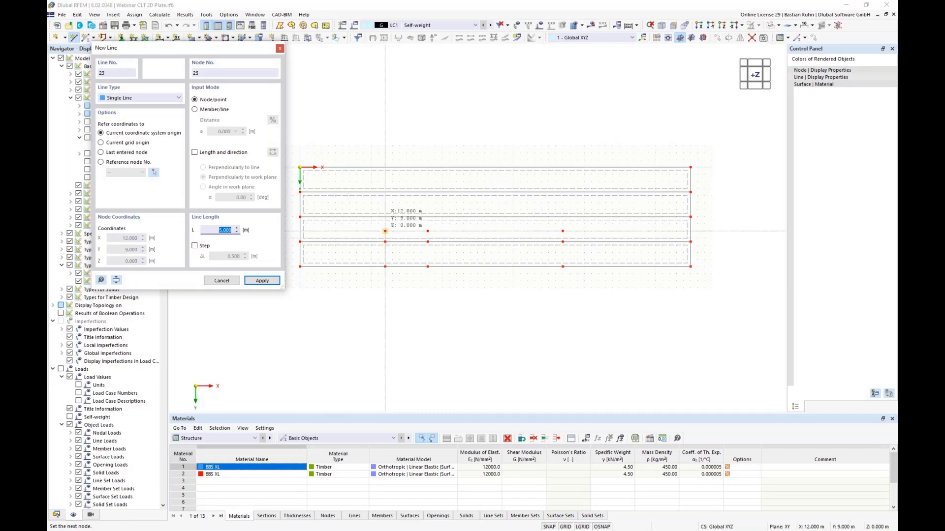
click(385, 231)
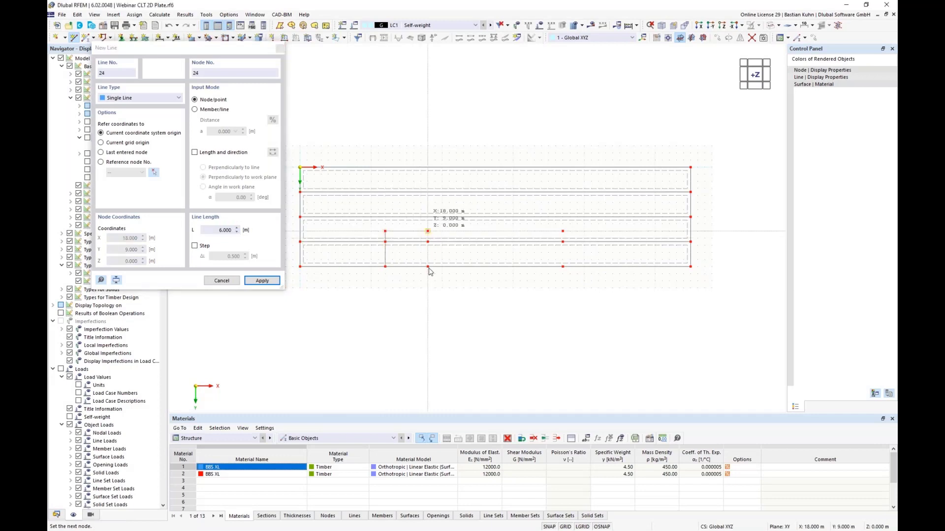
click(428, 231)
click(428, 266)
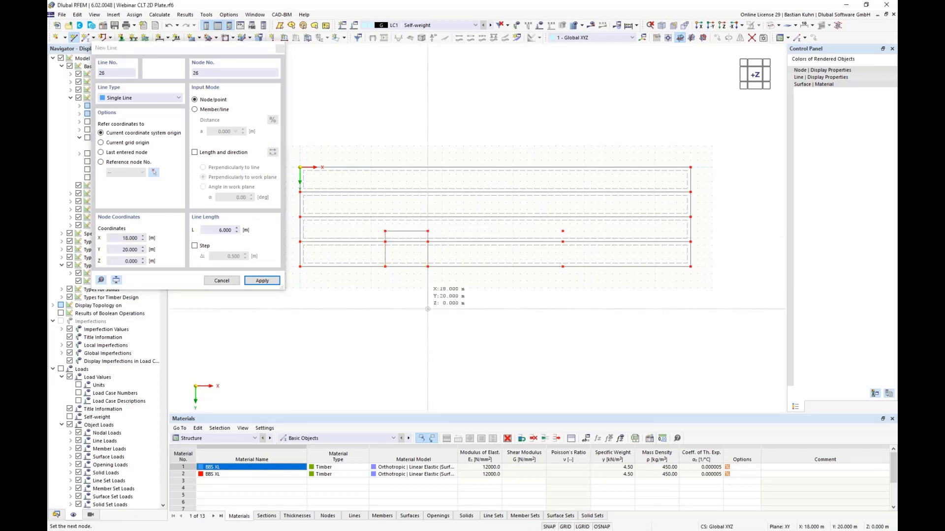
right_click(428, 309)
right_click(428, 303)
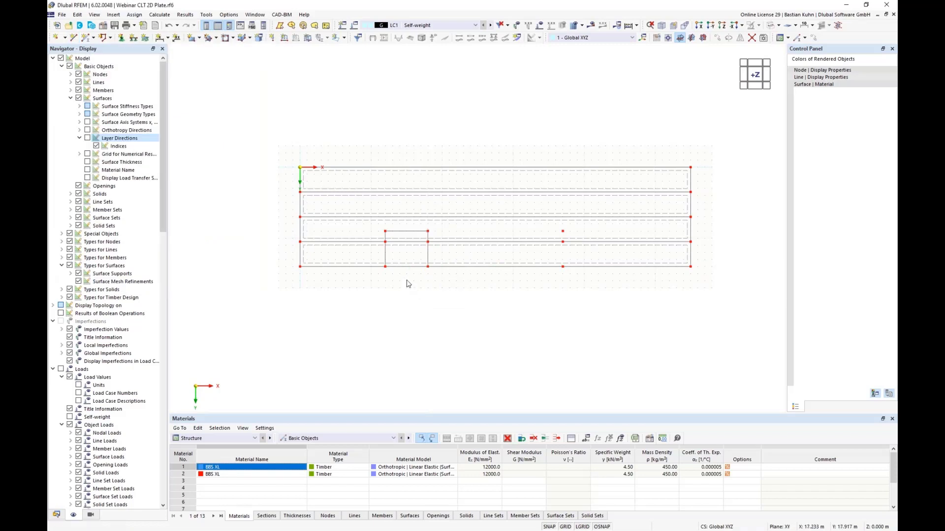
Step: Copy the three recess outline lines onto the third group of intermediate nodes at X 37 m
click(406, 232)
click(428, 260)
ctrl+drag(552, 255, 562, 267)
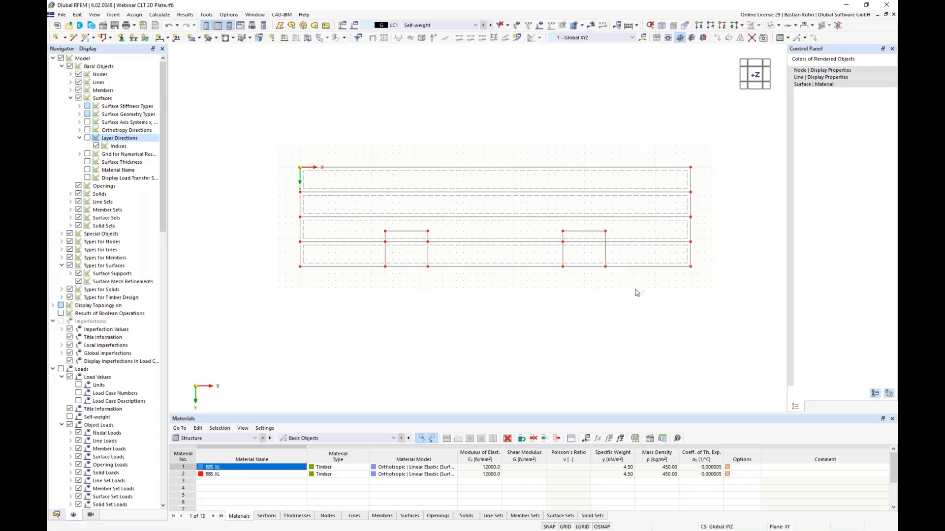
Step: Divide the two lower strip surfaces with their intersecting lines
drag(635, 289, 544, 243)
right_click(453, 241)
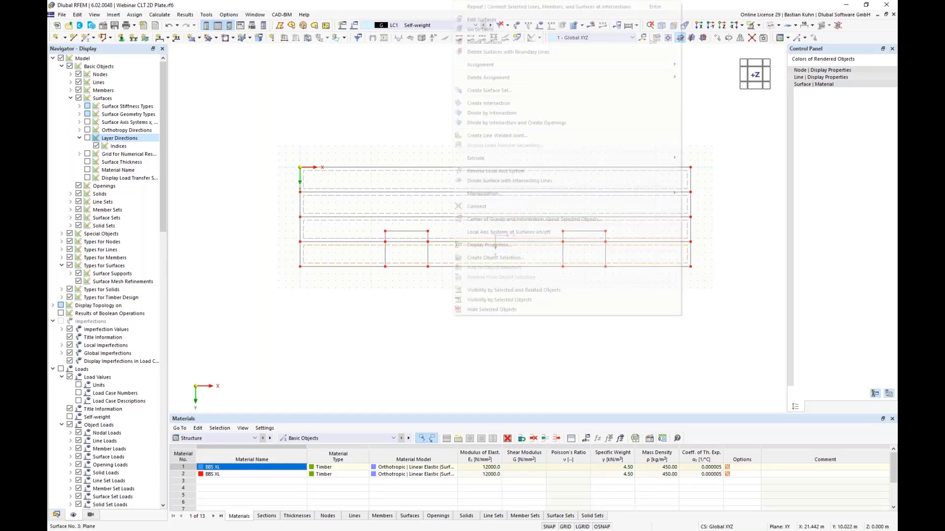
click(492, 183)
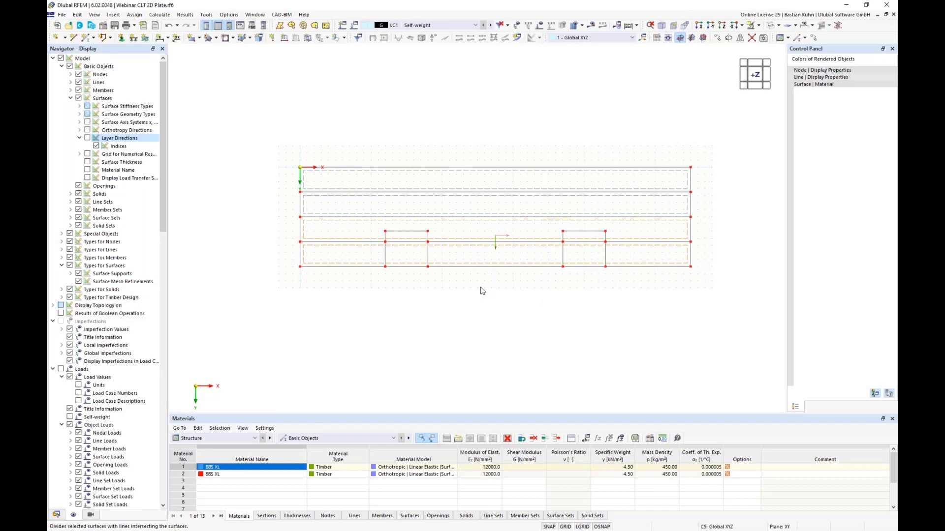
Step: Delete the surface pieces inside both recess outlines along the plate's lower edge
click(401, 244)
key(Delete)
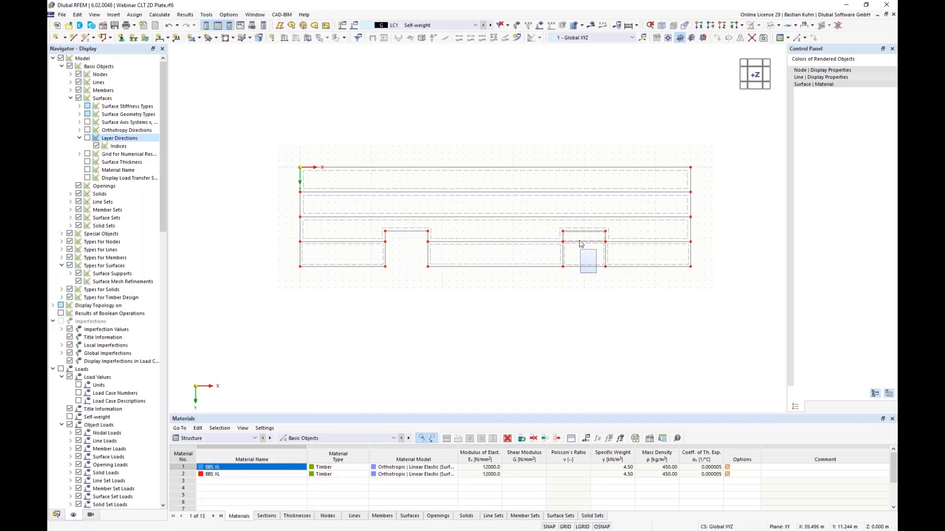
click(580, 244)
key(Delete)
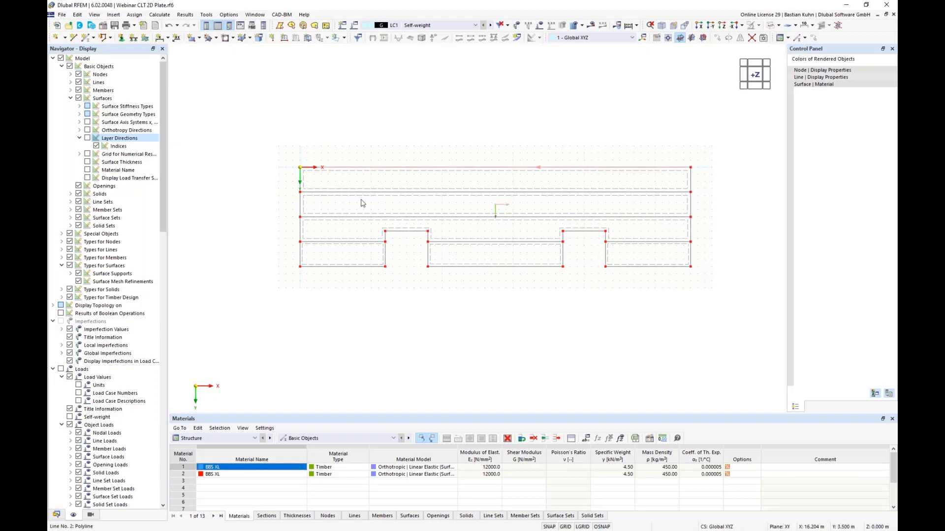
Step: Copy the plate's upper edge line once with a displacement of 0.4 m in Y
right_click(334, 171)
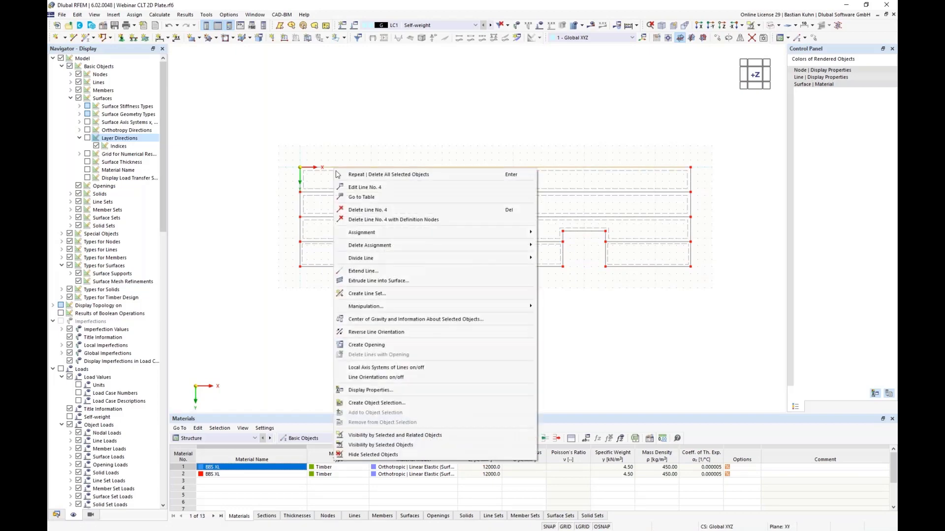
mouse_move(376, 248)
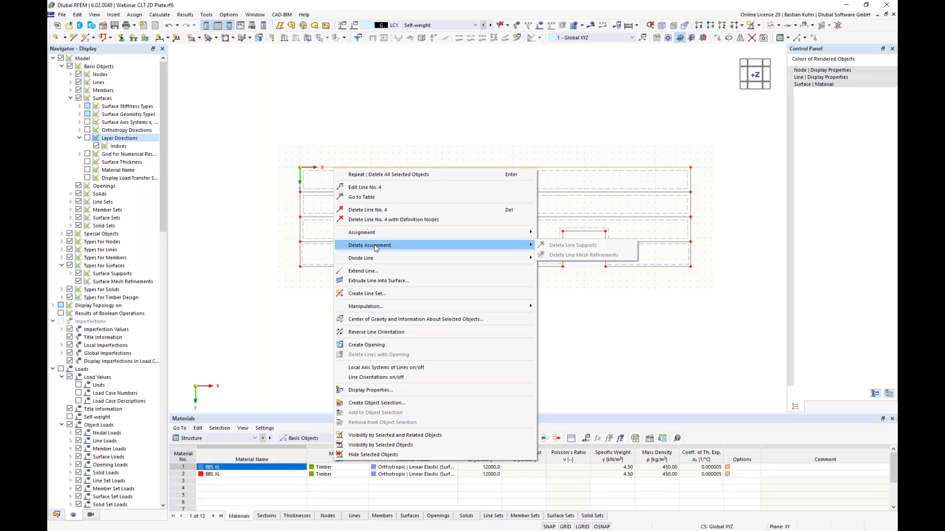
click(813, 40)
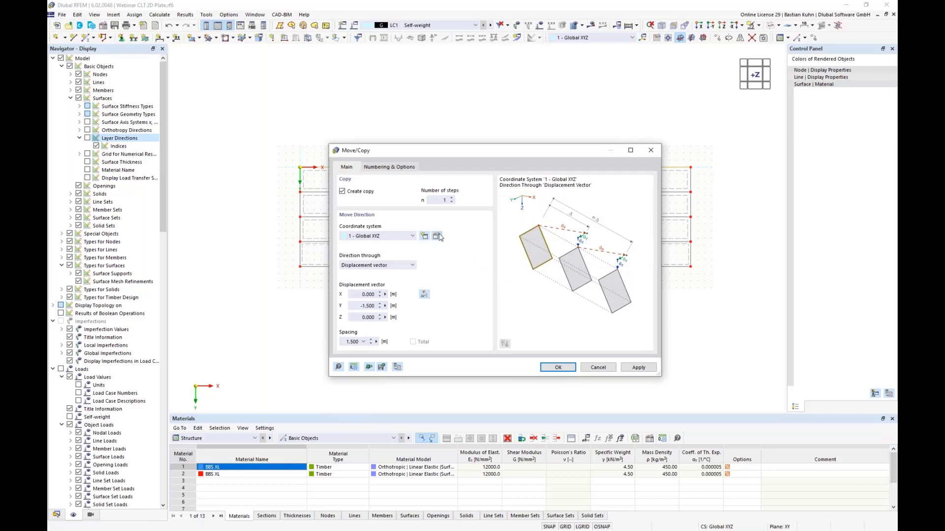
drag(355, 311, 416, 317)
click(553, 371)
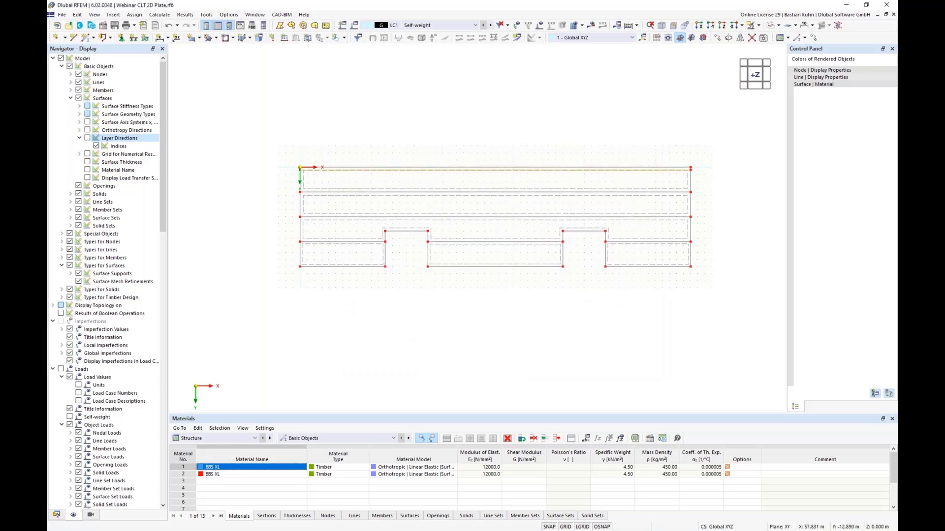
Step: Copy the offset line in Y to 13.6 m, just above the plate's lower edge
click(813, 38)
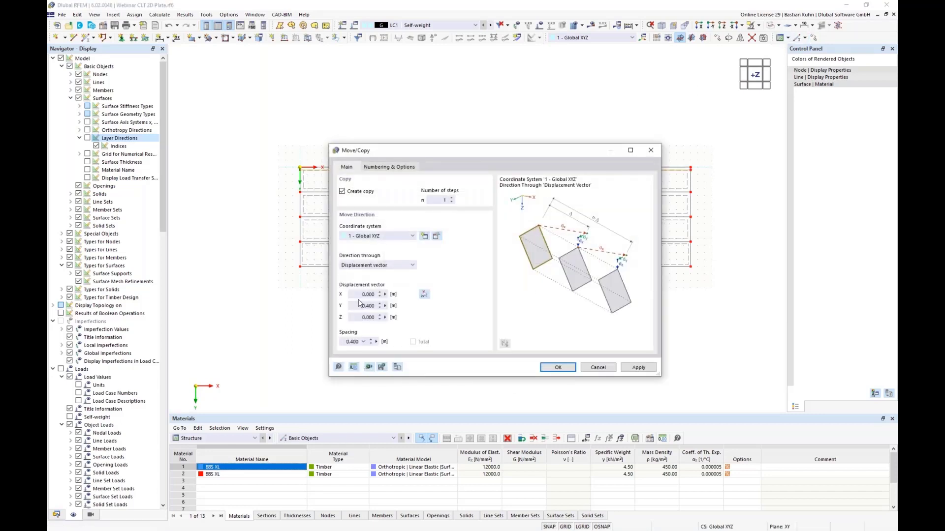
drag(359, 304, 408, 303)
click(558, 368)
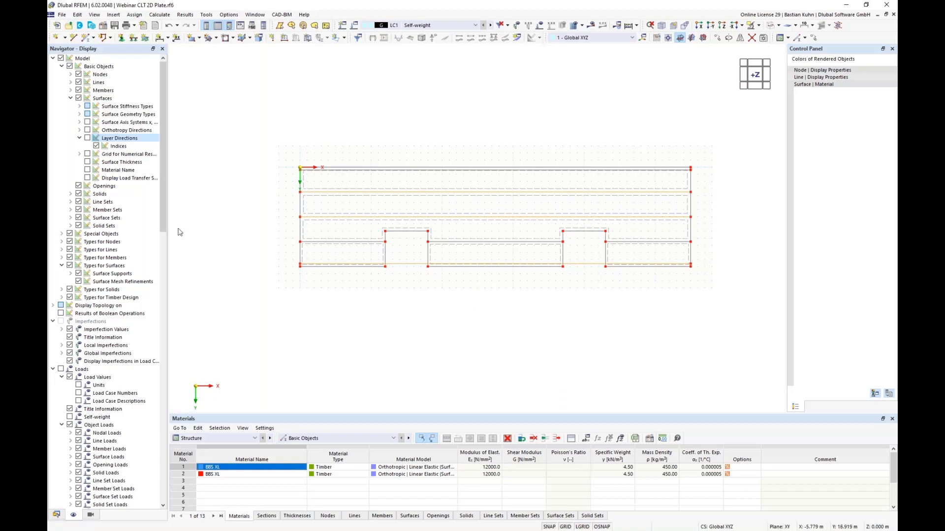
Step: Display the line orientations and reverse the line between the first and second strips
click(71, 83)
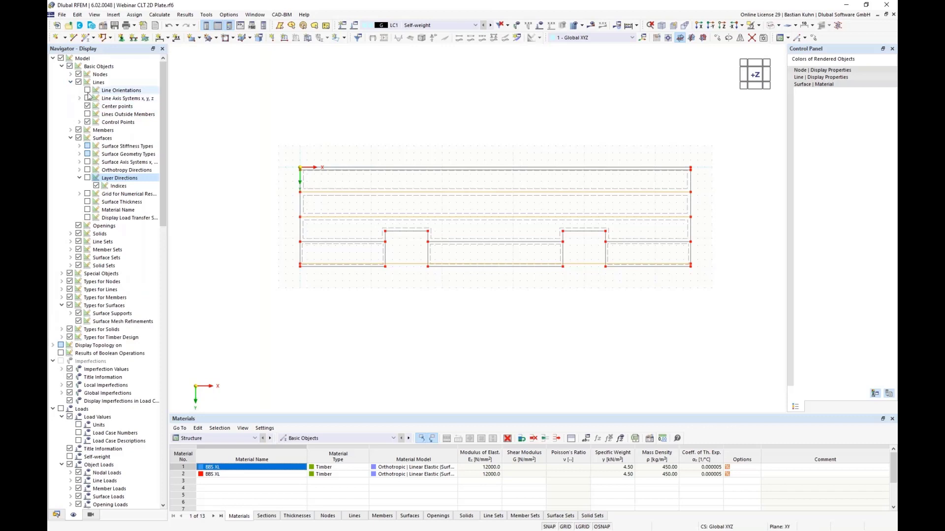
click(87, 90)
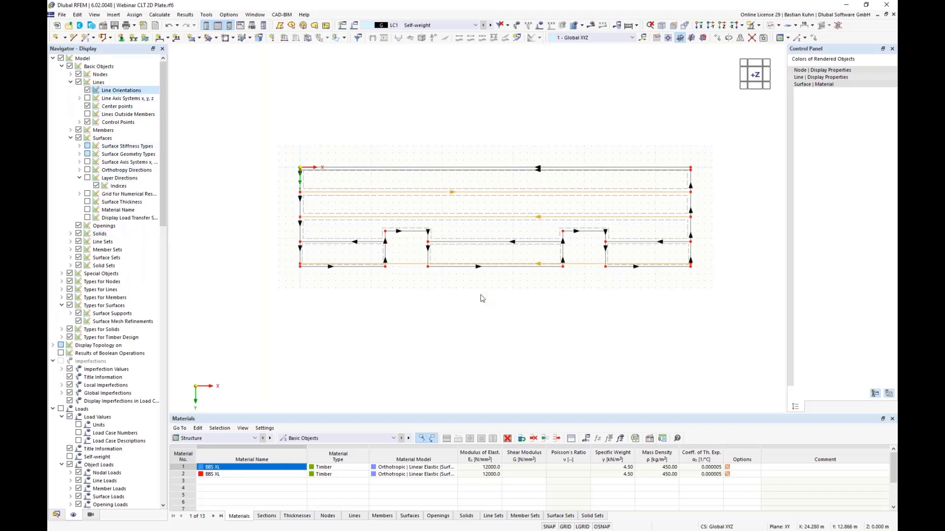
right_click(472, 197)
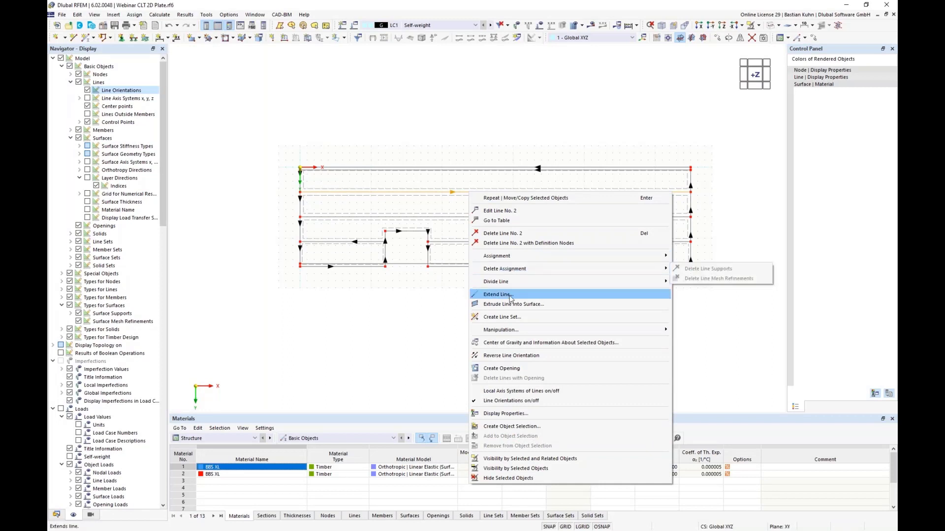
click(517, 356)
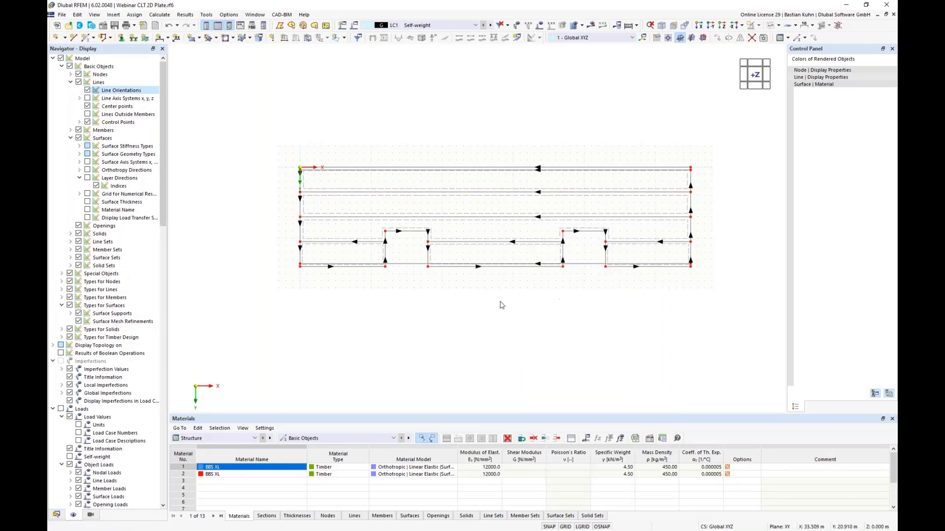
Step: Hide the line orientations and briefly display the line axis systems to check their directions
click(87, 90)
click(87, 99)
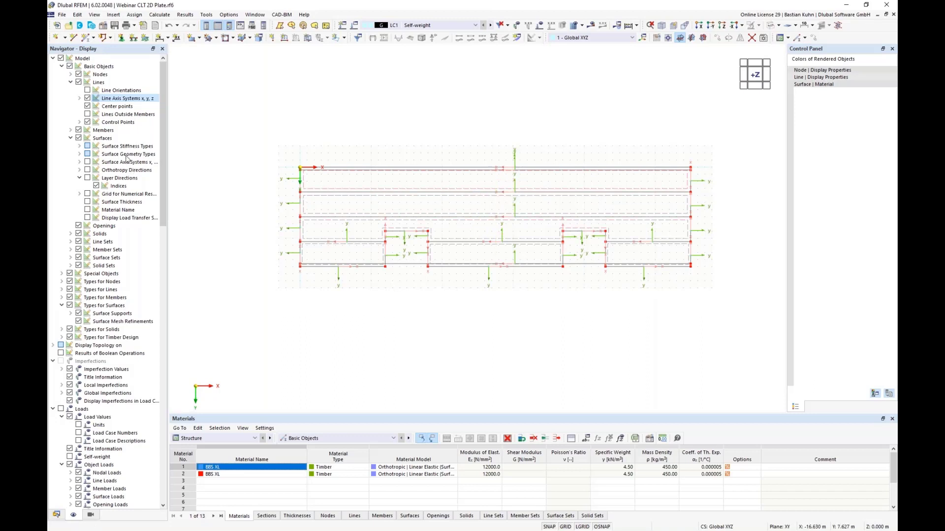
click(87, 98)
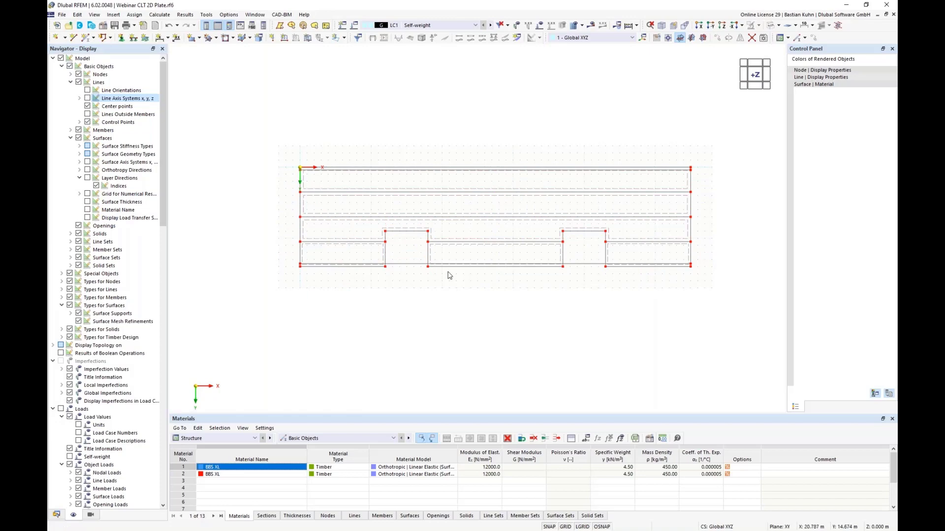
Step: Divide the two offset lines and the two upper strip joint lines at 0.5 m from their line ends
ctrl+click(454, 193)
ctrl+click(465, 217)
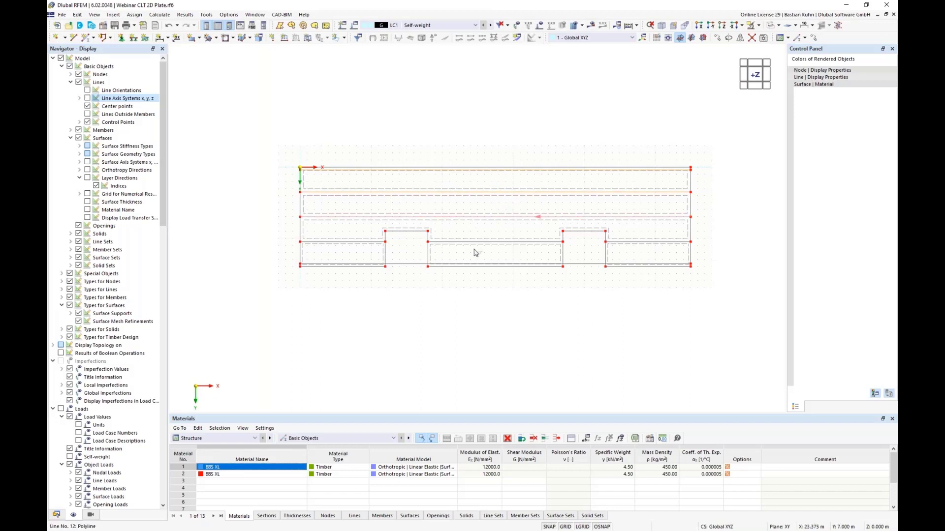
right_click(476, 267)
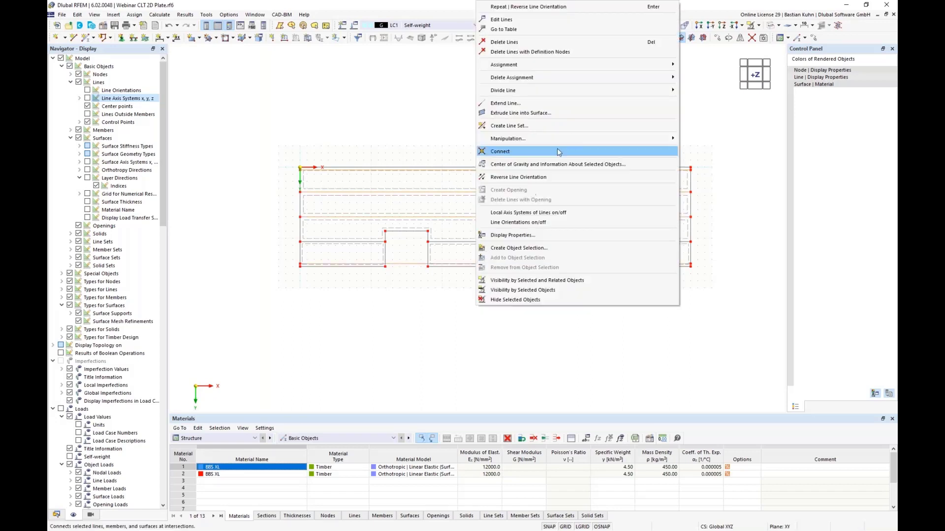
mouse_move(680, 94)
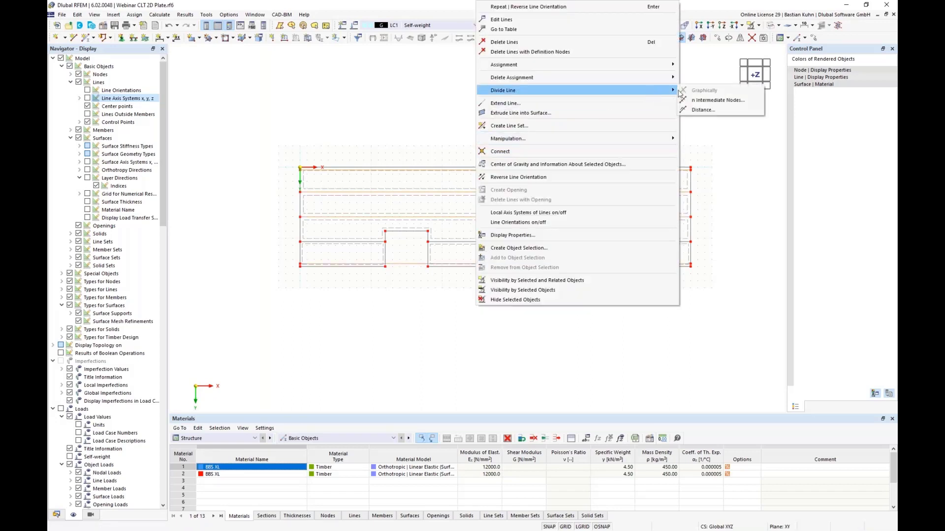
click(702, 110)
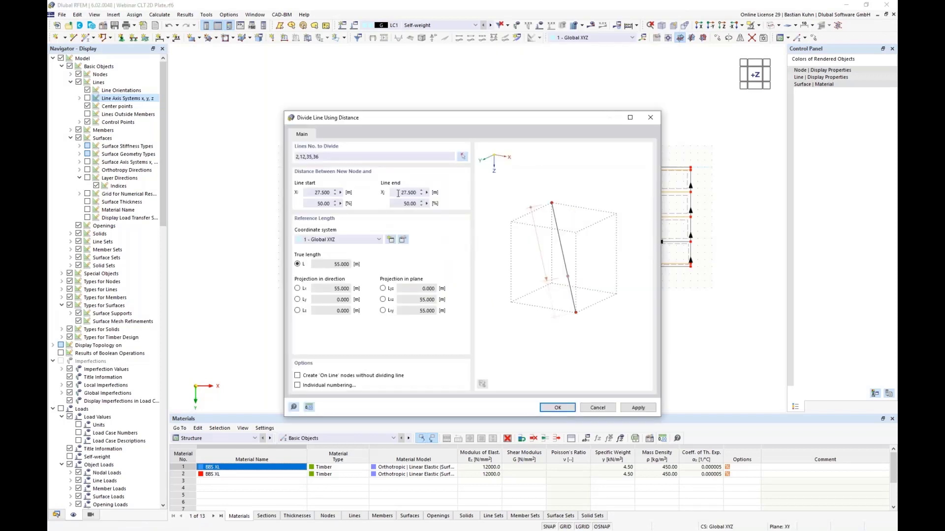
click(398, 193)
text(0.5)
click(558, 408)
click(417, 321)
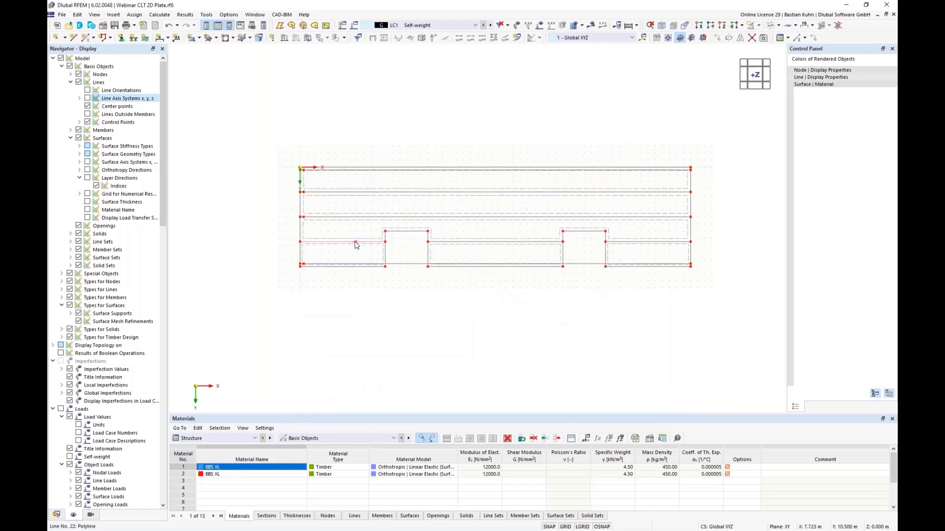
Step: Divide the lowest strip joint's line beside the first recess at 0.5 m from its line end
right_click(356, 245)
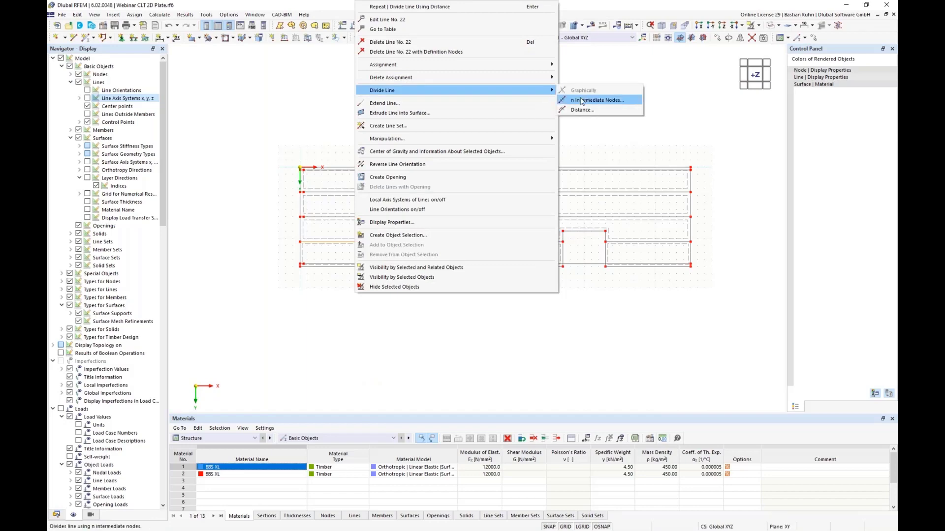
click(600, 98)
click(405, 192)
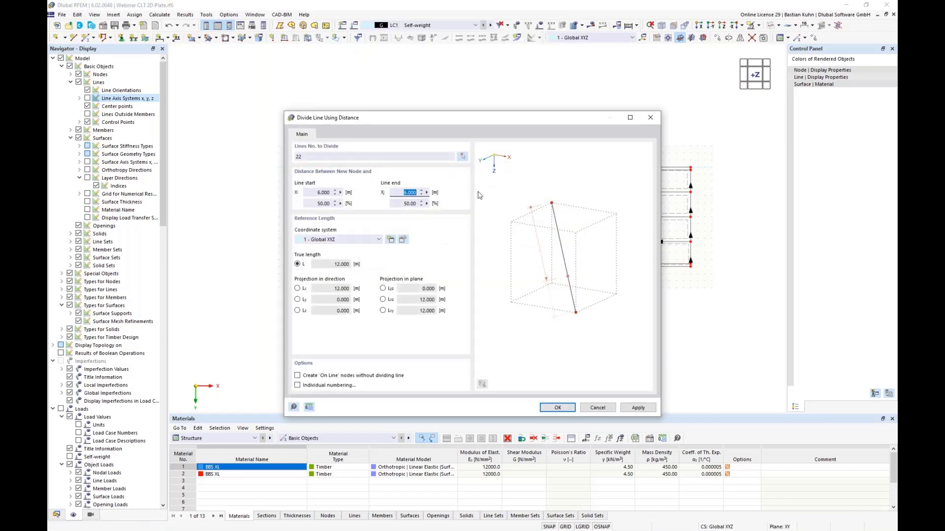
text(0.5)
key(Return)
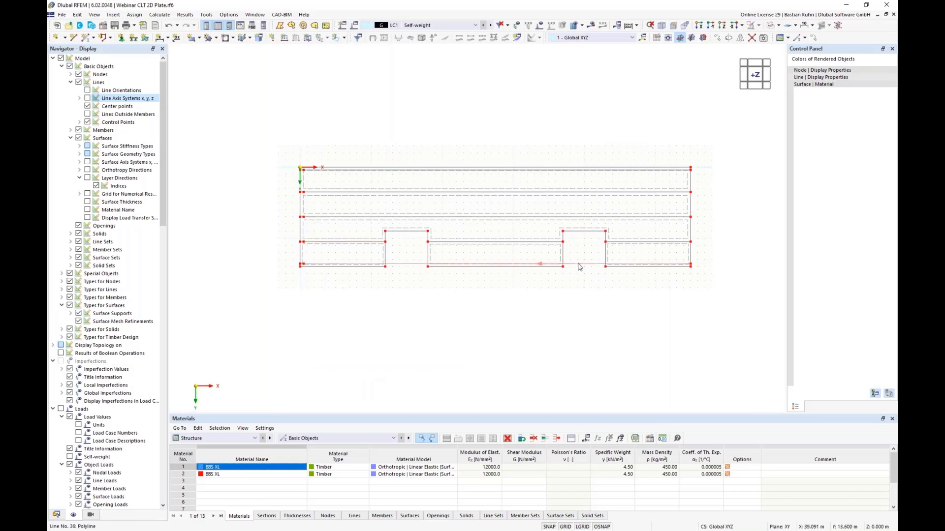
Step: Divide the five horizontal lines reaching the far edge near their line starts, mirroring the 0.5 m divisions at the opposite ends
ctrl+click(622, 242)
ctrl+click(622, 217)
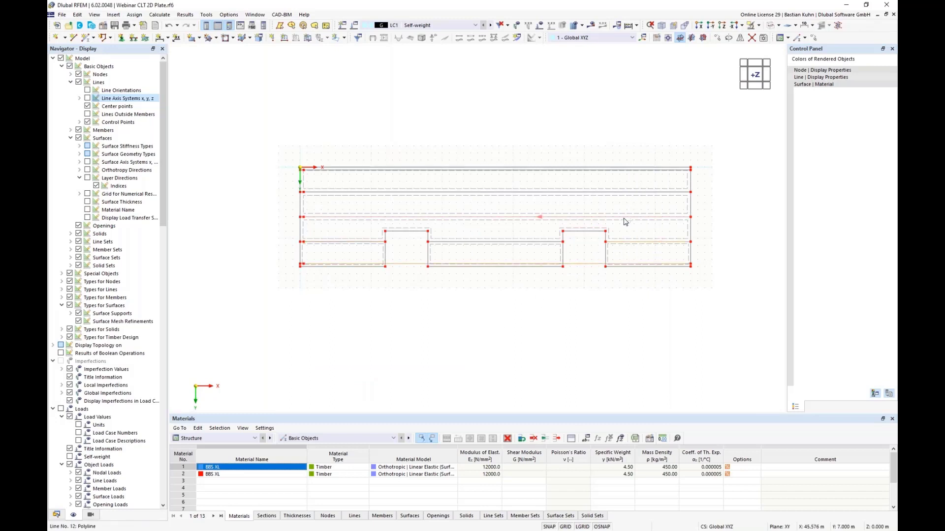
right_click(619, 170)
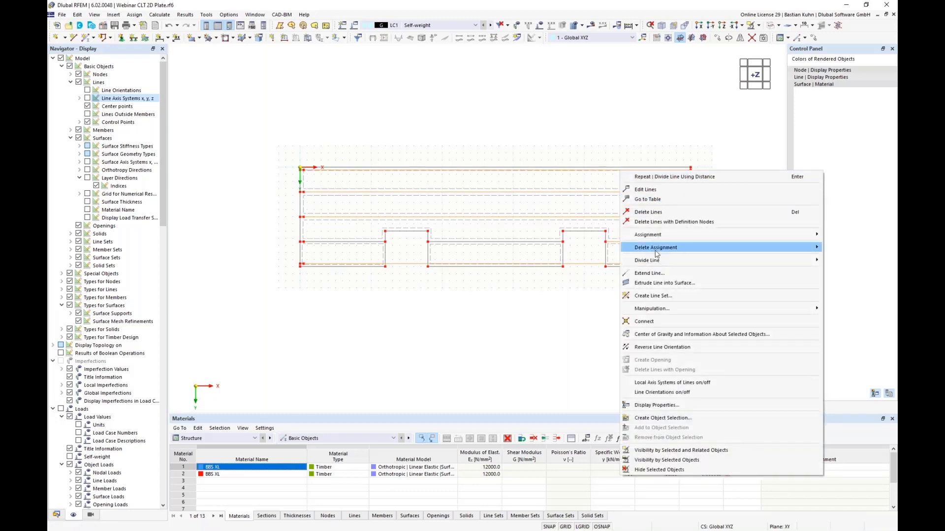
mouse_move(656, 260)
click(591, 275)
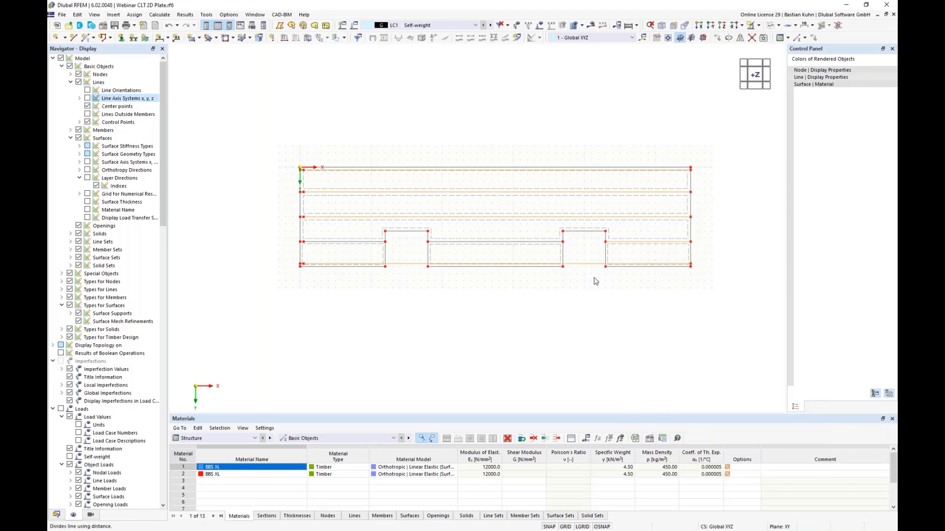
click(320, 193)
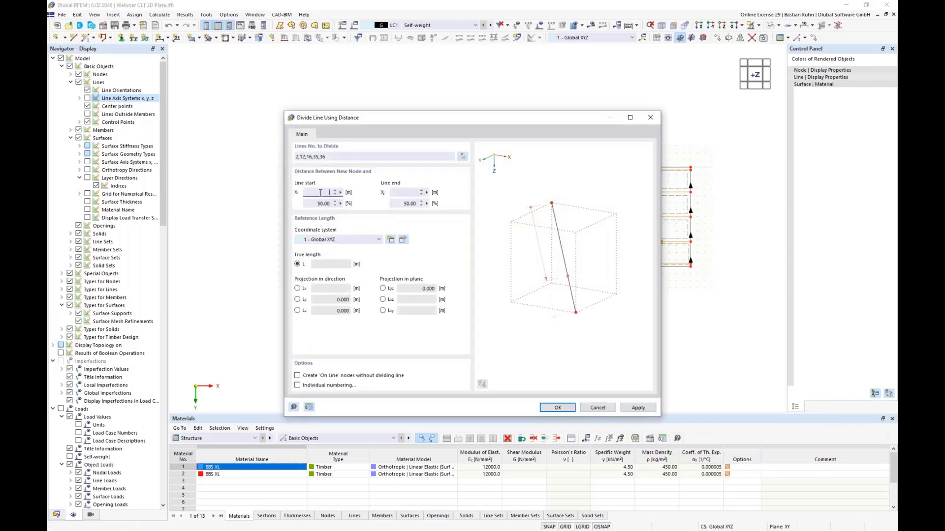
key(Return)
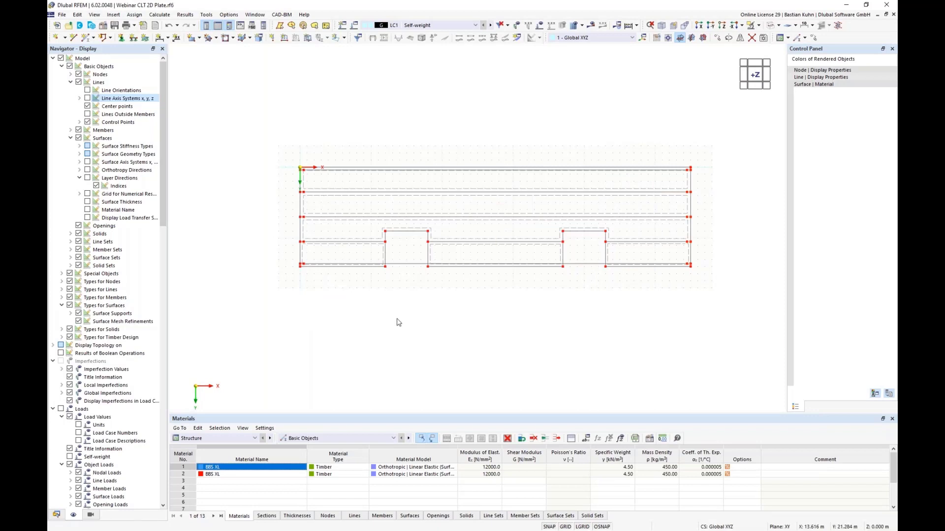
Step: Divide the two offset lines and two upper strip joint lines with 11 intermediate on-line nodes each, without splitting the lines
click(405, 265)
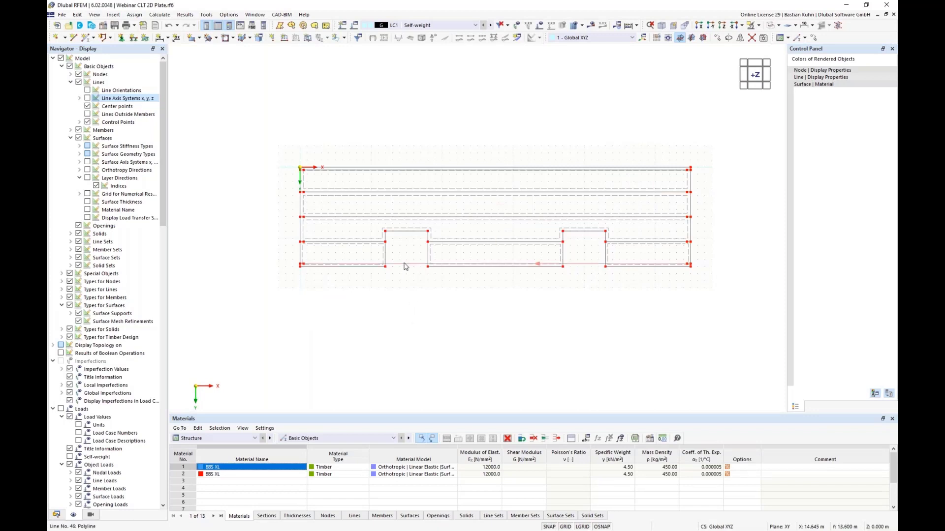
click(413, 217)
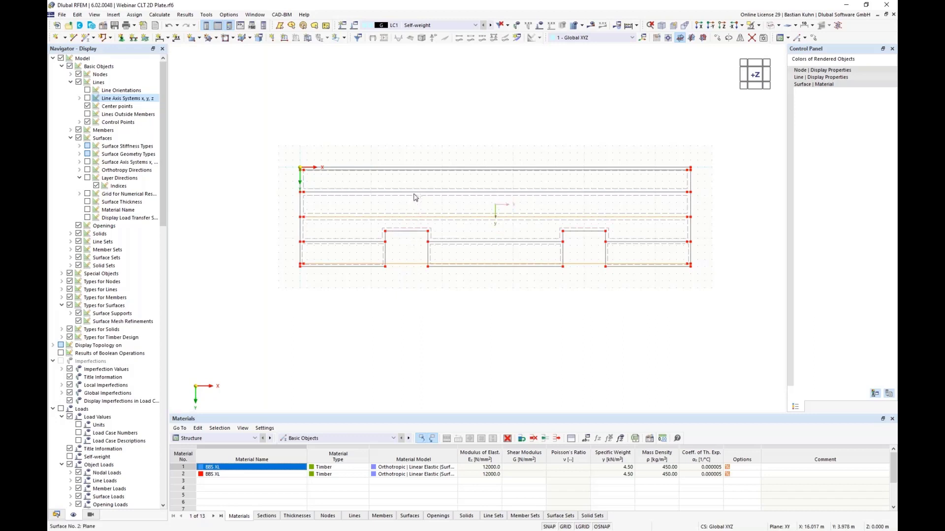
click(418, 191)
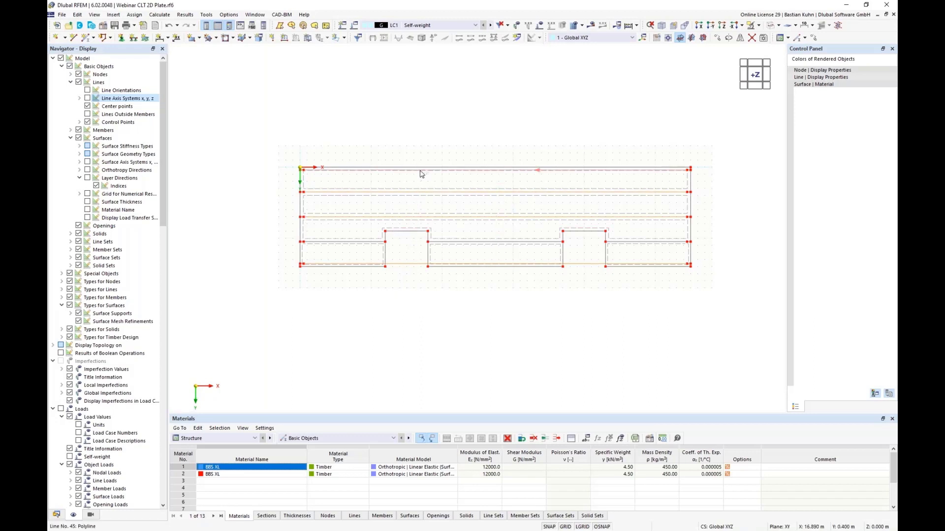
right_click(421, 174)
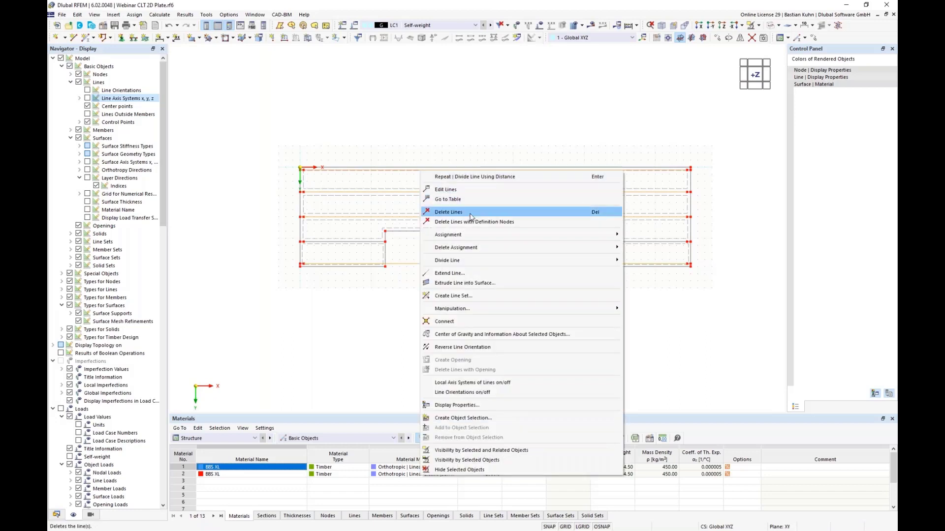
mouse_move(509, 261)
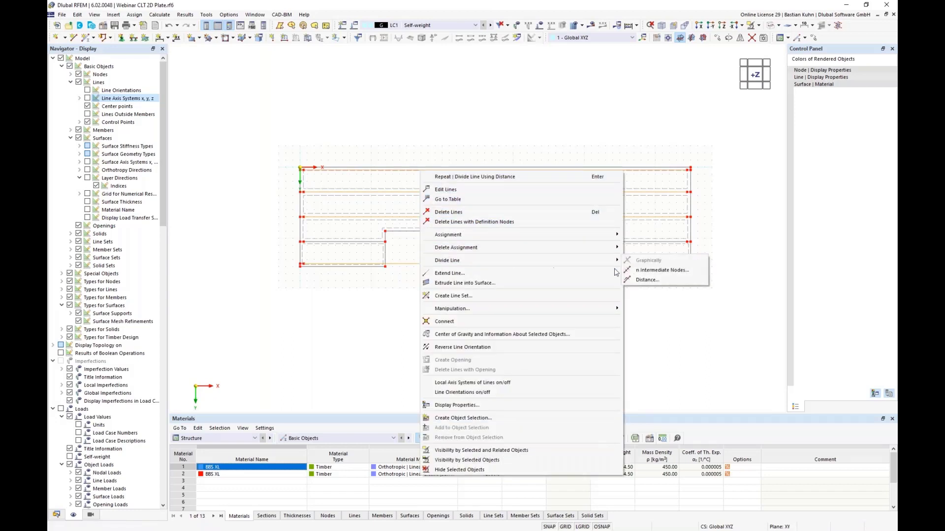
click(638, 271)
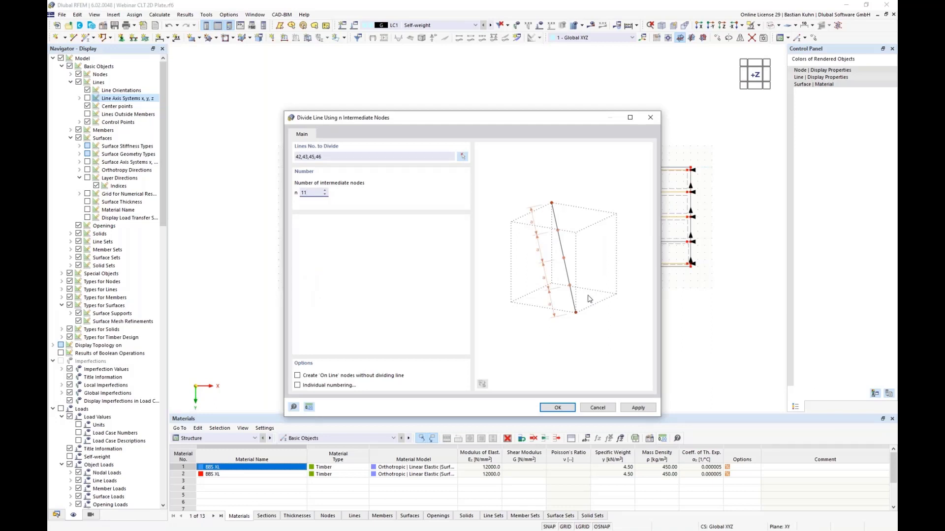
click(298, 376)
click(552, 409)
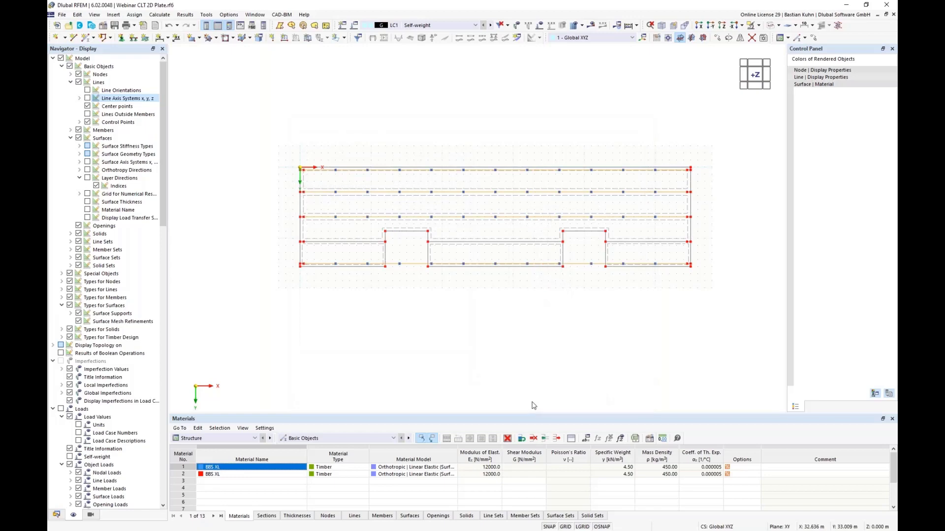
Step: Delete the lower offset line's segments and intermediate nodes inside the two recesses
click(484, 313)
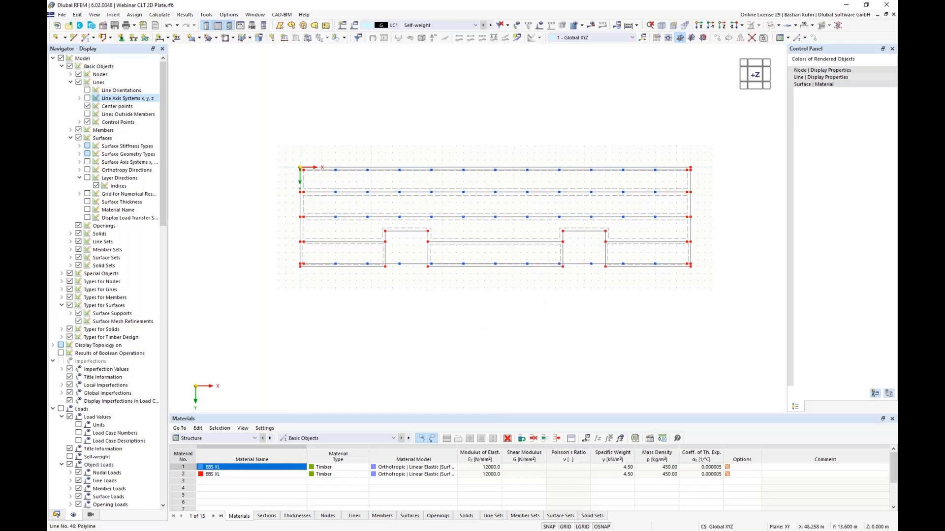
drag(609, 278, 555, 252)
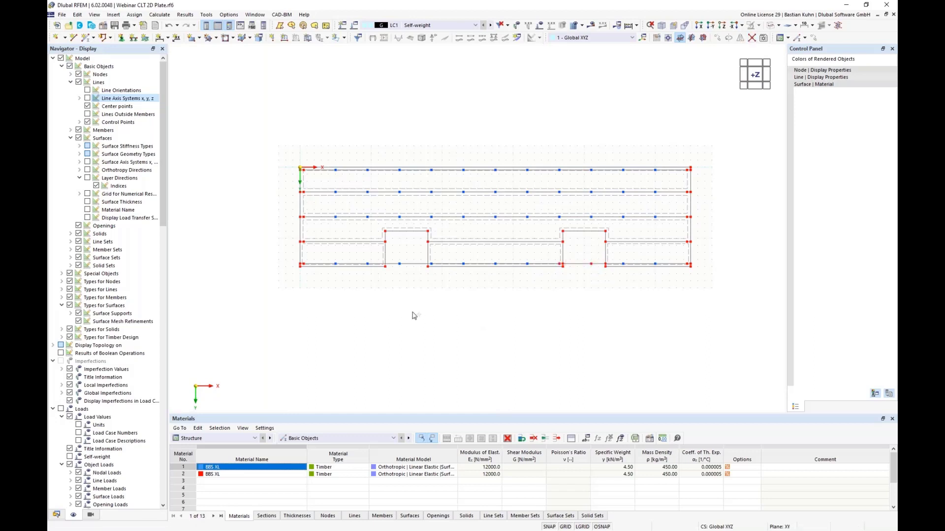
drag(435, 252, 399, 257)
key(Delete)
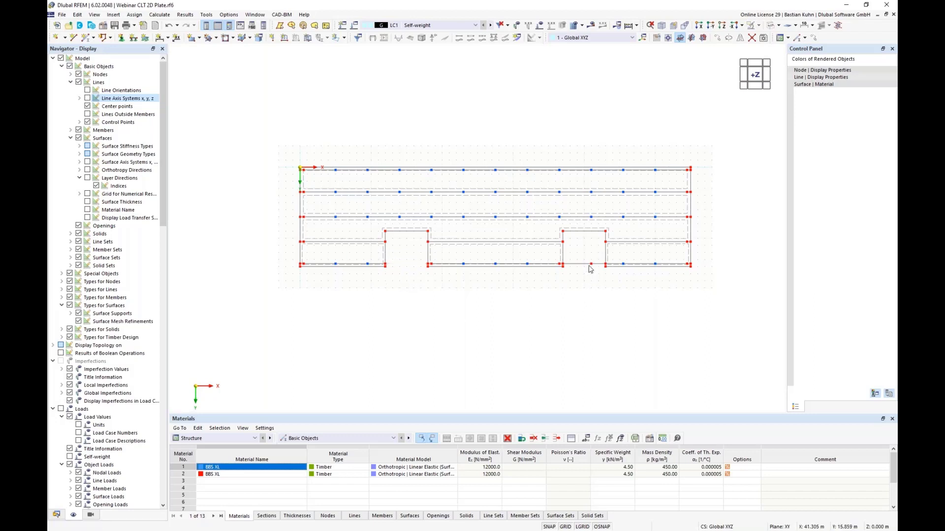
drag(594, 279, 579, 256)
key(Delete)
Step: Copy the lower offset line's remaining intermediate nodes once by -3.1 m in Y onto the lowest strip joint
click(813, 38)
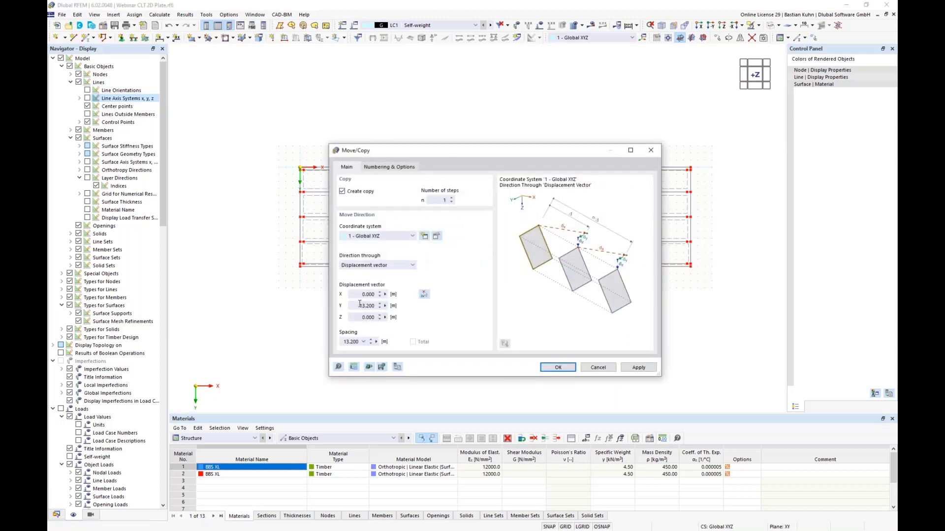
drag(360, 304, 408, 308)
text(-3,1)
key(Return)
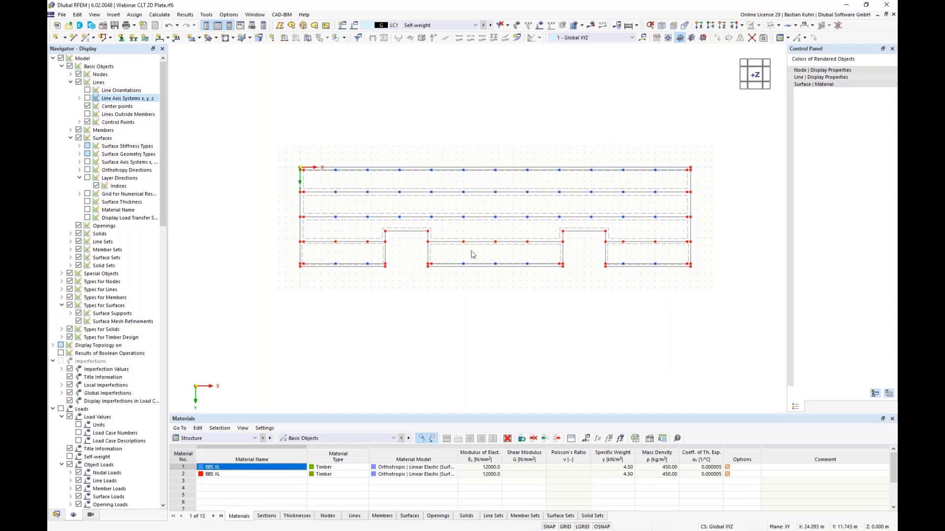
Step: Show the plate with rendered surfaces and examine it in a 3D view
click(770, 25)
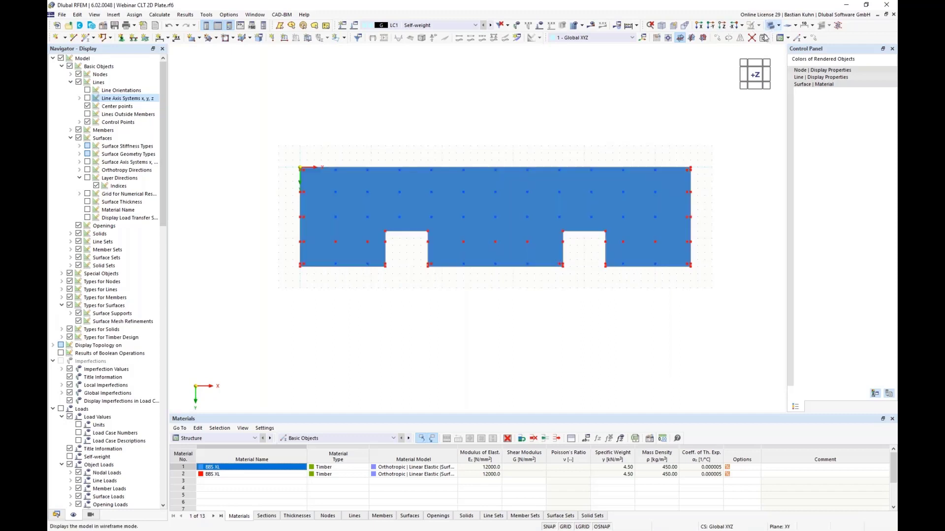
middle_drag(620, 259, 523, 208)
ctrl+middle_drag(592, 306, 285, 287)
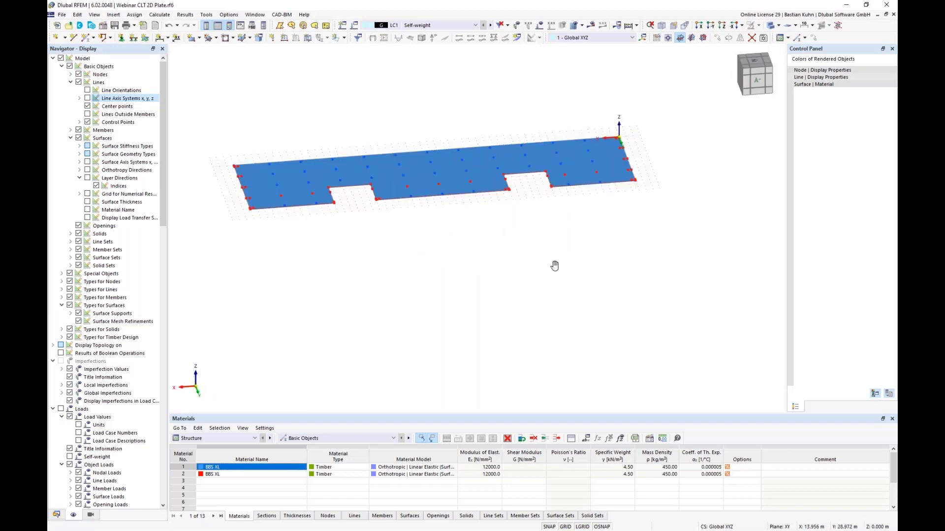
ctrl+middle_drag(554, 266, 420, 273)
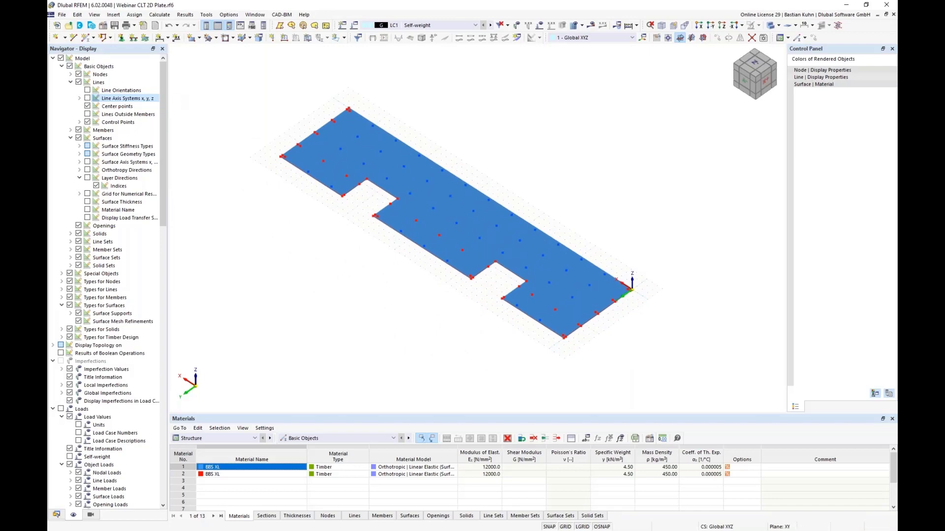
Step: Start a new line hinge and release the translations ux and uy in addition to the rotation
click(113, 15)
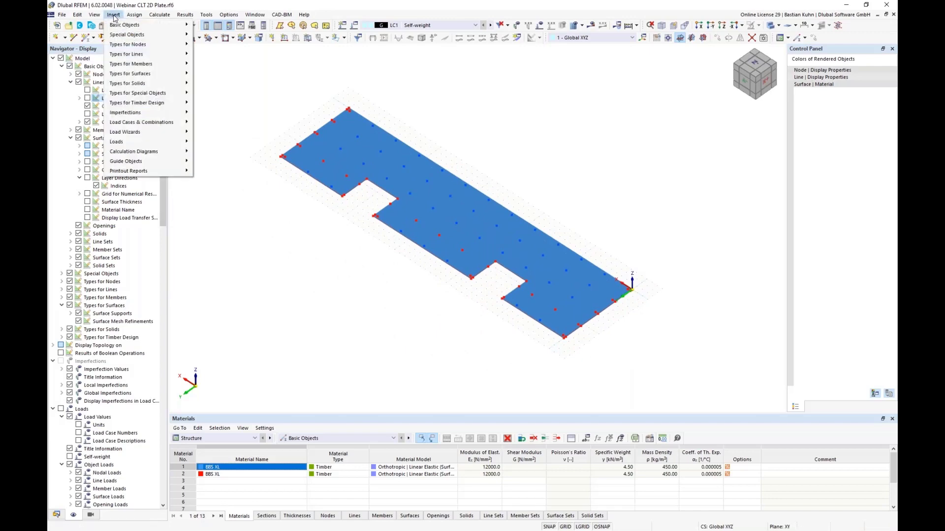
mouse_move(145, 29)
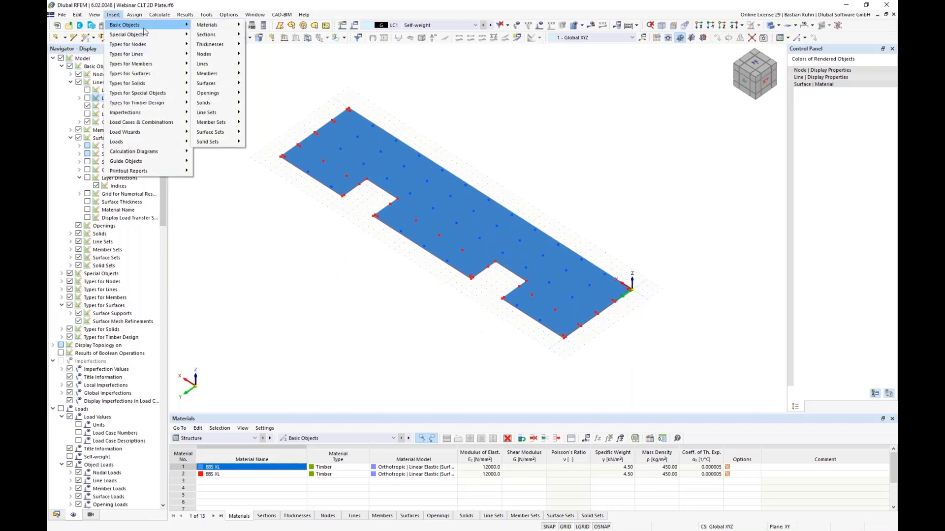
mouse_move(147, 55)
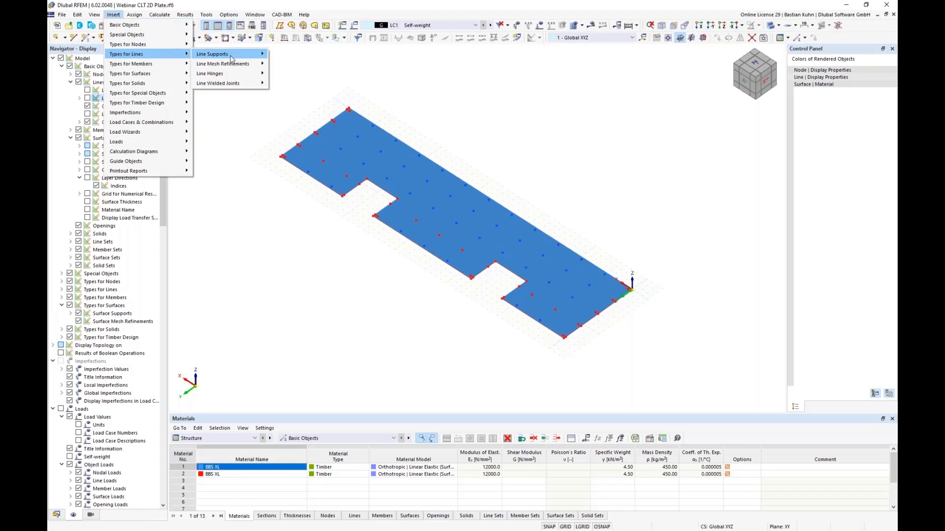
mouse_move(235, 74)
click(279, 73)
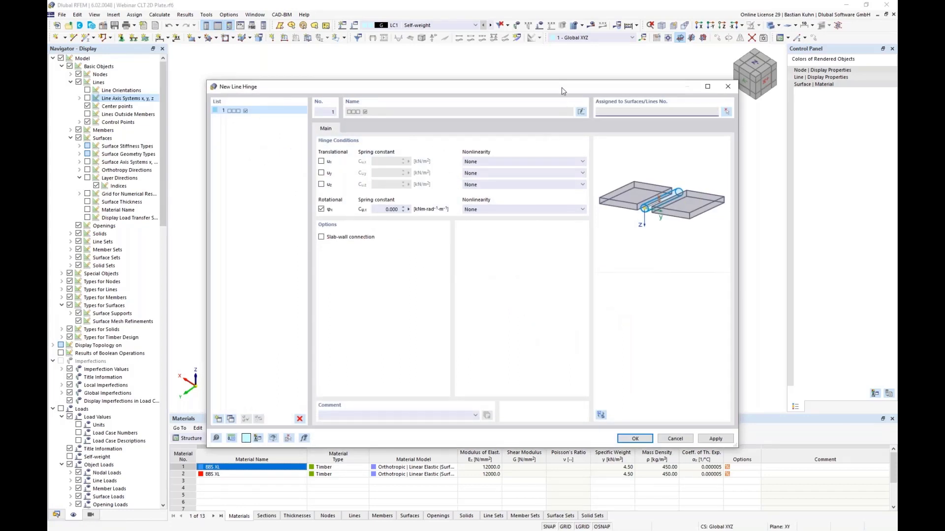
drag(562, 91, 581, 192)
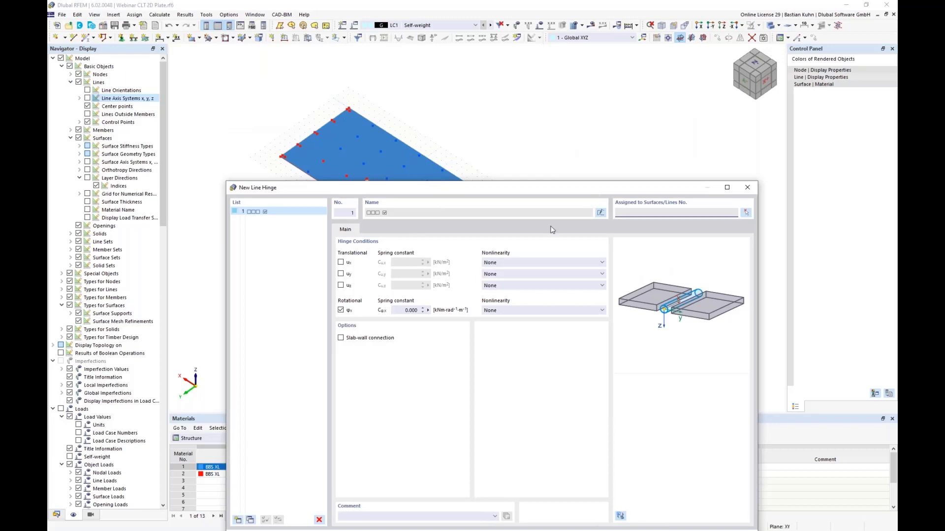
click(340, 263)
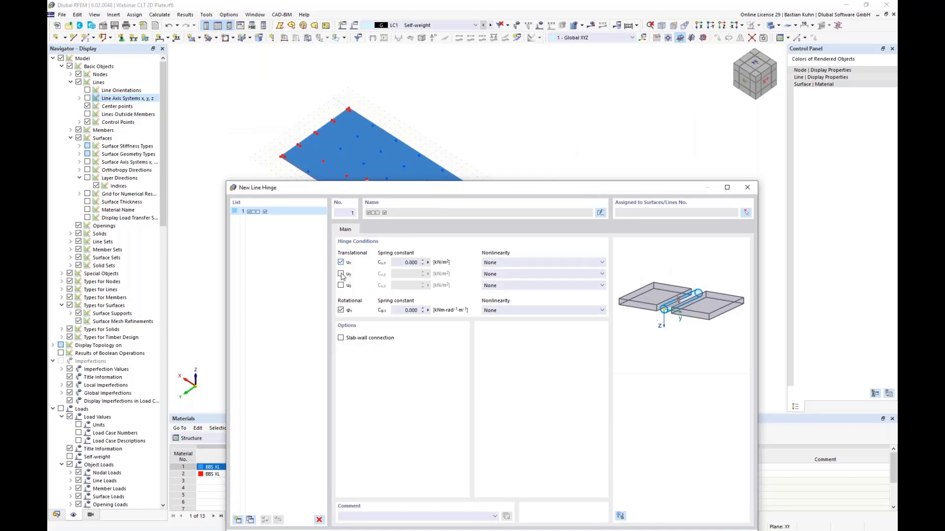
click(341, 274)
double_click(405, 263)
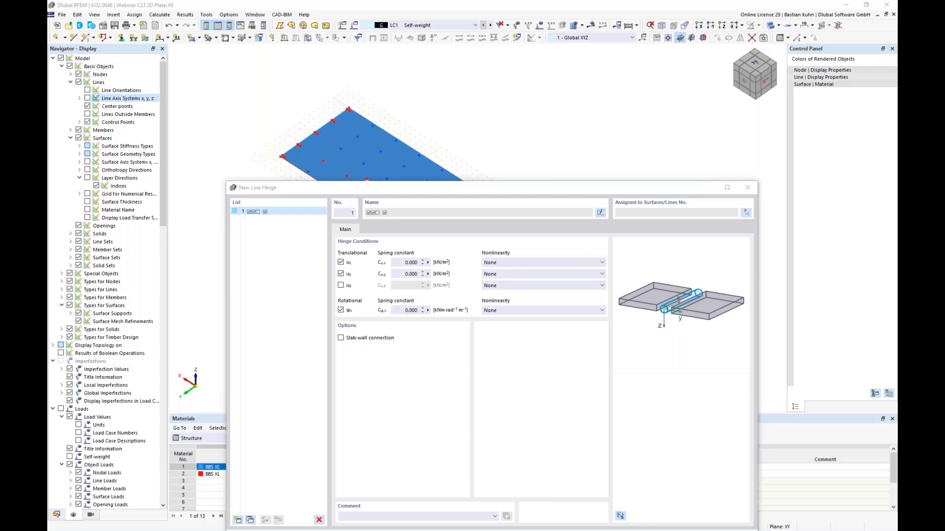
Step: Switch to the Excel connector sheet, inspect kser in D3, and set the connectors per metre in D9 to 4
drag(98, 529, 570, 0)
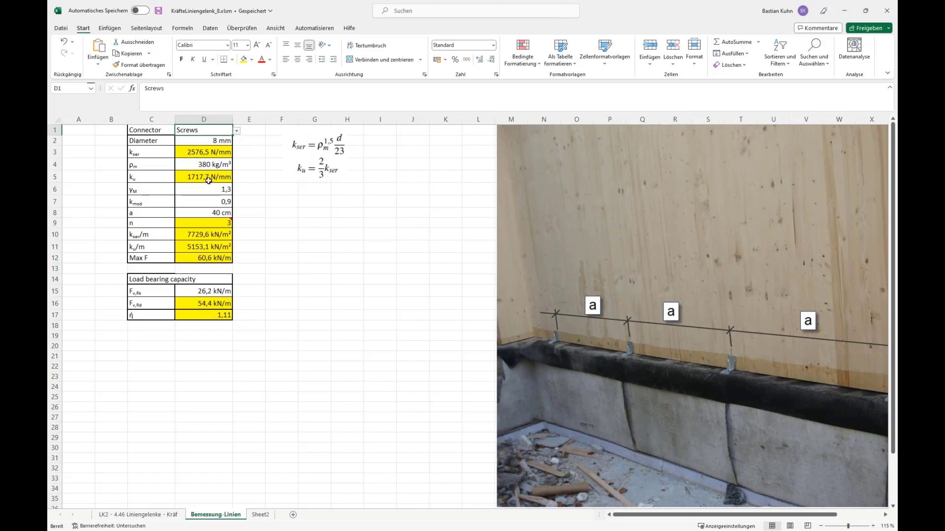
click(197, 153)
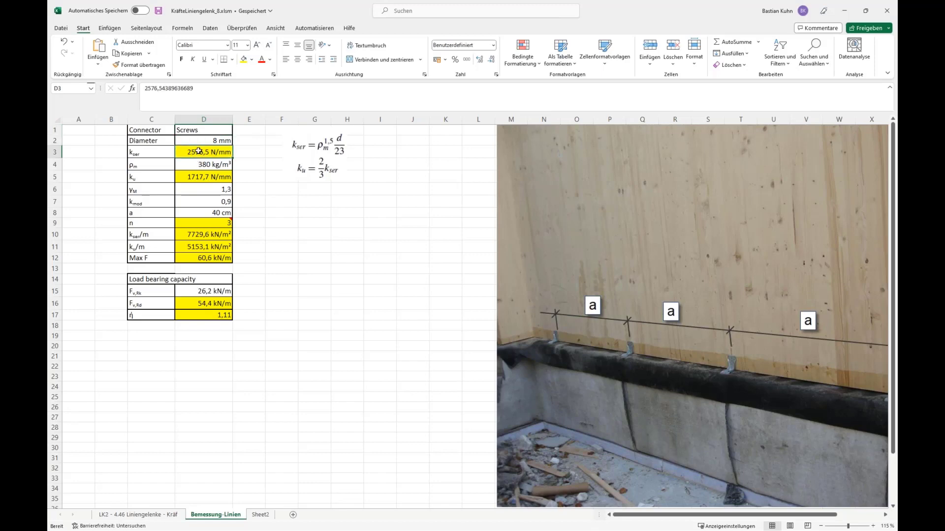
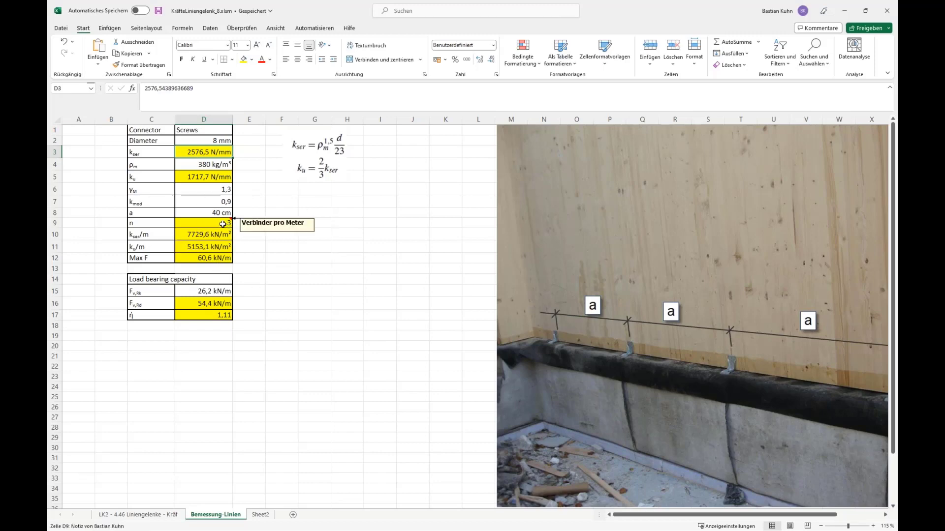
click(223, 225)
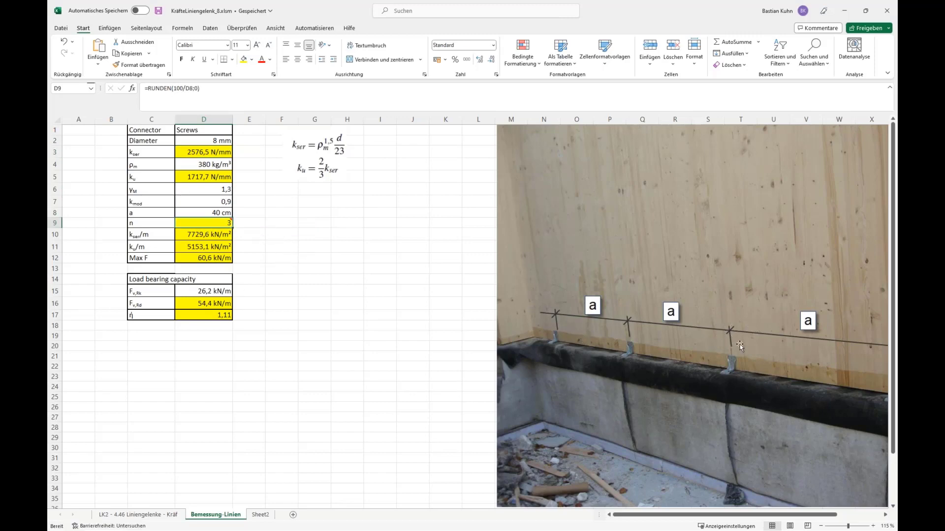
mouse_move(216, 222)
text(4)
key(Return)
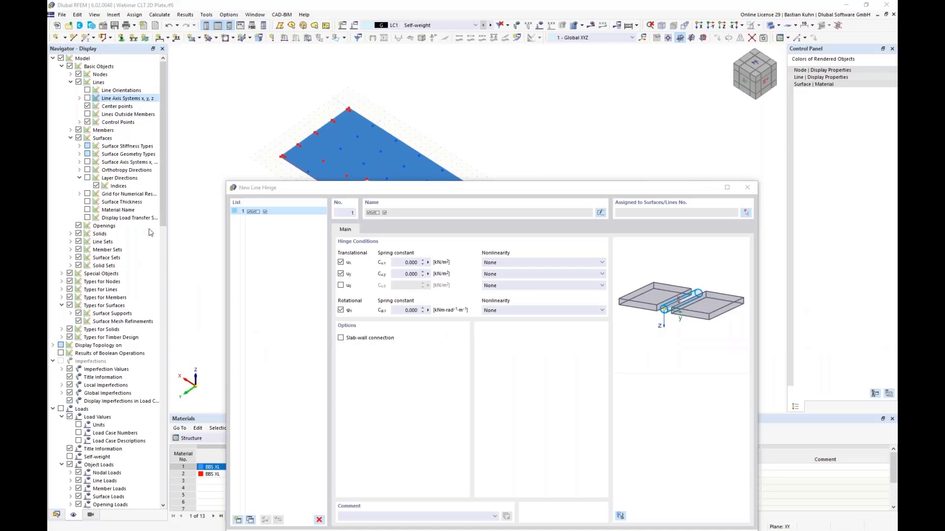
Step: Switch back to RFEM, open the formula for the hinge's Cu,x spring constant, and add a global parameter named k_ser
click(428, 262)
click(461, 265)
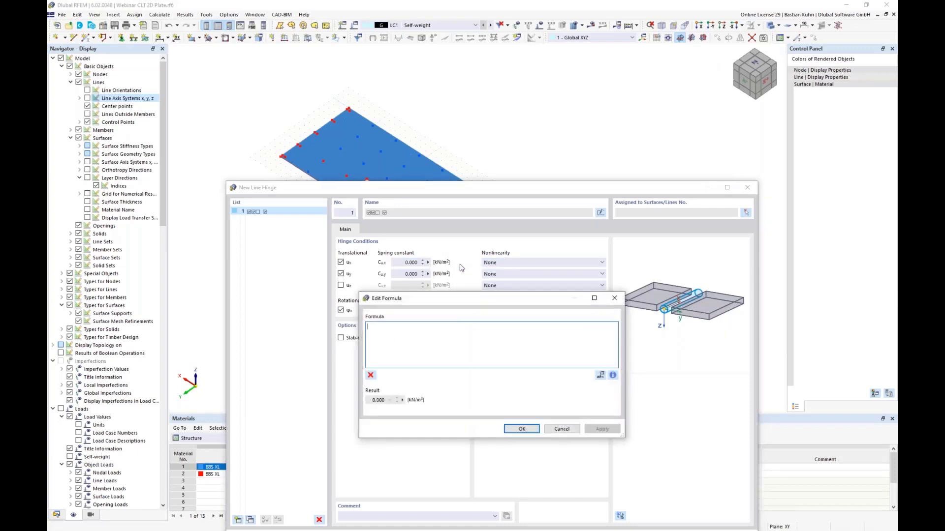
drag(471, 302, 519, 131)
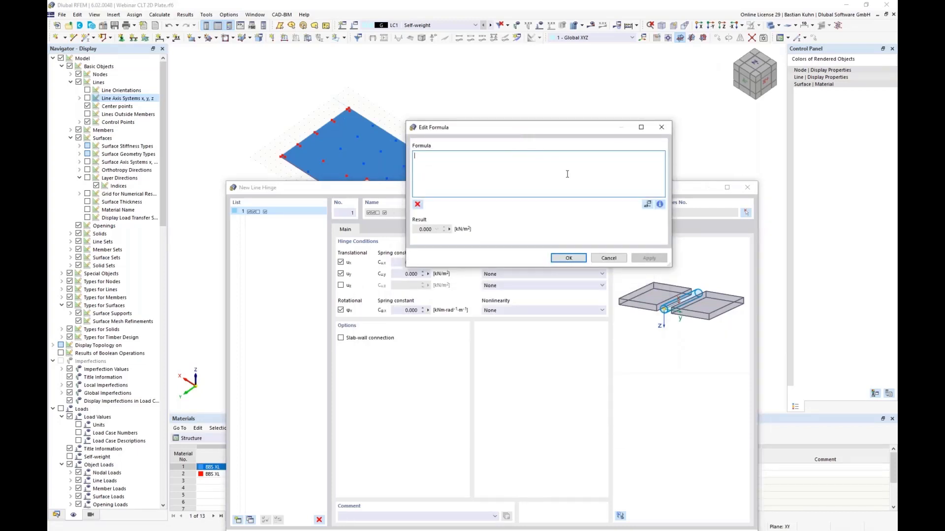
click(647, 205)
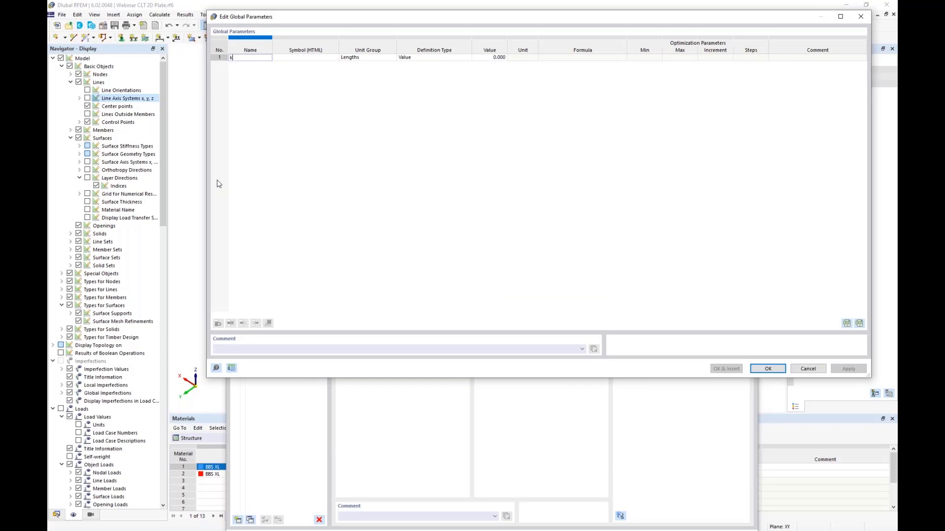
key(Tab)
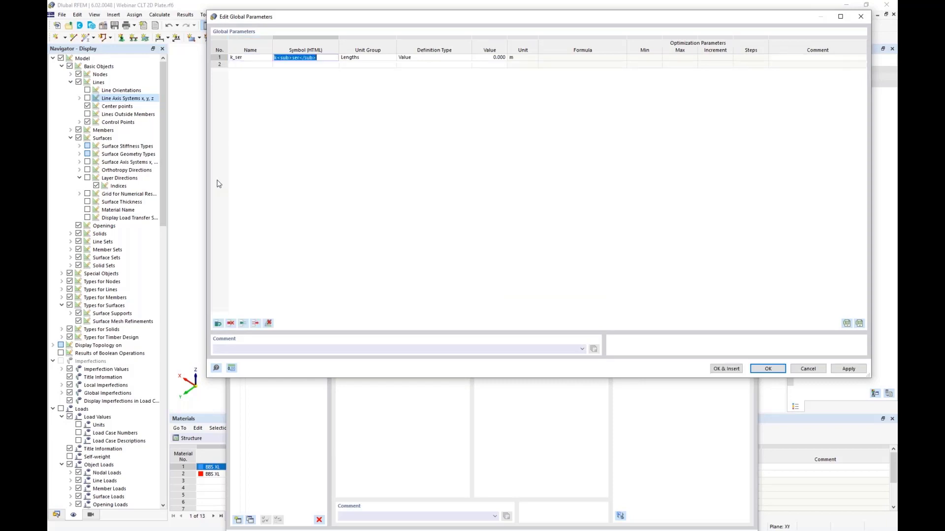
key(Tab)
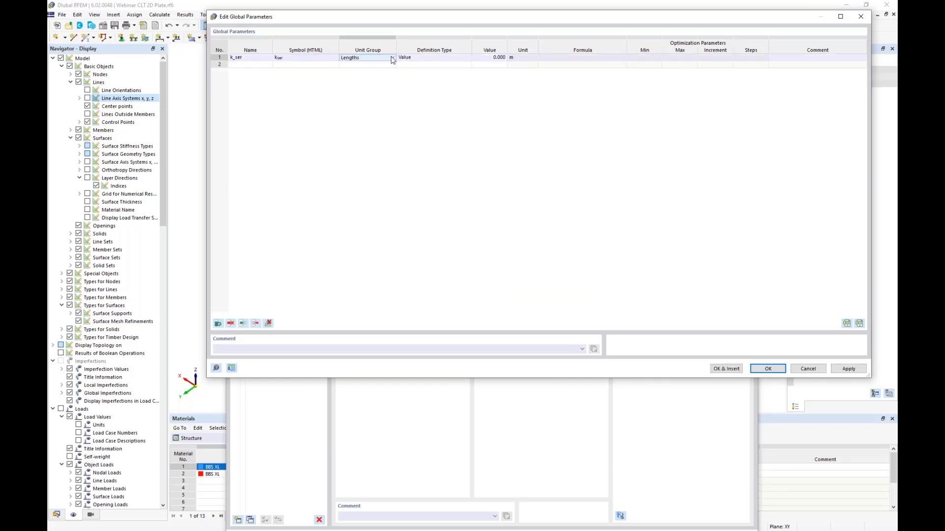
Step: Set the k_ser parameter's unit group to Line spring constant with a value of 2576 kN/m², and insert it into the formula
click(393, 58)
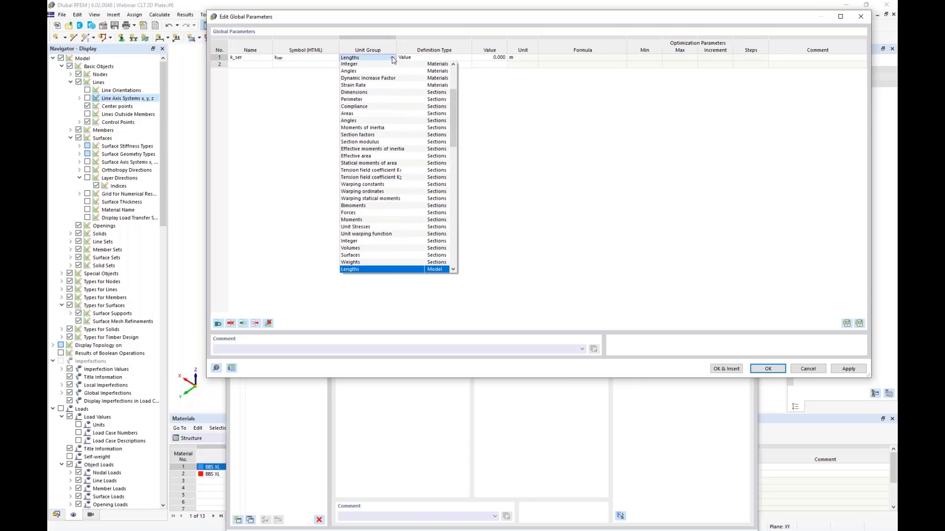
scroll(399, 163, down, 1)
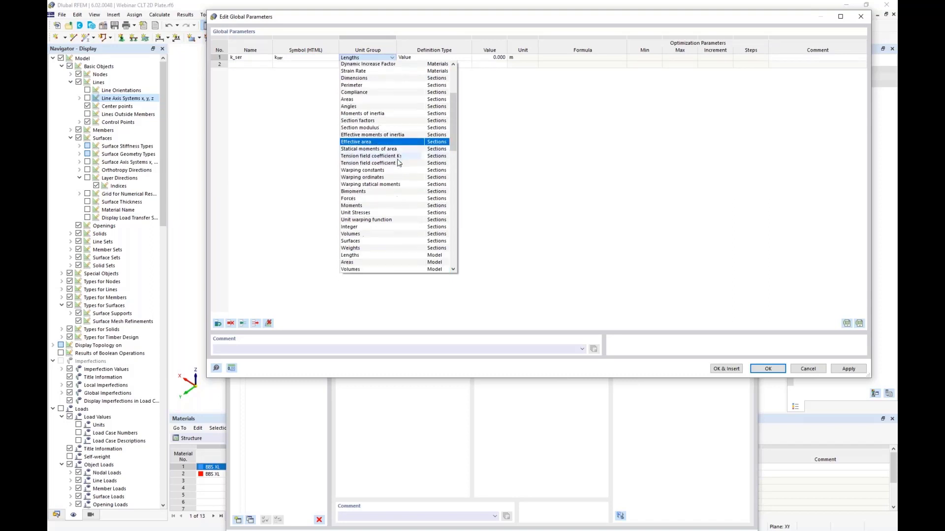
scroll(398, 163, down, 1)
scroll(398, 163, down, 7)
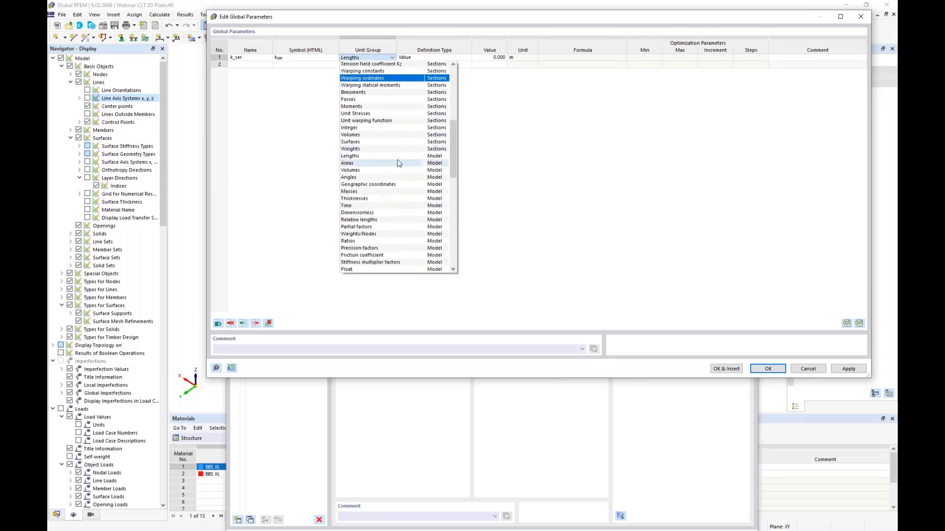
scroll(399, 163, down, 1)
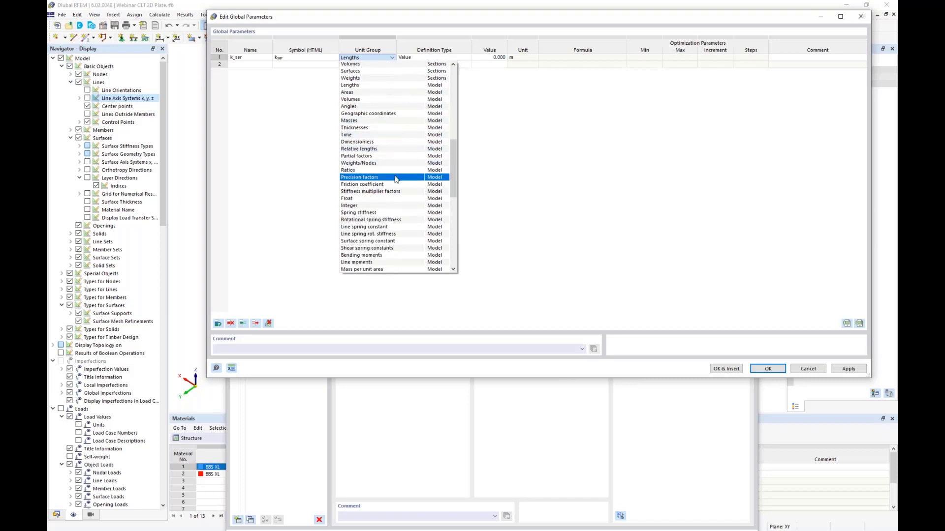
click(387, 227)
click(490, 58)
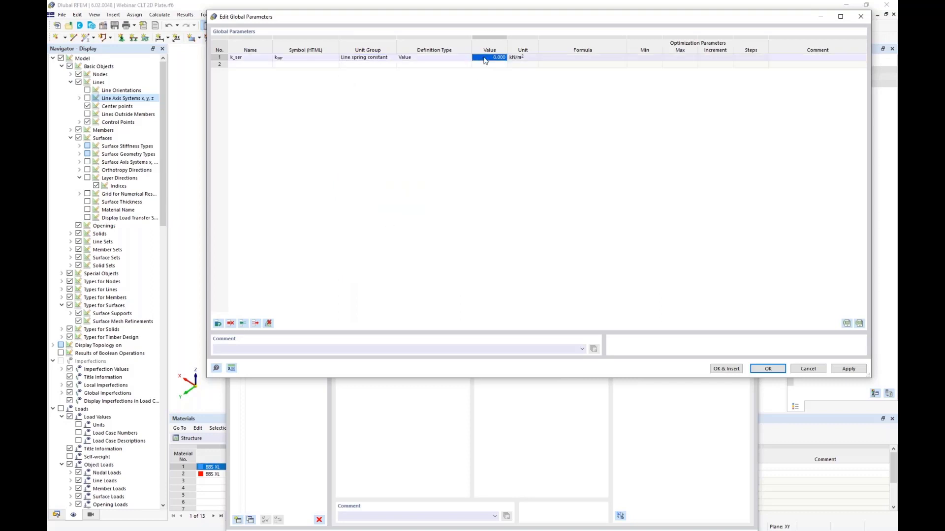
text(2576)
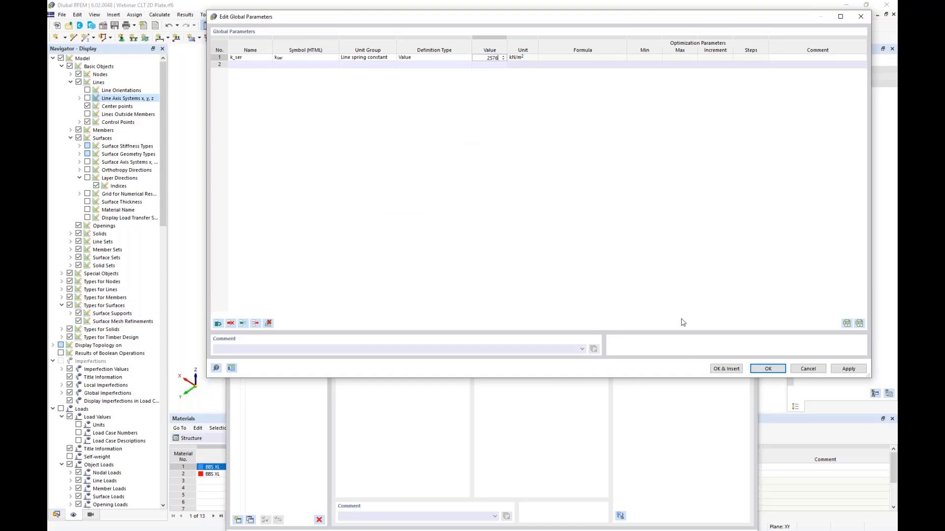
click(726, 369)
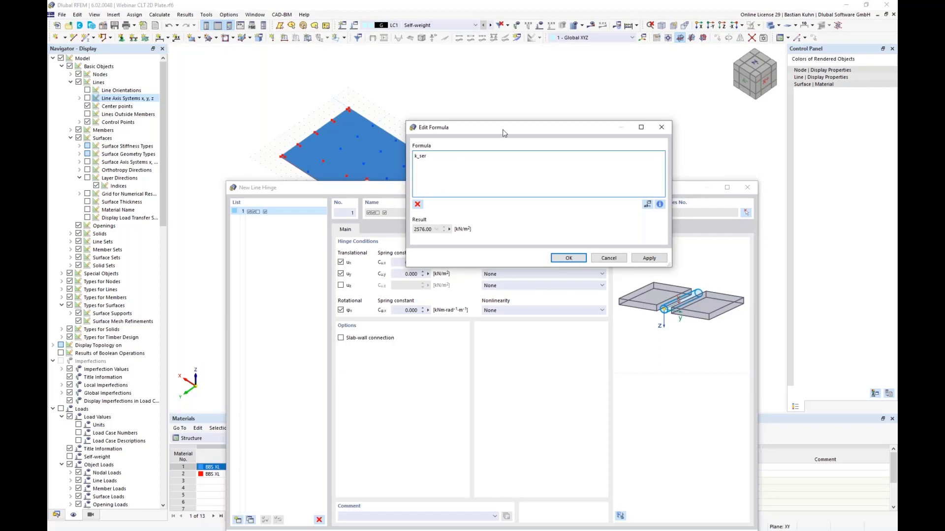
Step: Insert the line hinge comment property into the formula, referring to hinge 1 as line_hinges[1].comment
drag(502, 133, 627, 137)
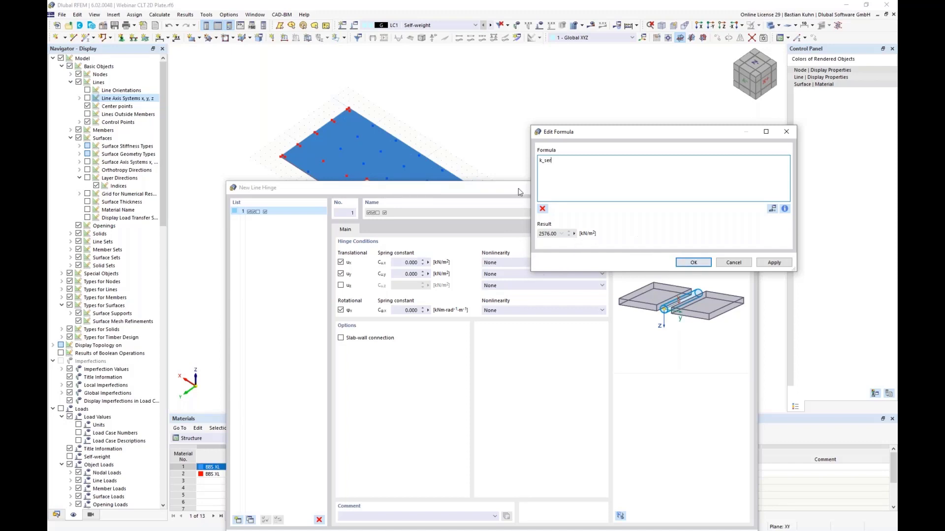
click(784, 209)
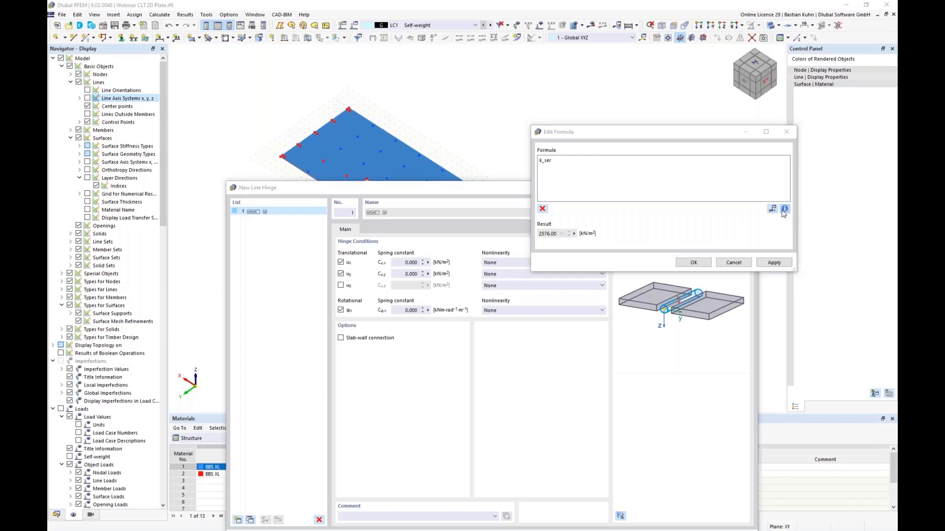
drag(513, 131, 275, 44)
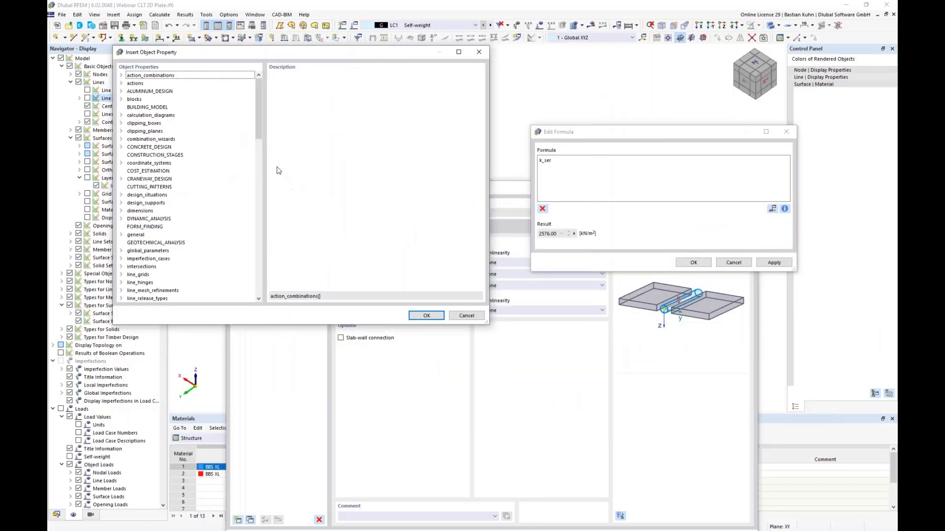
scroll(228, 176, down, 3)
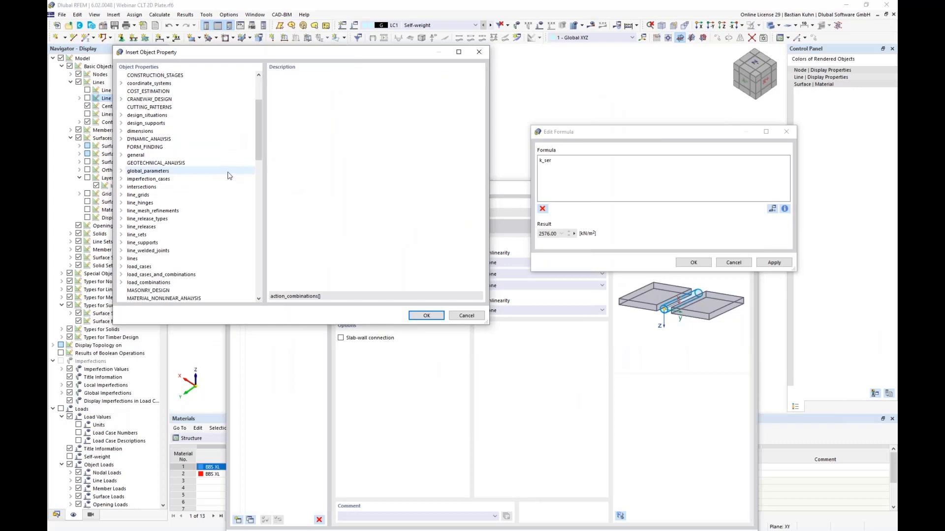
click(121, 203)
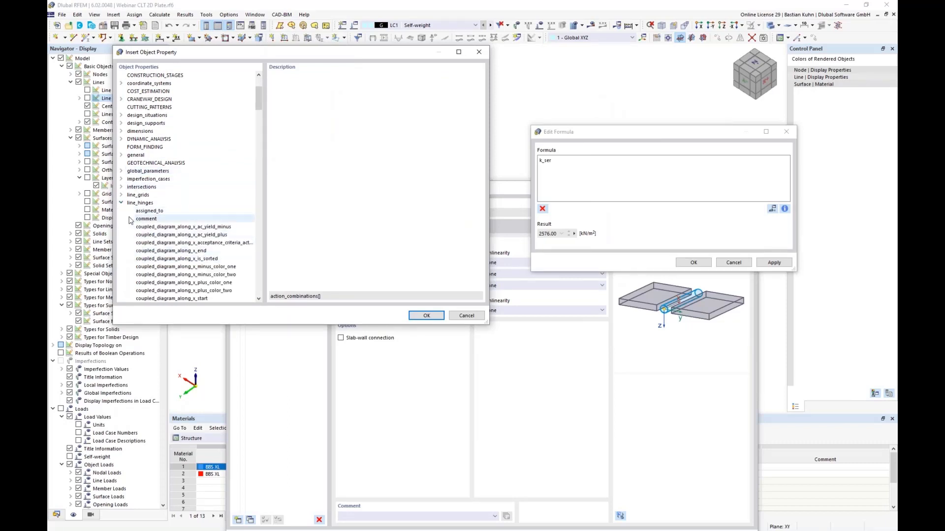
click(147, 218)
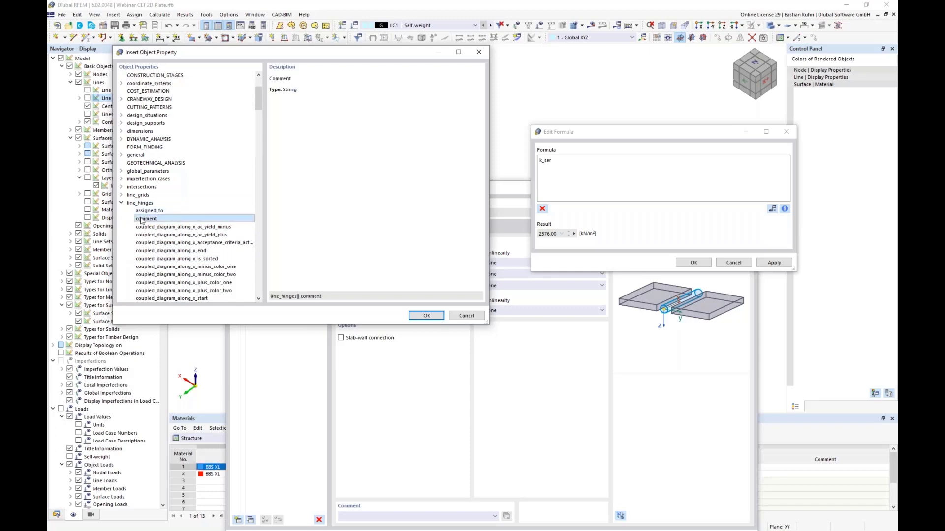
click(423, 317)
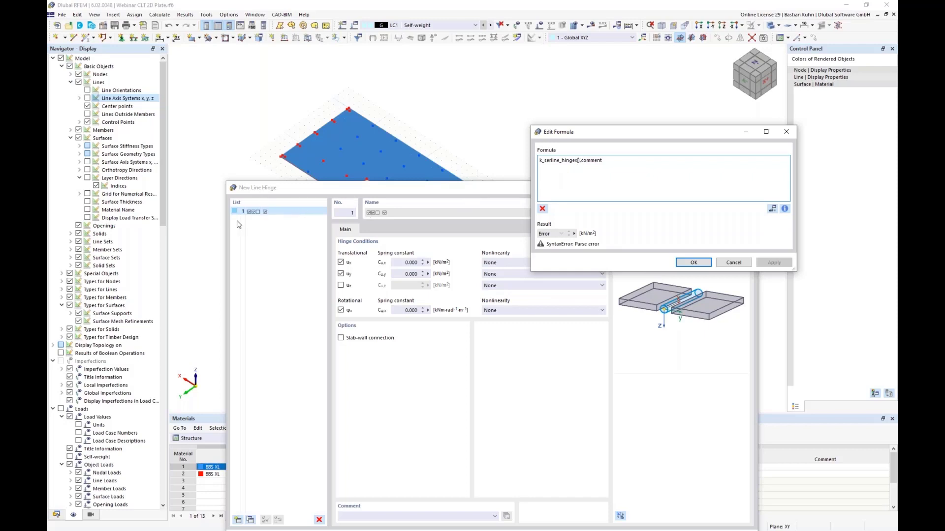
text(1)
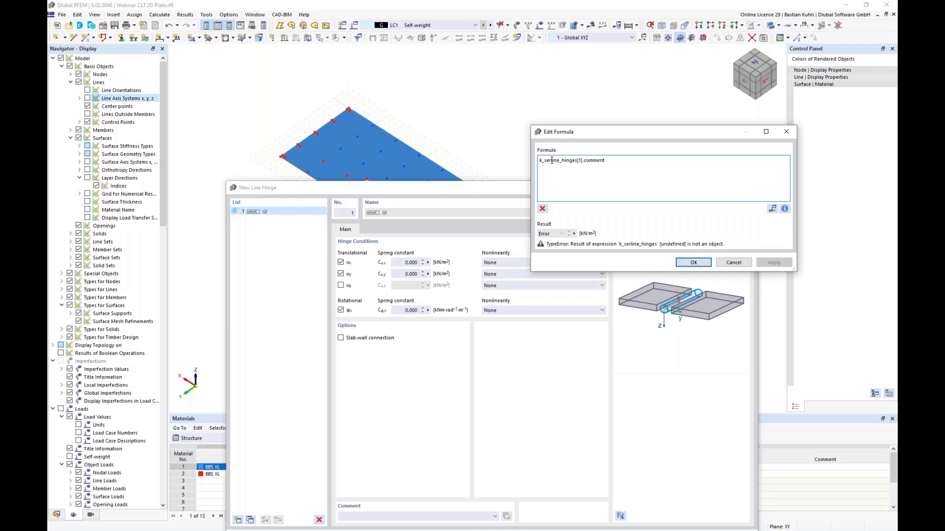
Step: Complete the Cu,x formula as k_ser*line_hinges[1].comment.slice(0,1) and accept it
text(*)
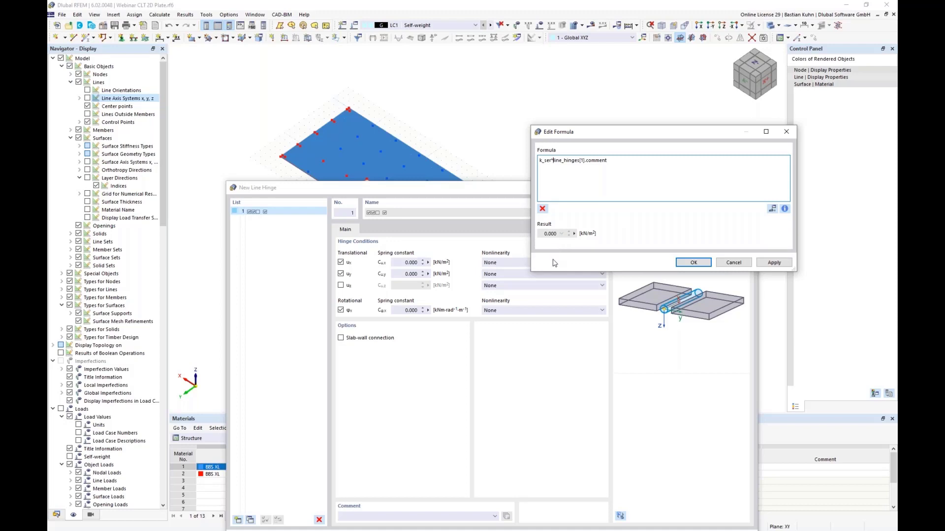
click(612, 167)
text(.slice()
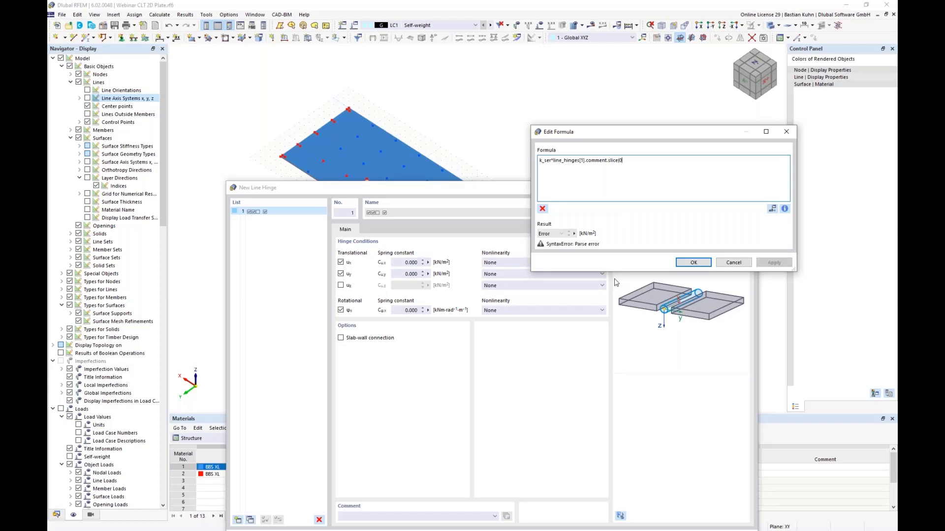
text(0,1))
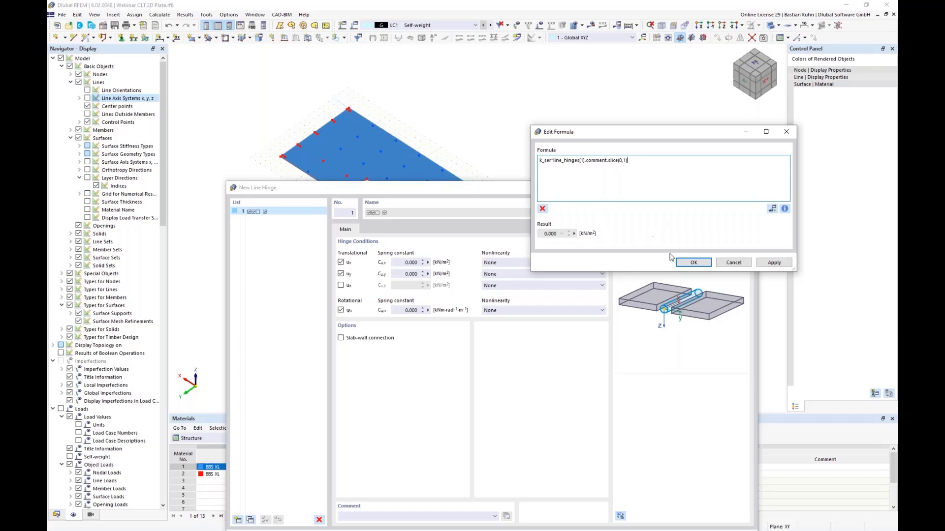
click(693, 263)
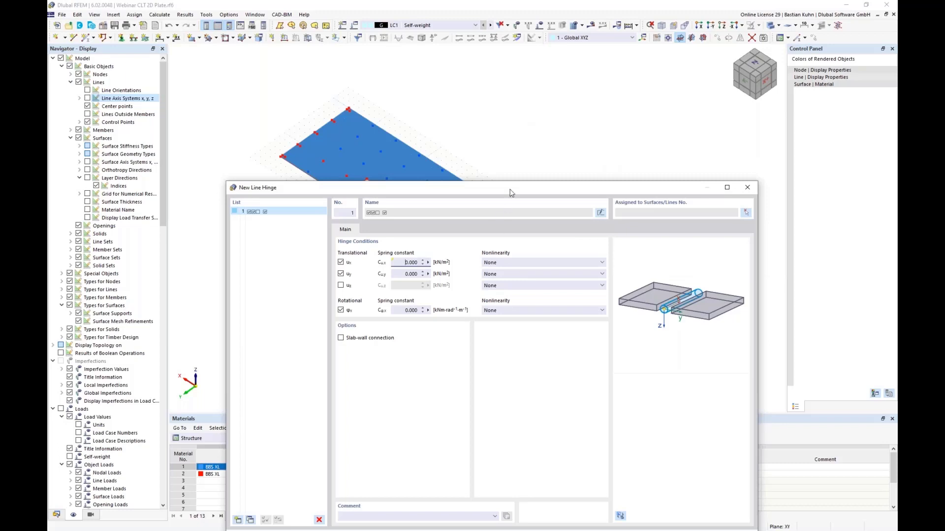
Step: Enter the line hinge comment as "3 Screws", replacing the started word "Connec"
drag(510, 193, 578, 103)
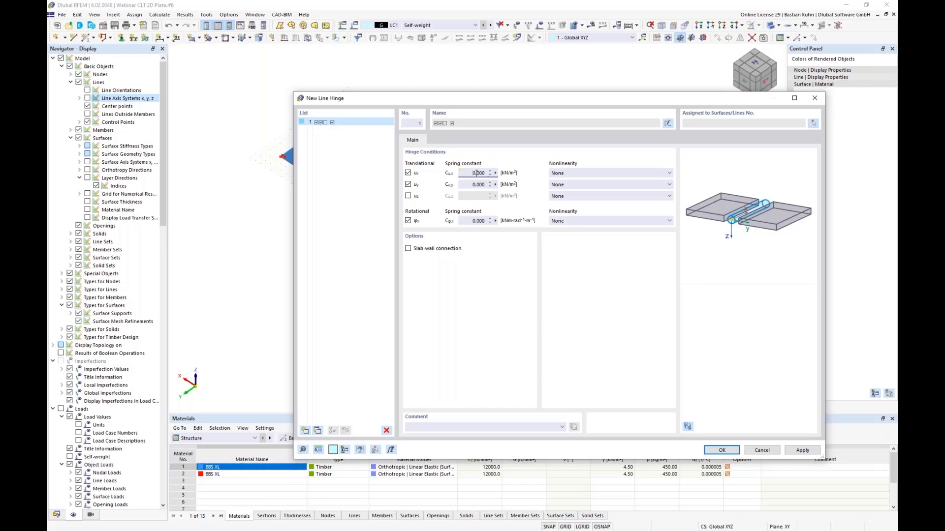
click(412, 426)
text(3 Connec)
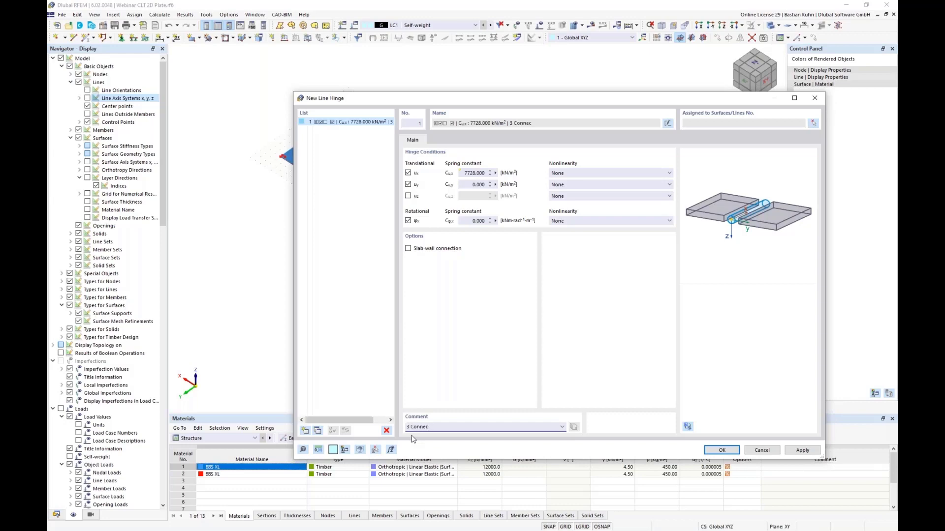
text(d)
key(BackSpace)
key(BackSpace)
key(BackSpace)
key(BackSpace)
key(BackSpace)
key(BackSpace)
text(S)
Step: Try 4 and 5 as the screw count in the hinge comment, and return it to "3 Screws"
text(4)
key(BackSpace)
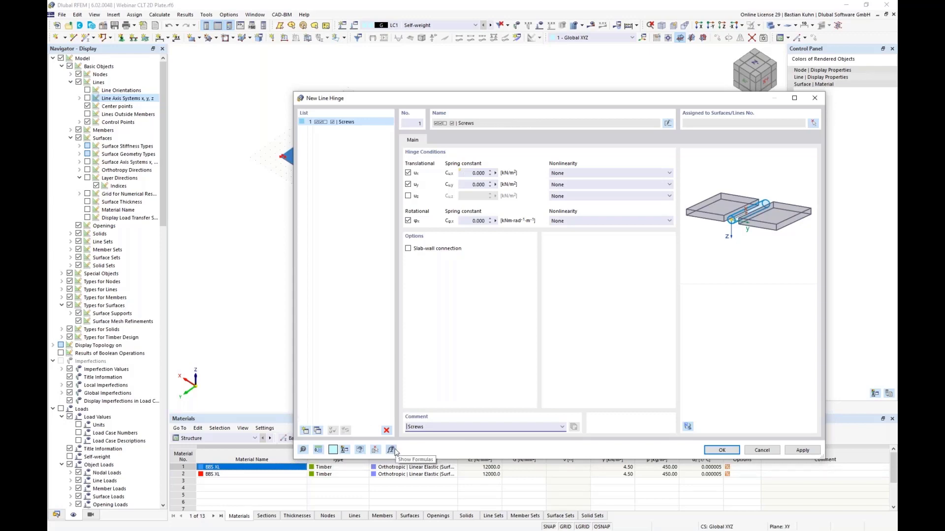
text(5)
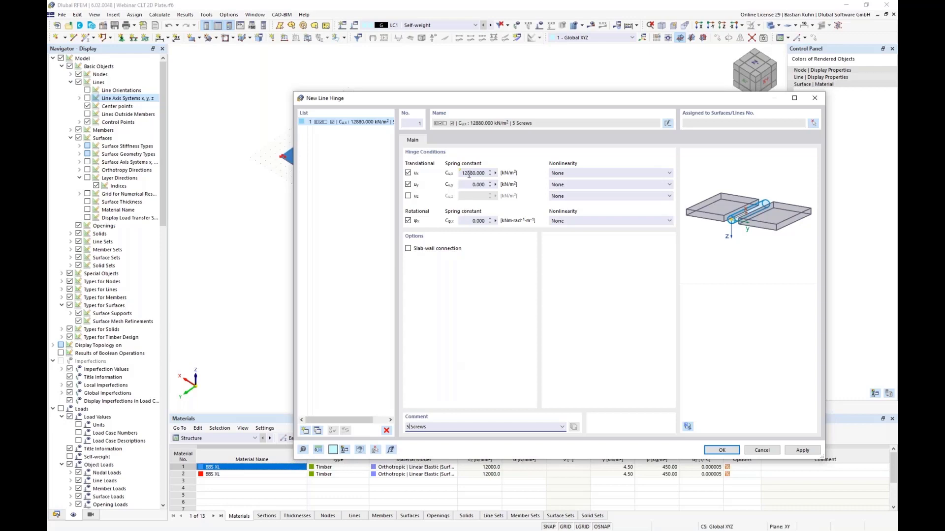
key(BackSpace)
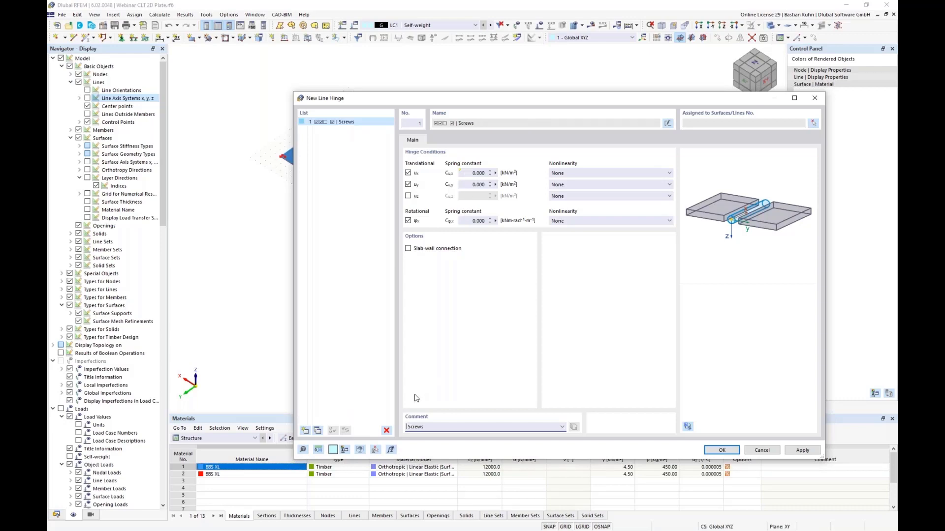
text(3)
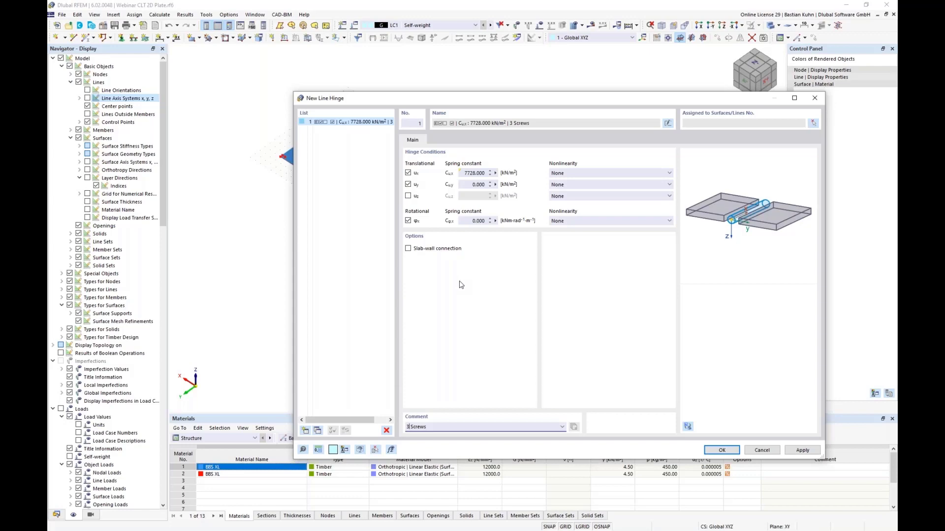
Step: Copy the Cu,x formula k_ser*line_hinges[1].comment.slice(0,1) into the formula of the Cu,y spring constant
click(495, 173)
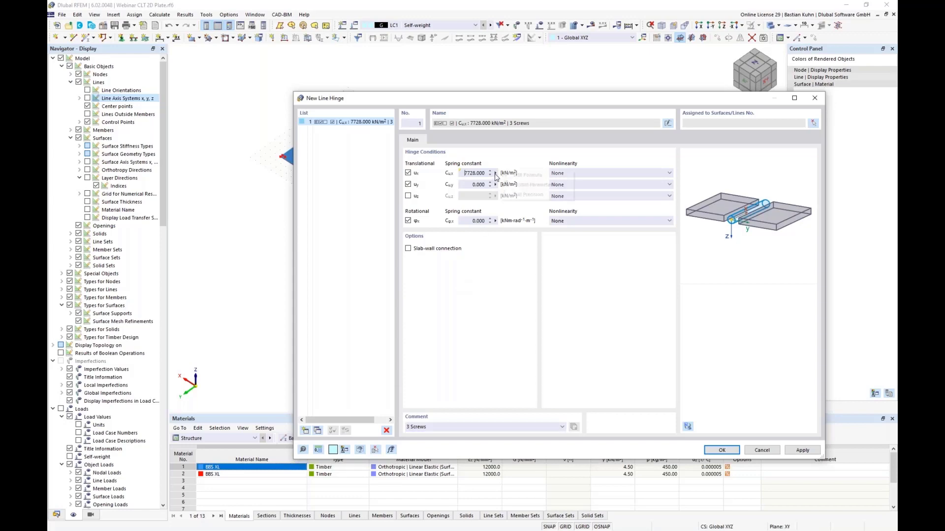
click(509, 178)
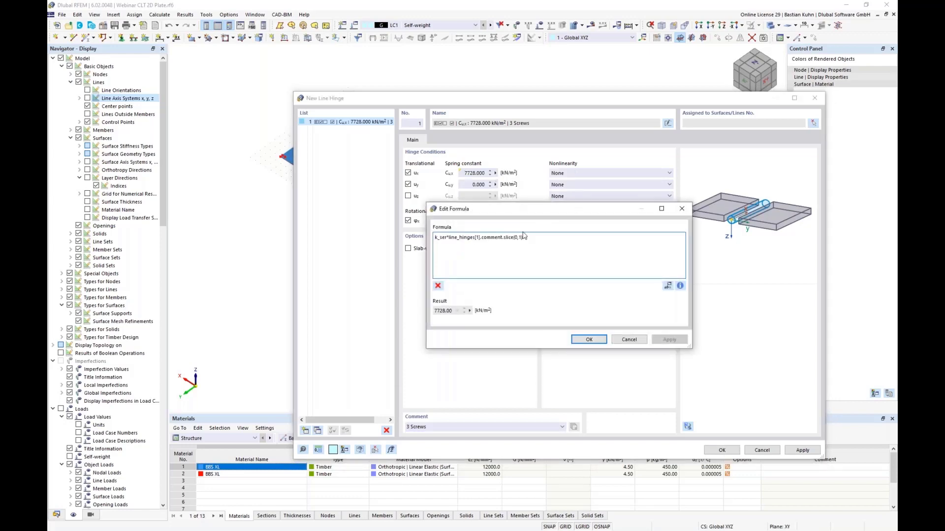
drag(531, 236, 359, 236)
key(ctrl+c)
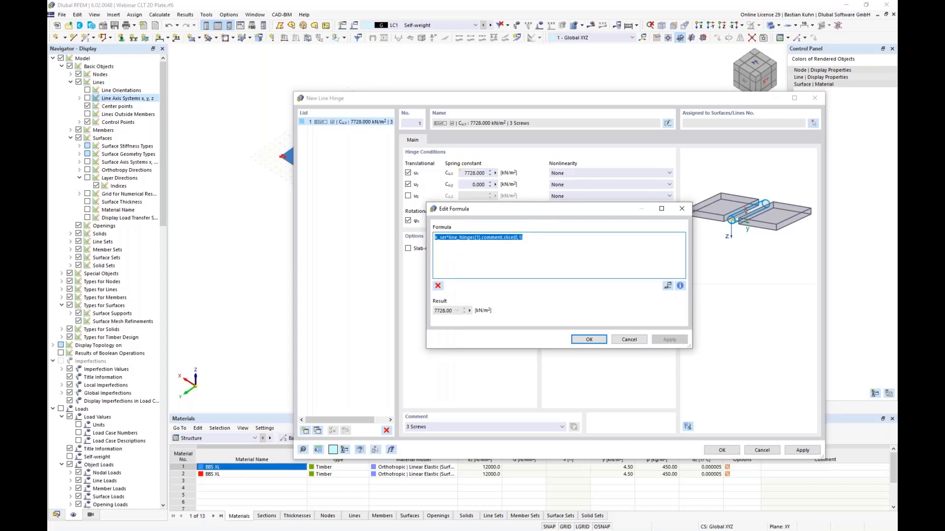
click(628, 339)
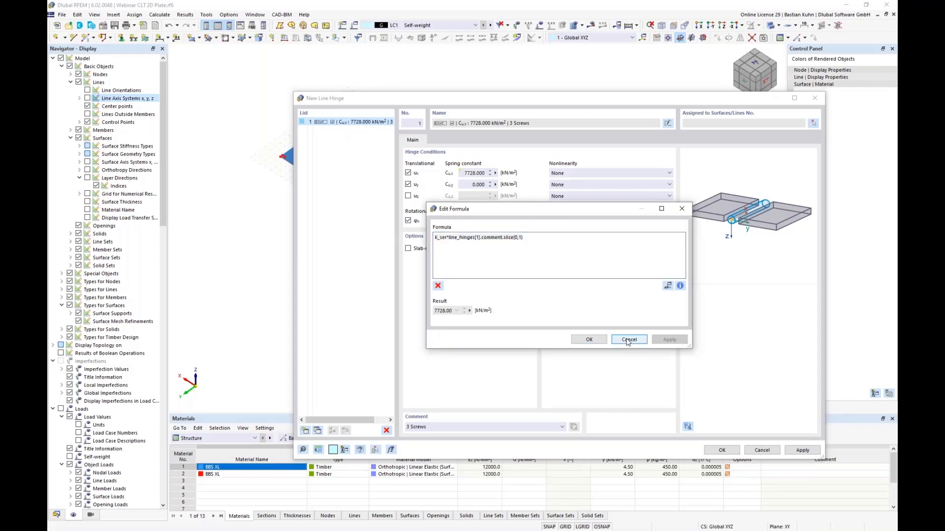
click(496, 184)
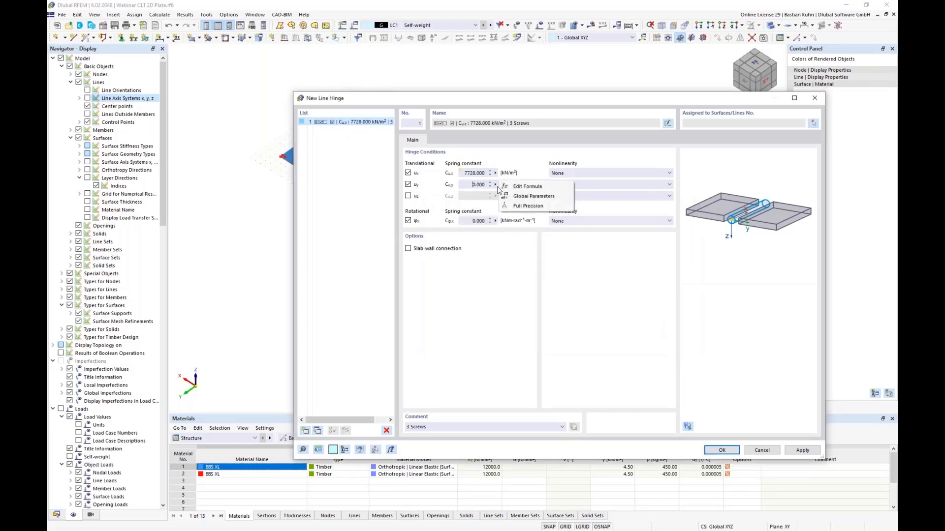
click(528, 189)
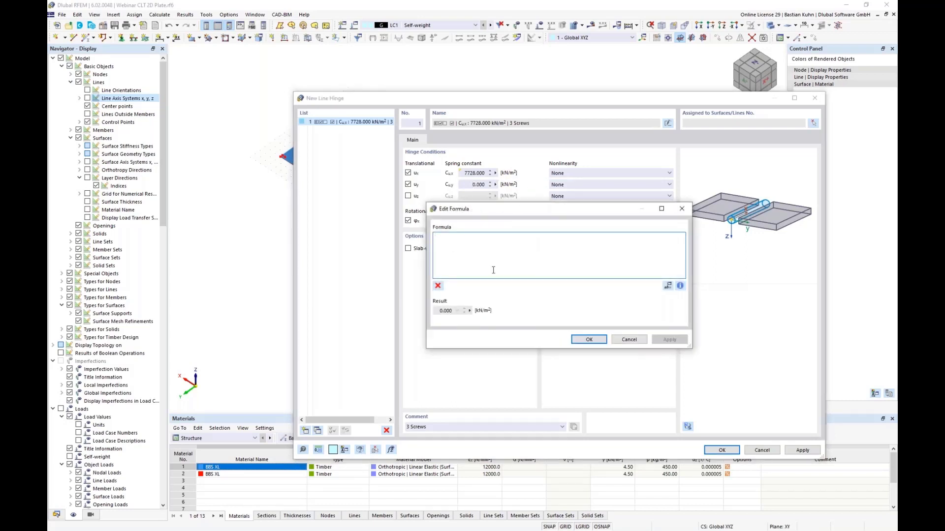
key(ctrl+v)
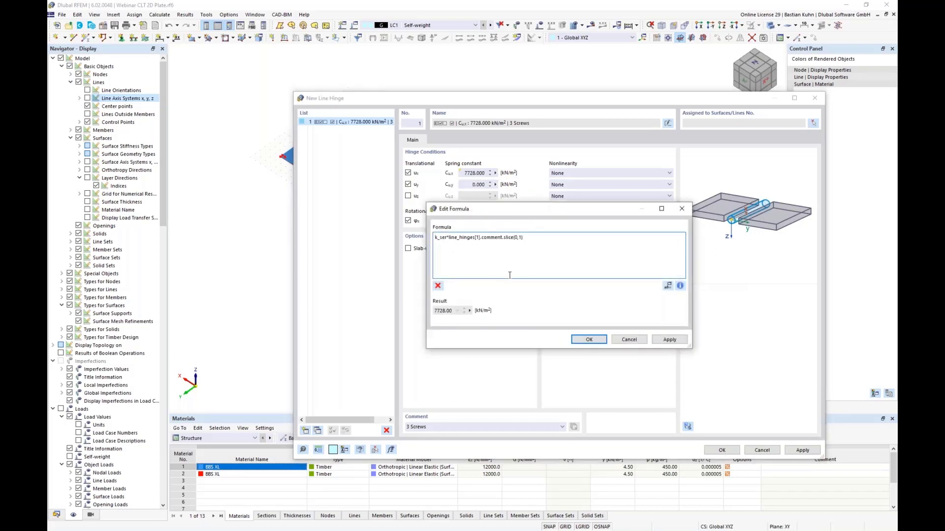
click(588, 339)
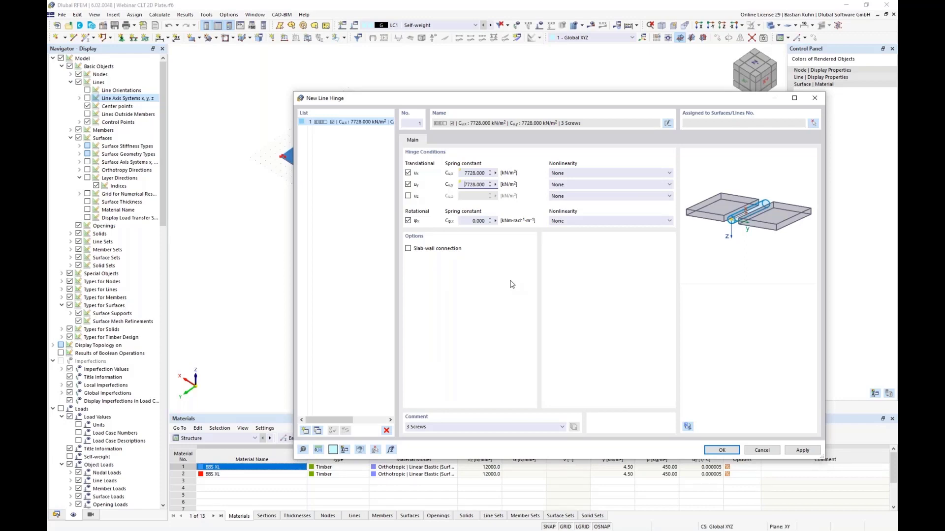
Step: Create the line hinge with its current settings and display the model data in the navigator
click(468, 221)
click(722, 451)
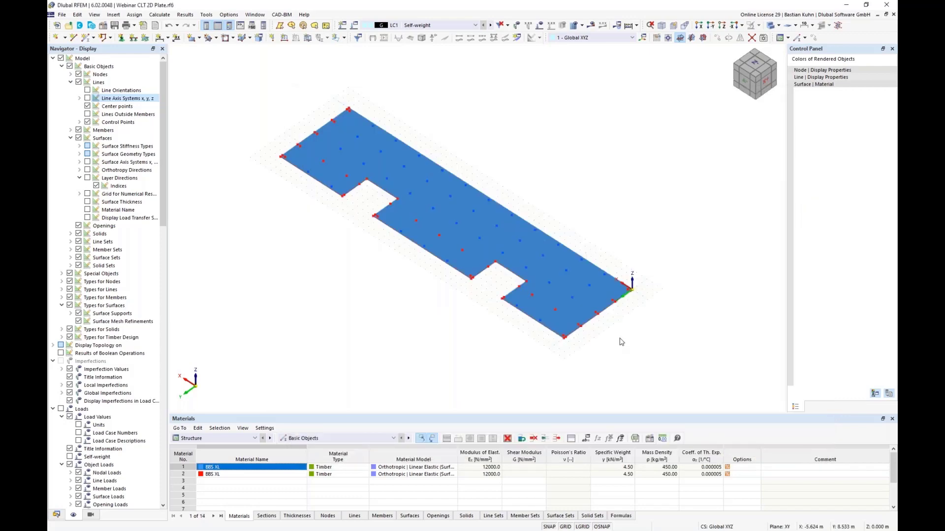
click(57, 514)
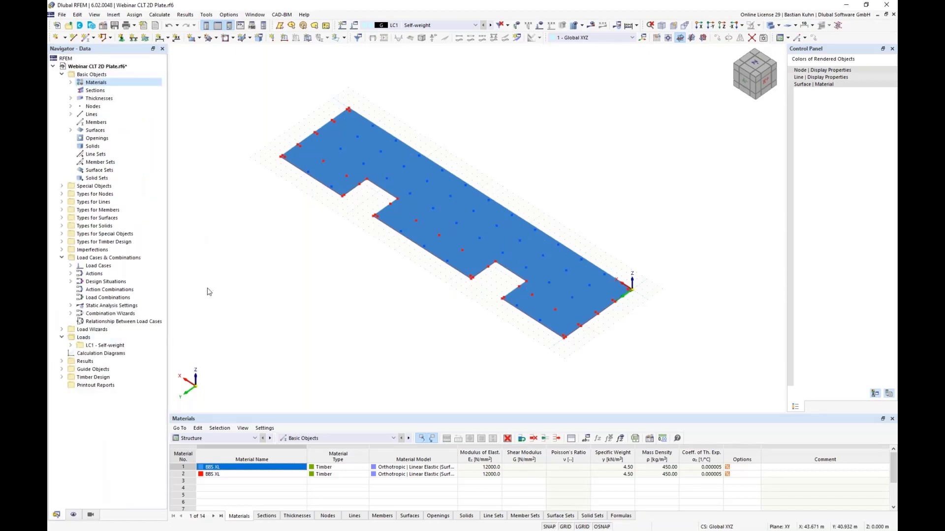
Step: Open line hinge 1 from the line types for editing and start the graphical assignment of its surfaces and lines
click(61, 202)
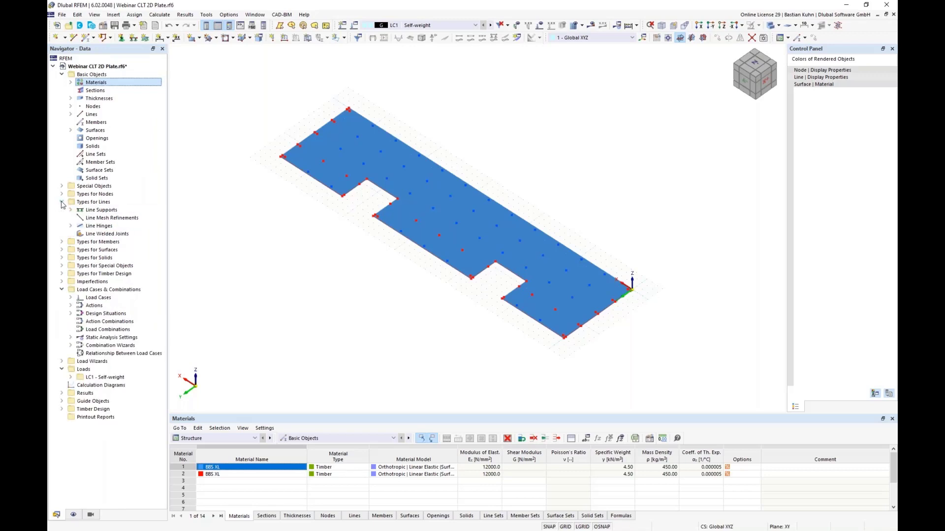
click(71, 225)
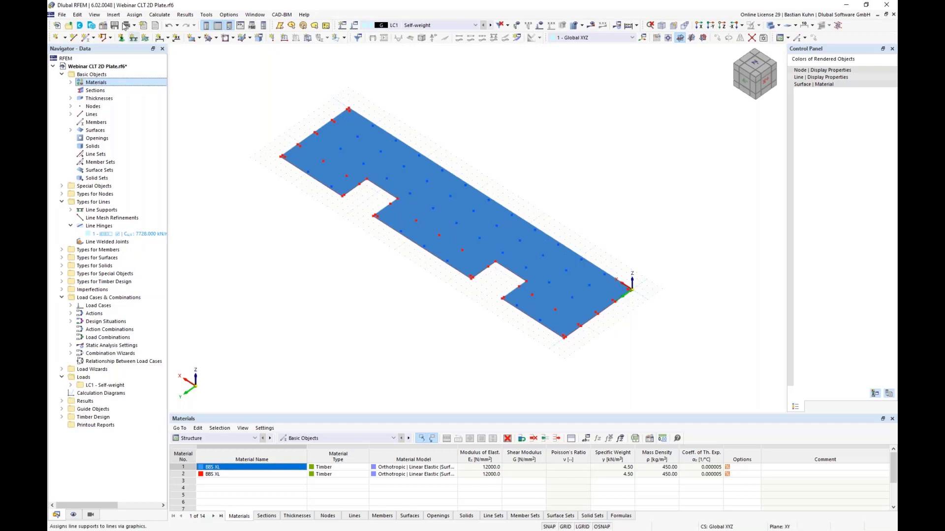
click(113, 14)
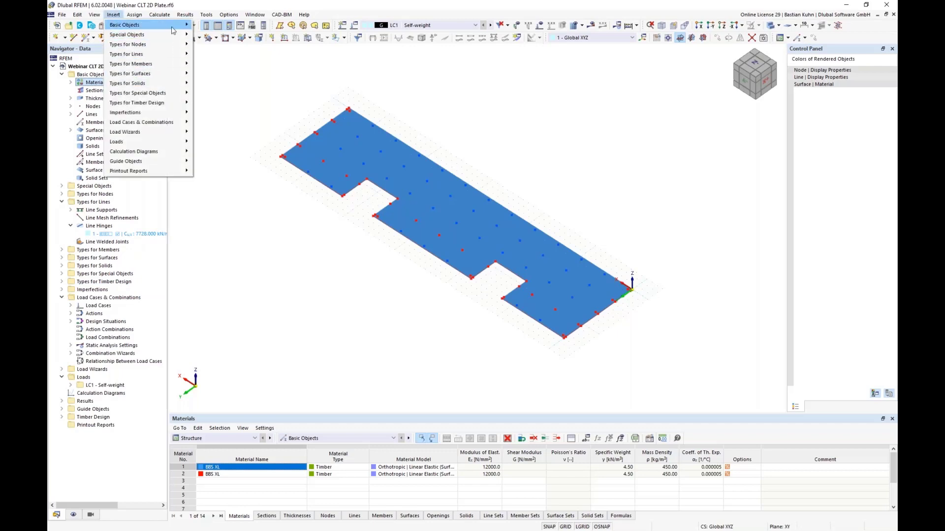
click(287, 90)
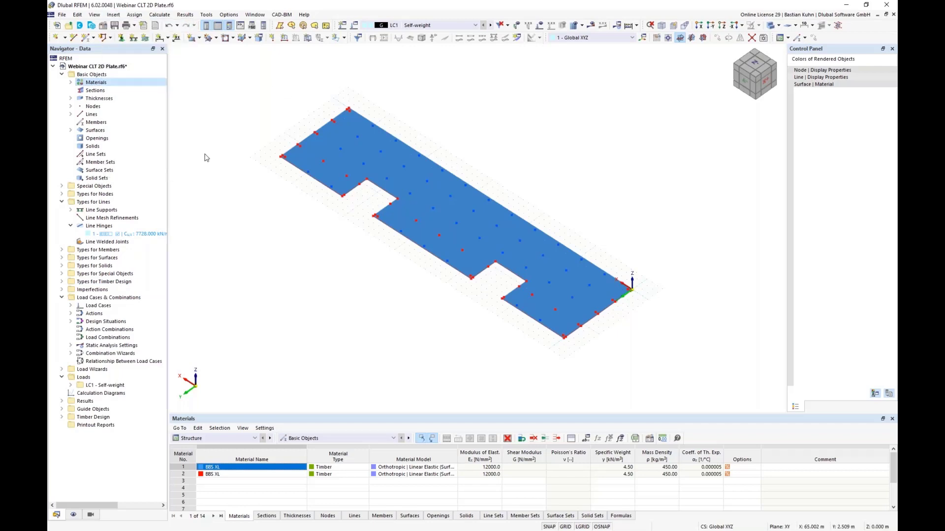
double_click(116, 236)
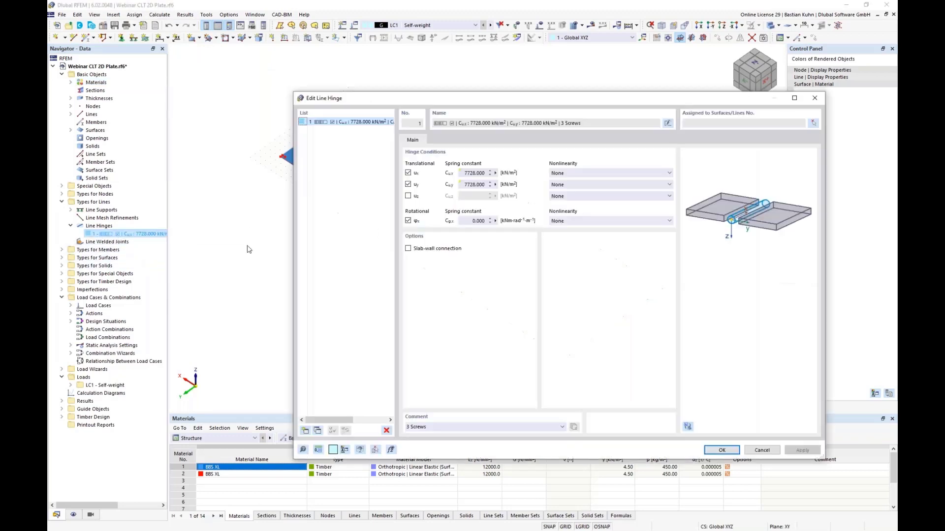
click(812, 123)
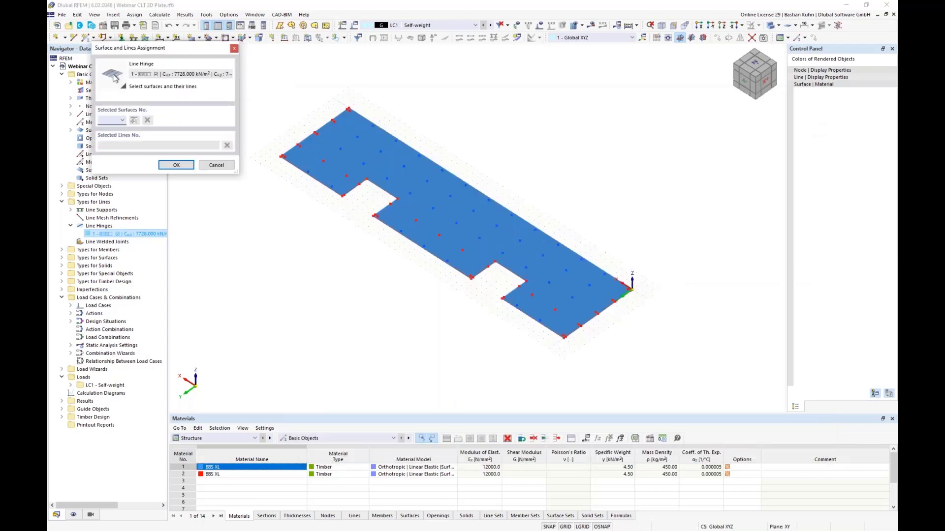
Step: Display the model in transparent mode and select surface 2 with its lines 2, 12, 42 and 43 for the hinge
click(771, 25)
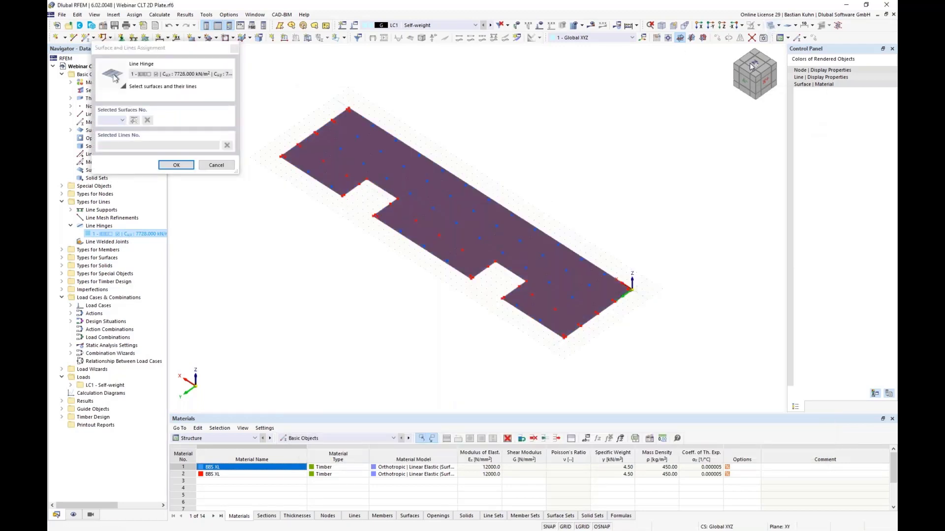
click(770, 26)
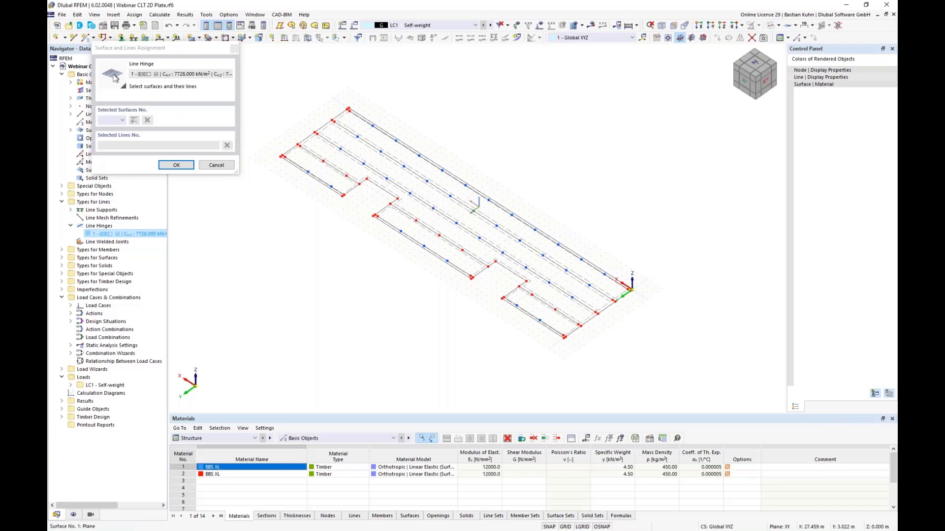
scroll(478, 166, up, 5)
click(478, 166)
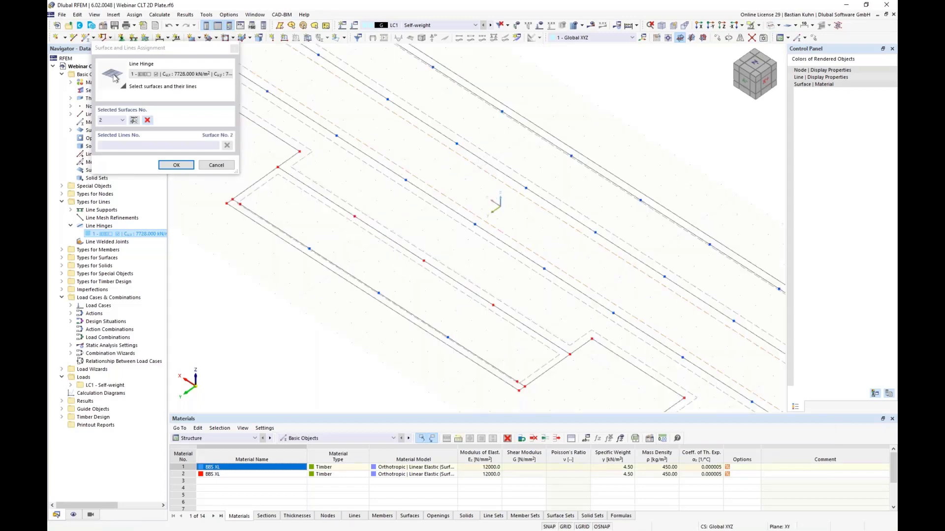
scroll(474, 158, down, 4)
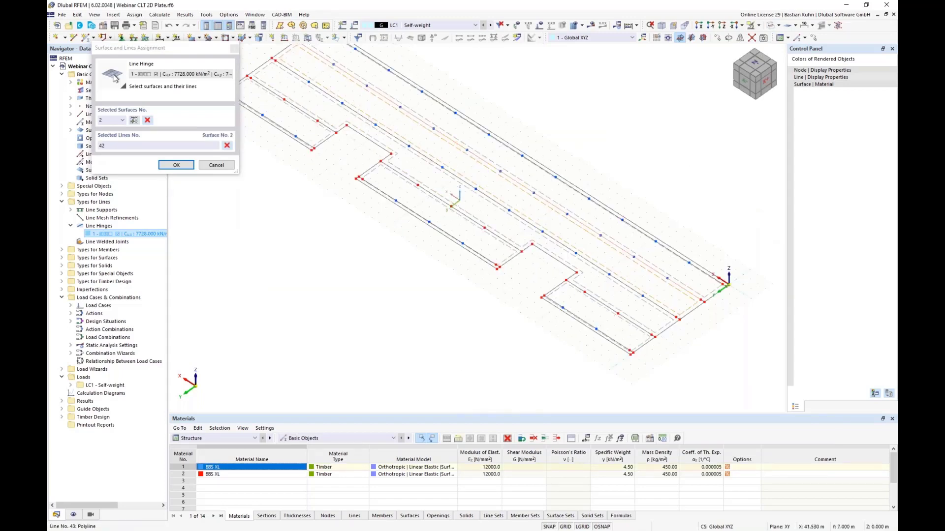
scroll(357, 129, up, 5)
click(358, 130)
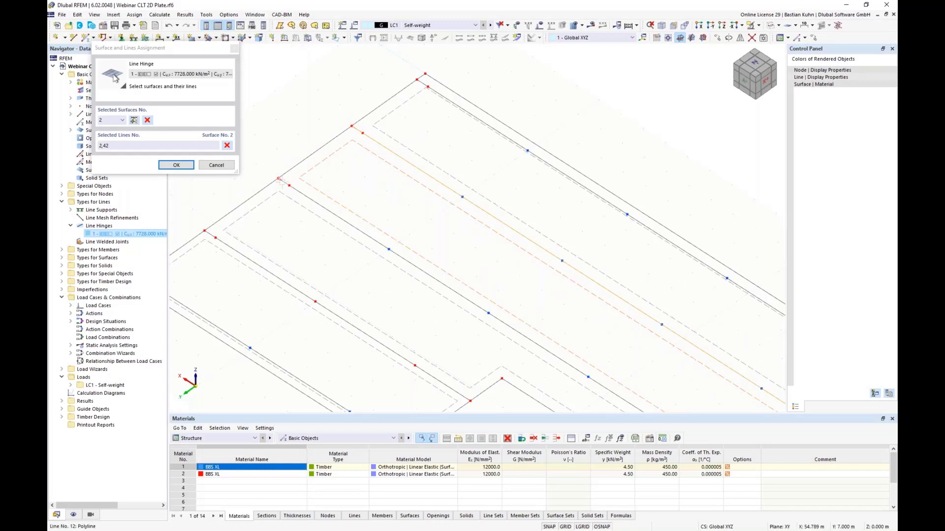
click(296, 191)
scroll(296, 191, down, 6)
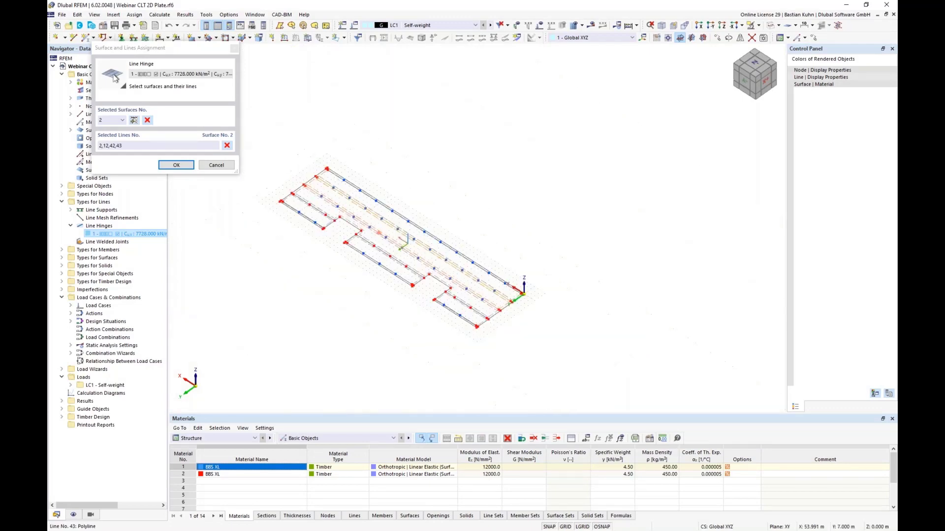
Step: Add lines 37 and 38 at the end of surface 2 near the origin to the hinge assignment
scroll(492, 308, up, 5)
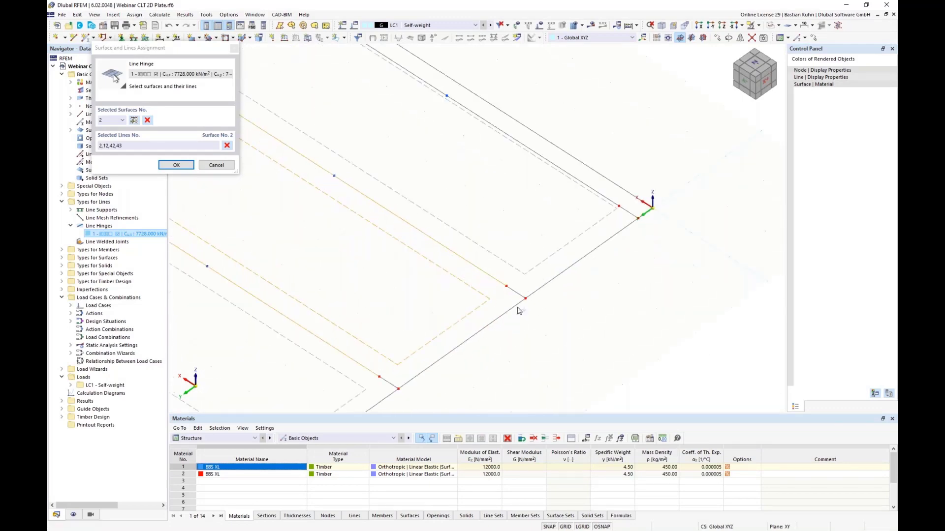
click(451, 350)
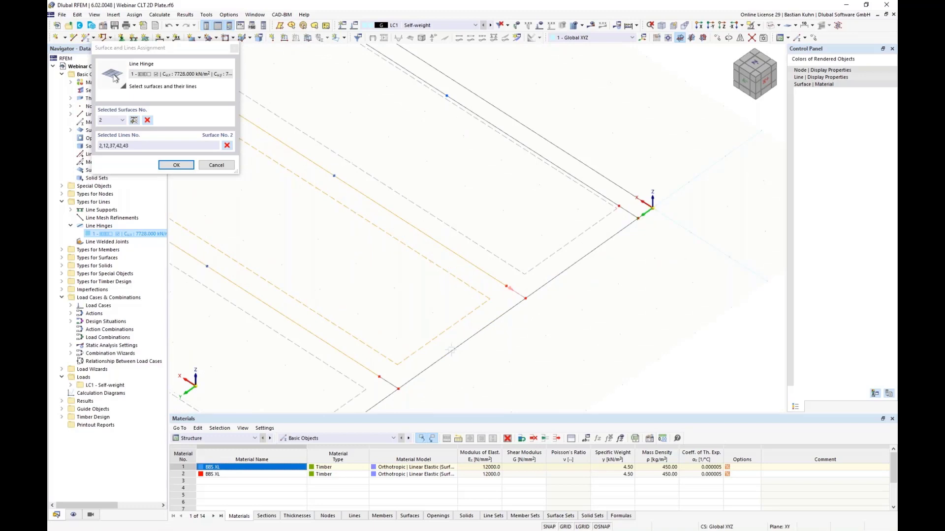
click(422, 274)
scroll(425, 275, down, 3)
scroll(422, 254, down, 2)
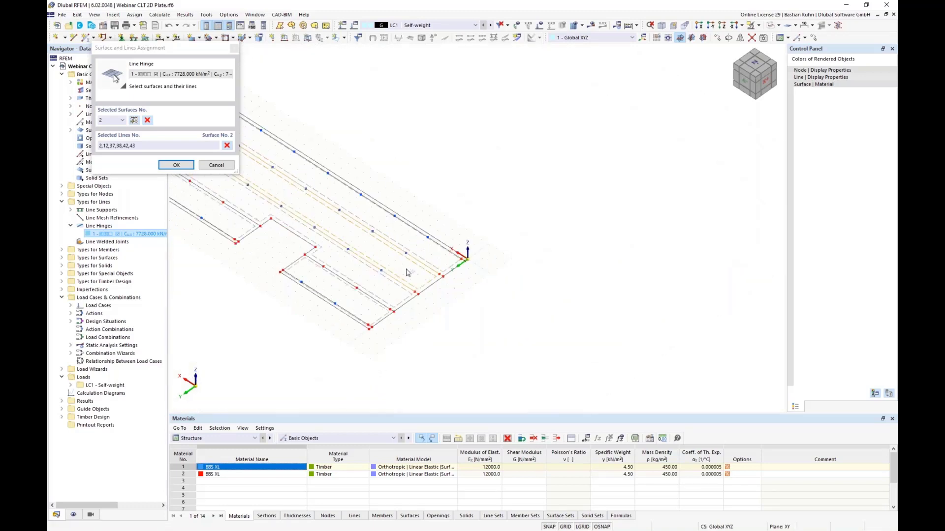
Step: Select surface 5 with its lines 20, 22 and 41 along the recessed side for the hinge
middle_drag(408, 270, 526, 253)
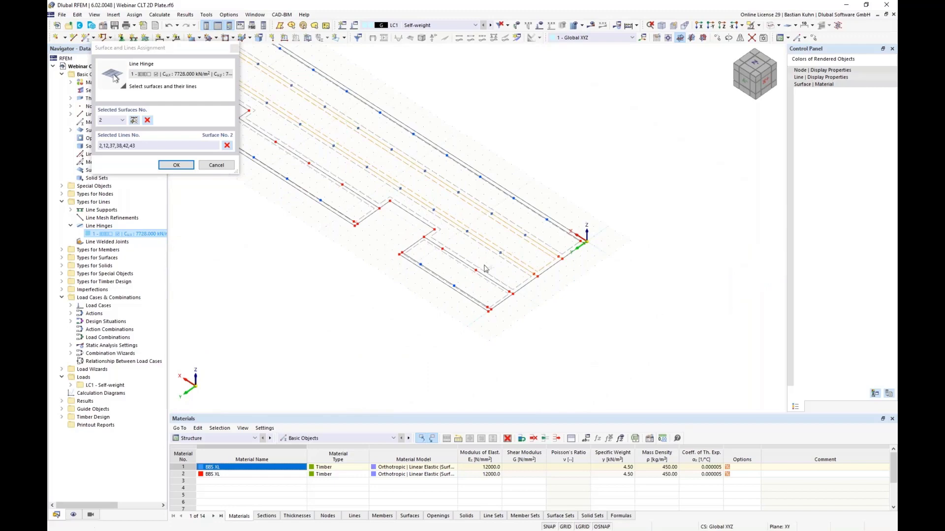
middle_drag(453, 256, 522, 200)
scroll(512, 184, up, 2)
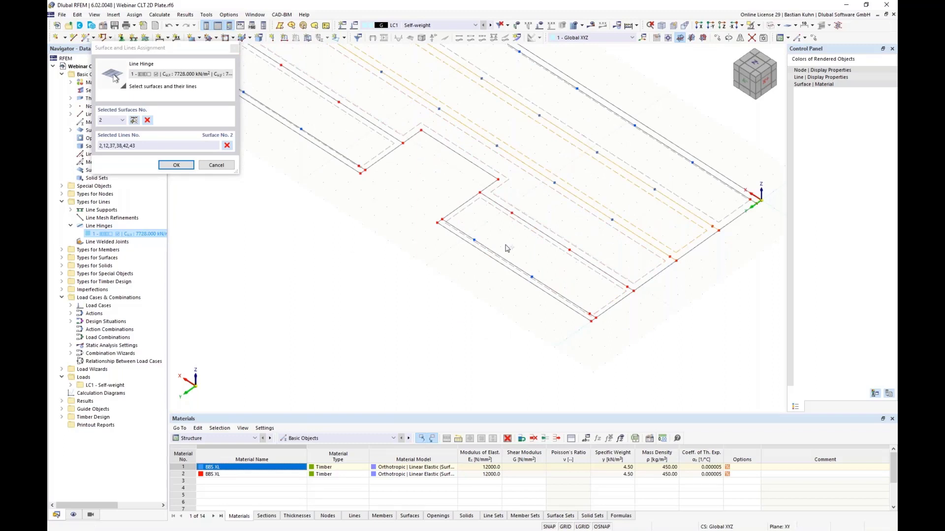
click(516, 207)
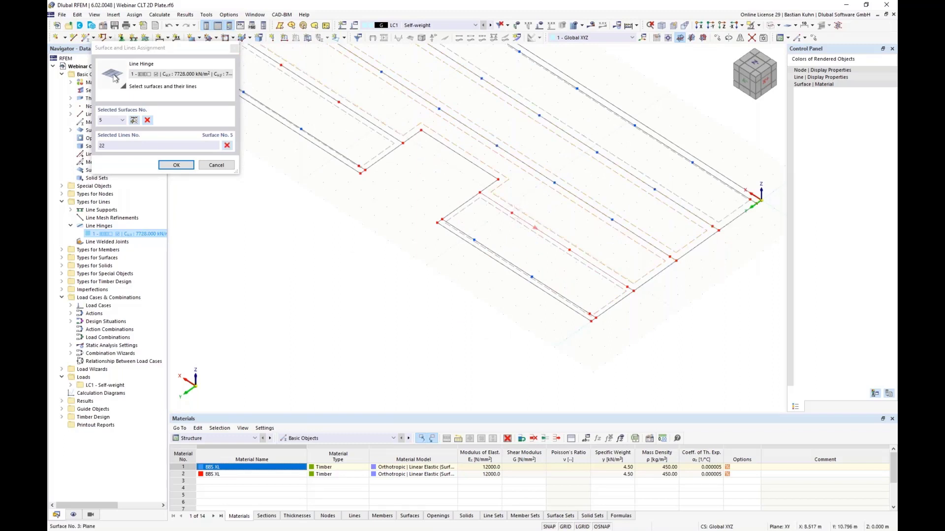
scroll(598, 279, up, 3)
click(570, 254)
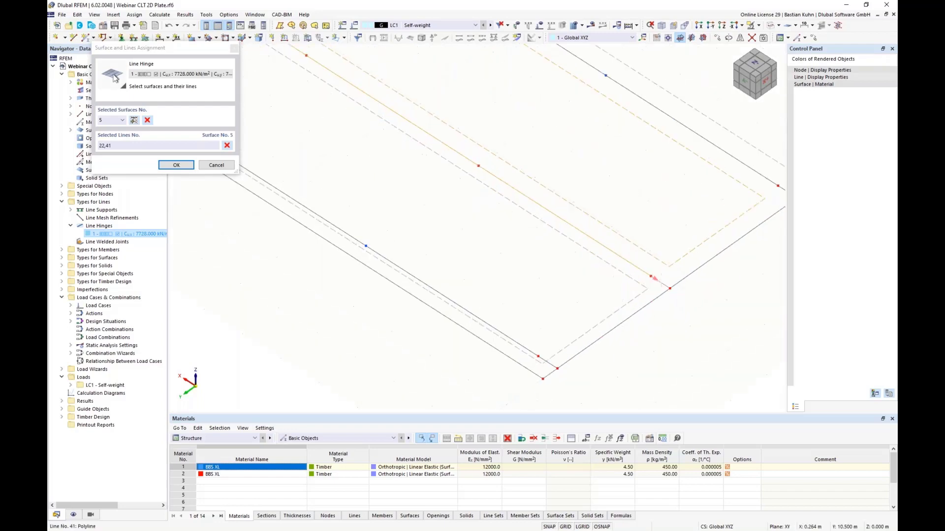
scroll(570, 253, down, 3)
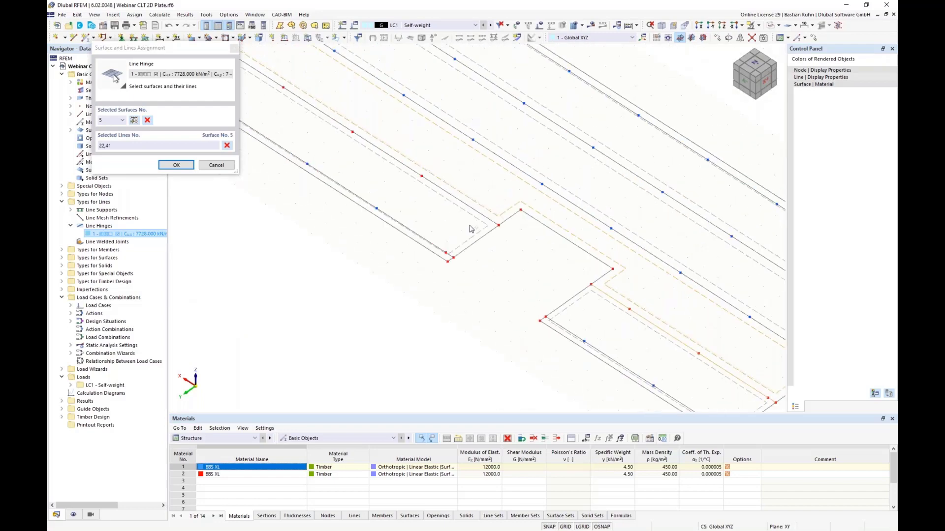
click(315, 156)
Step: Add lines 44 and 16 of surface 5 at the plate's far end, and accept the line hinge assignment
scroll(383, 183, down, 3)
middle_drag(498, 301, 502, 338)
scroll(502, 337, down, 5)
scroll(415, 268, up, 8)
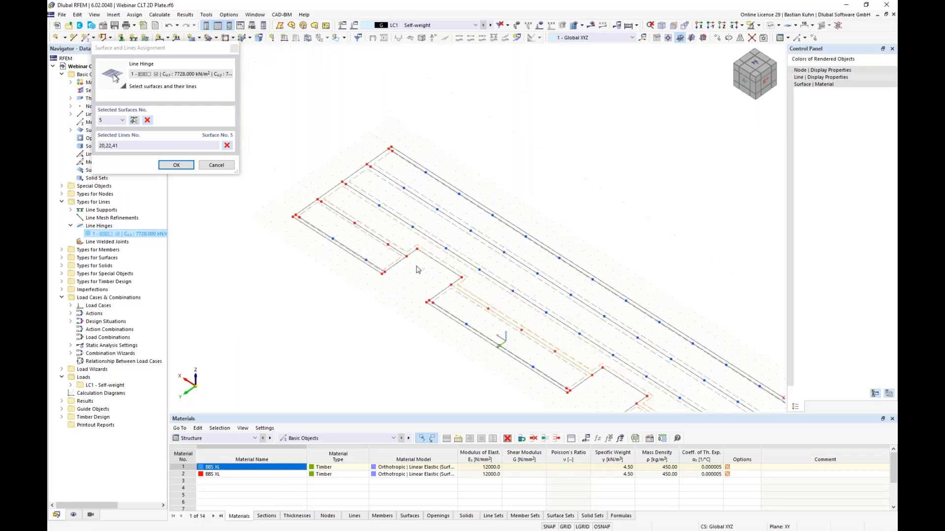
click(381, 228)
middle_drag(419, 263, 611, 374)
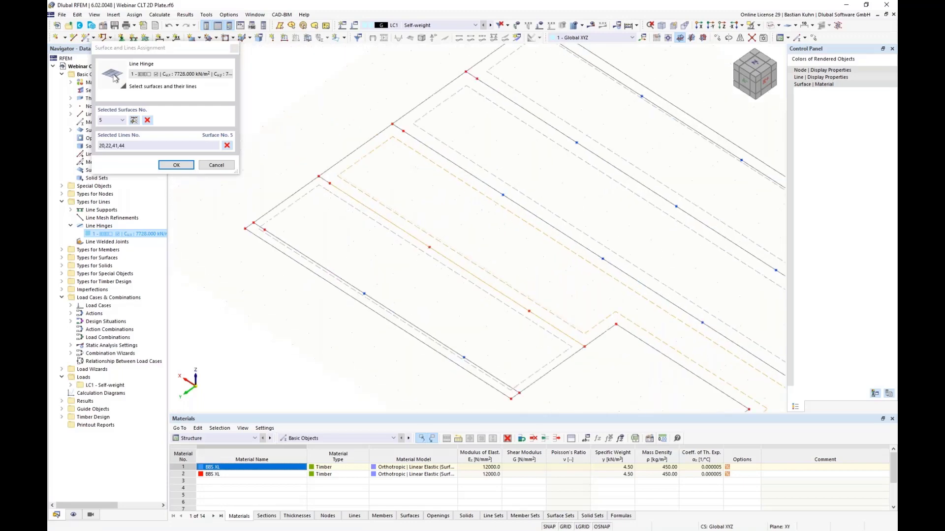
scroll(343, 193, up, 3)
click(313, 170)
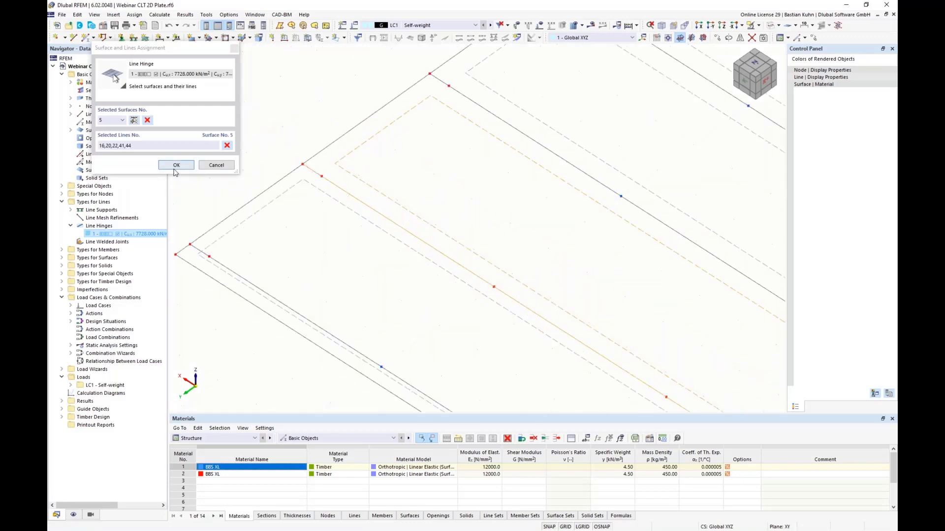
click(176, 165)
click(720, 450)
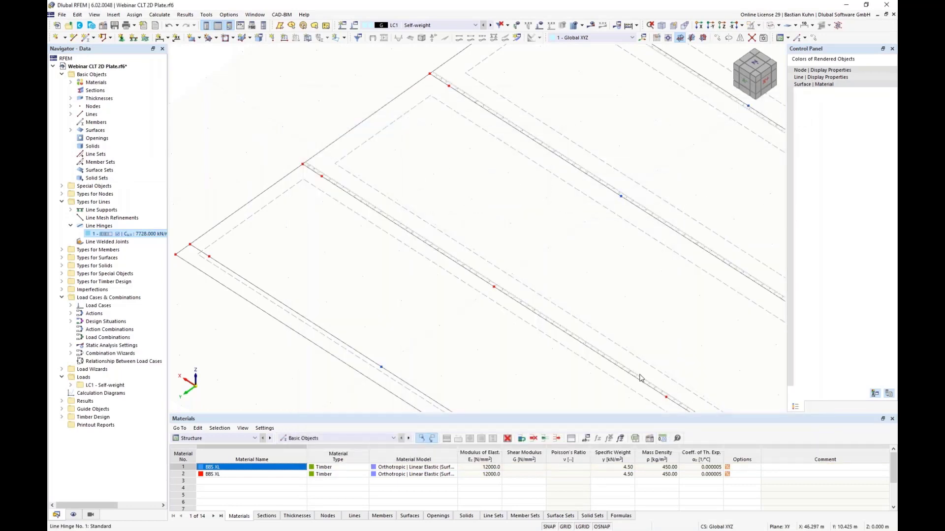
Step: Enlarge the display size of the line hinge symbols in the model
right_click(467, 269)
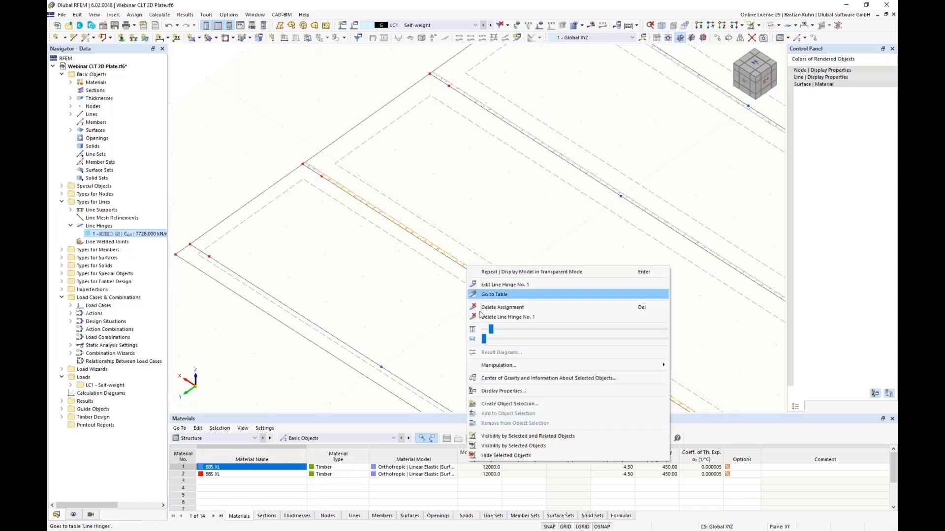
drag(491, 330, 518, 334)
click(408, 306)
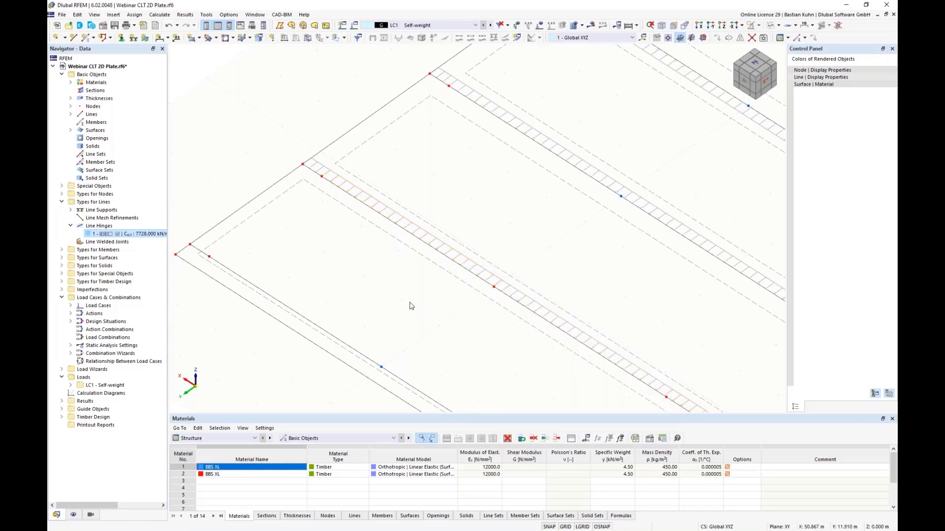
Step: View the plate in Z and edit the Hinged nodal support to release uX, uY and φZ, keeping only uZ restrained
click(723, 25)
scroll(613, 197, down, 2)
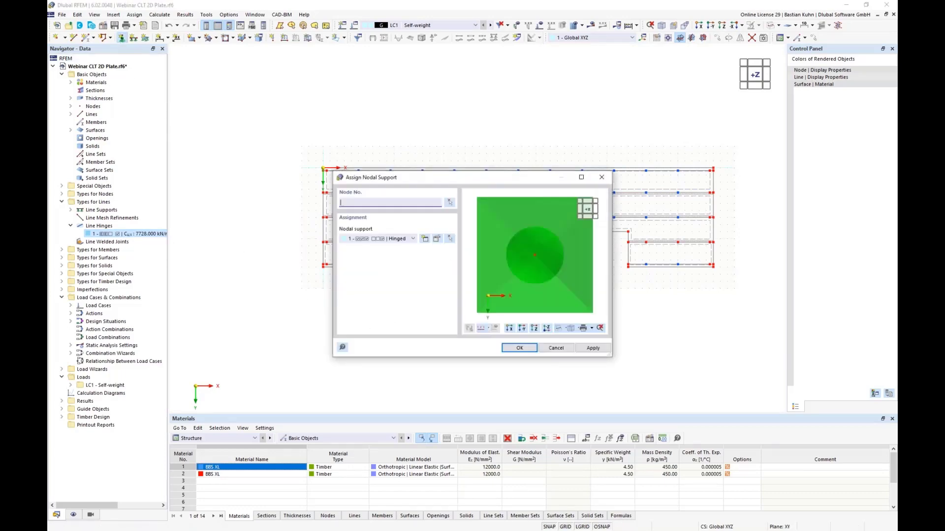
click(438, 240)
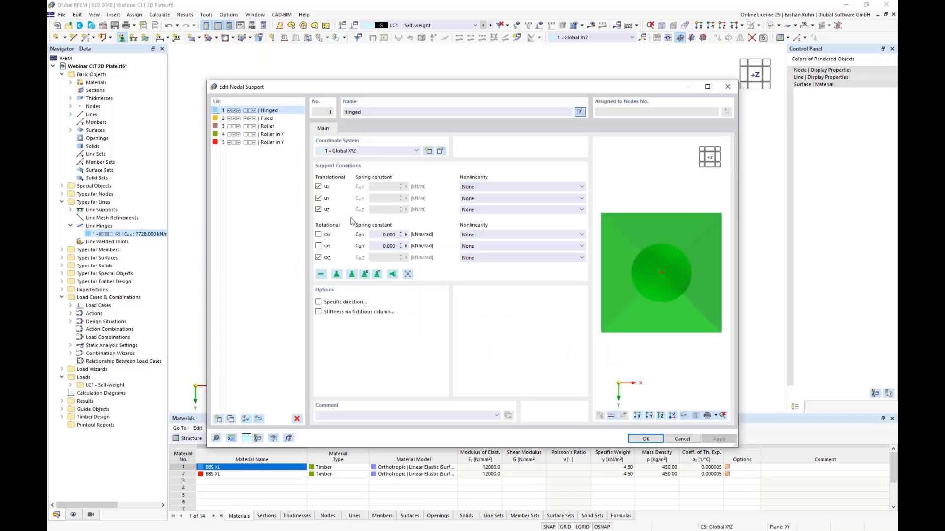
click(318, 187)
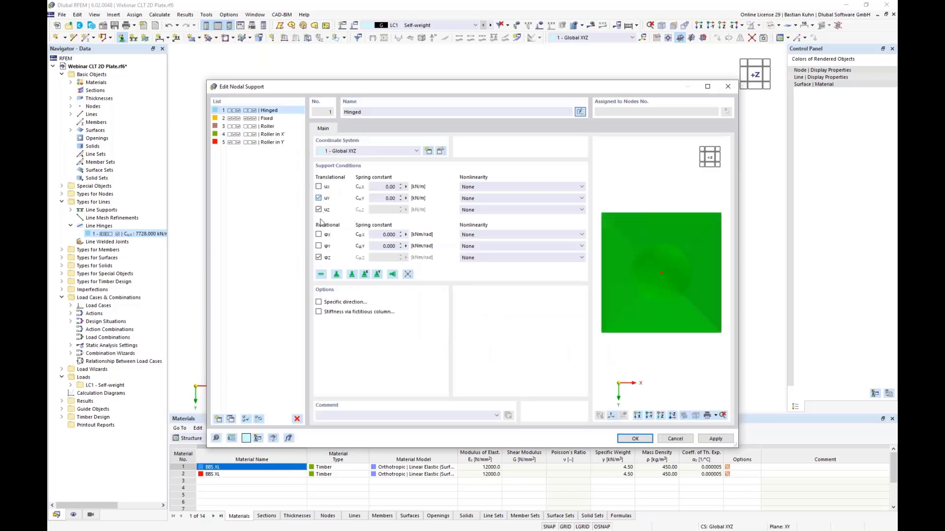
click(319, 258)
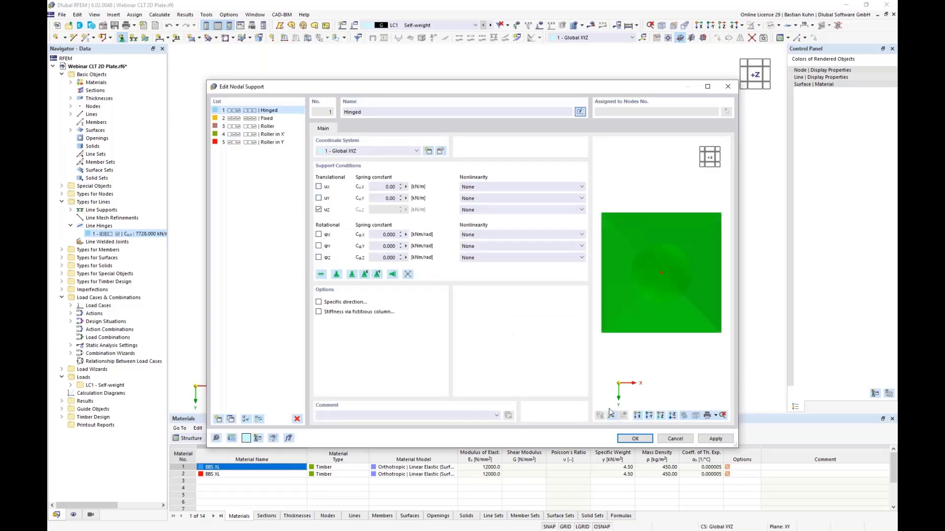
click(635, 438)
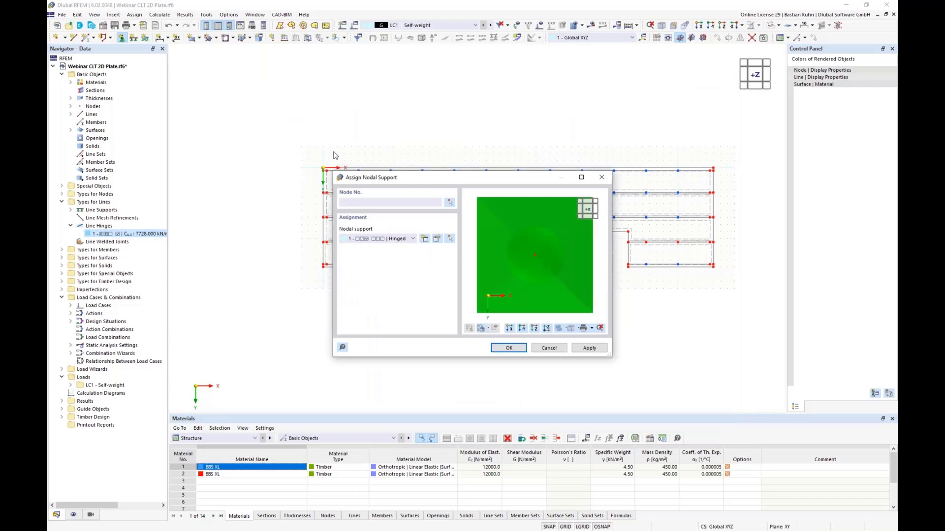
Step: Assign the vertical nodal support to the nodes of the three full-length rows and the intermediate nodes of the three segments between recesses
key(Return)
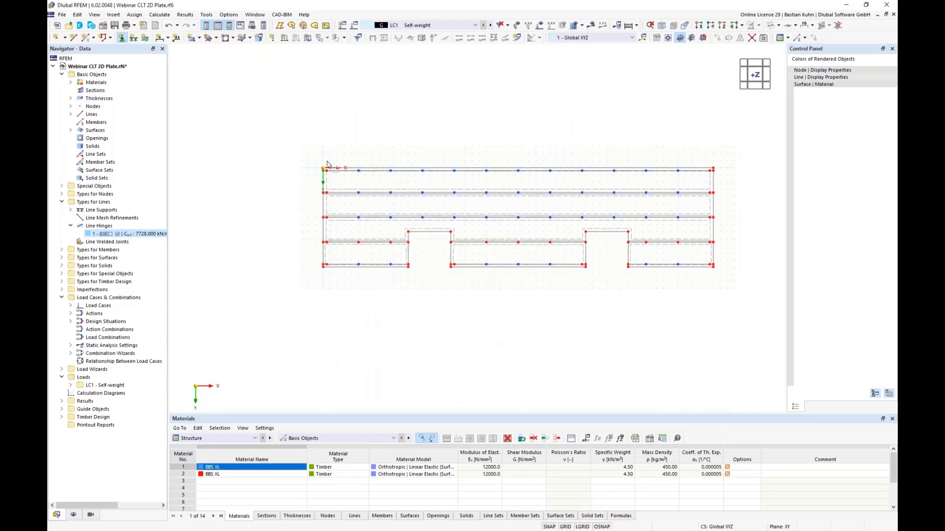
drag(325, 157, 712, 228)
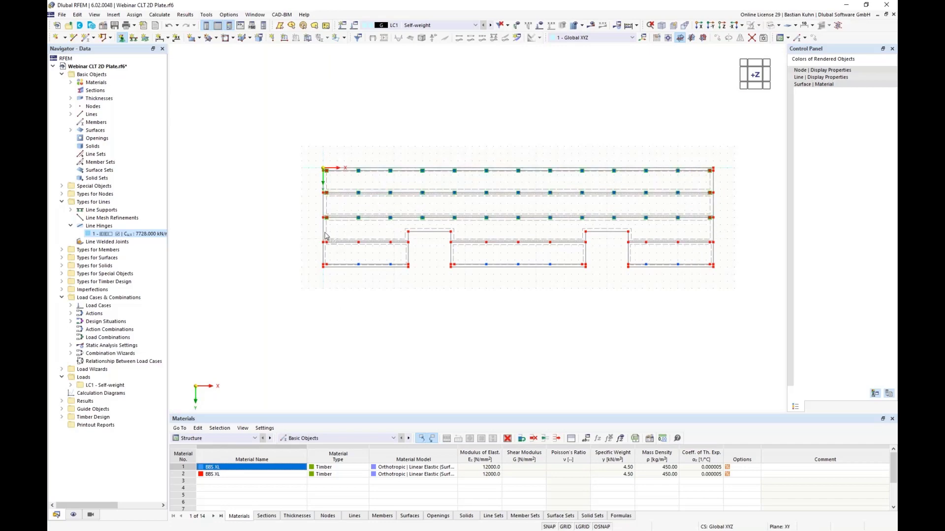
drag(323, 230, 403, 292)
drag(481, 240, 573, 294)
drag(640, 239, 686, 298)
key(Escape)
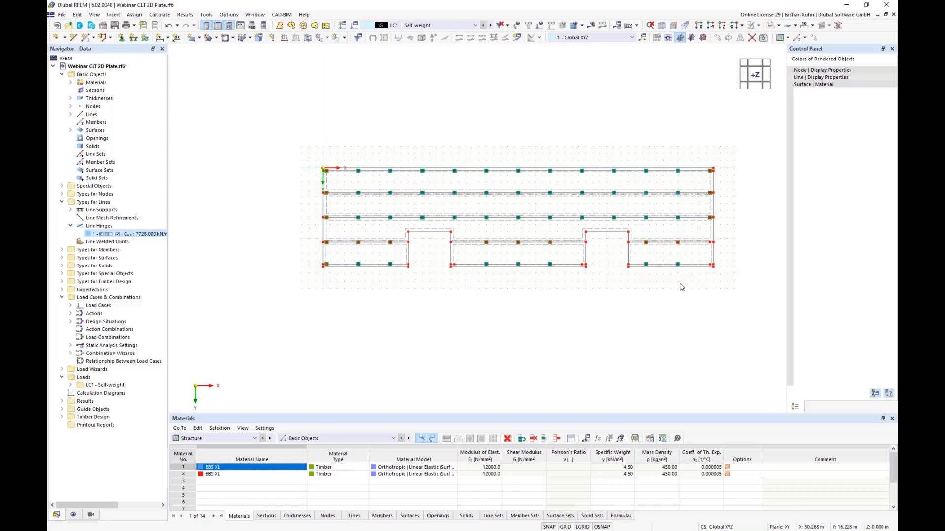
ctrl+middle_drag(677, 285, 660, 270)
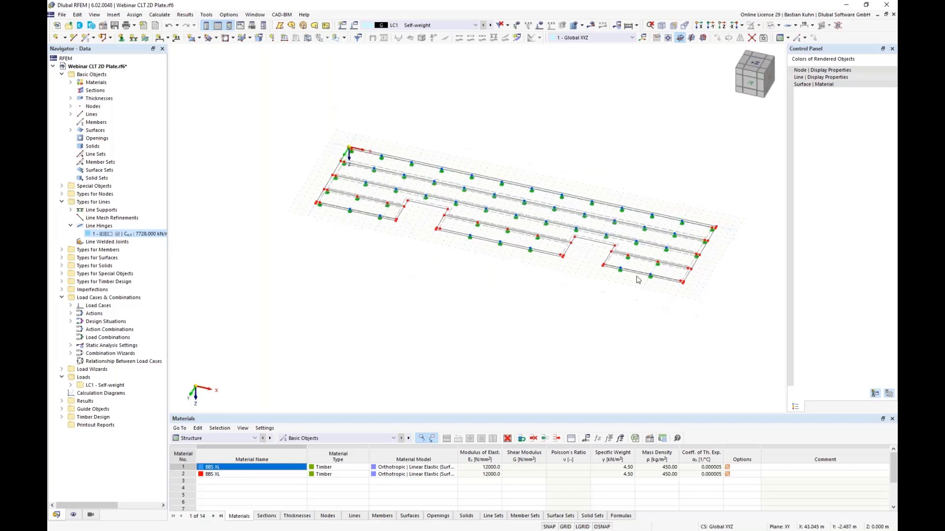
Step: Enlarge the display size of the nodal support symbols in the model
scroll(660, 270, up, 3)
right_click(660, 270)
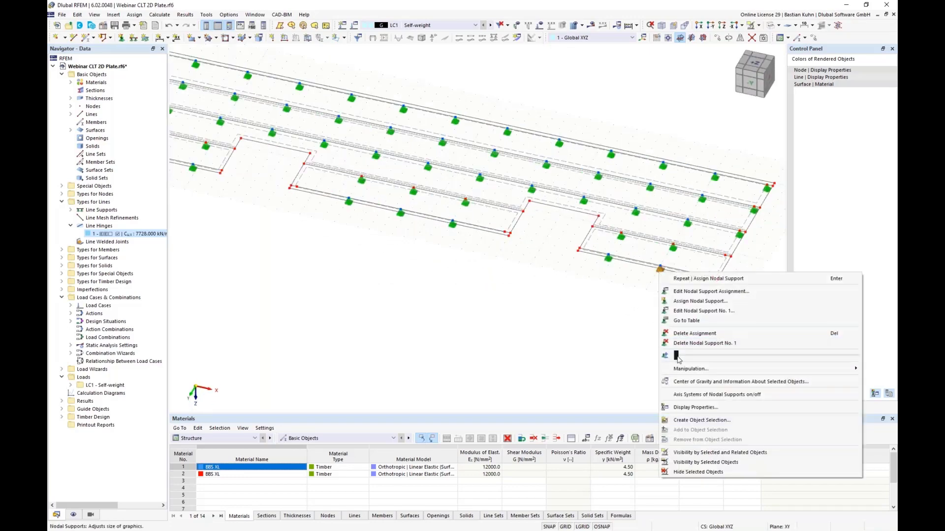
drag(676, 355, 681, 357)
click(545, 357)
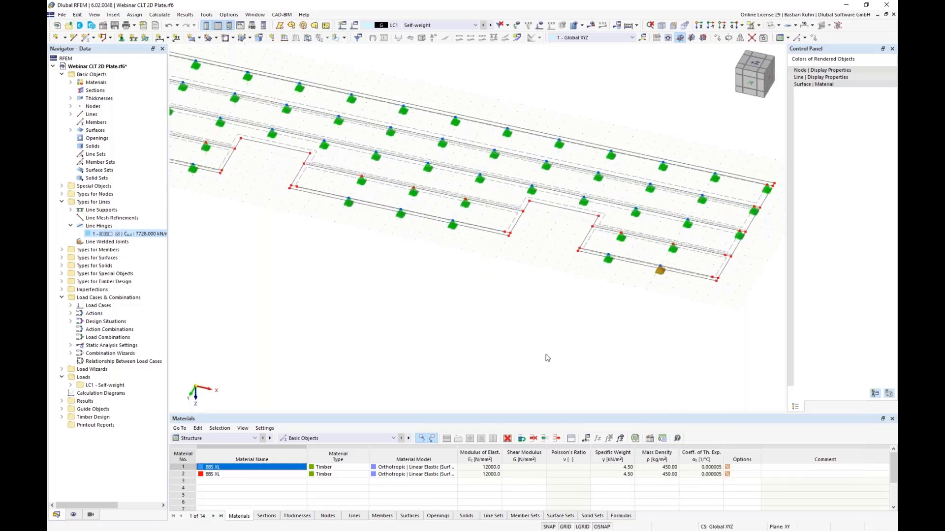
click(513, 263)
scroll(513, 264, down, 3)
middle_drag(482, 269, 532, 289)
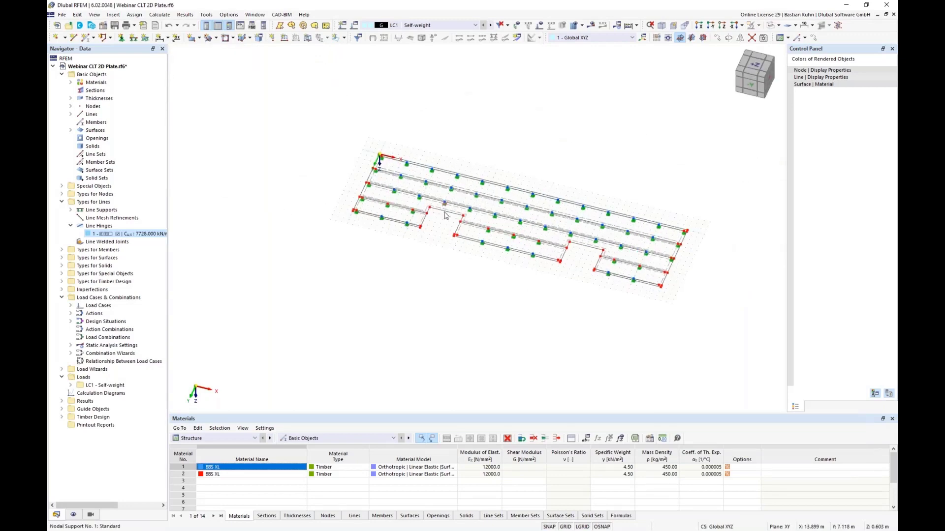
Step: Edit the Hinged line support to use the Local xyz system and release ux and uy, keeping only uz restrained
scroll(435, 225, up, 2)
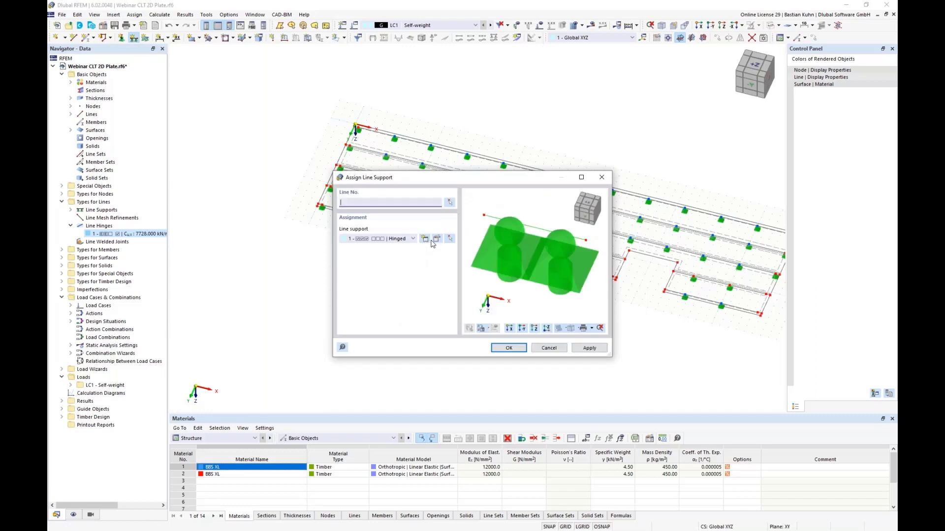
click(436, 242)
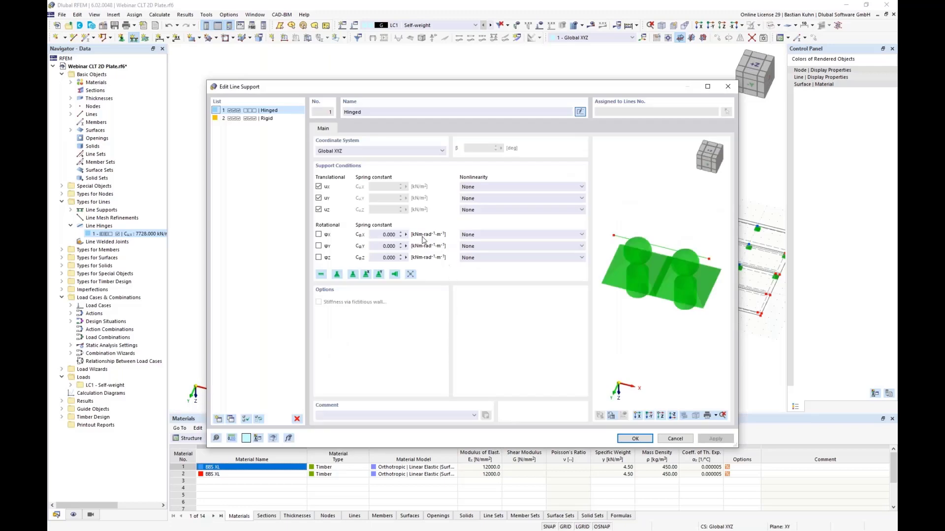
click(318, 198)
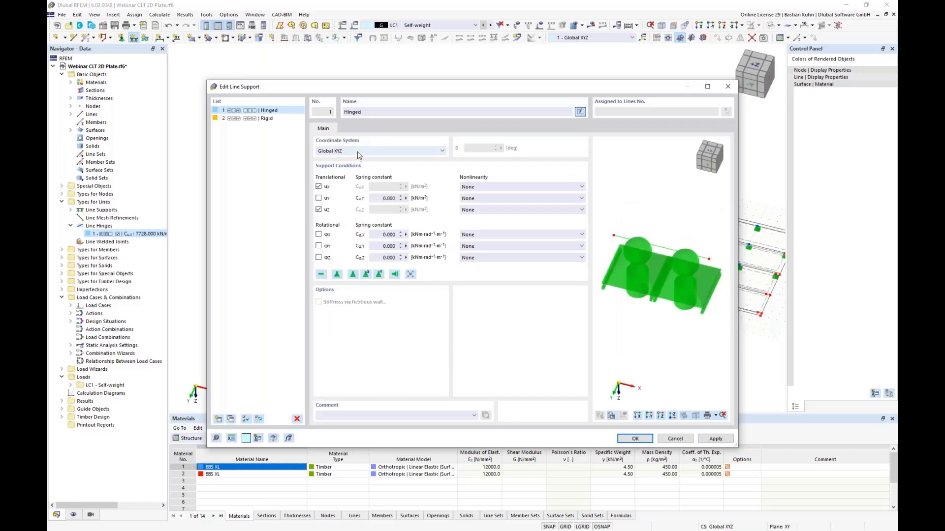
click(358, 151)
click(366, 164)
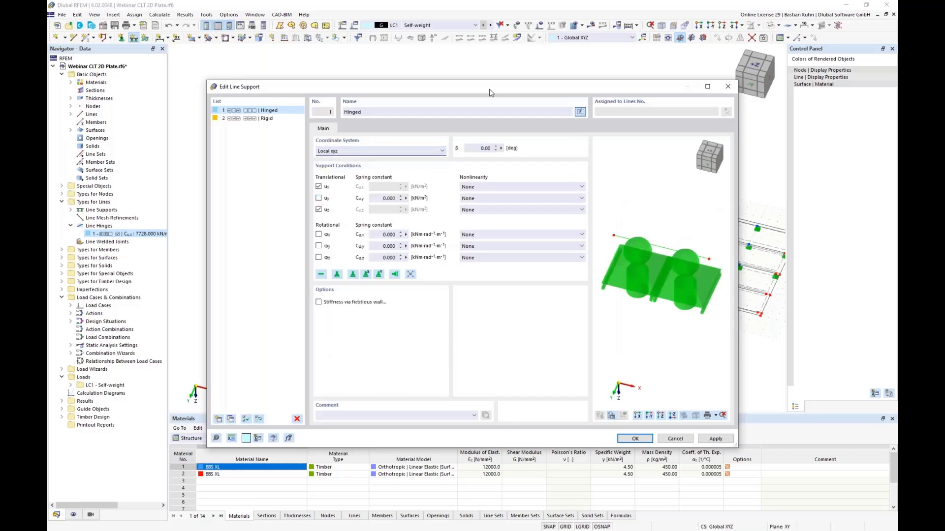
drag(492, 90, 516, 292)
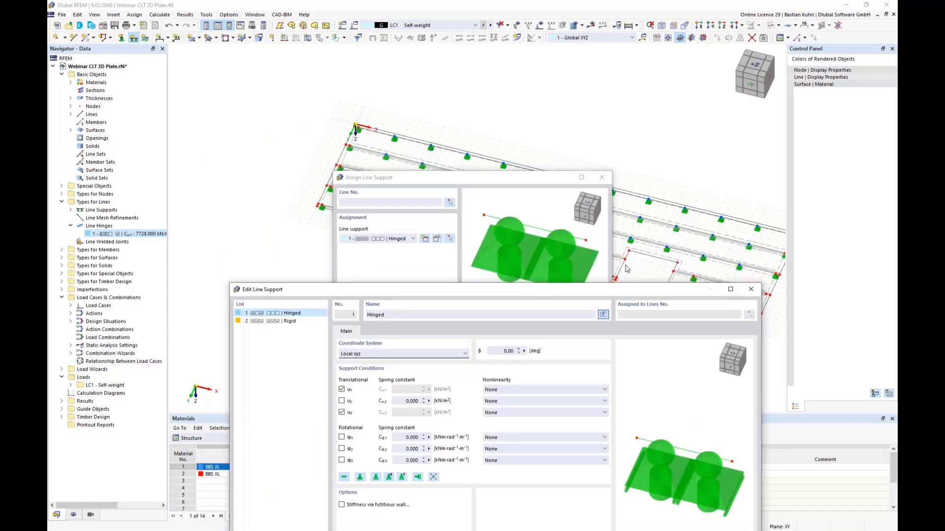
drag(562, 290, 537, 135)
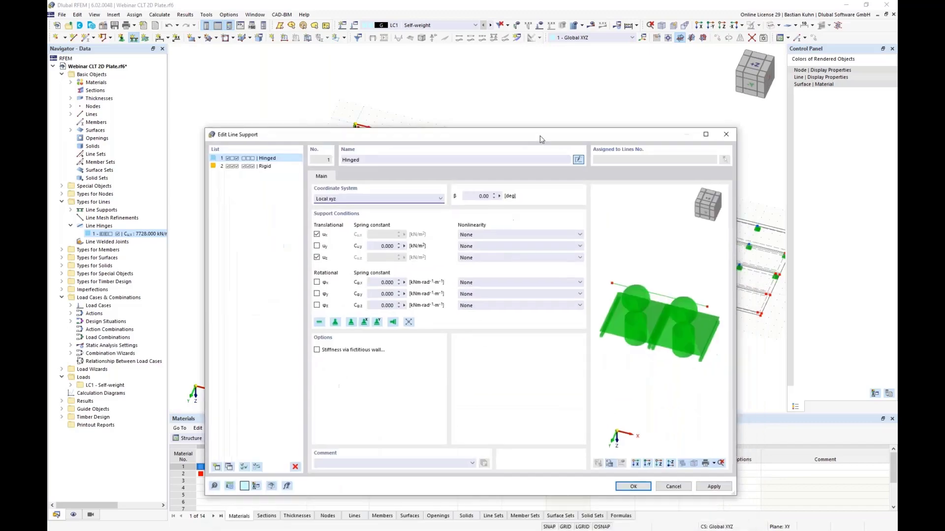
click(316, 235)
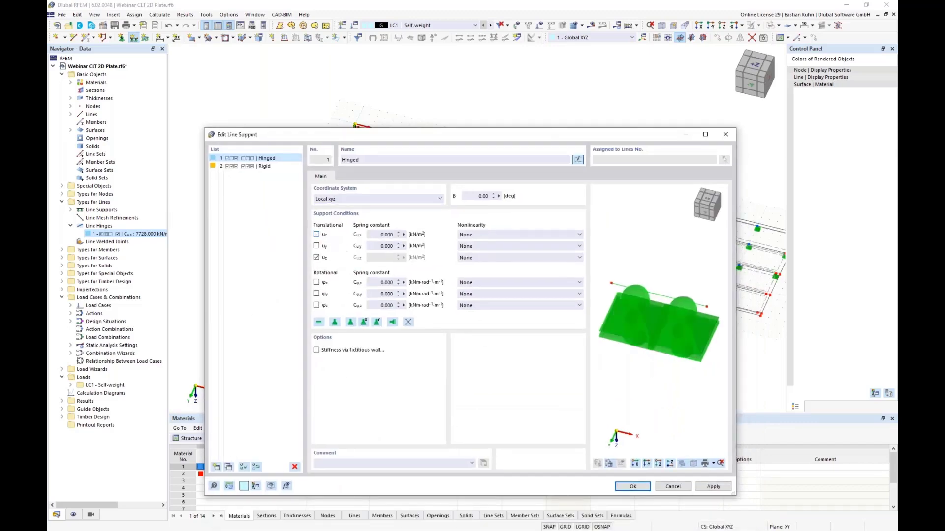
Step: Begin a formula for the line support's ux spring constant with the global parameter k_ser followed by a multiplication sign
click(403, 235)
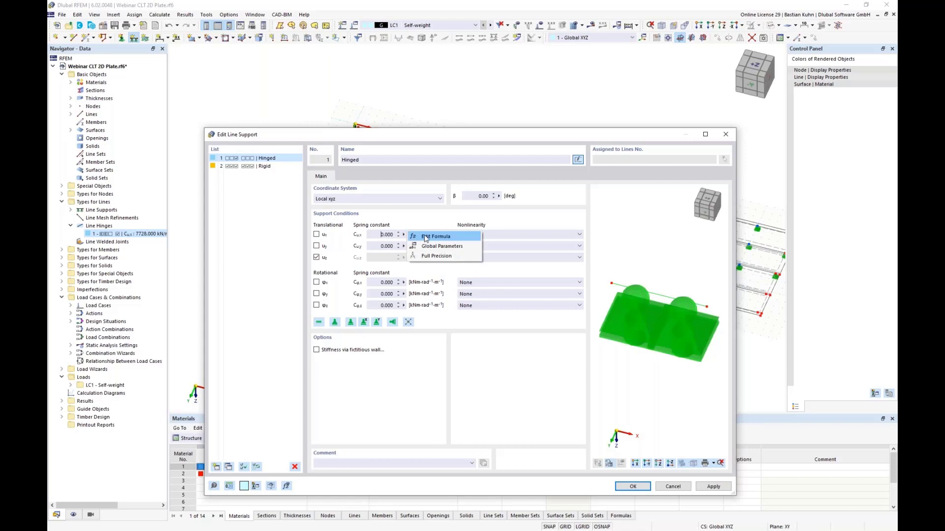
click(426, 238)
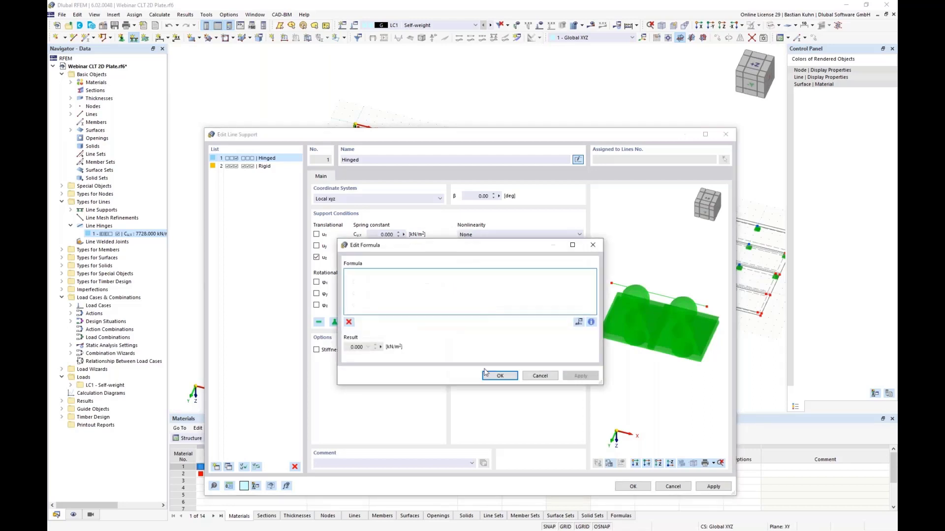
click(579, 322)
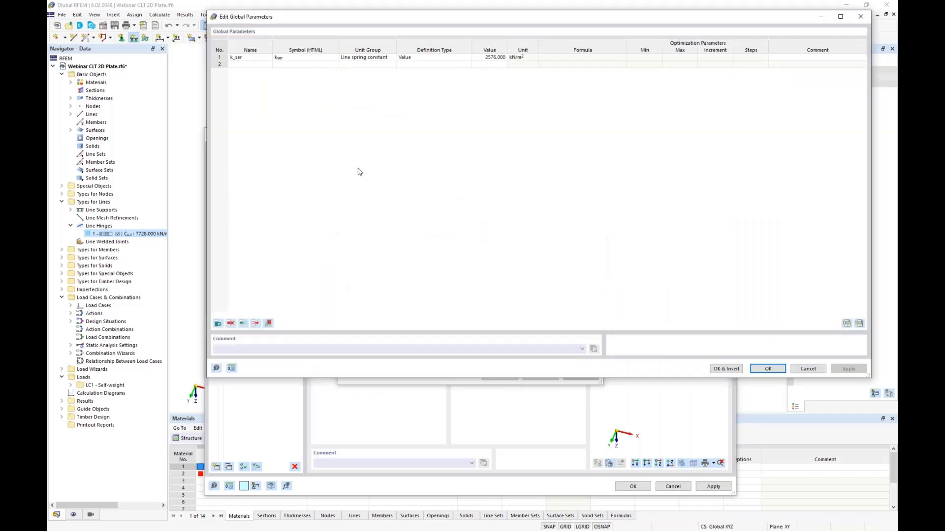
double_click(241, 58)
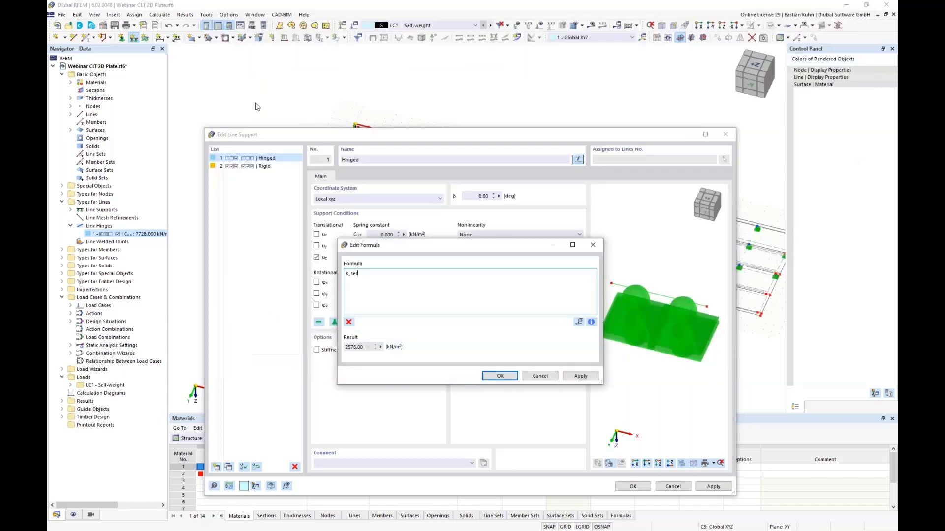
text(*)
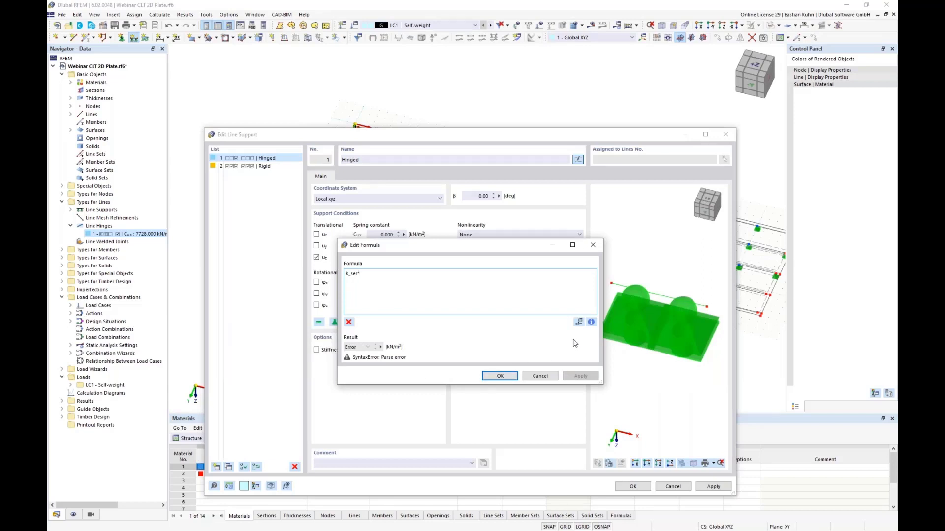
Step: Multiply k_ser by the comment property of line support 1, giving k_ser*line_supports[1].comment
click(591, 323)
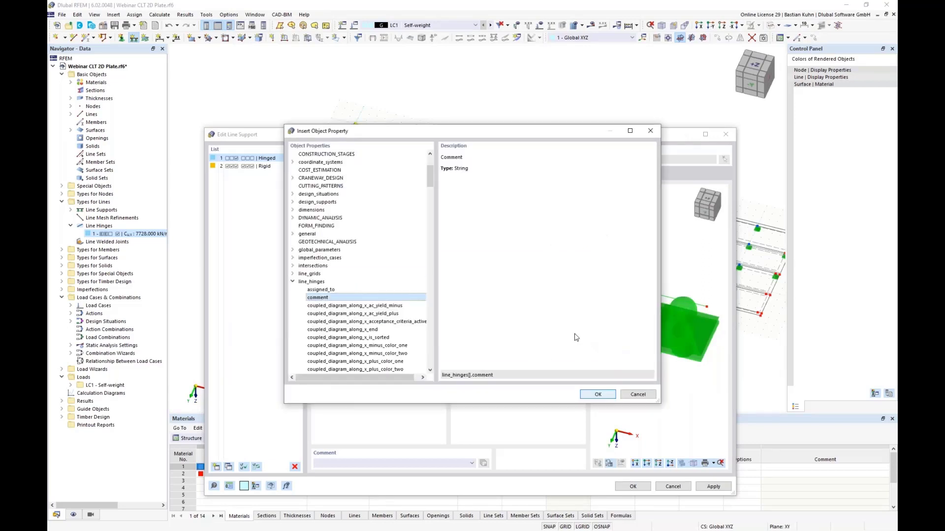
click(293, 282)
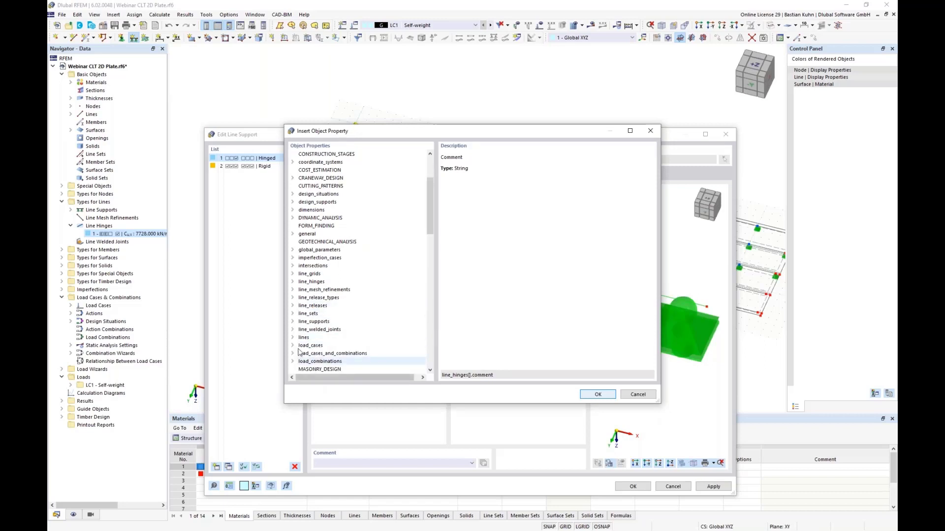
click(293, 321)
scroll(304, 333, down, 4)
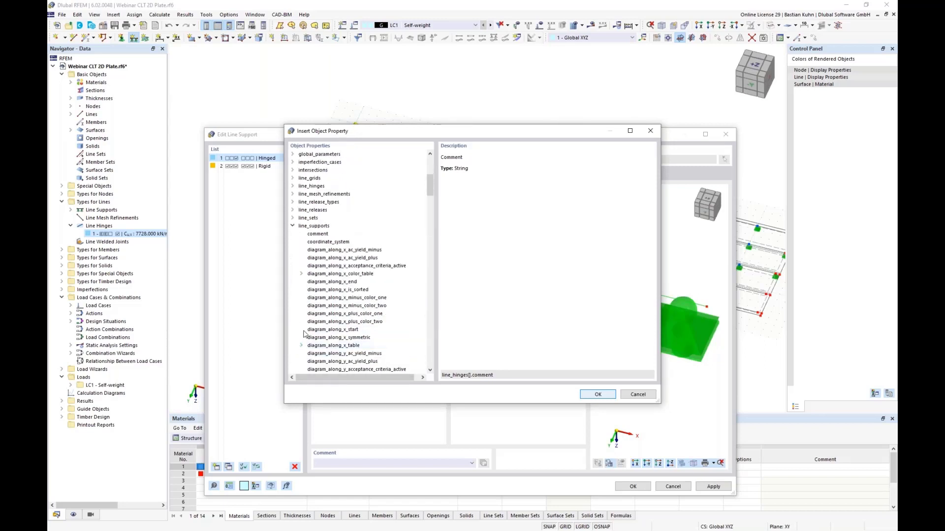
click(319, 234)
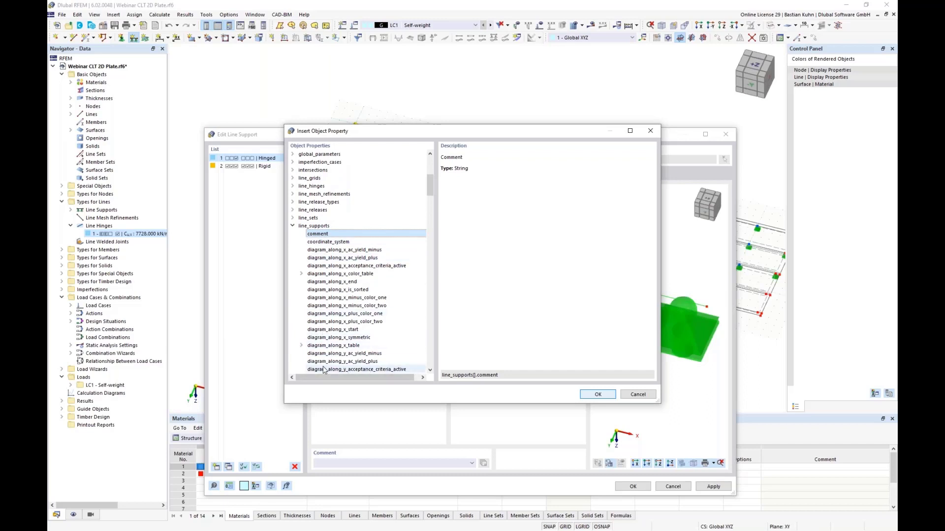
scroll(345, 314, down, 7)
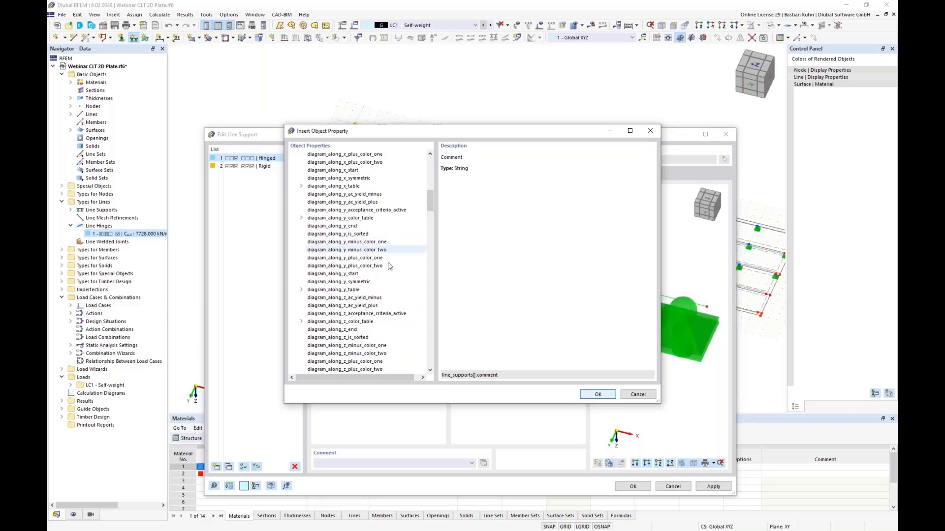
scroll(394, 251, down, 6)
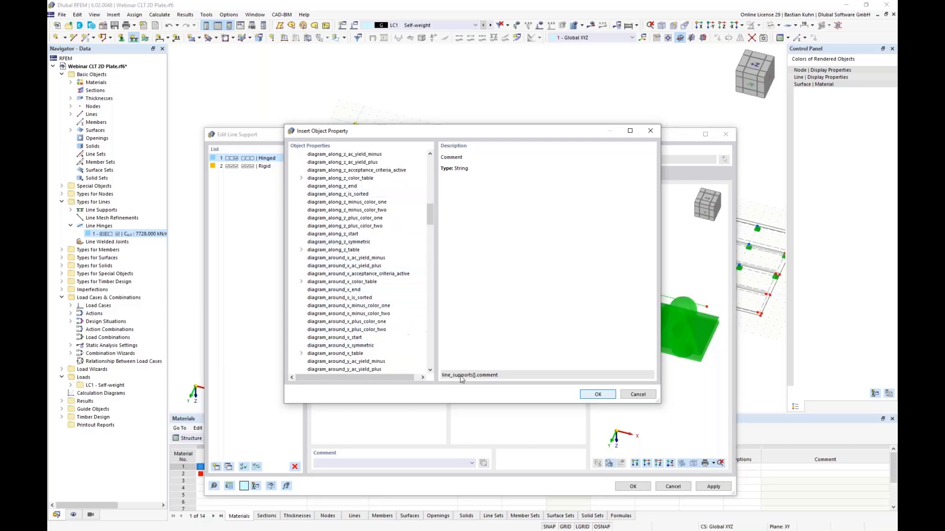
click(586, 396)
text(1].comment)
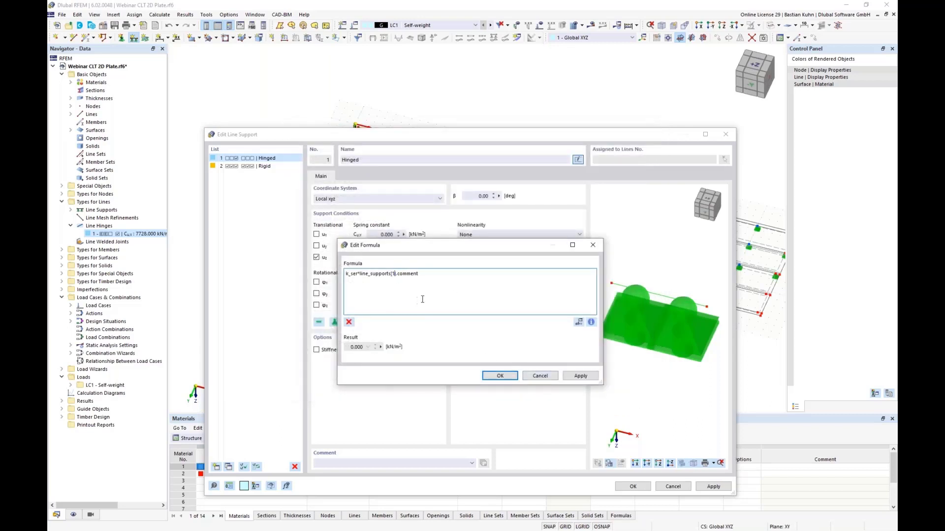
Step: Reduce the comment in the formula to its first character with .slice(0,1), and accept the formula
text(.slice(0,1)
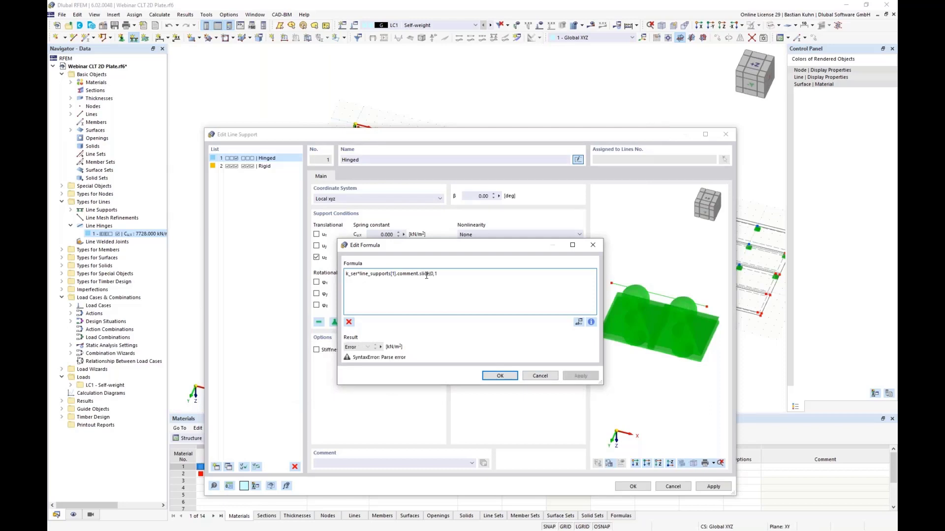
text())
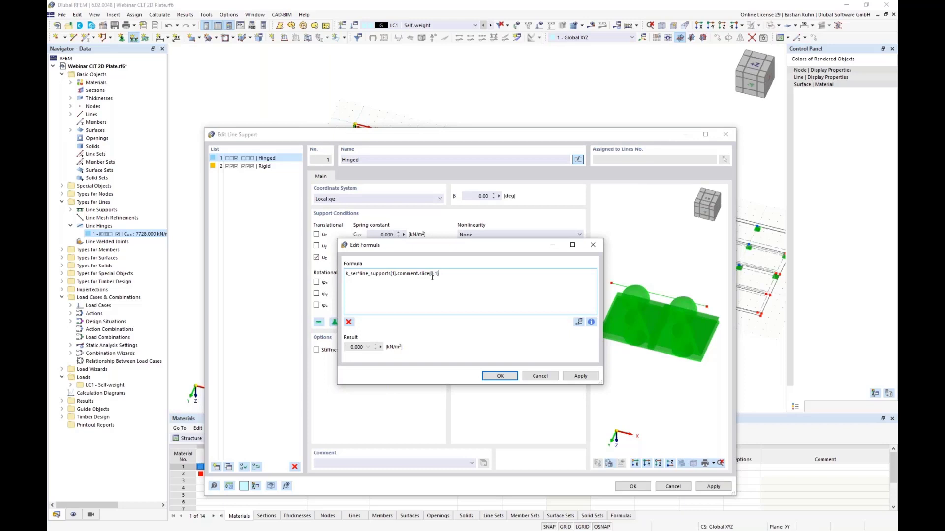
click(487, 377)
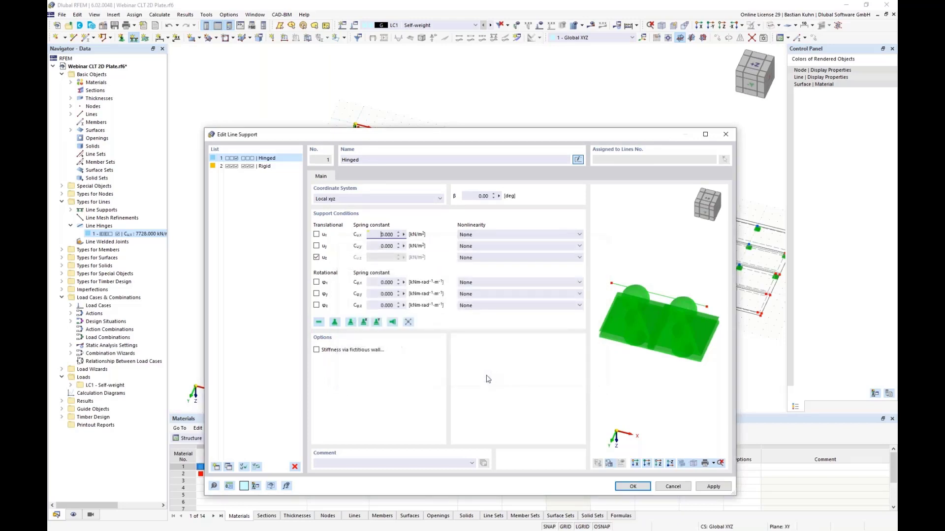
Step: Enter 3 Screws as the line support's comment and update the ux spring constant
click(322, 464)
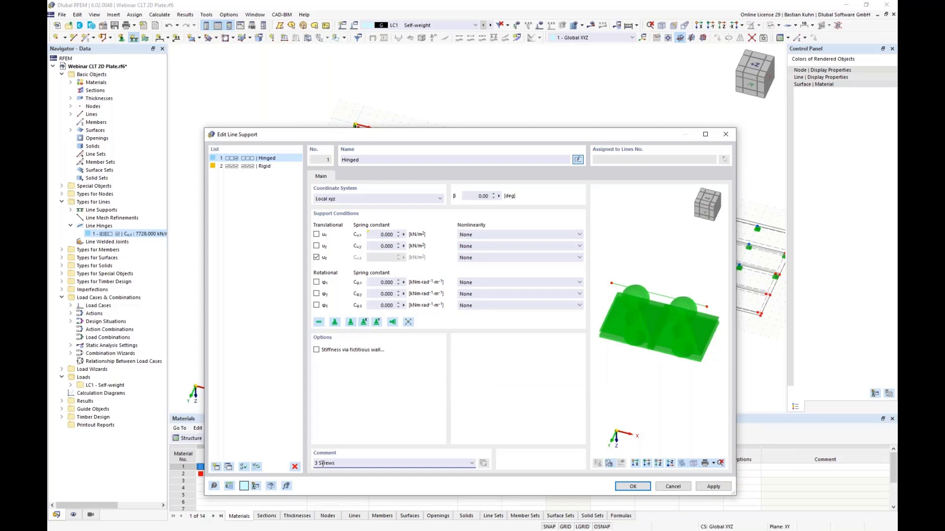
click(375, 238)
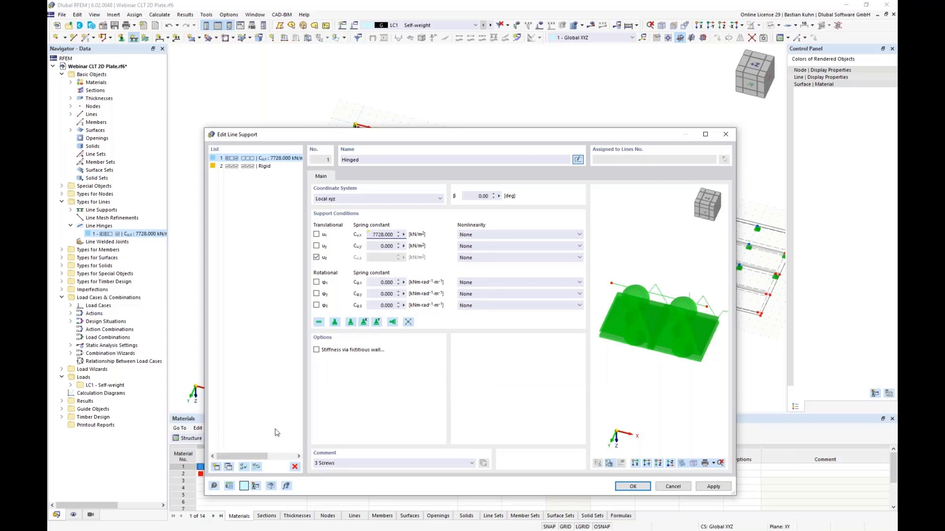
Step: Test the spring formula by changing the comment's screw count to 4, and restore it to 3 Screws
click(317, 463)
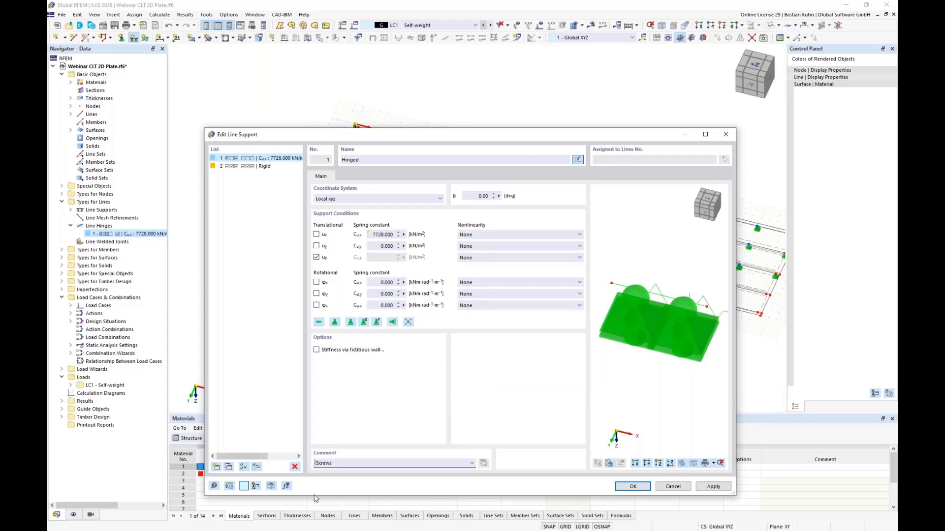
text(4)
click(371, 234)
click(315, 466)
key(Delete)
key(Delete)
text(3)
click(374, 234)
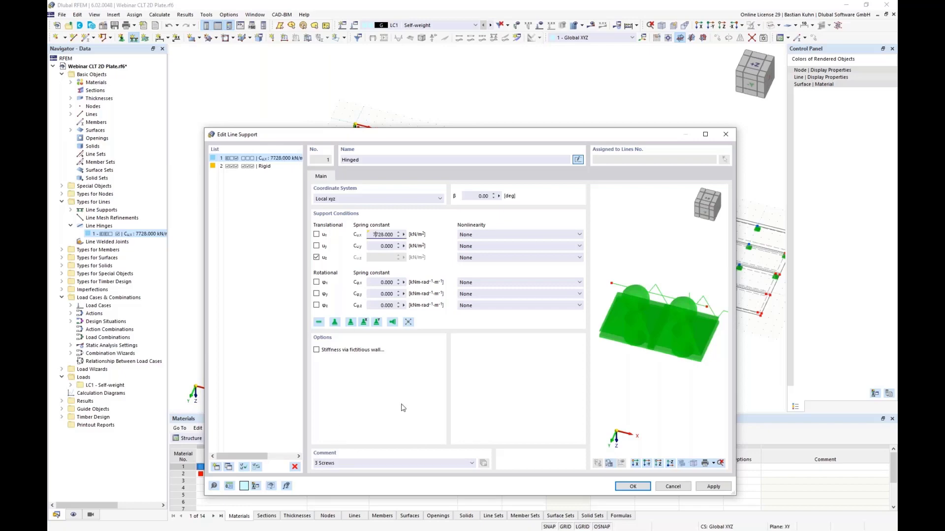
Step: Accept the 3 Screws line support and assign it to all edges of the first recess
click(633, 487)
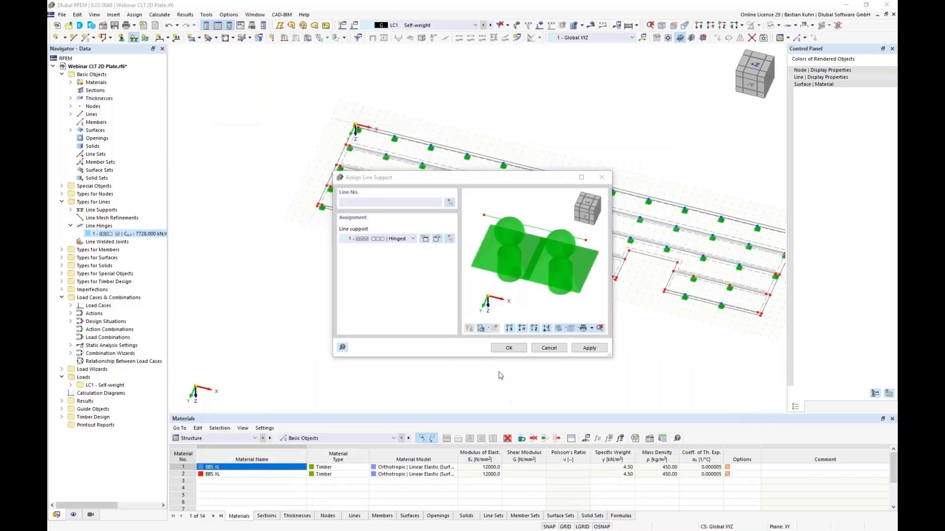
click(507, 348)
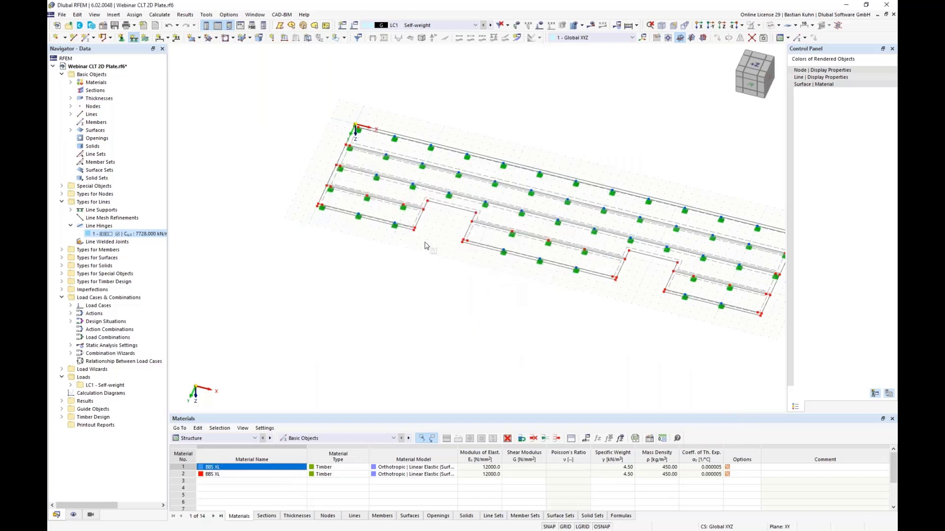
scroll(424, 241, up, 2)
scroll(423, 240, up, 3)
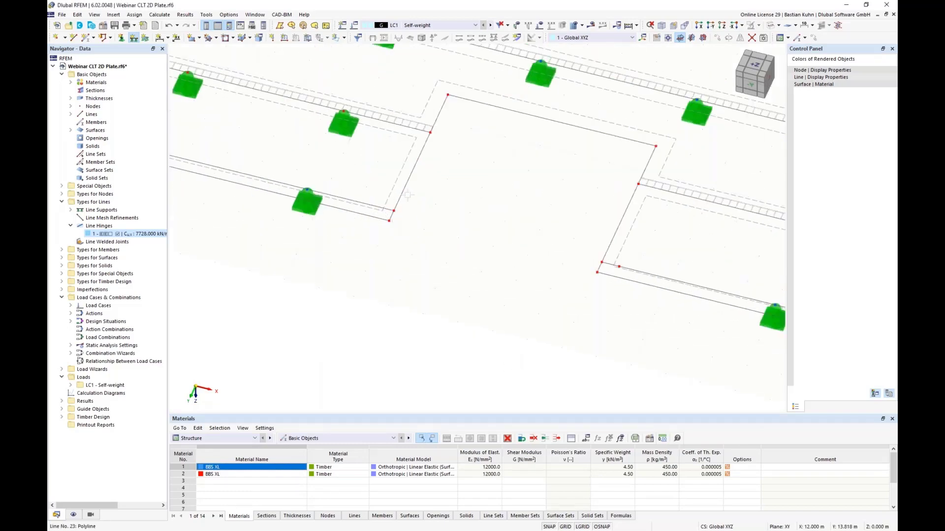
click(408, 194)
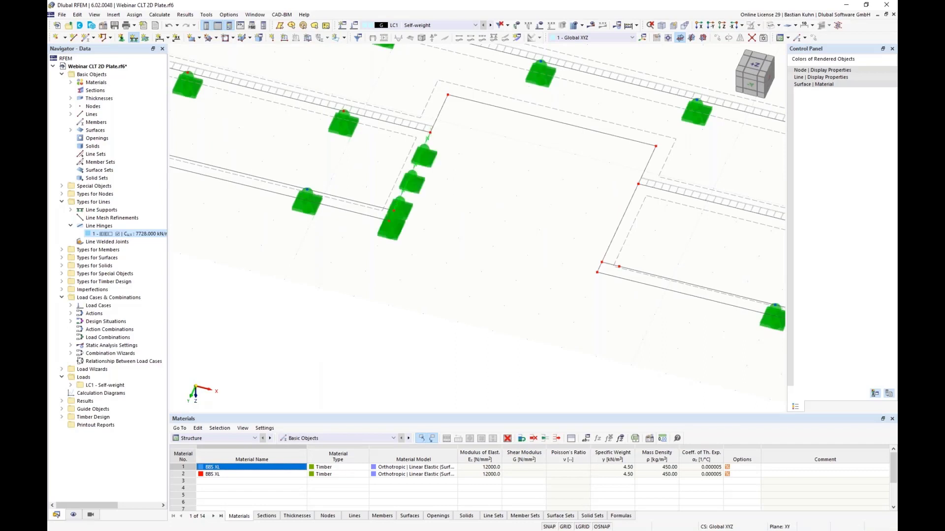
click(443, 112)
click(507, 109)
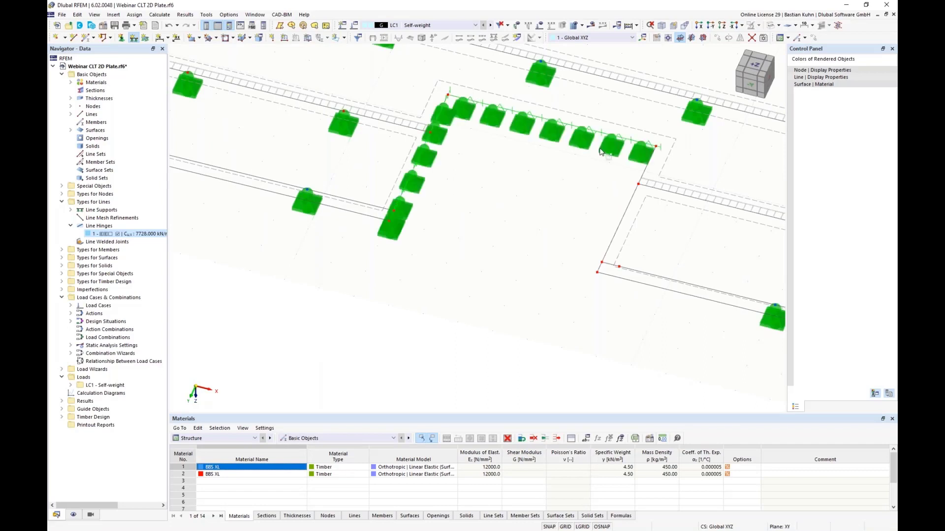
click(644, 170)
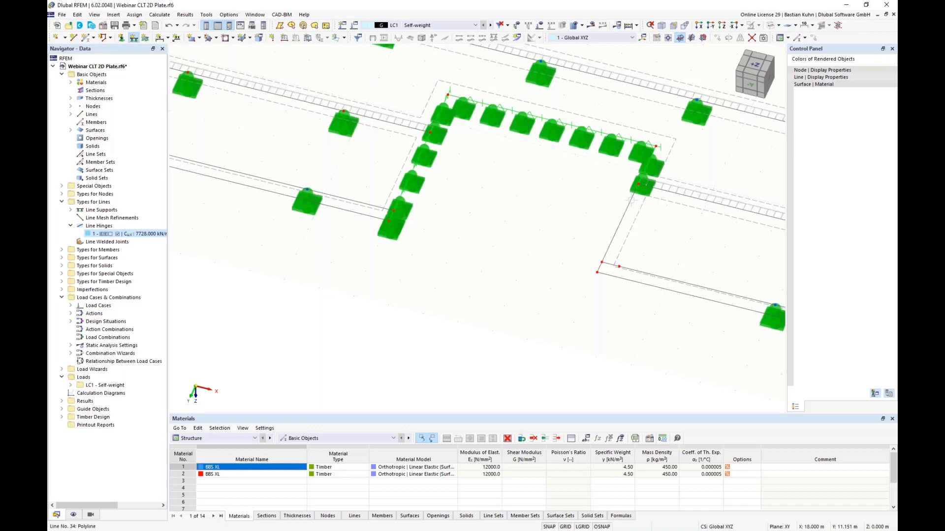
click(631, 203)
click(599, 269)
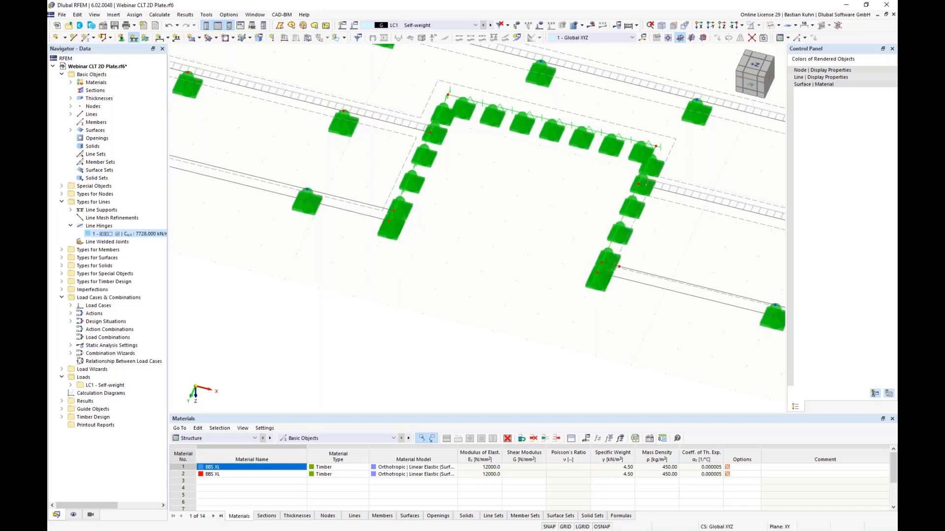
Step: Assign the same line support to all edge lines of the second recess, including the short corner segments
scroll(597, 298, down, 2)
middle_drag(391, 258, 361, 254)
scroll(360, 255, down, 3)
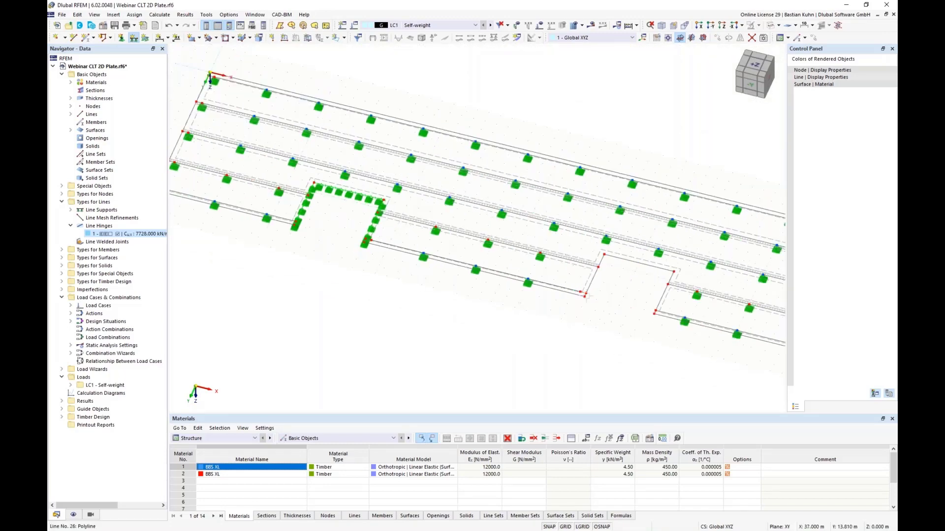
scroll(596, 236, up, 5)
click(569, 296)
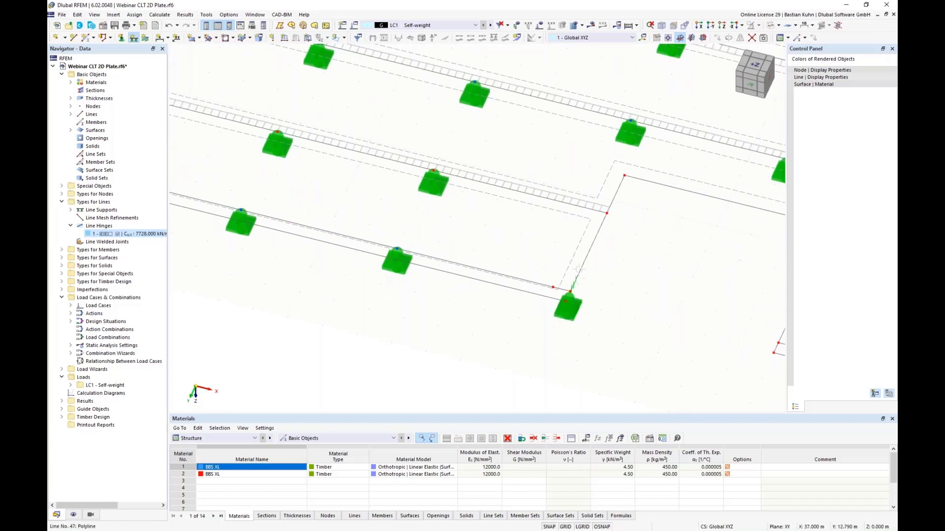
click(615, 195)
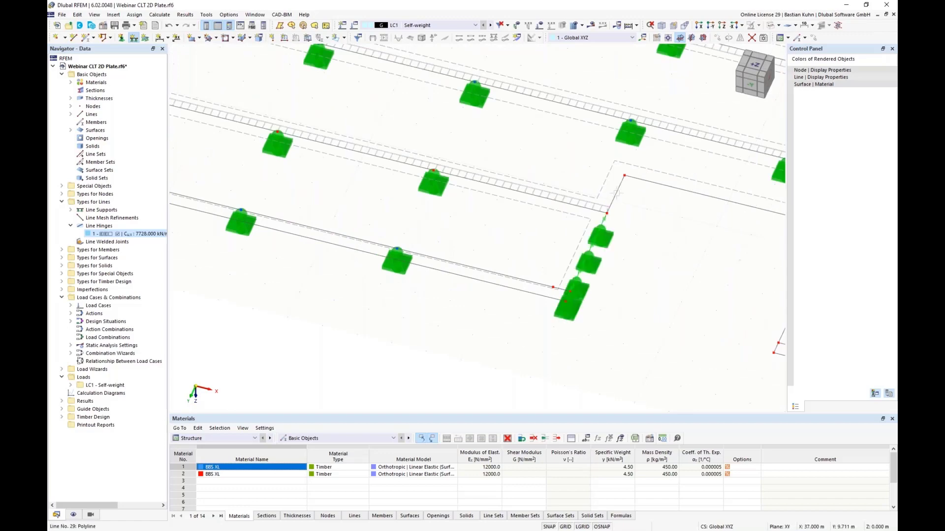
click(644, 180)
scroll(648, 234, down, 3)
middle_drag(648, 233, 446, 232)
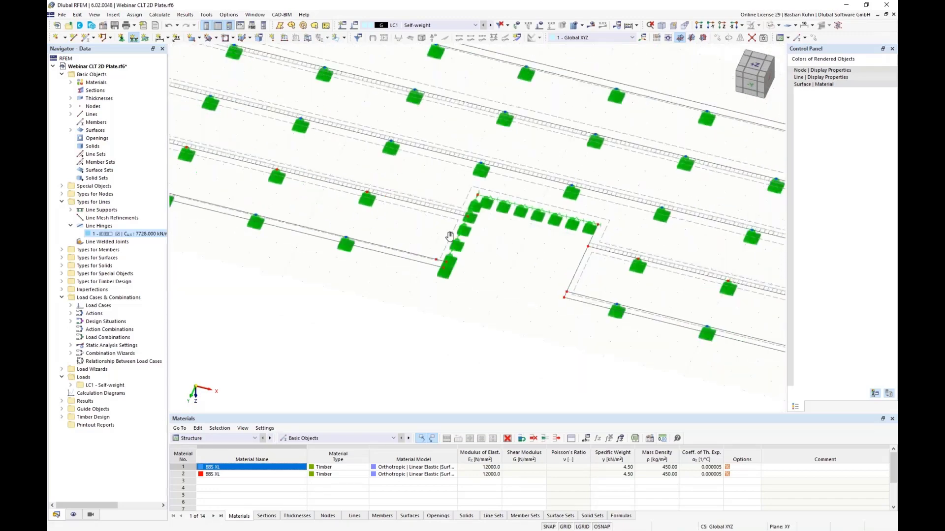
click(545, 237)
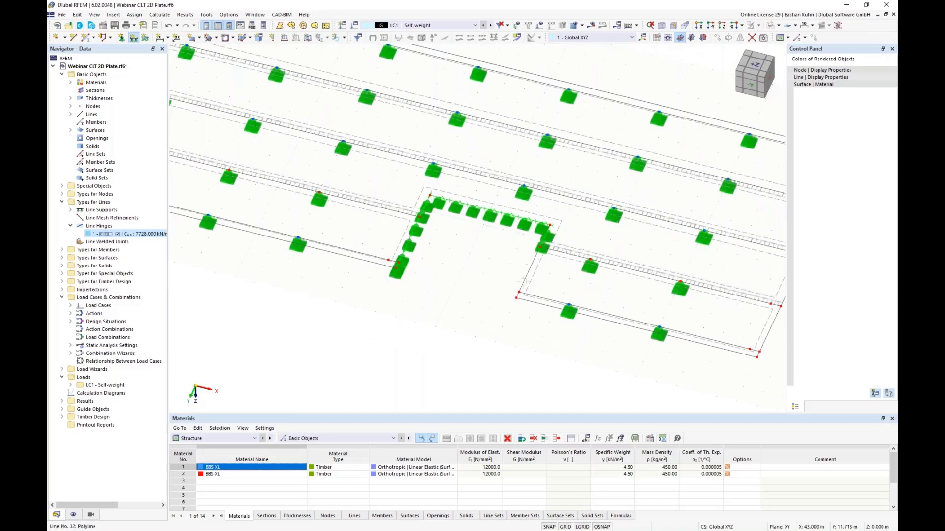
click(523, 282)
scroll(515, 295, up, 5)
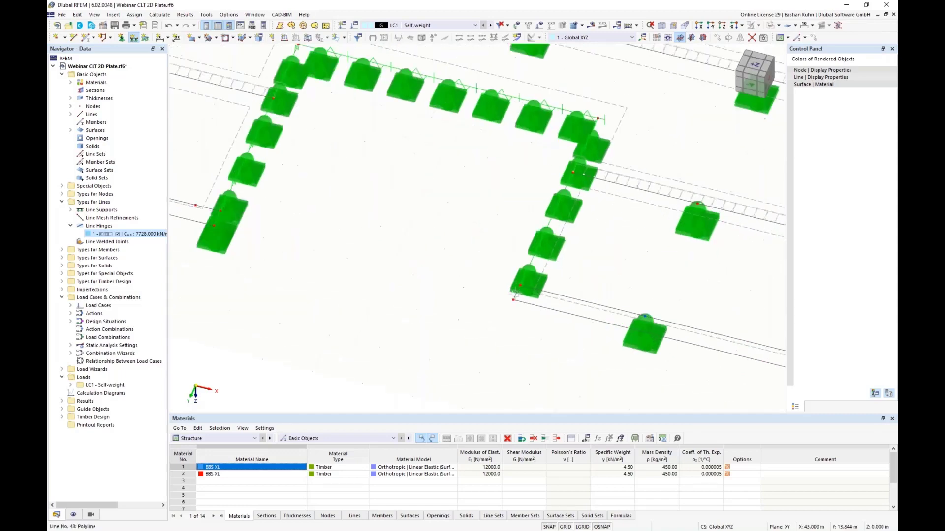
click(515, 295)
scroll(512, 296, down, 2)
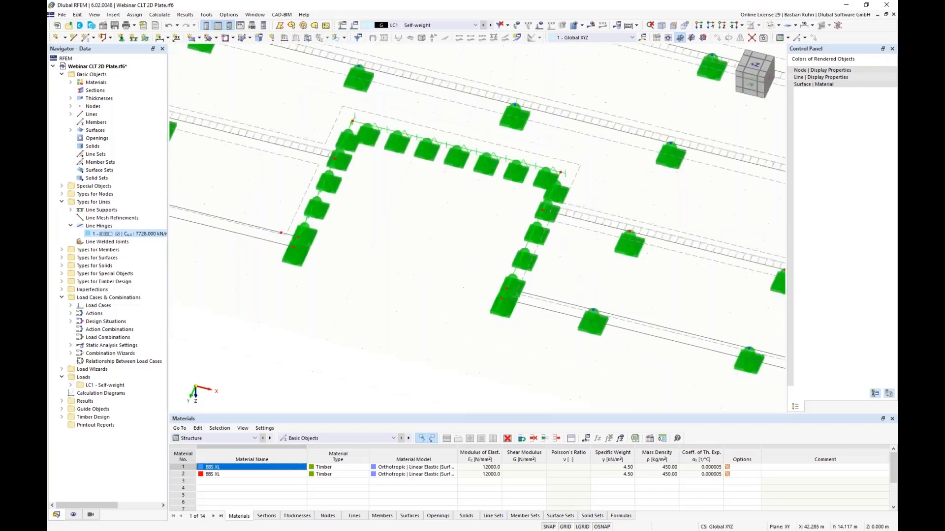
Step: Add a linear dimension chain along the plate's recessed long side, through the recess corners, offset about 2.6 m outward
scroll(512, 295, down, 4)
middle_drag(451, 312, 562, 310)
ctrl+middle_drag(562, 310, 552, 292)
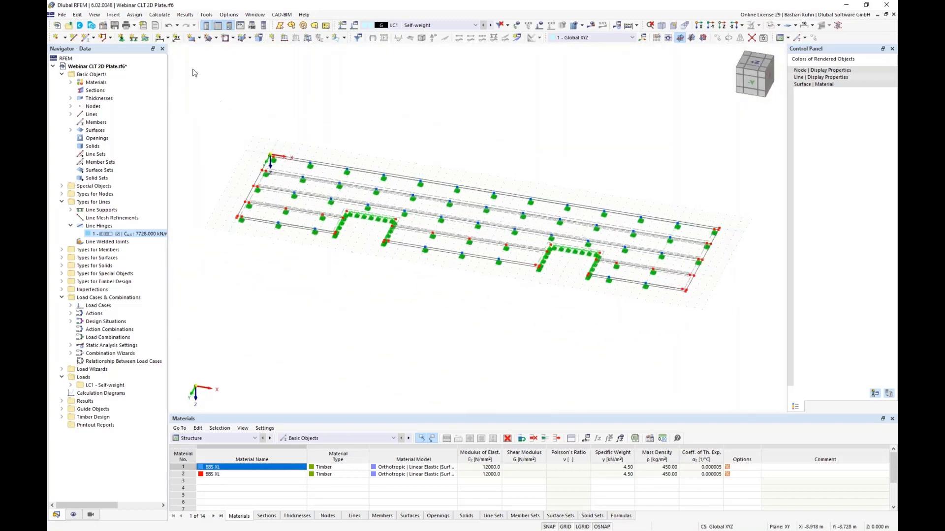
click(161, 40)
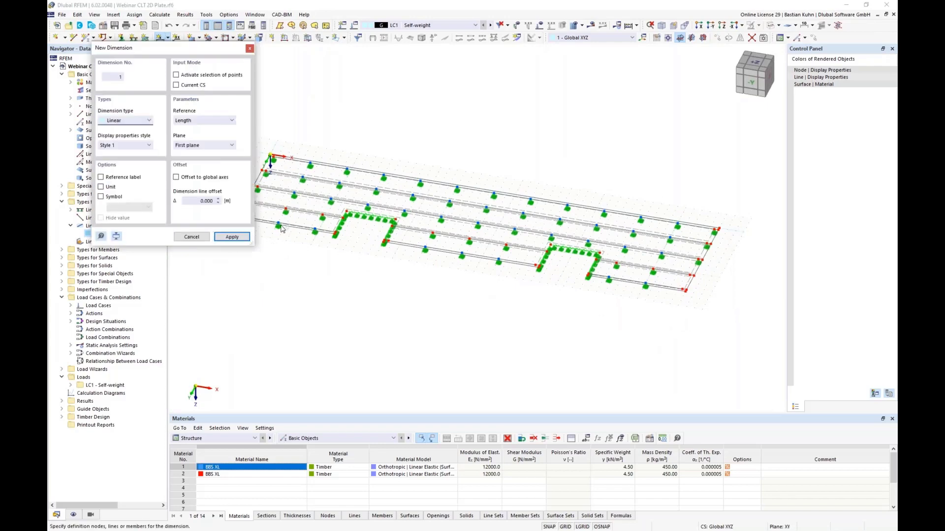
middle_drag(431, 118, 440, 113)
scroll(283, 189, up, 5)
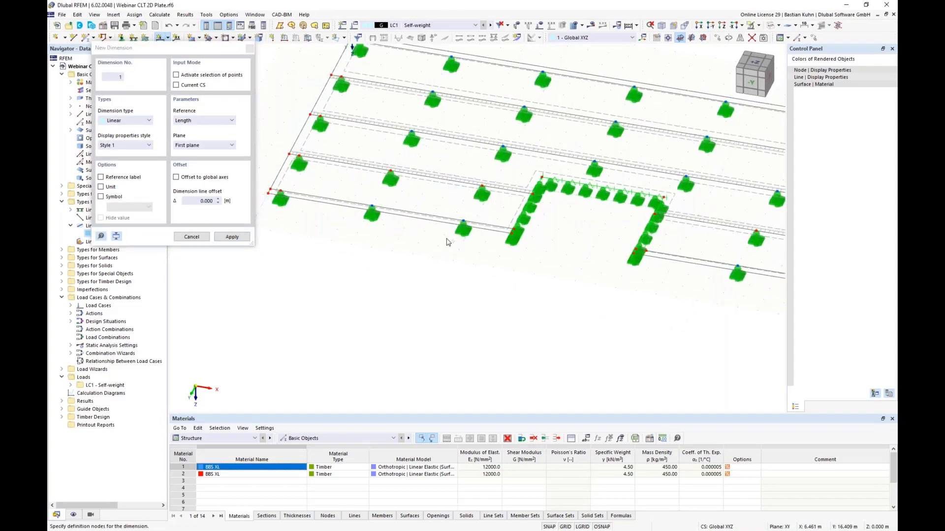
click(512, 234)
scroll(605, 270, down, 3)
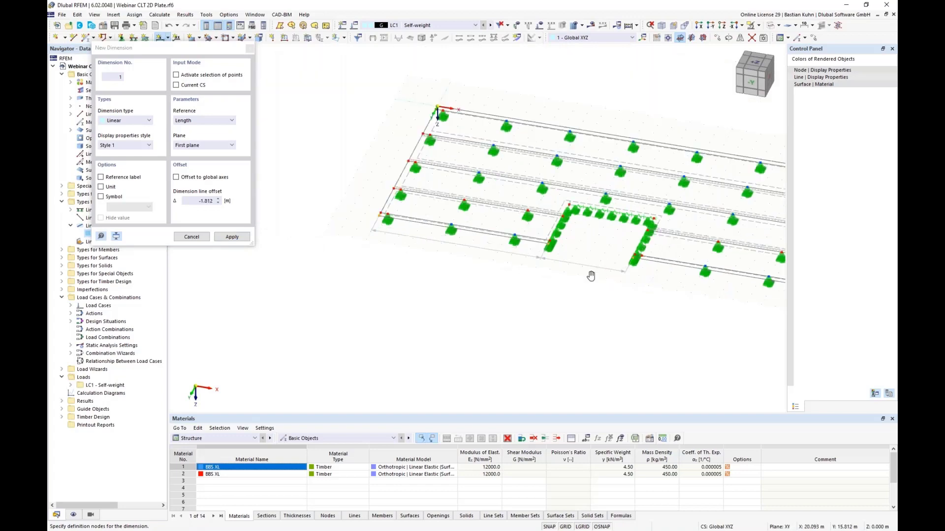
scroll(689, 285, up, 4)
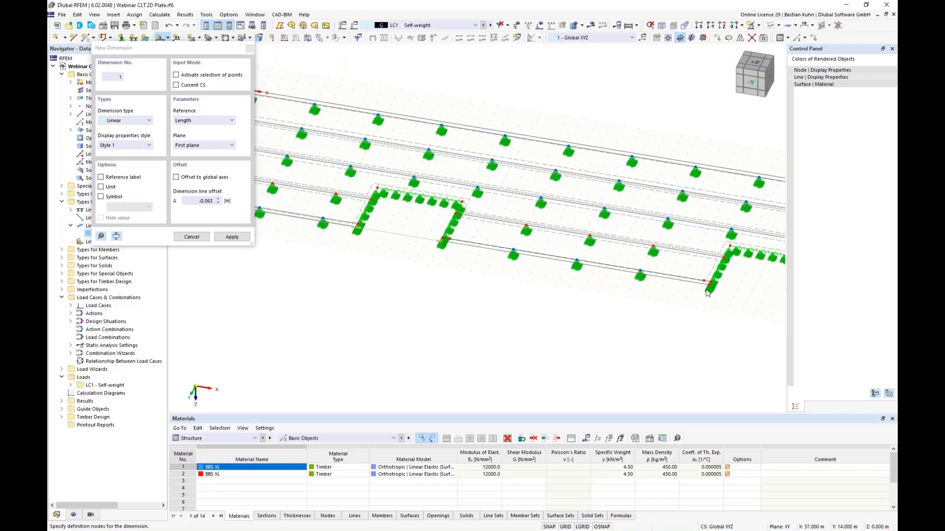
middle_drag(727, 314, 516, 277)
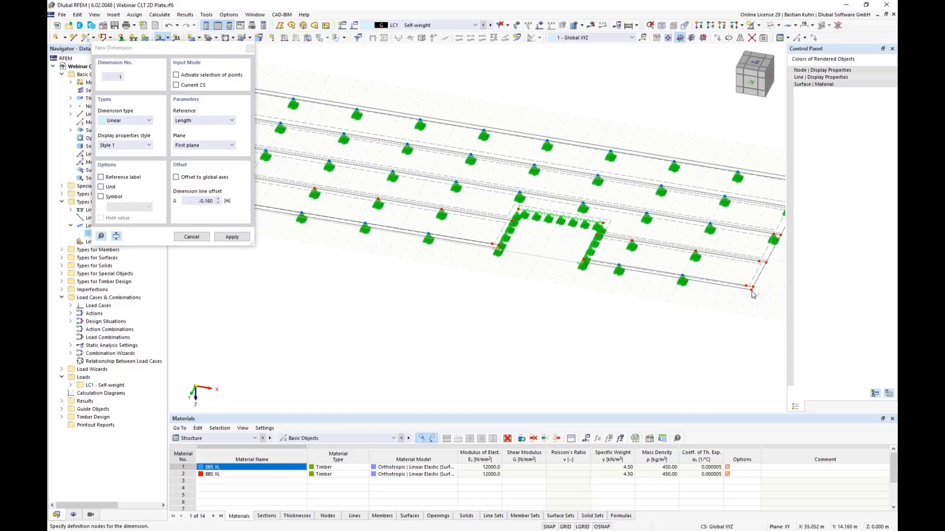
click(719, 330)
scroll(731, 324, down, 2)
scroll(738, 310, up, 2)
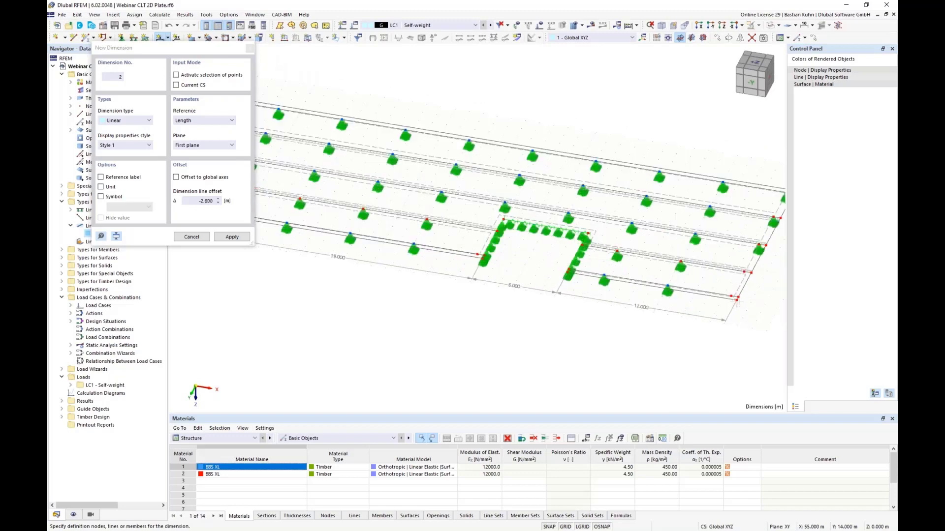
Step: Dimension the full width of the plate along its short end farthest from the origin
click(737, 301)
middle_drag(781, 238, 636, 255)
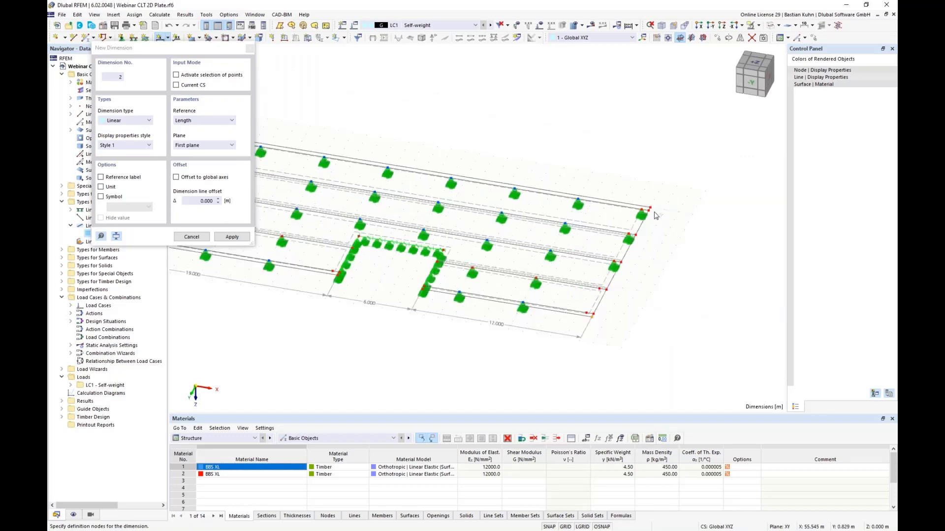
click(682, 238)
key(Escape)
scroll(582, 364, down, 2)
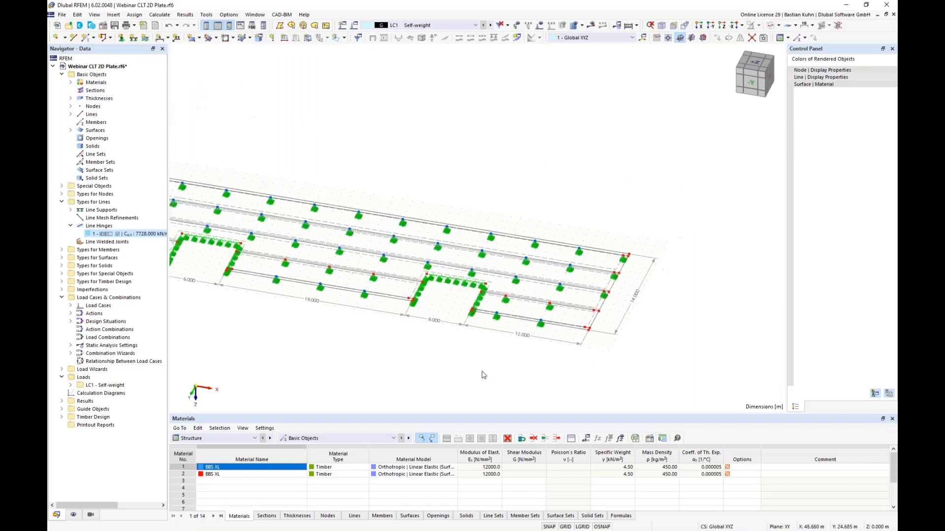
Step: Display the plate with filled surfaces and orient the whole dimensioned model in an oblique view
middle_drag(483, 374, 576, 353)
scroll(539, 356, down, 2)
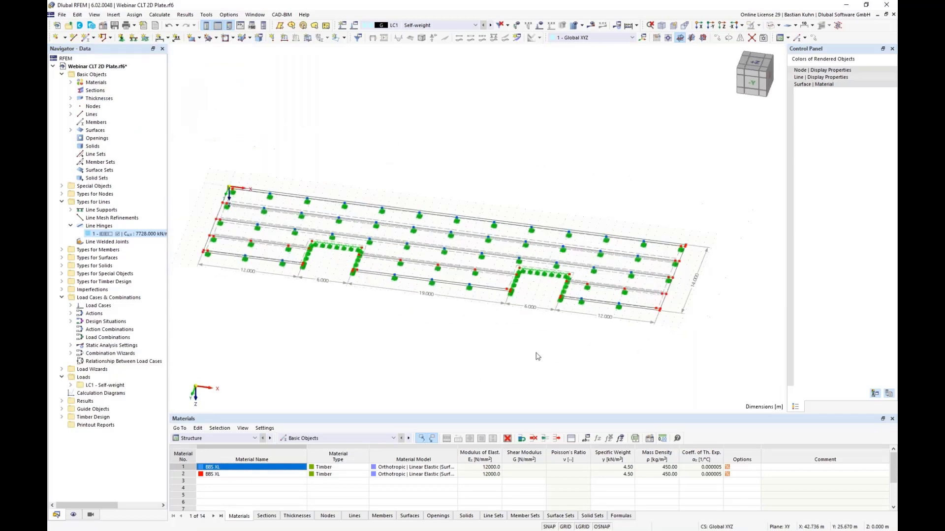
middle_drag(501, 347, 552, 321)
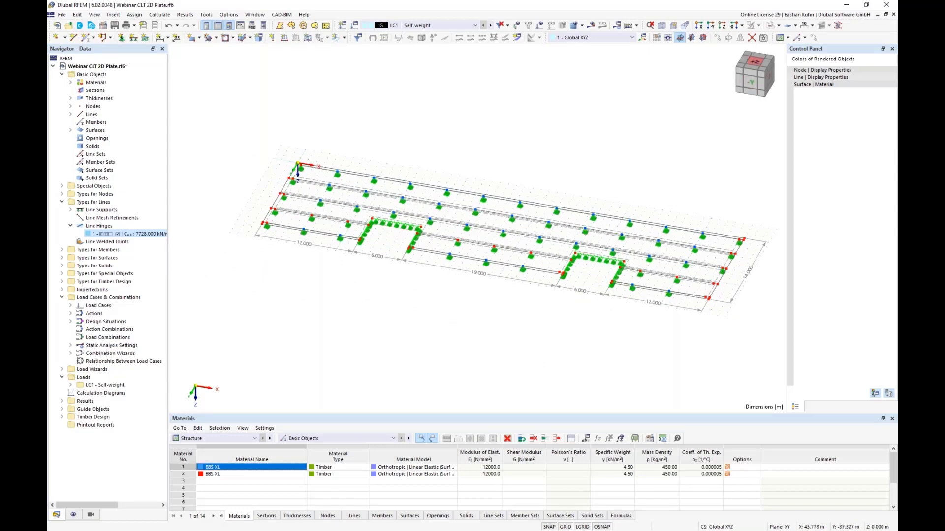
click(766, 24)
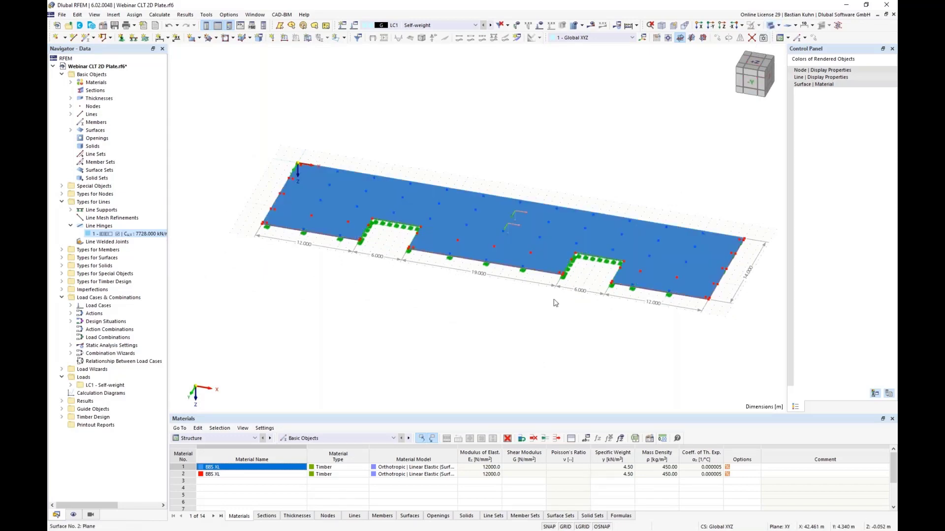
middle_drag(549, 316, 512, 295)
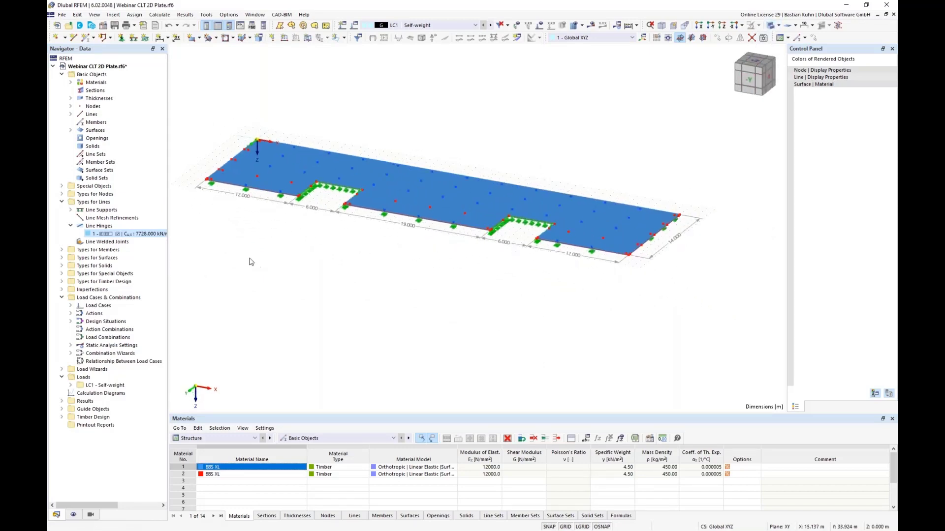
Step: Send the model graphic to a new printout report, window filling, with a height ratio of 40 %
click(136, 27)
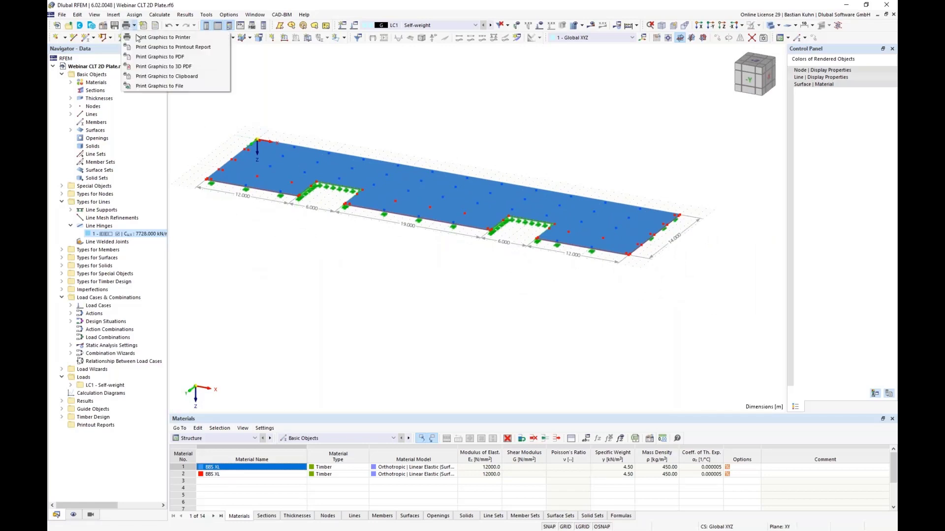
click(147, 46)
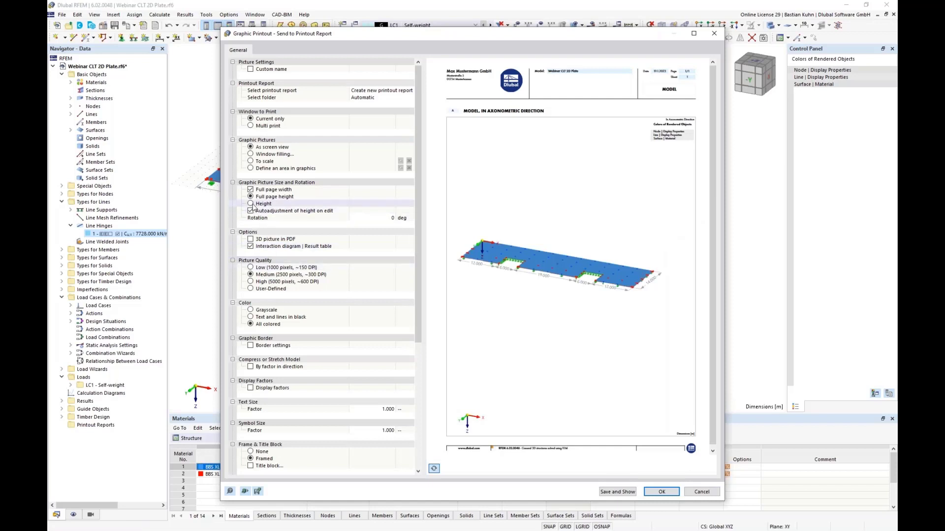
click(251, 204)
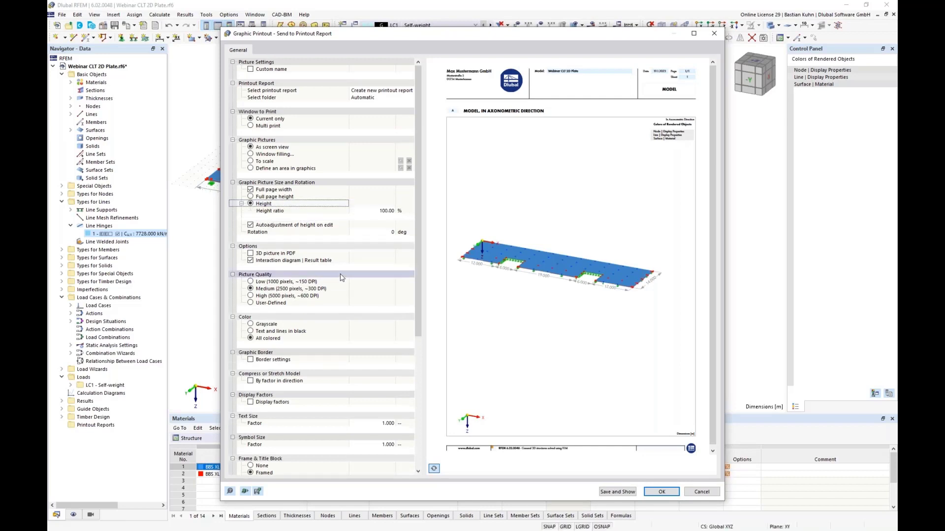
click(250, 156)
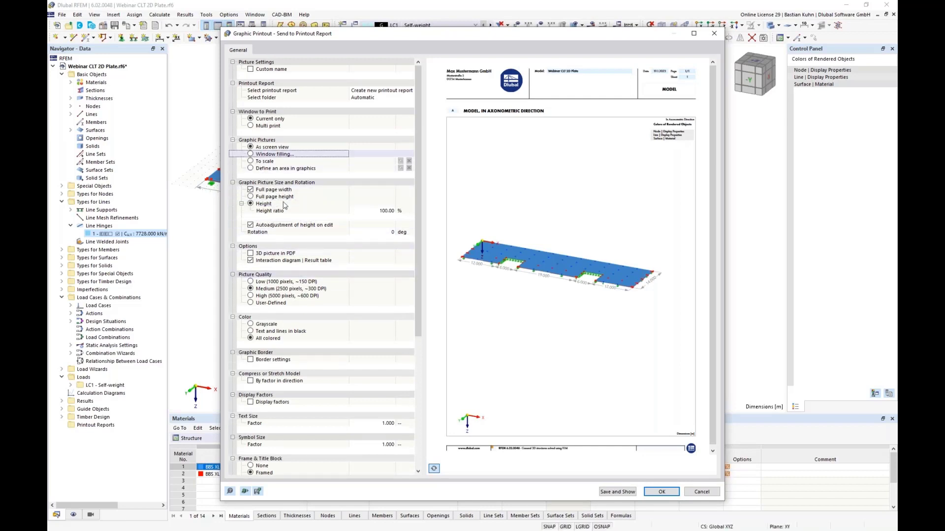
click(365, 211)
text(40)
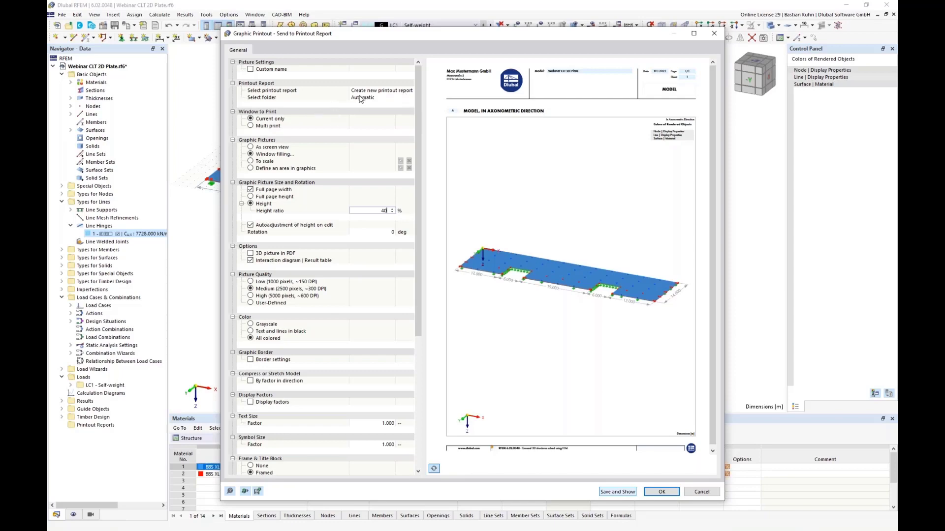
key(Return)
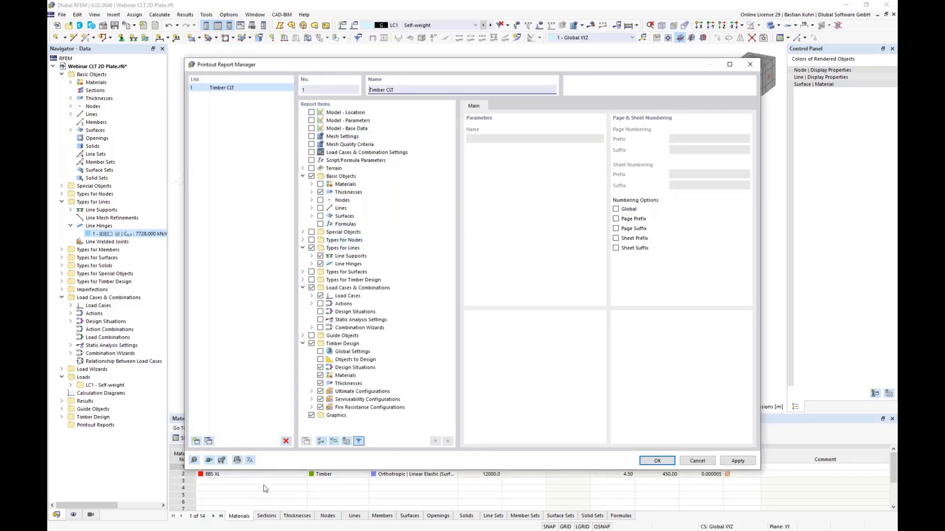
Step: Examine which report items are included in the Timber CLT printout report template
click(208, 460)
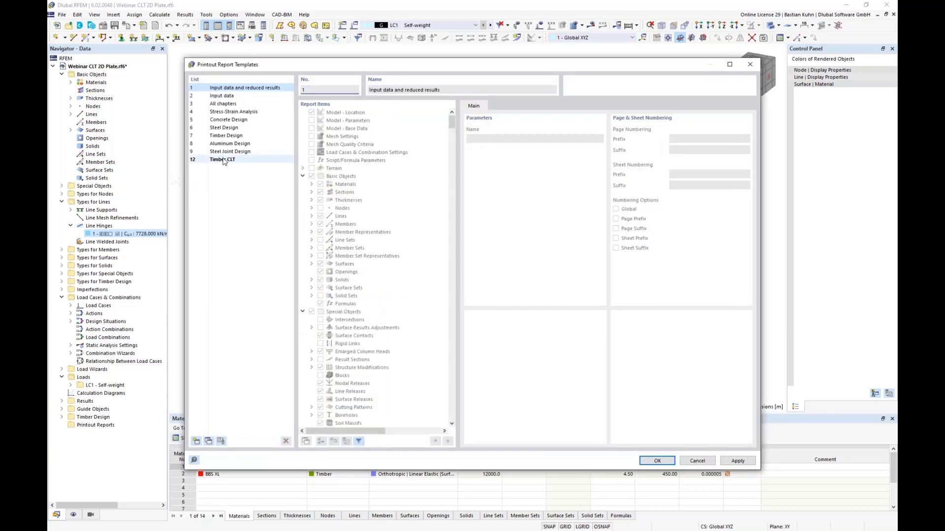
click(223, 160)
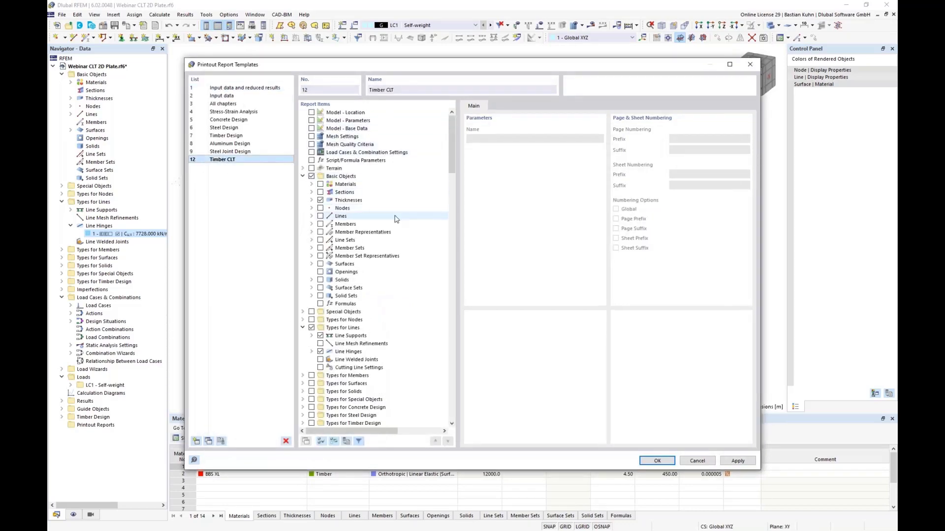
drag(452, 154, 454, 176)
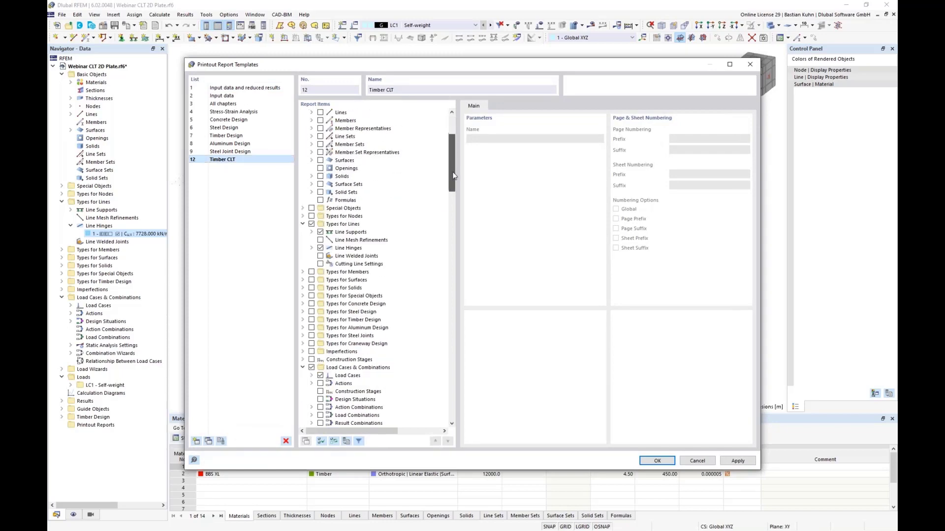
scroll(424, 232, down, 7)
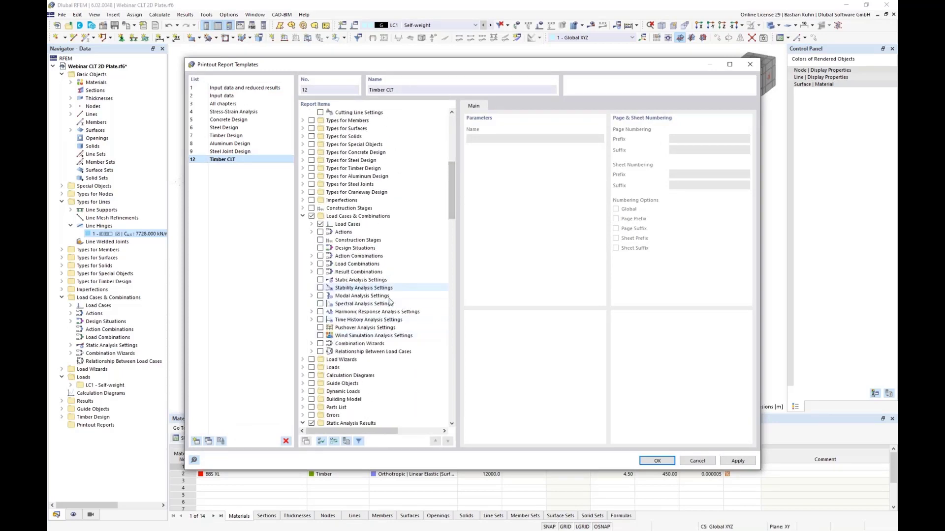
scroll(418, 297, down, 20)
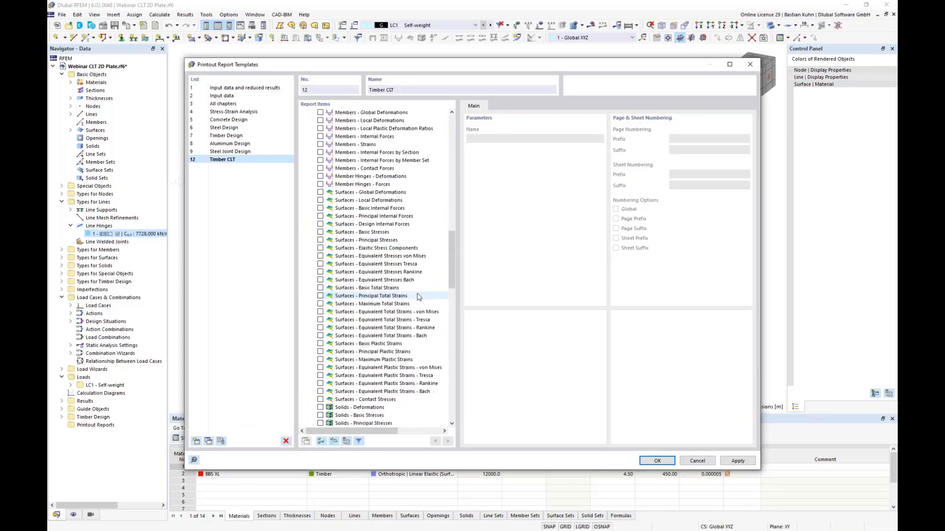
scroll(419, 296, down, 7)
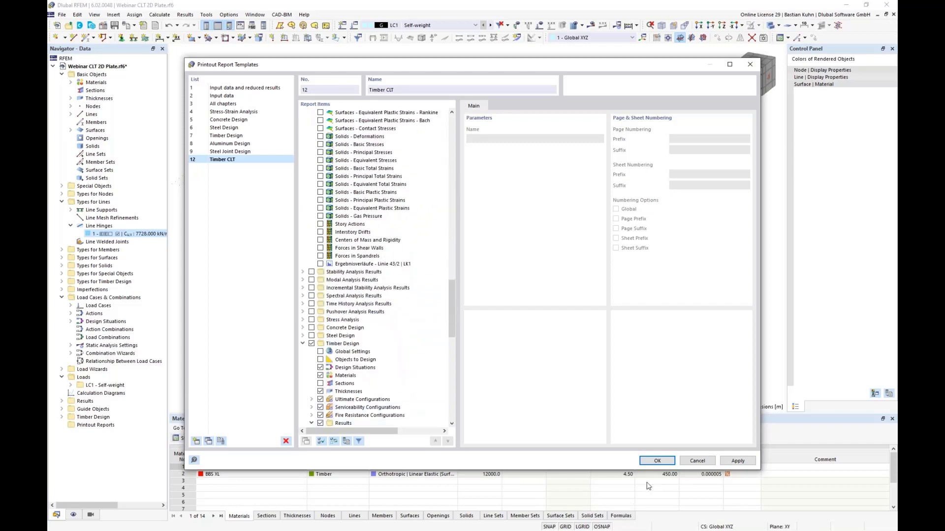
click(655, 461)
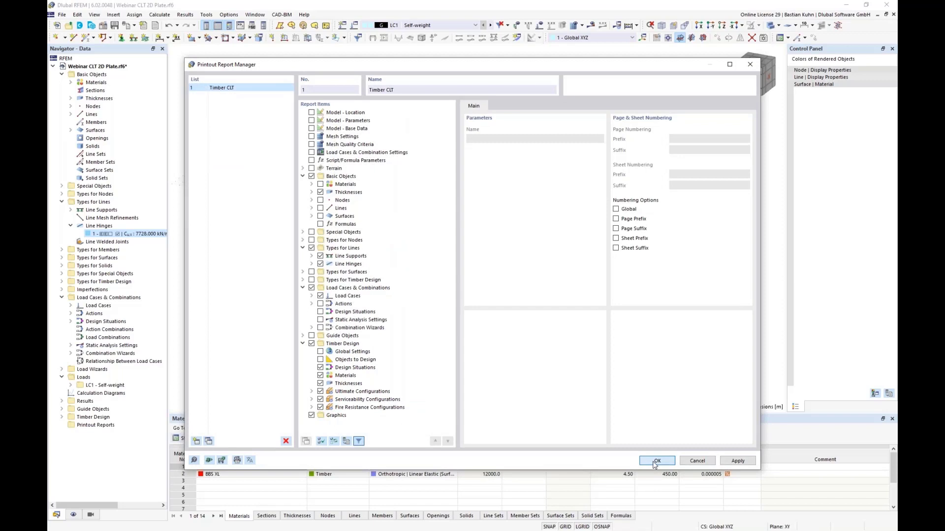
Step: Generate the Timber CLT printout report, open it for review, and place its window beside the model window
click(655, 461)
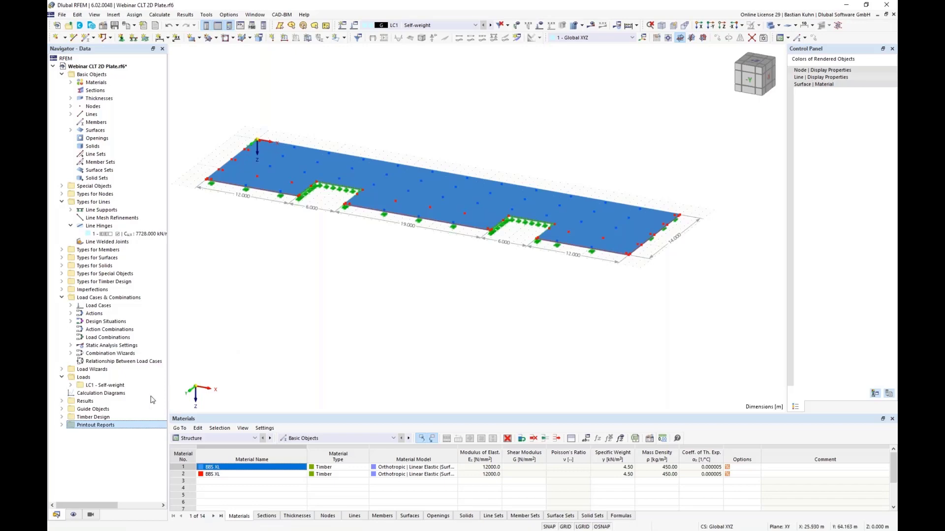
click(62, 425)
double_click(93, 434)
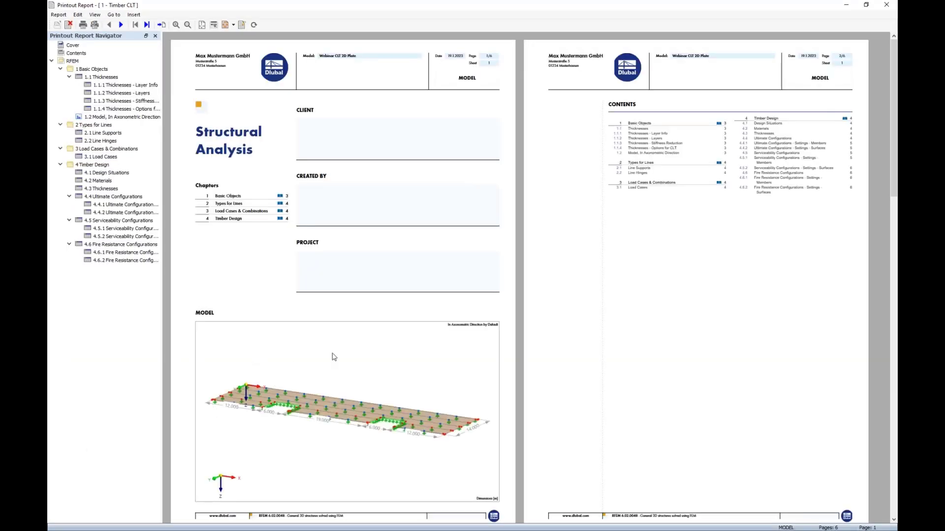
scroll(333, 359, down, 2)
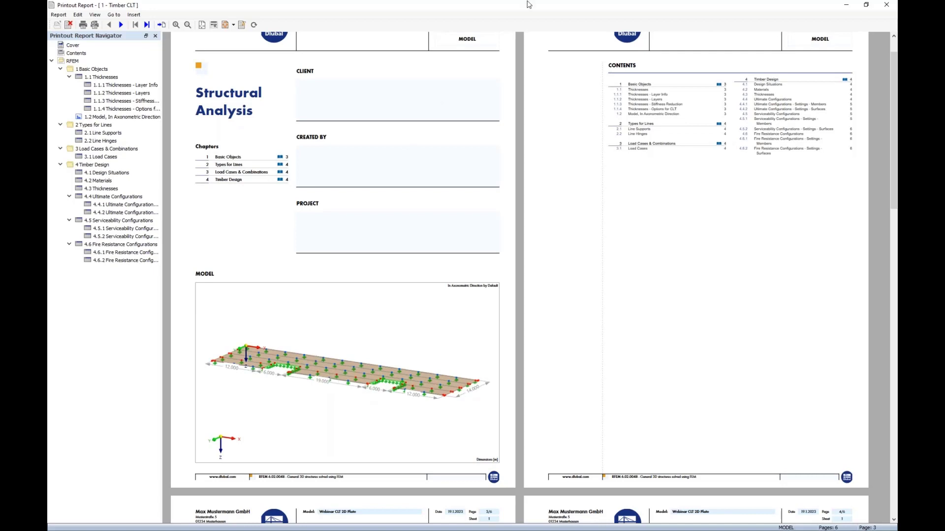
drag(528, 10, 606, 7)
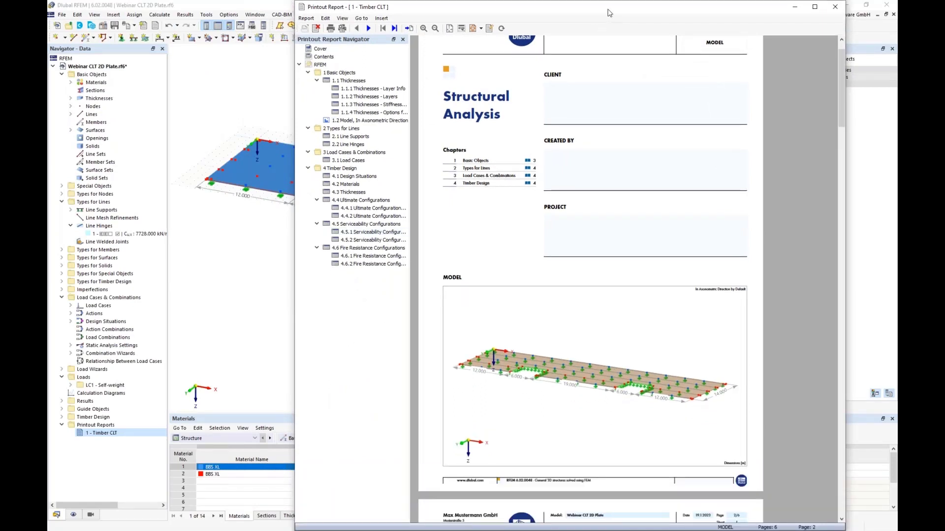
drag(609, 12, 657, 13)
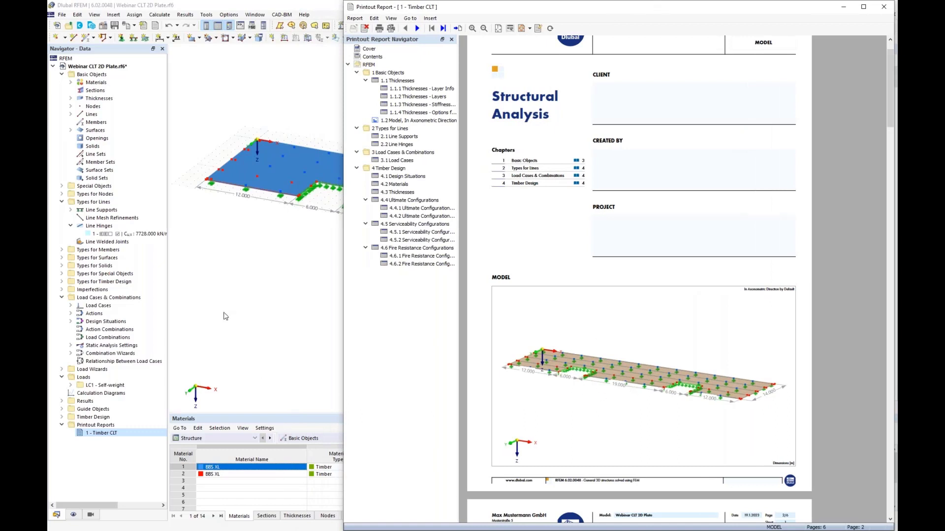
Step: Deactivate all dimensions in the model view
click(254, 284)
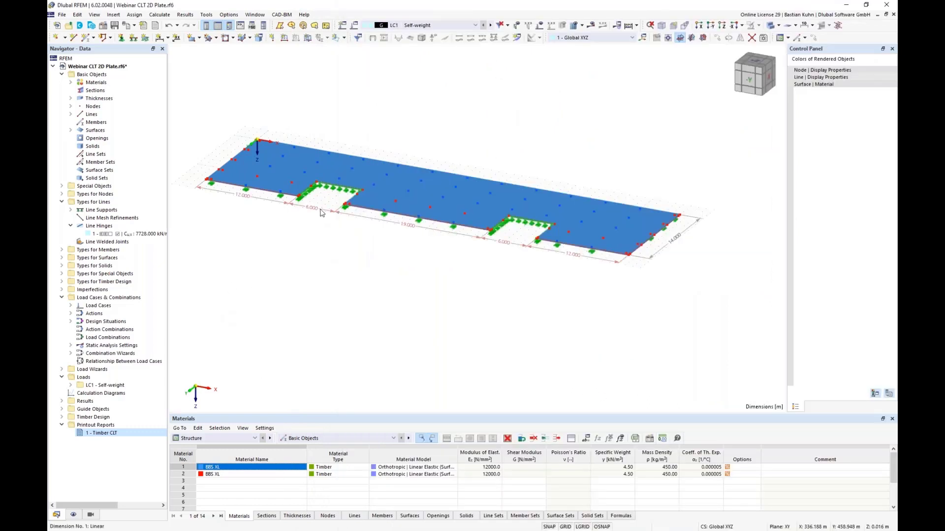
right_click(320, 210)
mouse_move(372, 286)
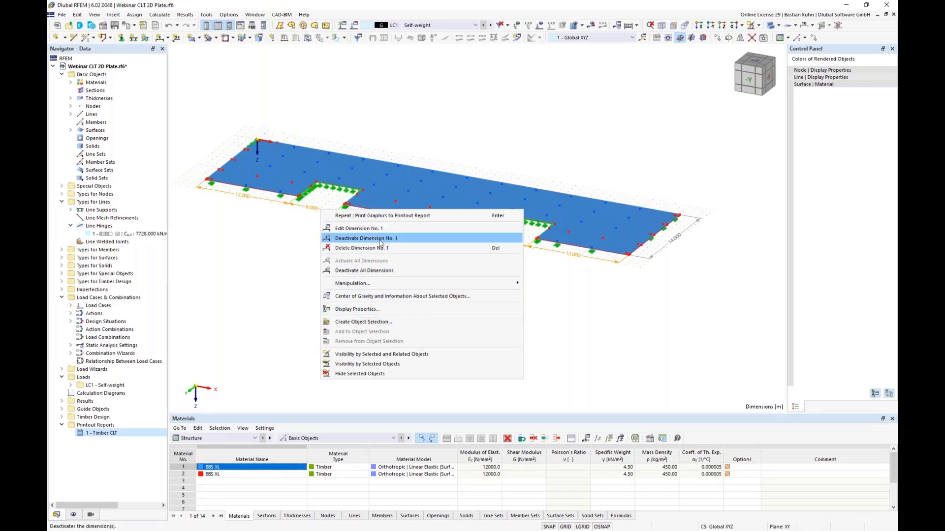
click(382, 270)
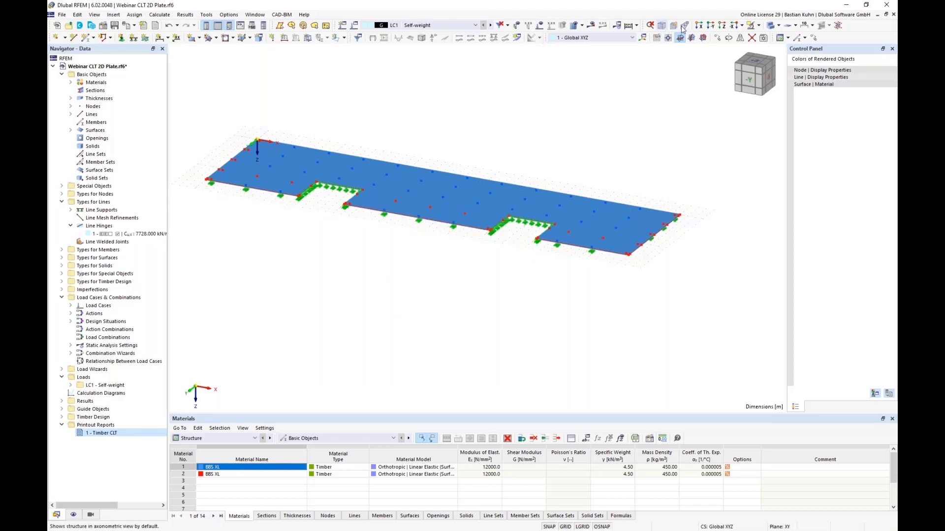
Step: Apply a uniform 1 kN/m line load in direction YL to the plate's straight long edge, line 4, in LC1 Self-weight
click(771, 26)
click(771, 26)
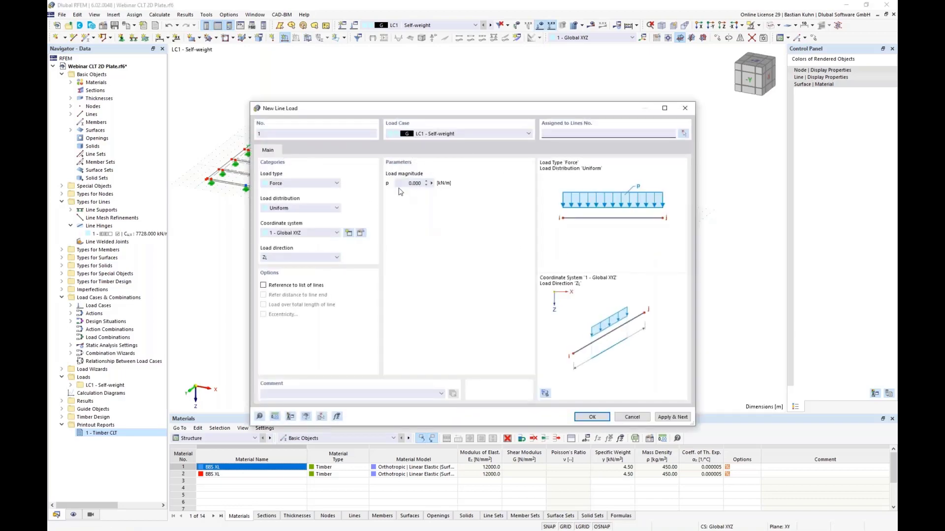
click(415, 183)
text(1)
click(325, 258)
click(295, 271)
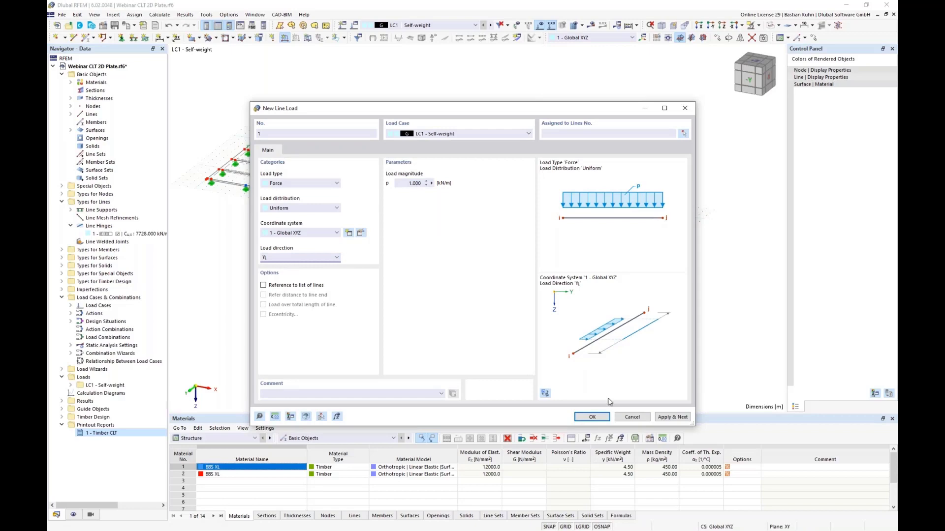
click(592, 417)
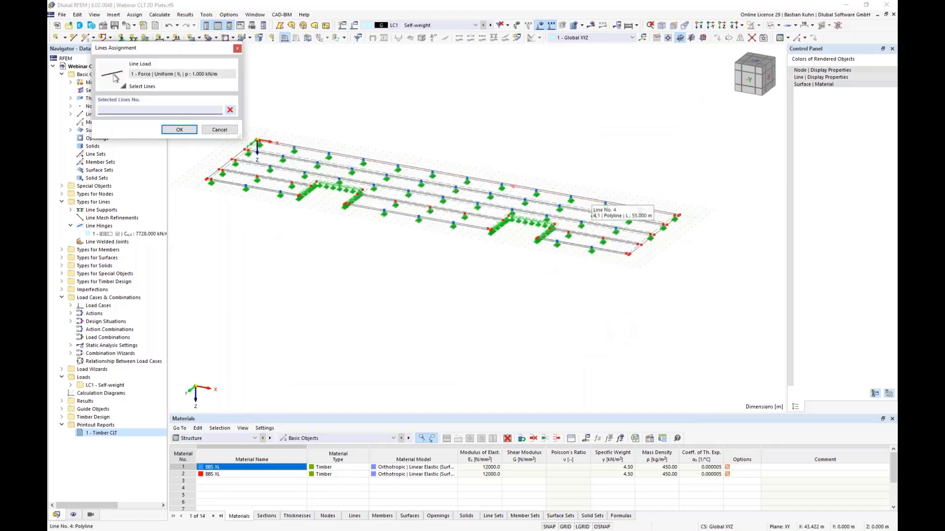
click(589, 202)
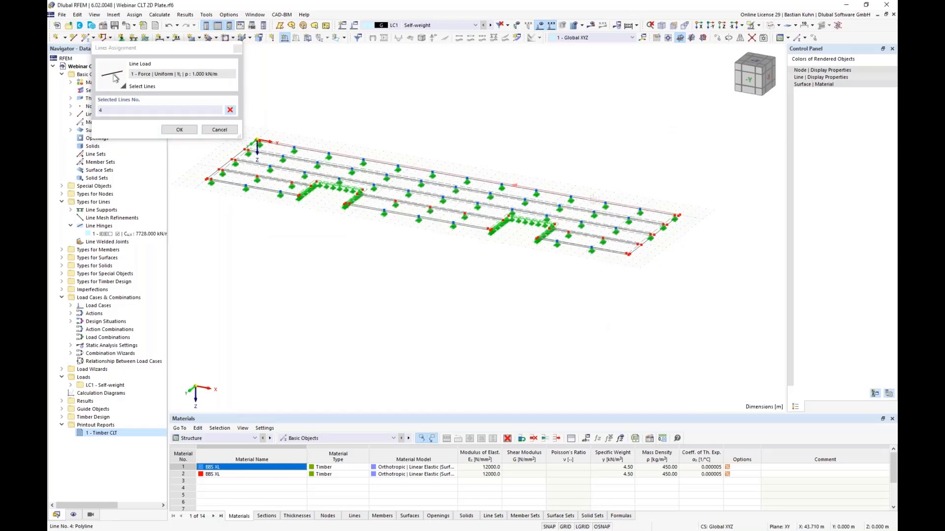
click(180, 130)
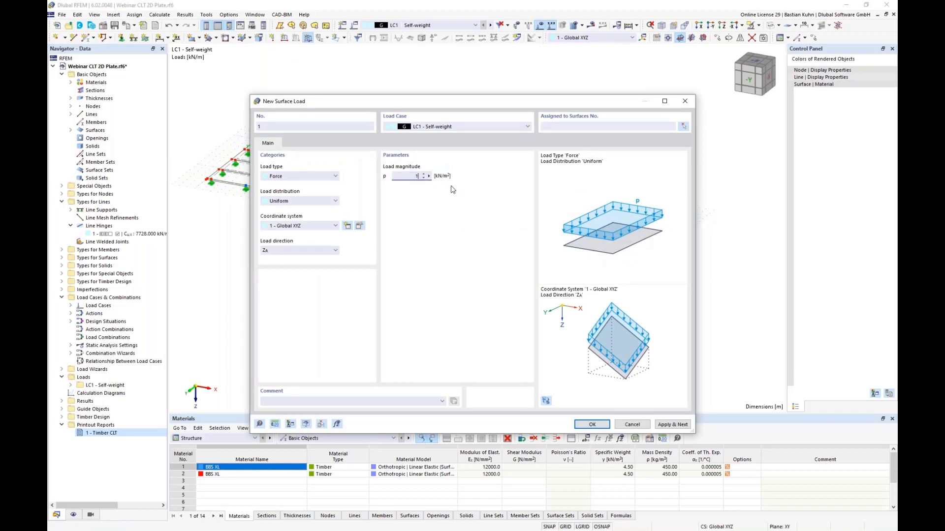
Step: Apply a uniform 1 kN/m² surface load in direction ZA to all plate surfaces in LC1 Self-weight
key(Return)
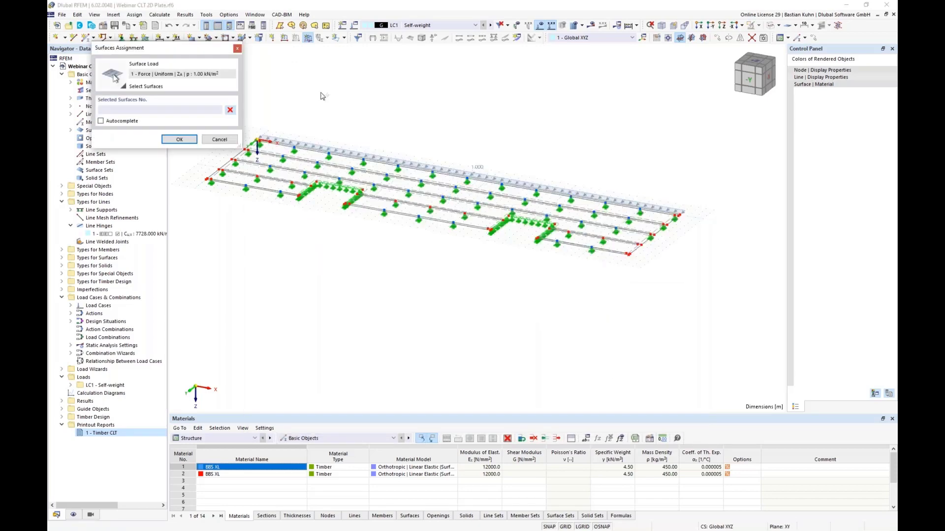
scroll(393, 92, down, 2)
drag(315, 73, 673, 245)
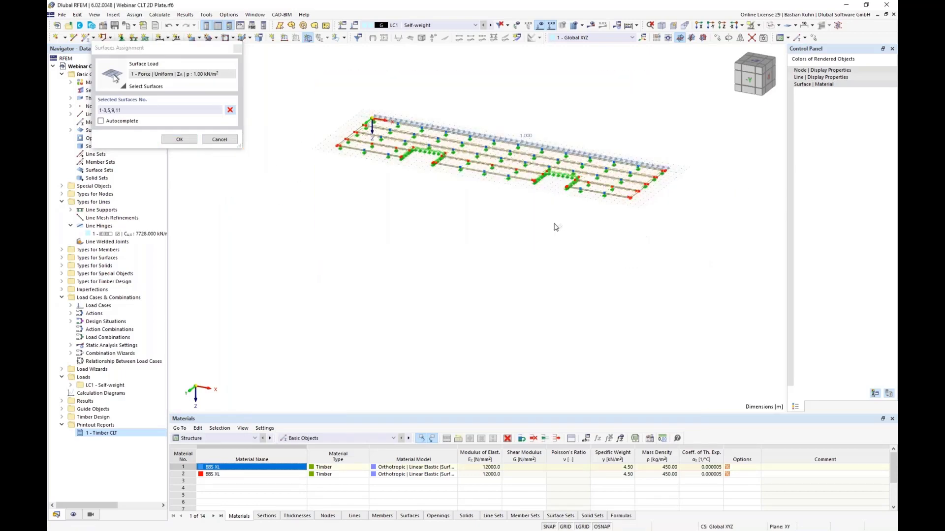
click(180, 139)
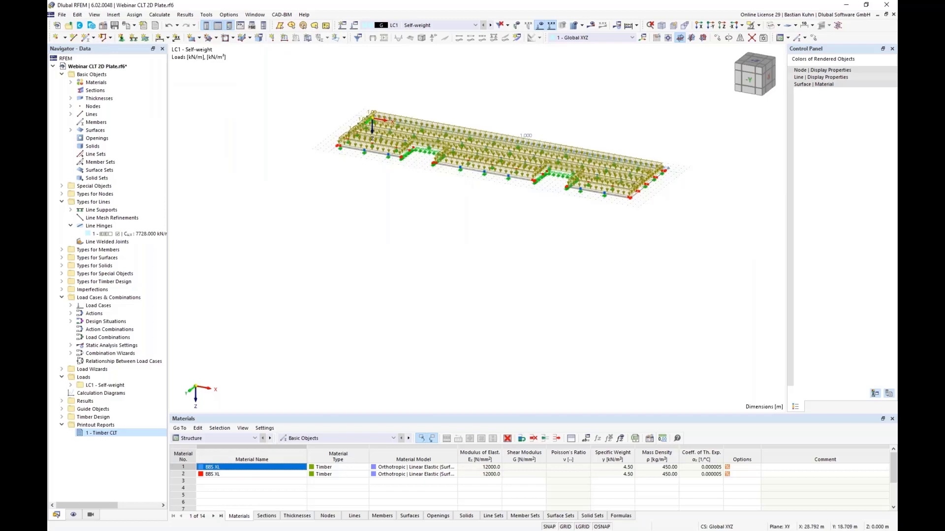
Step: Create load cases LC2 to LC5 with the action category Imposed loads - category A: domestic, residential areas
middle_drag(465, 187, 433, 221)
click(343, 25)
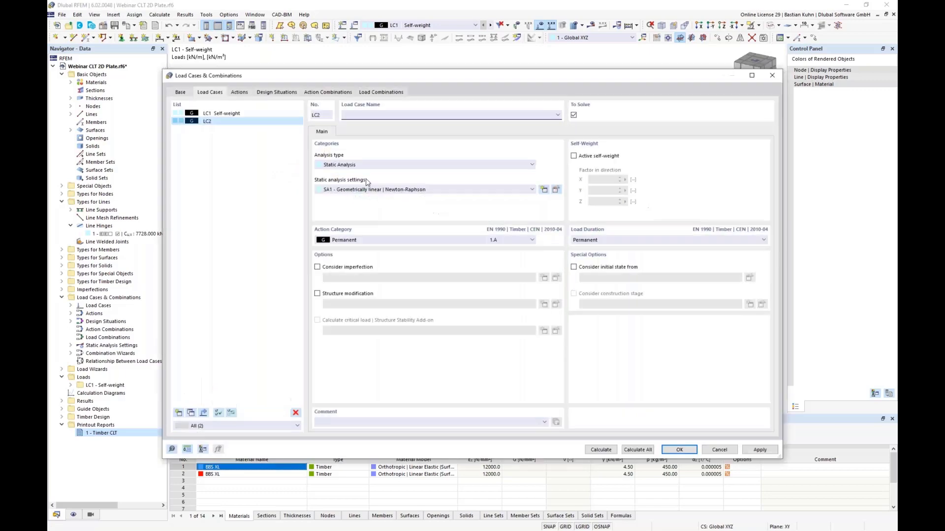
click(350, 241)
click(354, 270)
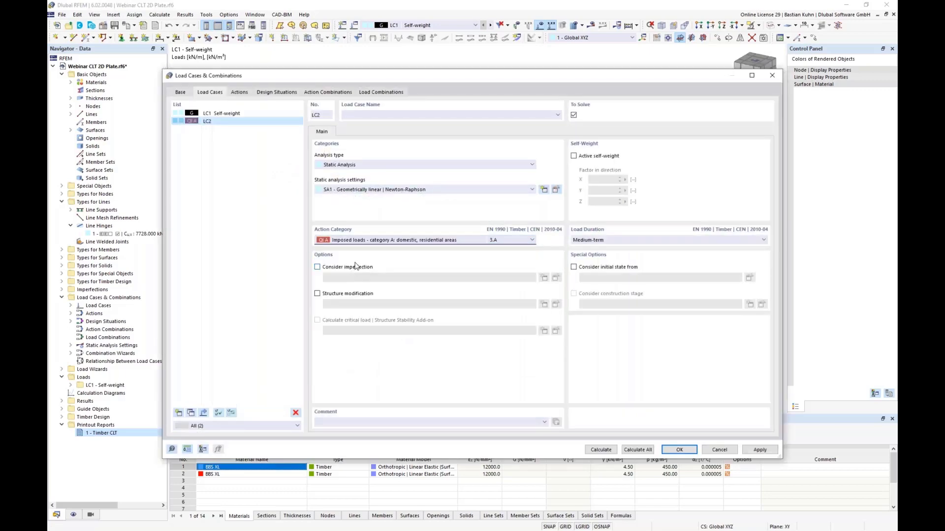
click(181, 415)
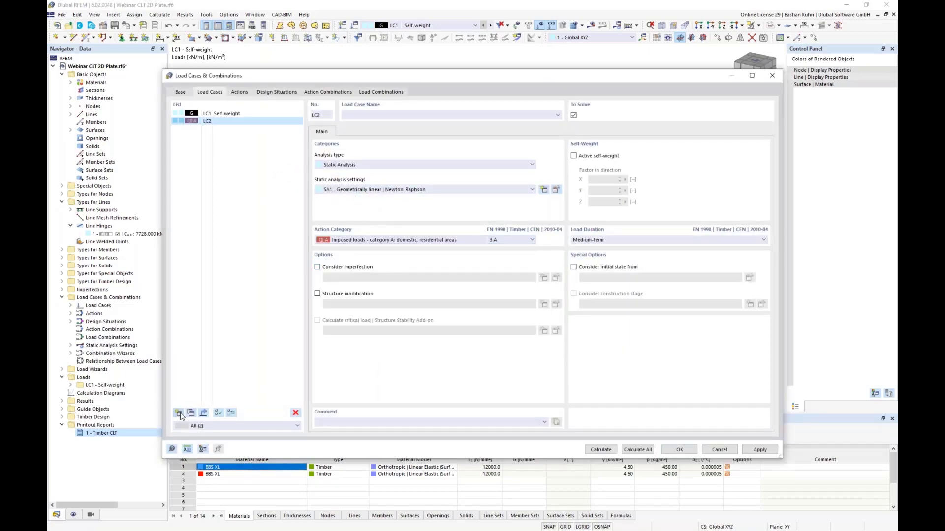
click(180, 413)
click(179, 413)
click(179, 413)
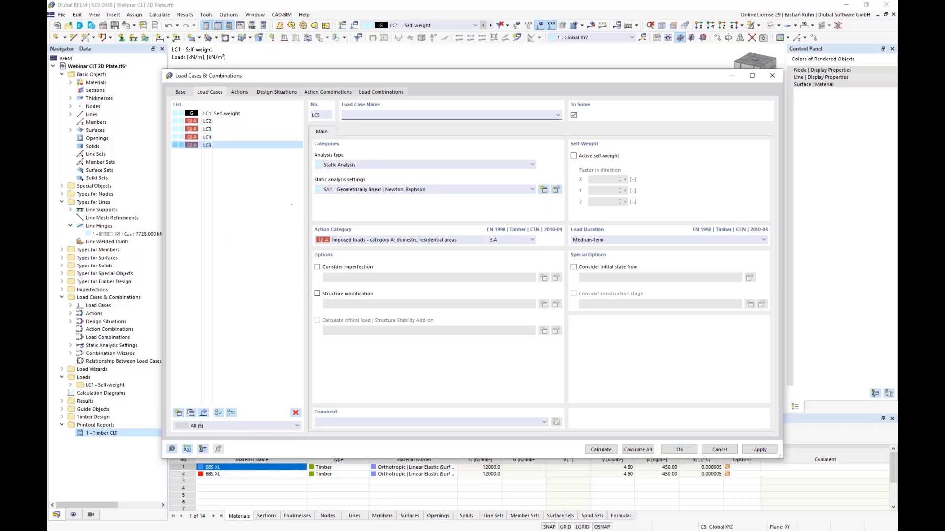
click(679, 450)
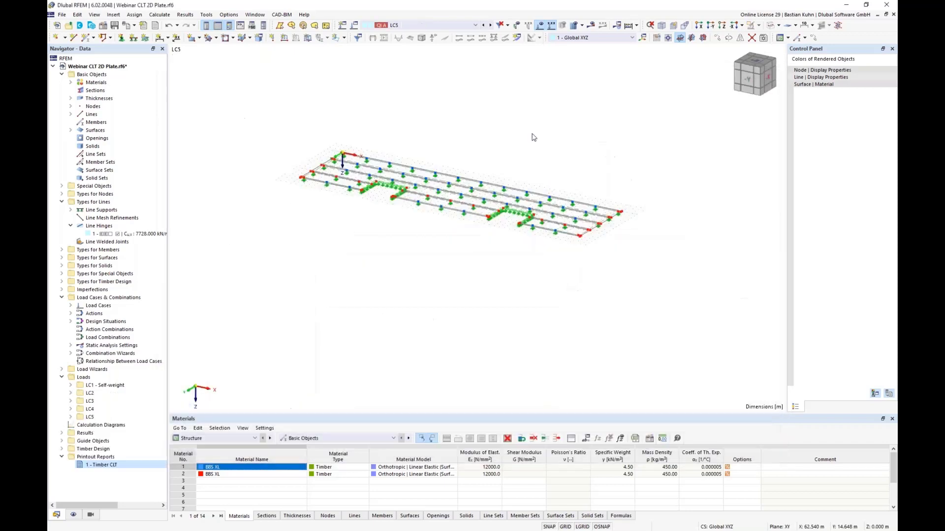
Step: Define a uniform 1.5 kN/m² surface load in load case LC2 and assign it to surface 1
click(471, 26)
click(468, 40)
click(307, 39)
click(412, 177)
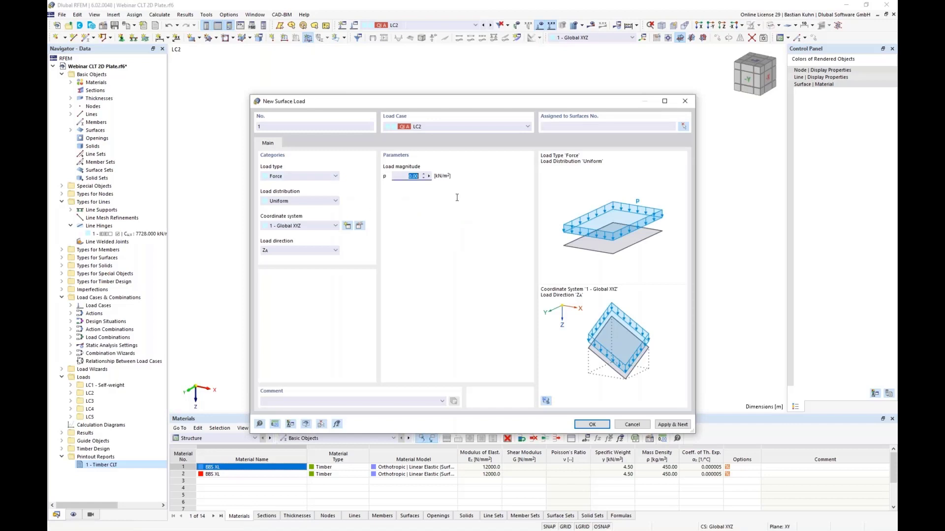
text(1,5)
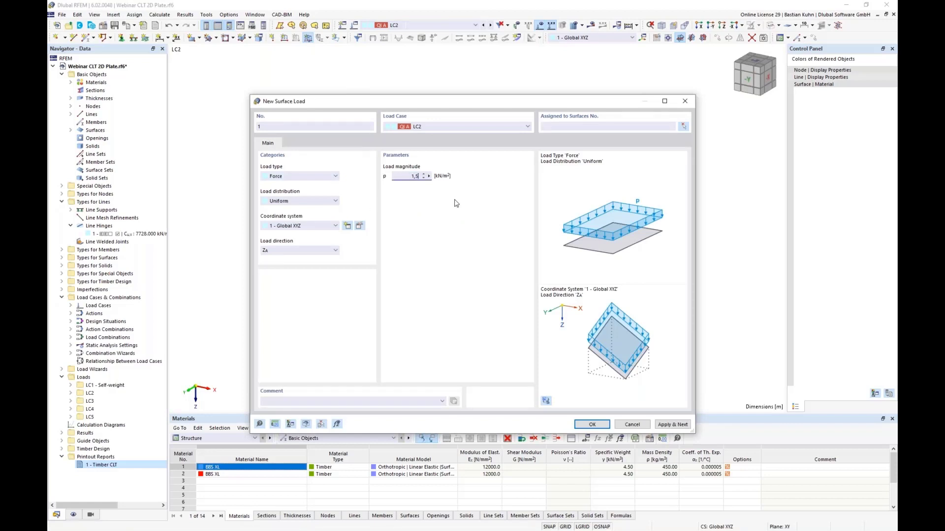
click(685, 127)
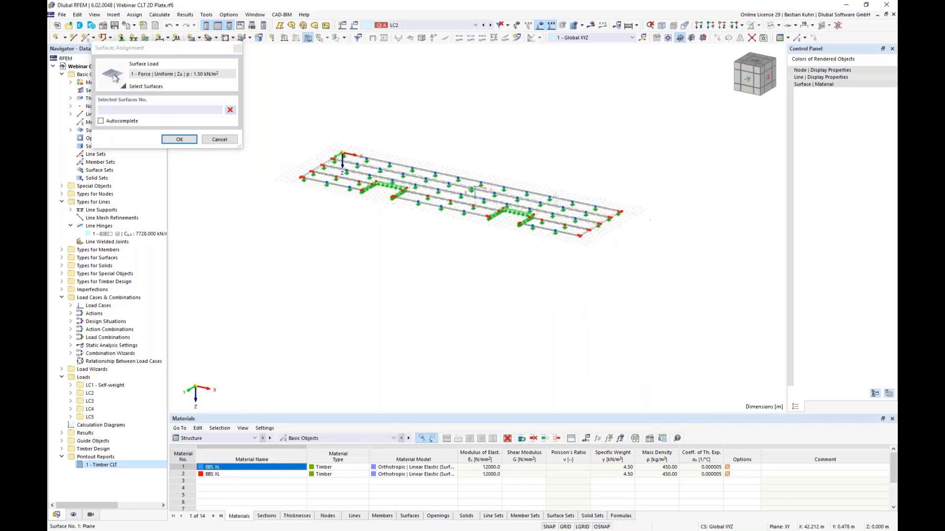
click(181, 140)
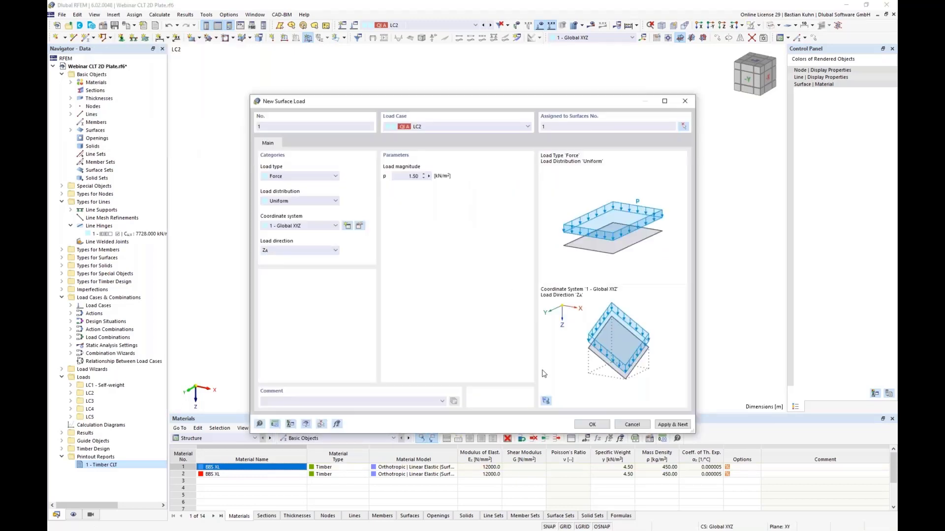
Step: Apply the uniform 1.5 kN/m² surface load in direction ZA to surface 2 in load case LC3
click(527, 126)
click(512, 149)
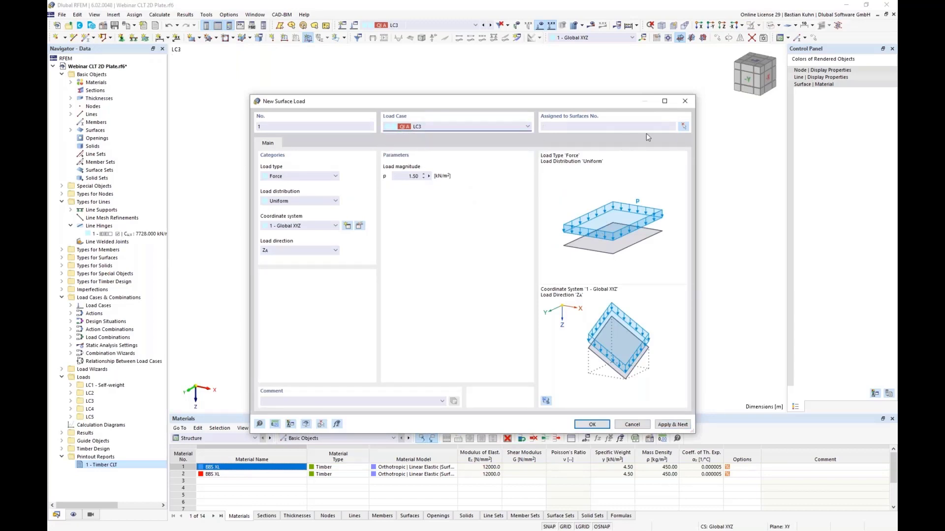
click(683, 127)
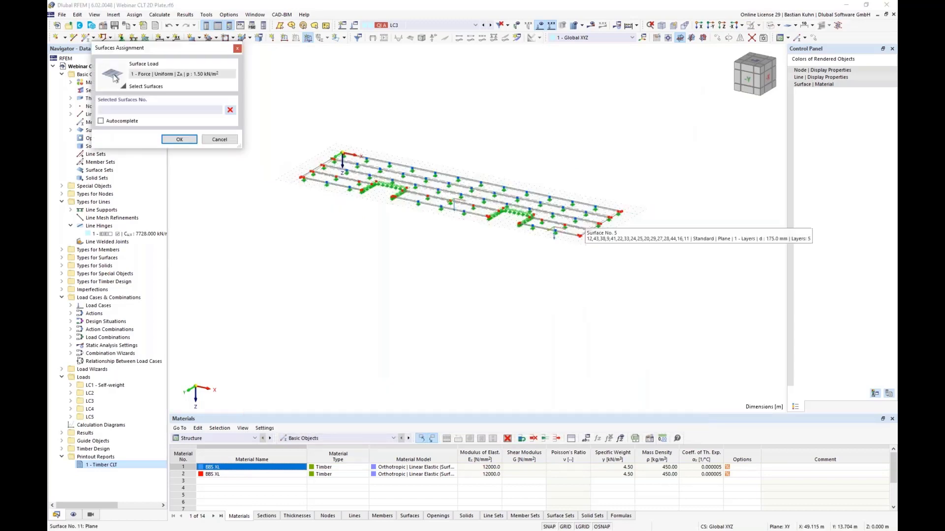
click(463, 197)
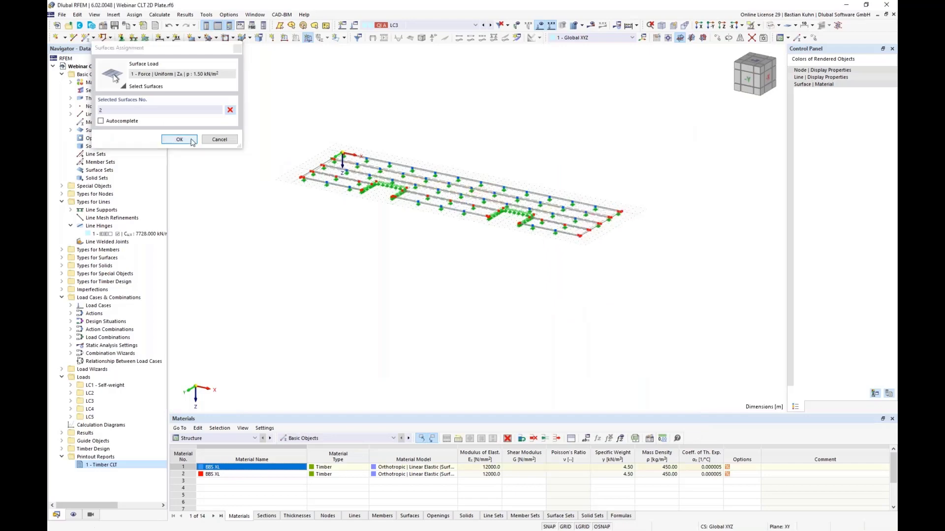
click(180, 139)
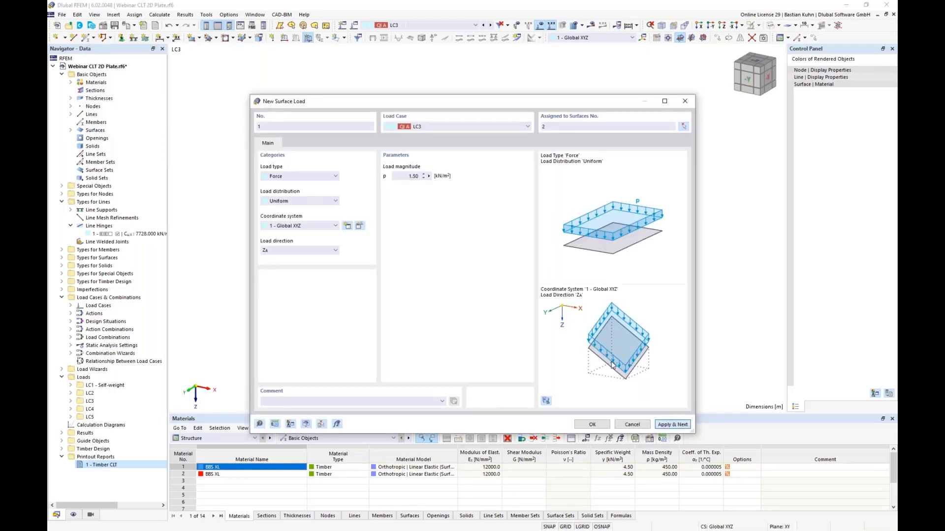
click(662, 426)
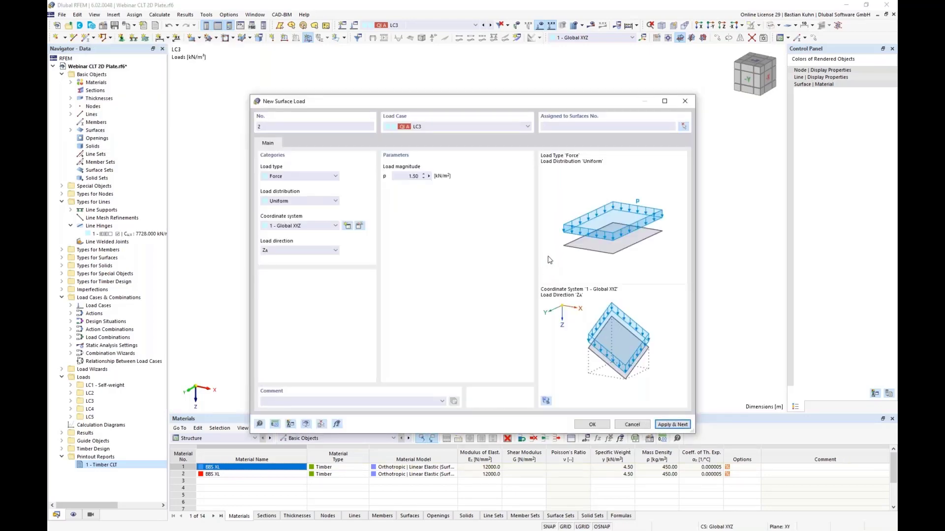
Step: Apply the uniform 1.5 kN/m² surface load in direction ZA to surface 5 in load case LC4
click(489, 128)
click(443, 157)
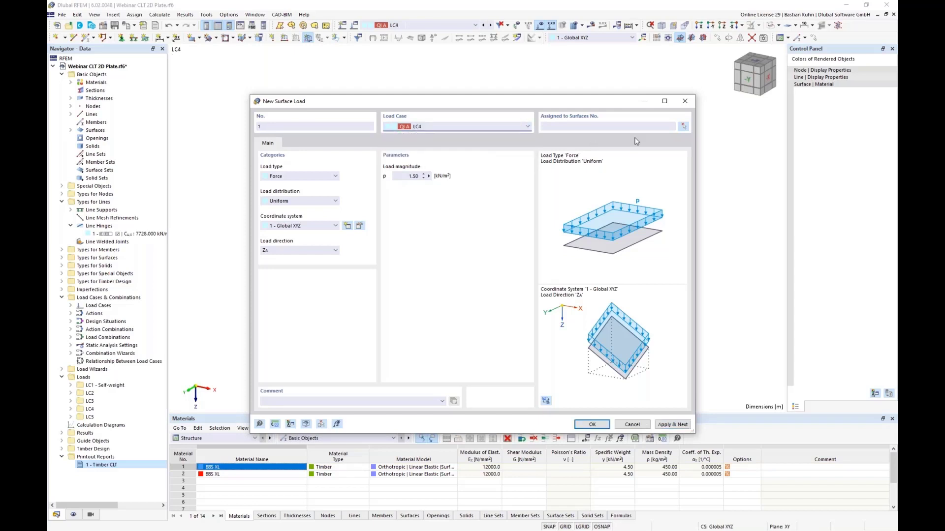
click(683, 127)
click(548, 222)
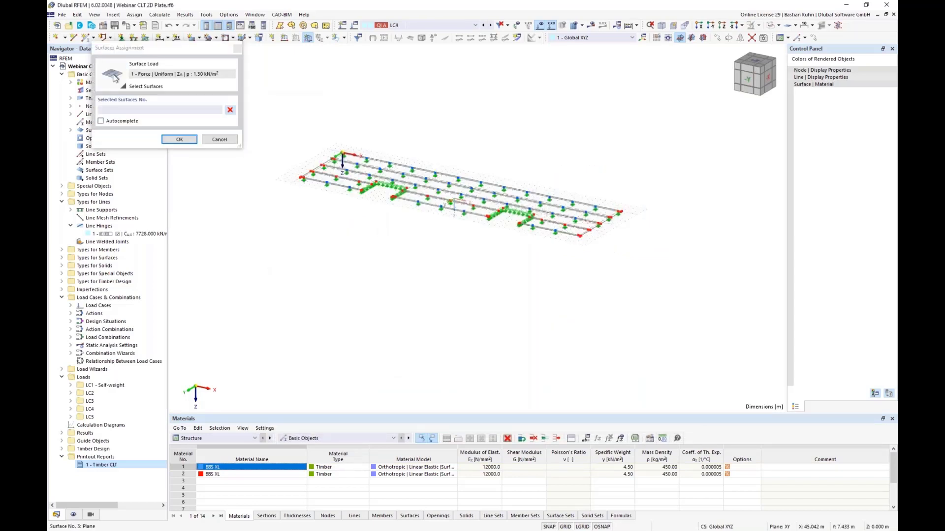
click(180, 139)
click(673, 424)
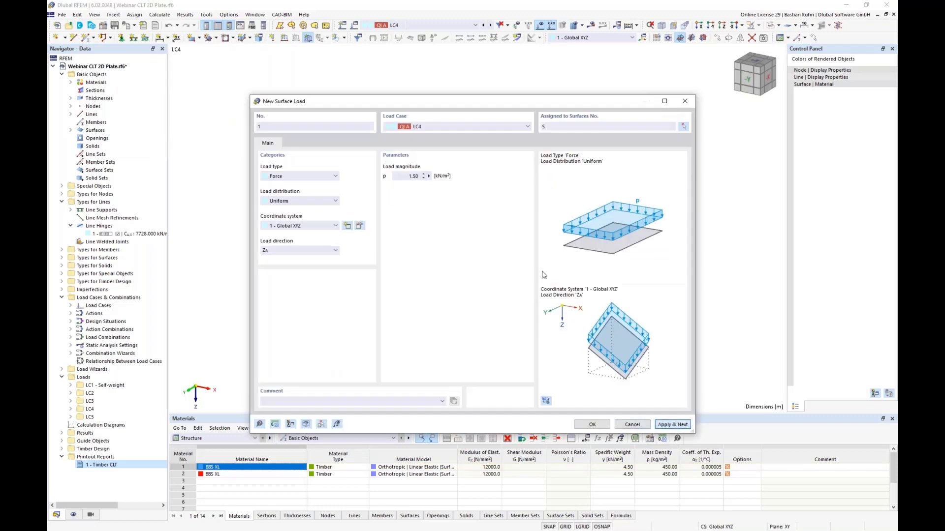
Step: Set up the 1.5 kN/m² surface load in load case LC5 and pick surface 3 for its assignment
click(488, 127)
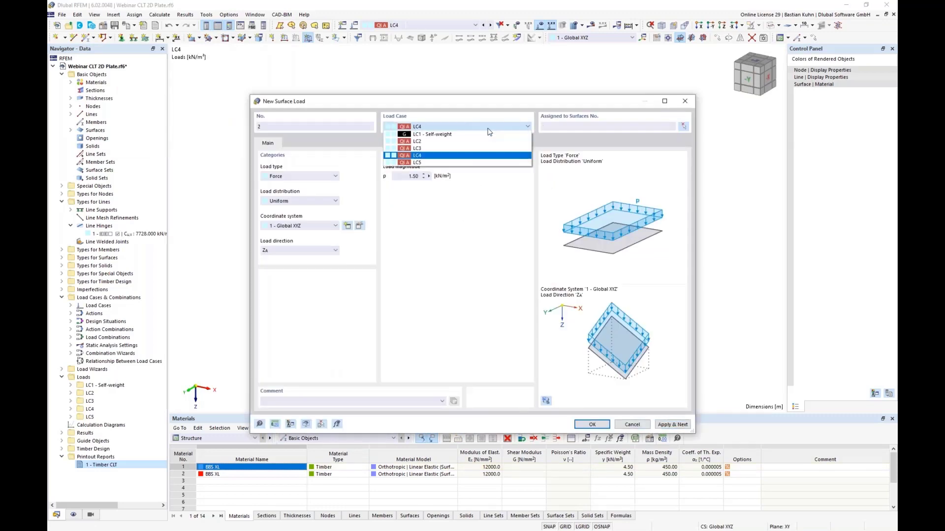
click(480, 163)
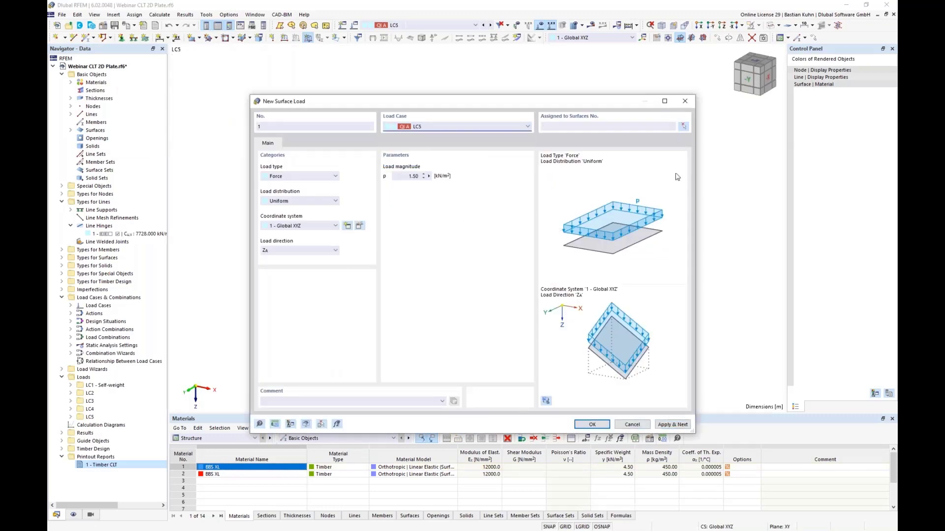
click(684, 127)
click(326, 181)
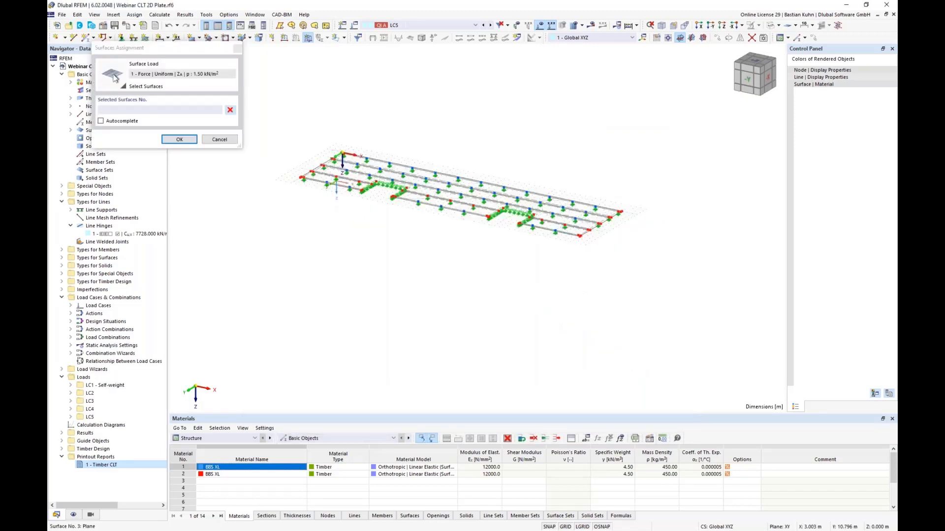
Step: Assign the uniform 1.50 kN/m² surface load in load case LC5 to surfaces 3, 9 and 11
click(443, 209)
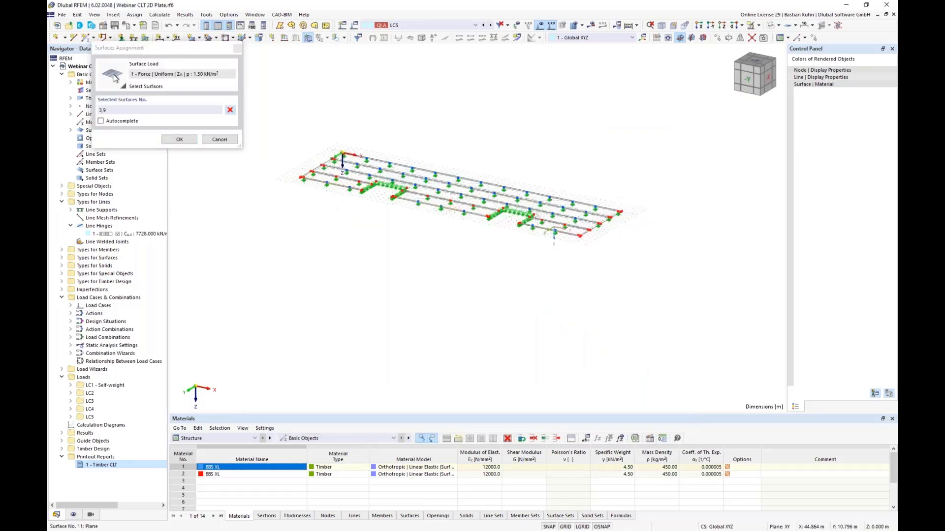
click(180, 139)
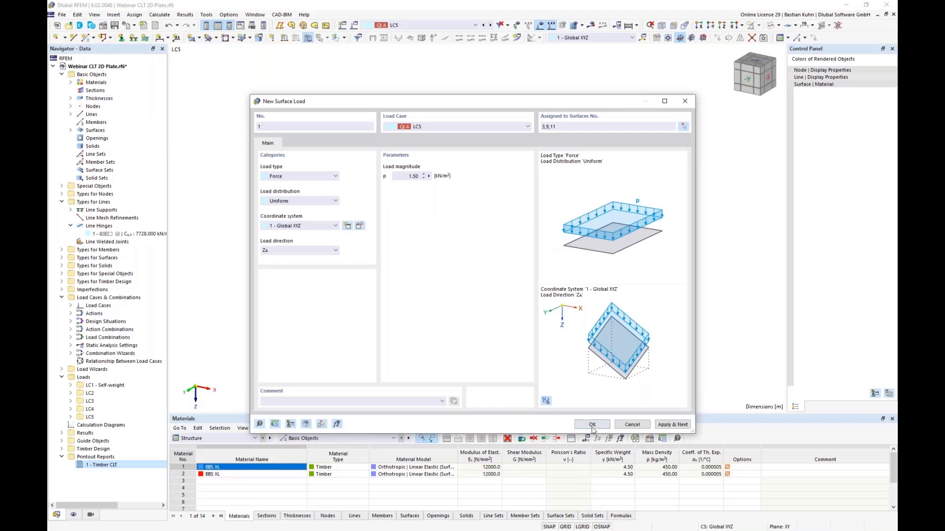
click(576, 422)
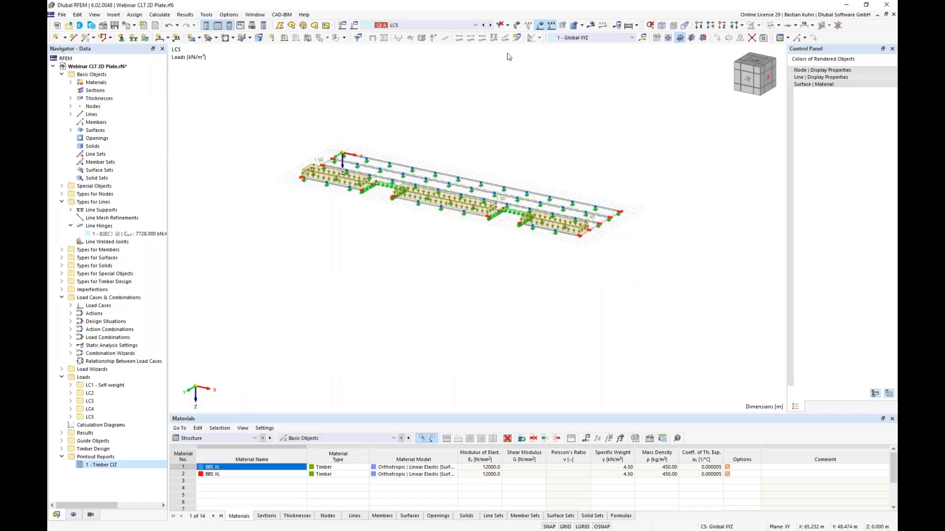
Step: Step back through the preceding load cases to LC2 and check their surface loads on the plate
click(485, 27)
click(486, 28)
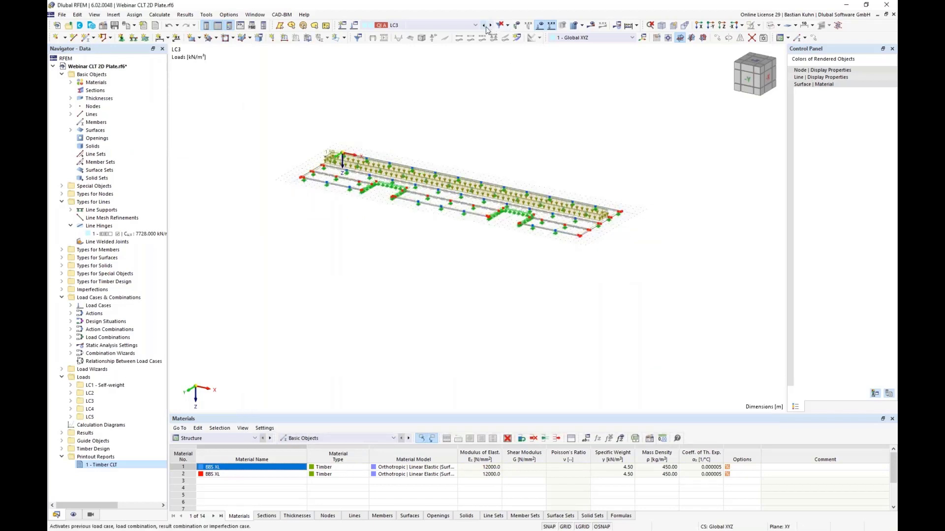
click(485, 29)
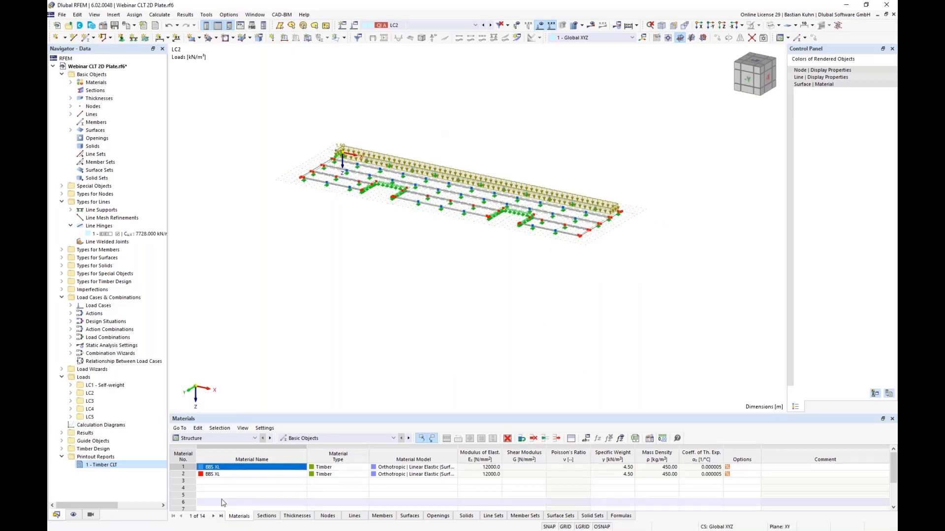
Step: Delete the SLS - Characteristic design situation from the load cases and combinations
right_click(120, 298)
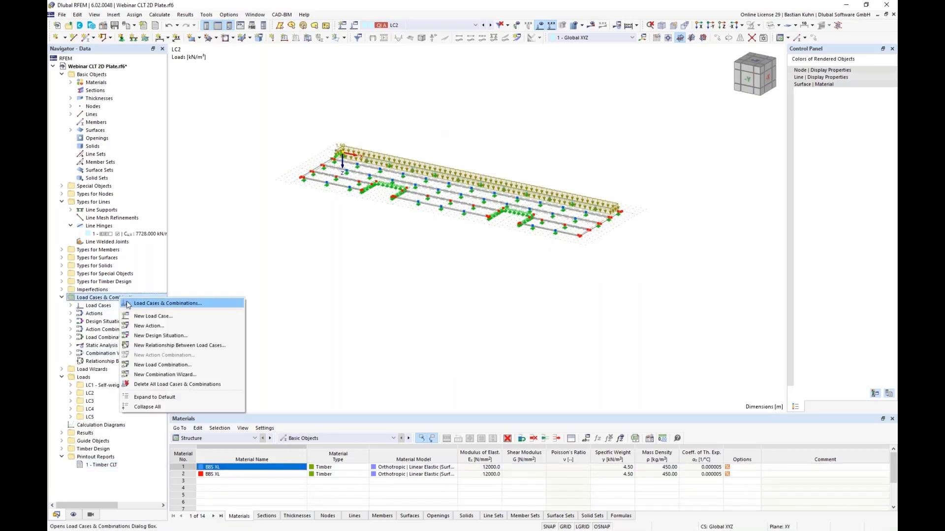
click(128, 305)
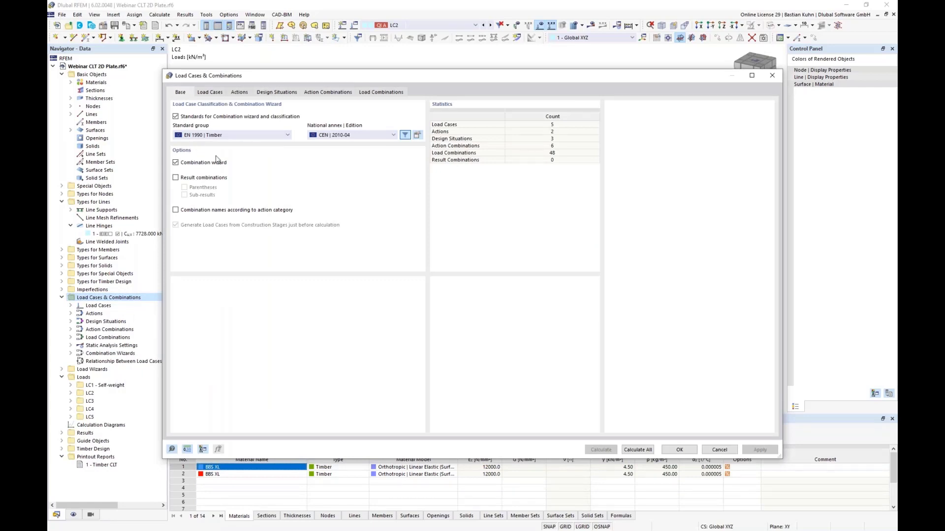
click(274, 94)
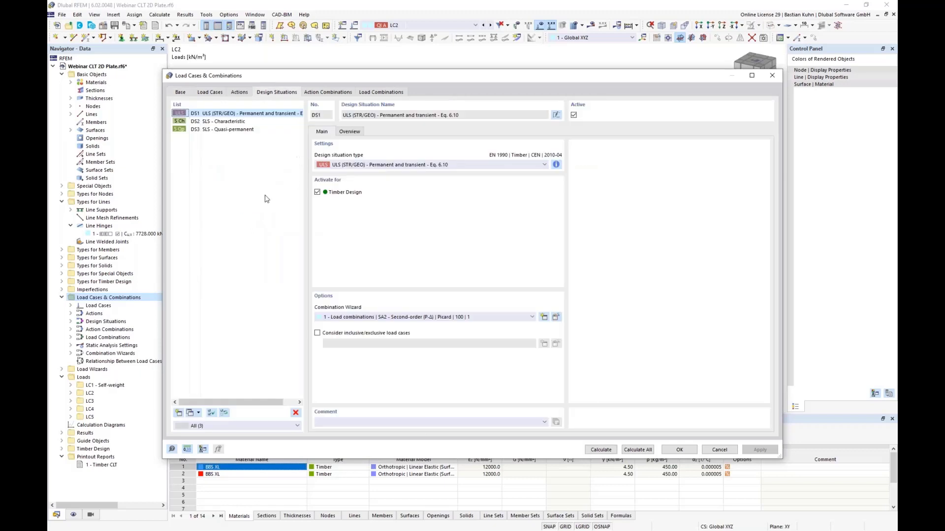
click(224, 121)
click(296, 412)
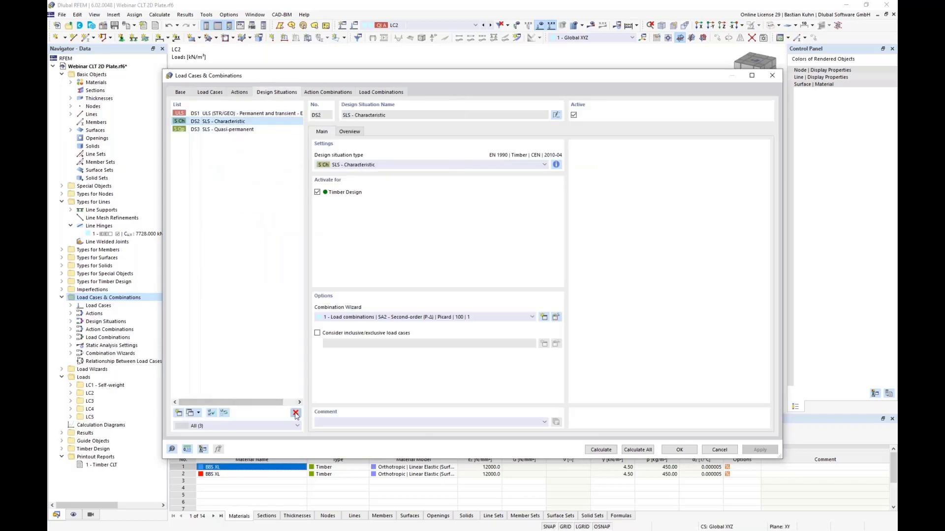
click(470, 302)
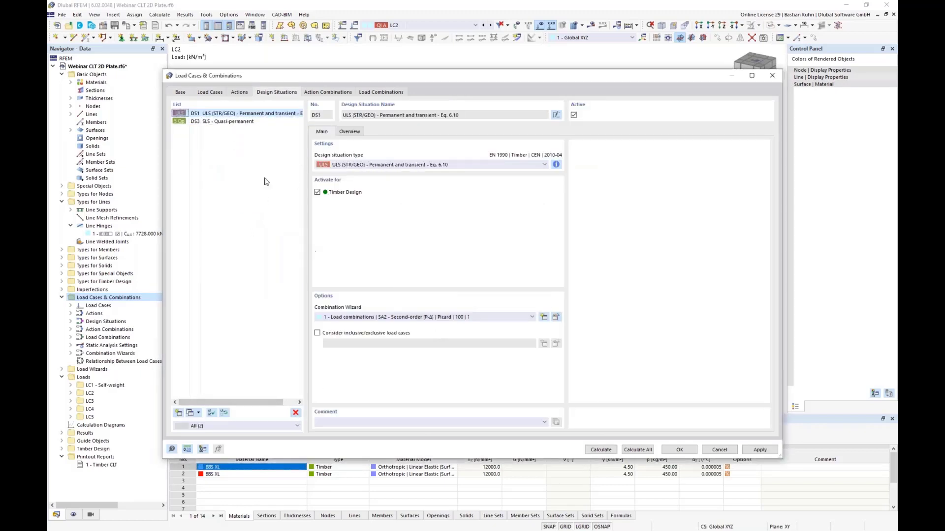
Step: Assign combination wizard 2 (SA1 - Geometrically linear, Newton-Raphson) to both remaining design situations and generate the load combinations
ctrl+click(232, 122)
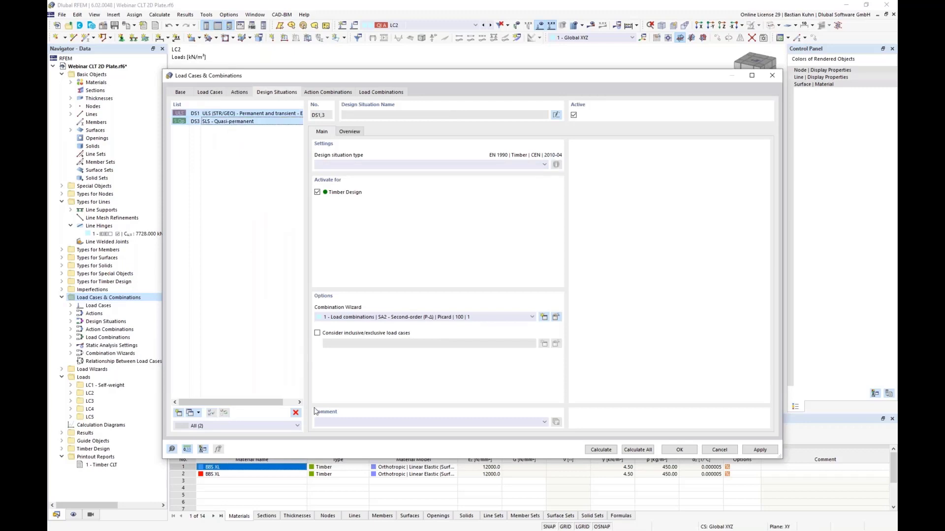
click(457, 317)
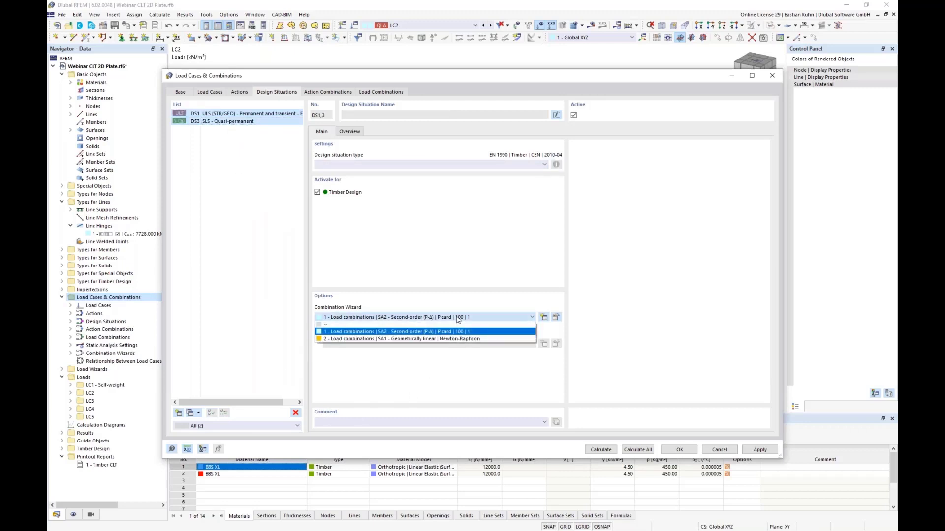
click(455, 339)
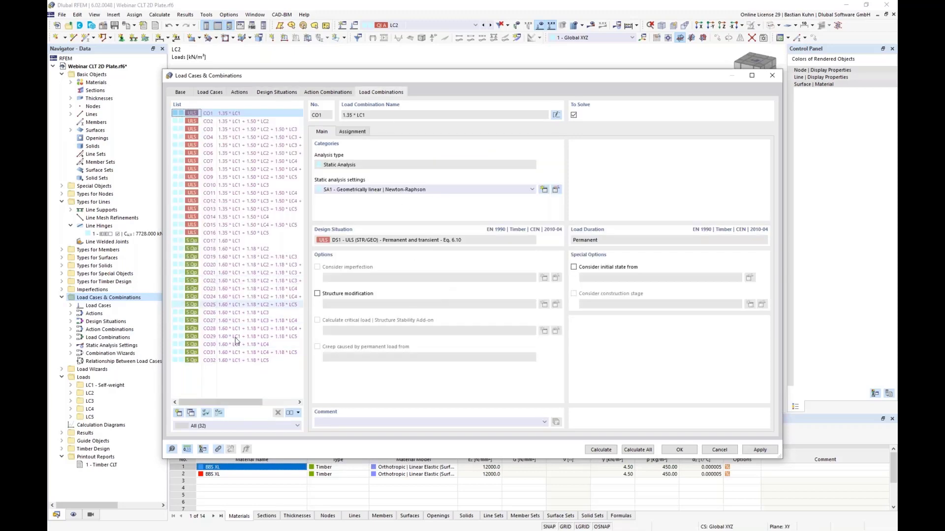
click(678, 450)
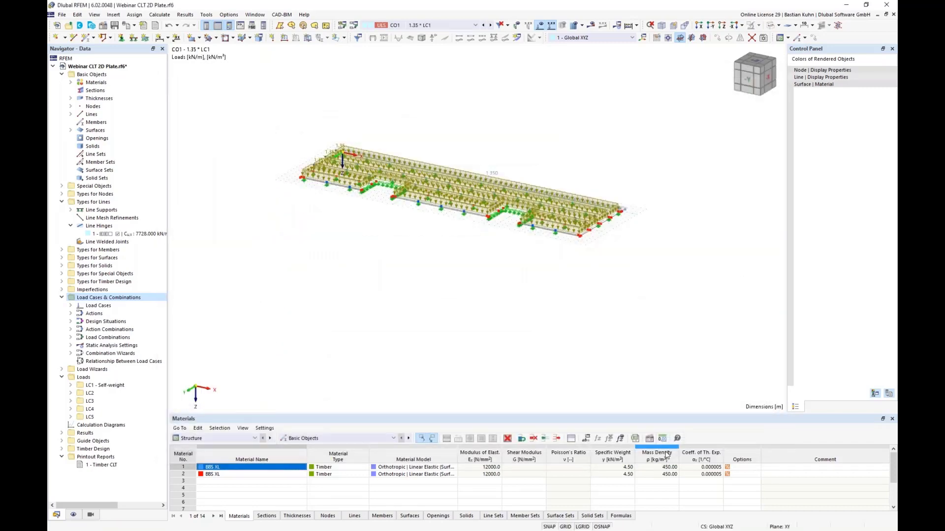
Step: Switch the data table to the Timber Design input data
click(216, 439)
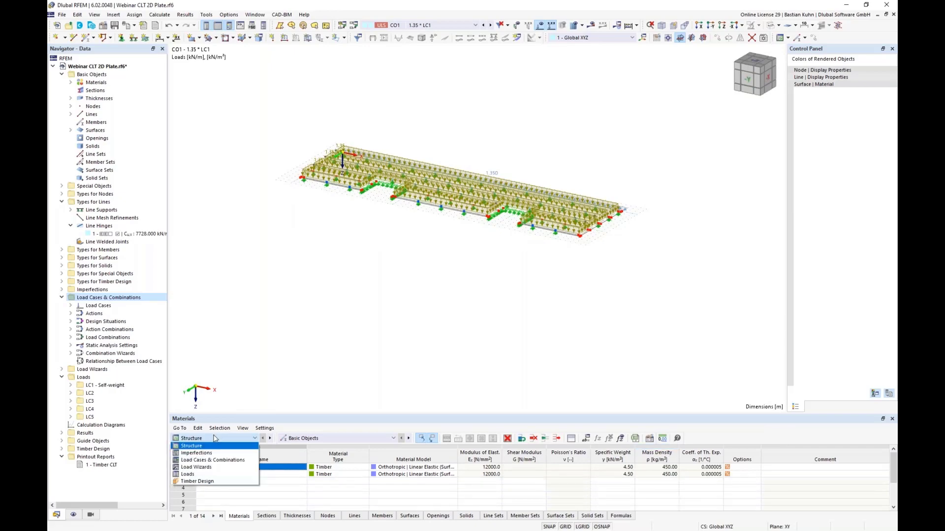
click(215, 481)
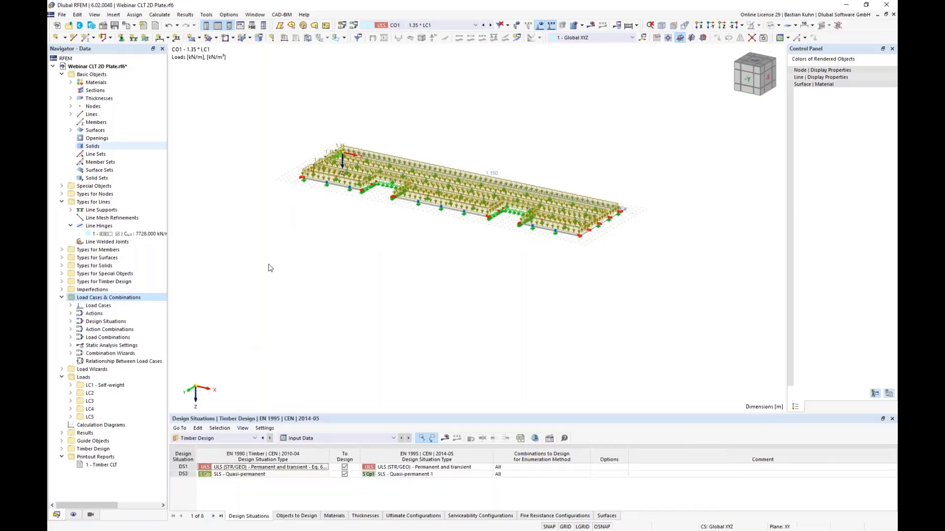
Step: Select the entire plate, hide the load display, and open all selected surfaces for editing
mouse_move(414, 232)
middle_down()
mouse_move(380, 222)
mouse_move(405, 231)
middle_up()
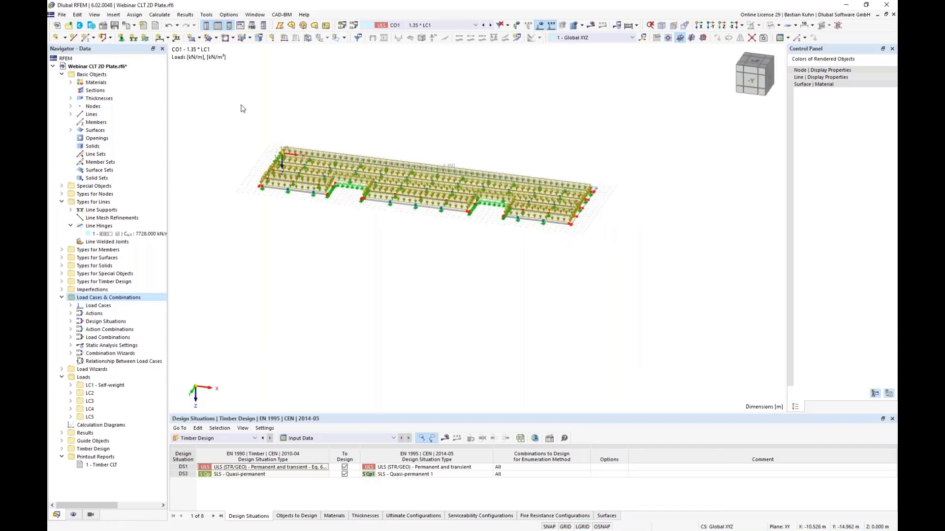
drag(240, 104, 617, 249)
scroll(591, 211, up, 5)
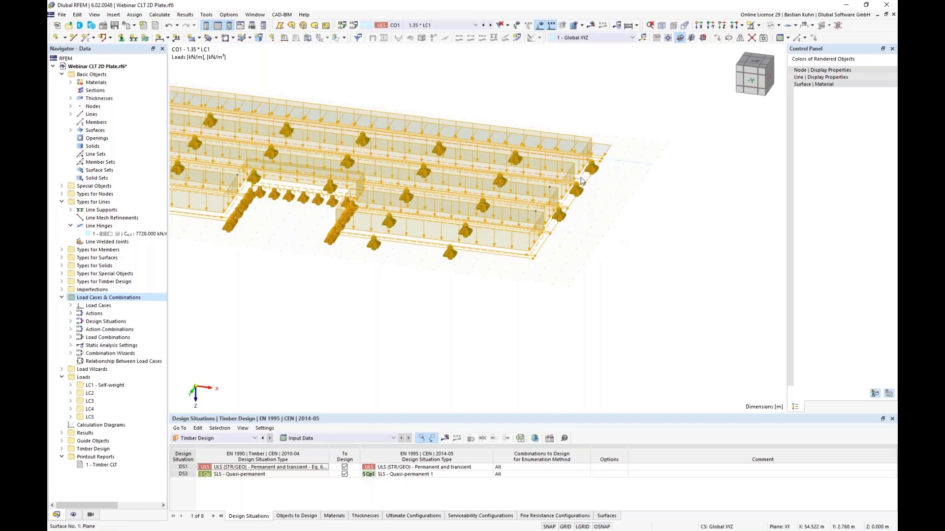
right_click(582, 182)
click(541, 25)
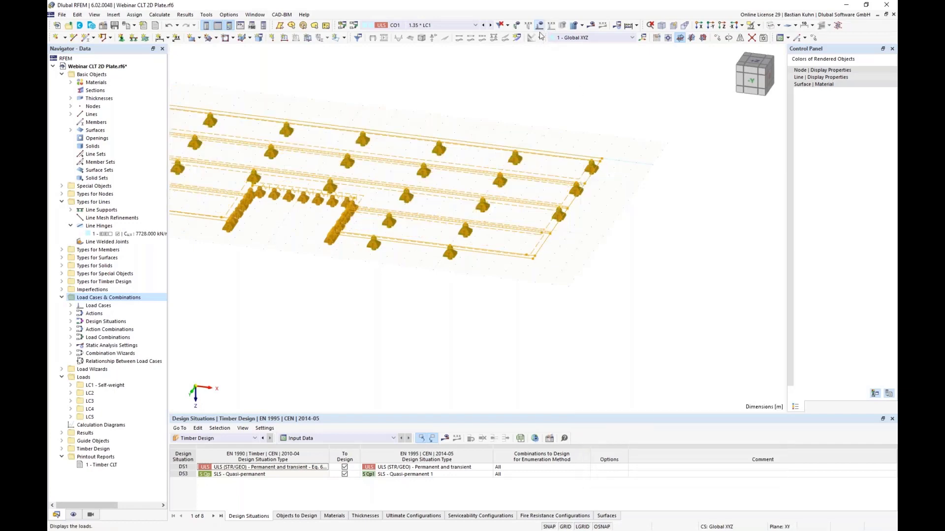
right_click(540, 177)
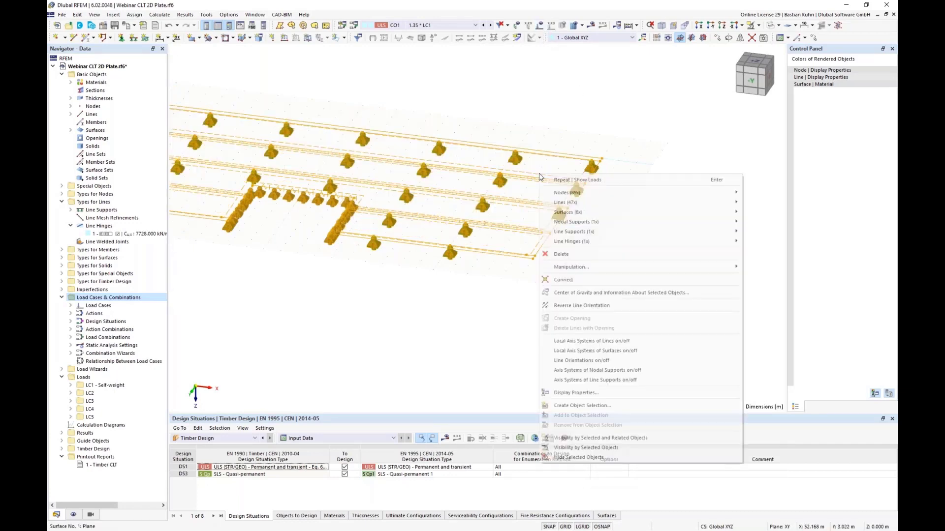
mouse_move(561, 197)
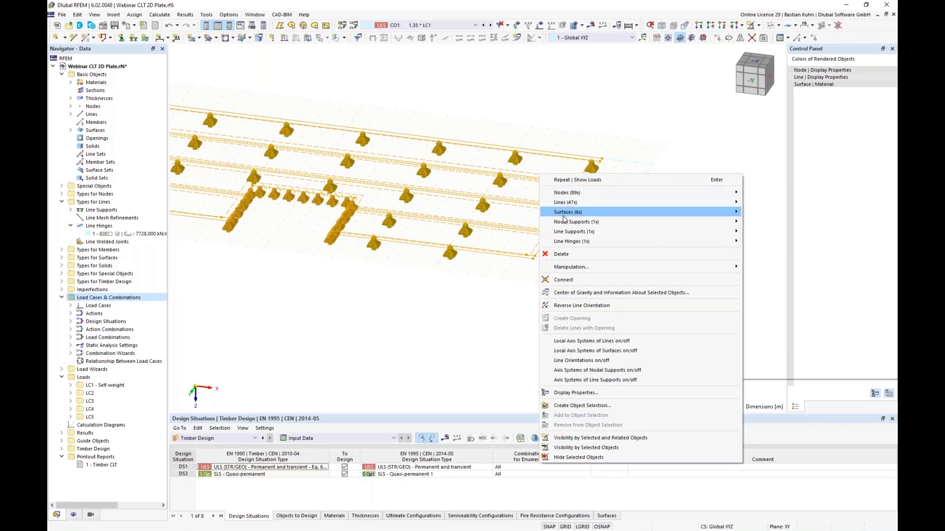
mouse_move(564, 216)
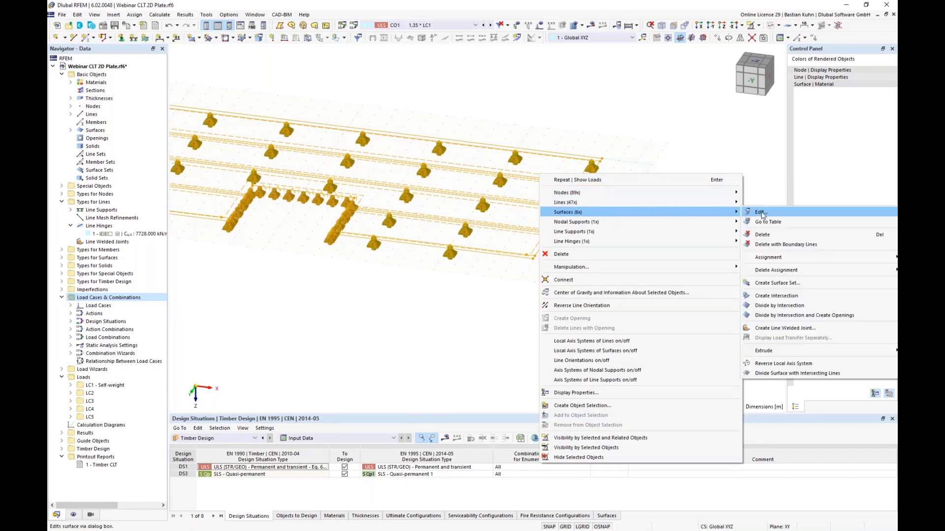
click(762, 213)
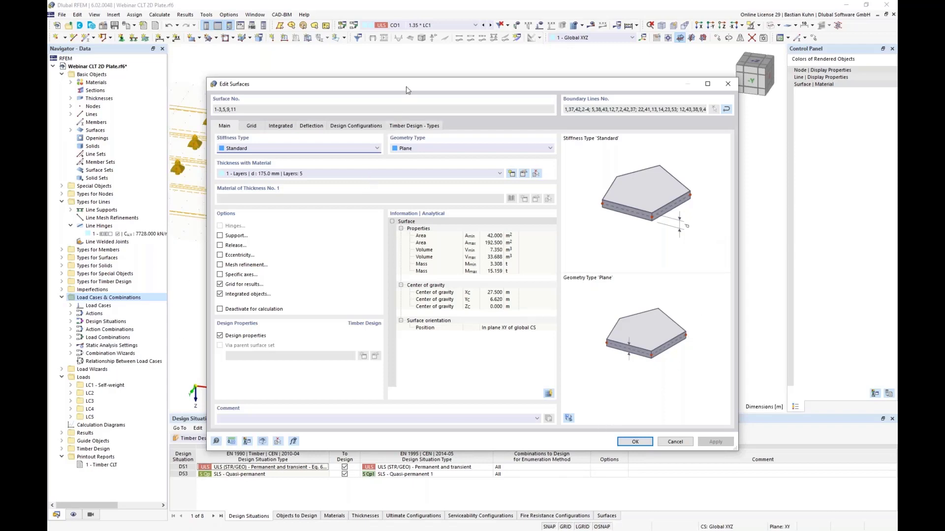
drag(478, 85, 655, 50)
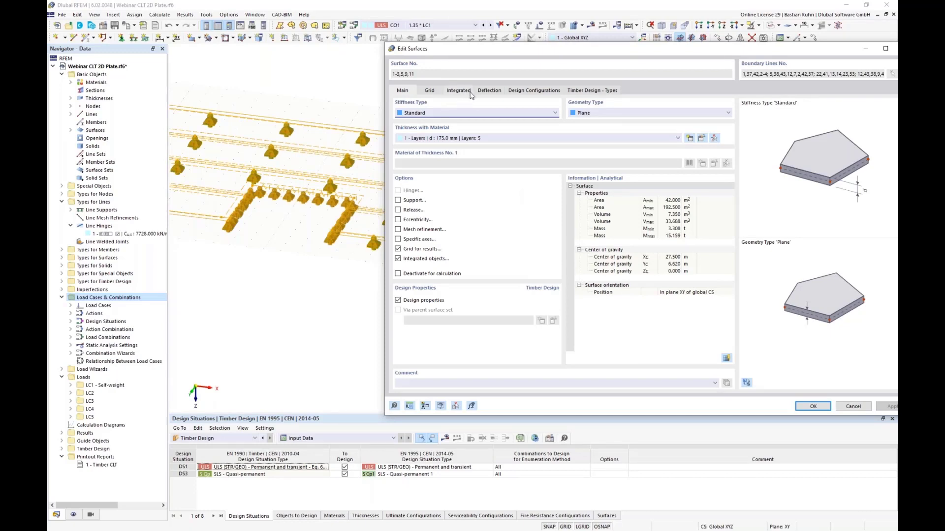
Step: Define the surfaces' deflection reference length manually as 5.000 m
click(485, 92)
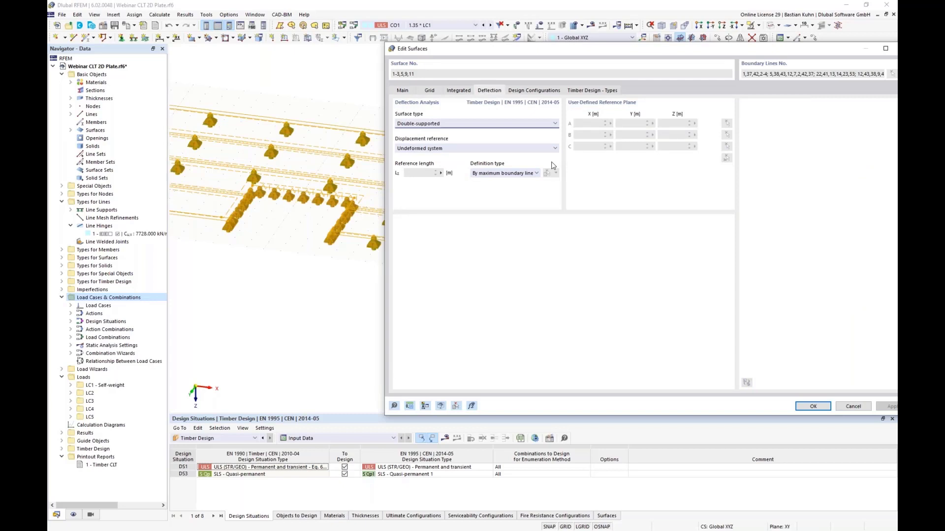
click(502, 147)
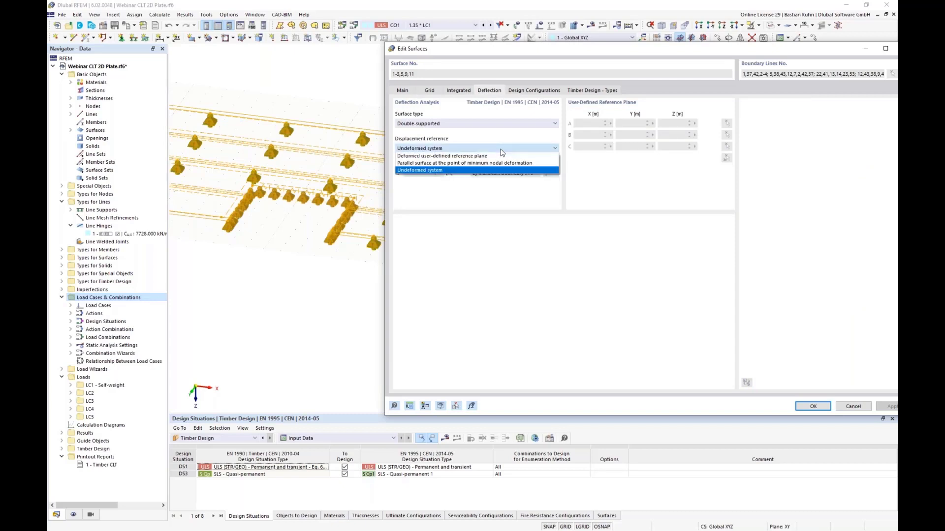
click(501, 146)
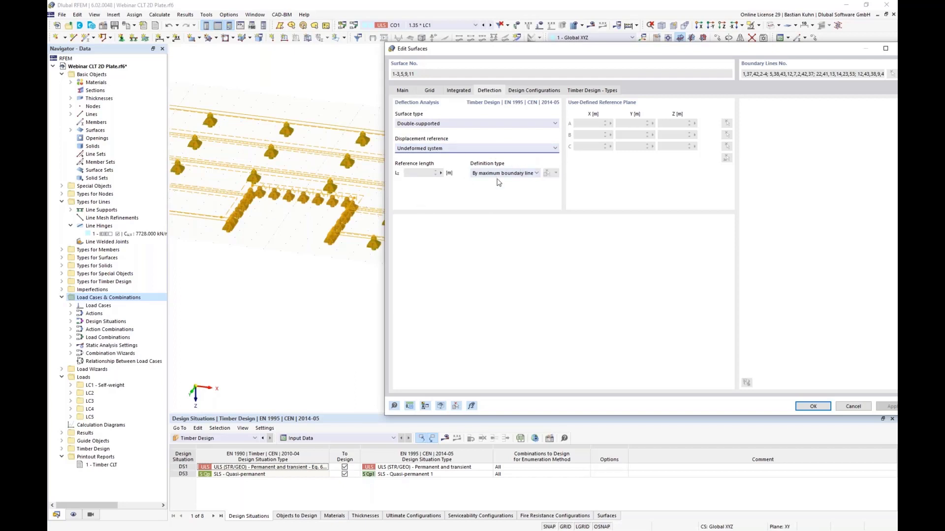
click(507, 178)
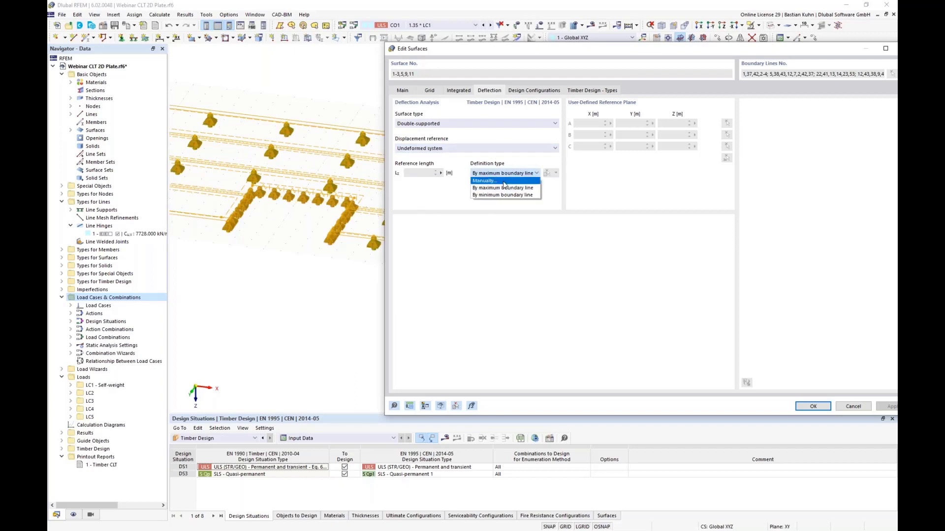
click(502, 196)
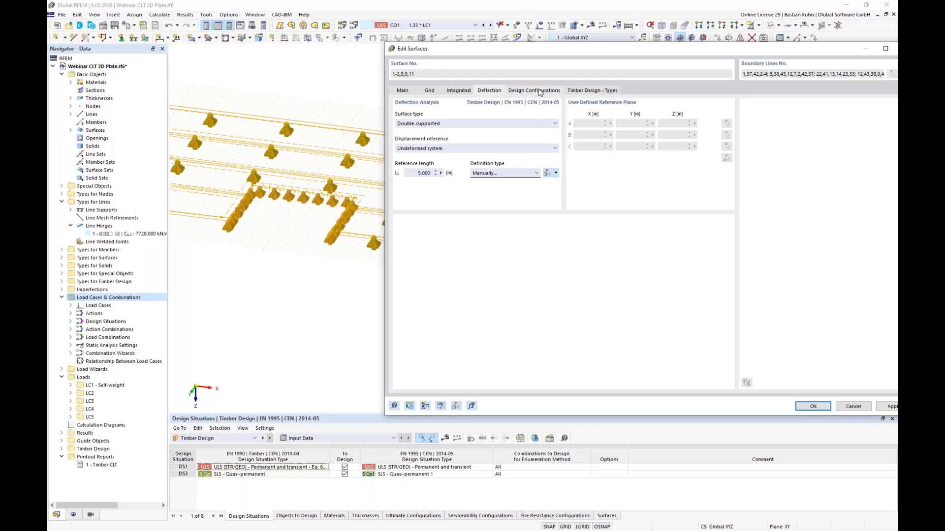
Step: Examine the Default ultimate configuration's surface design parameters, system strength factor option and standard parameters
click(540, 92)
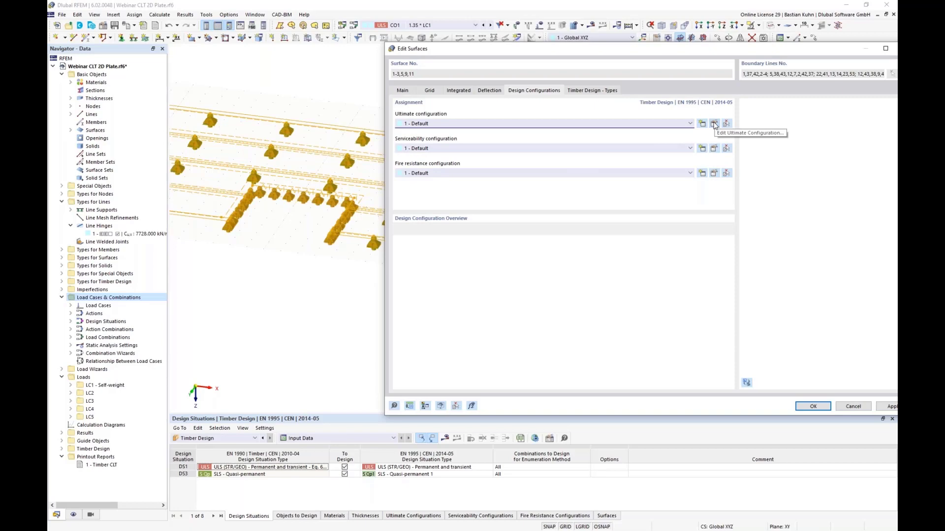
click(714, 124)
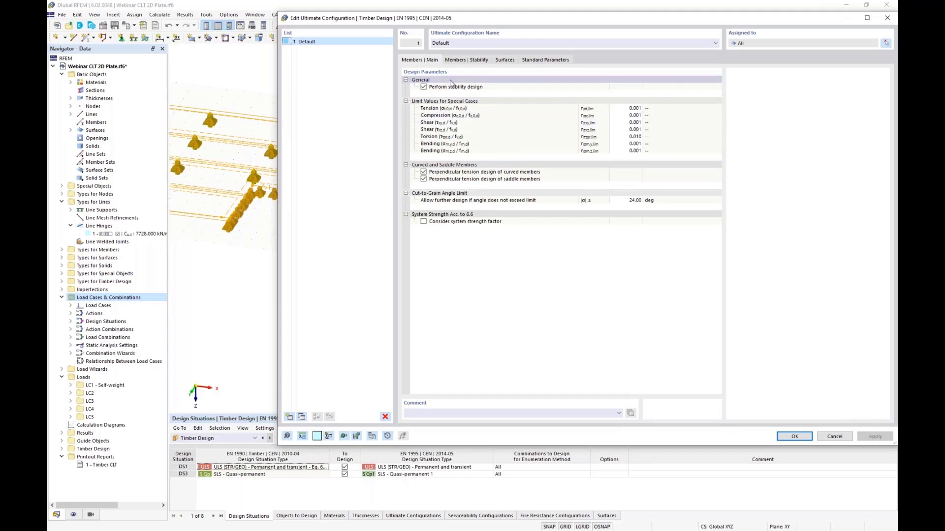
click(502, 59)
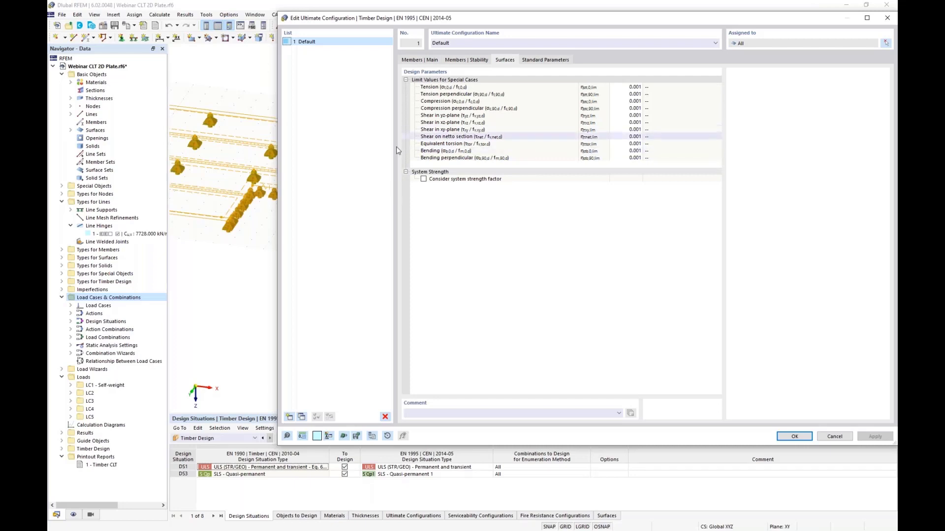
click(423, 179)
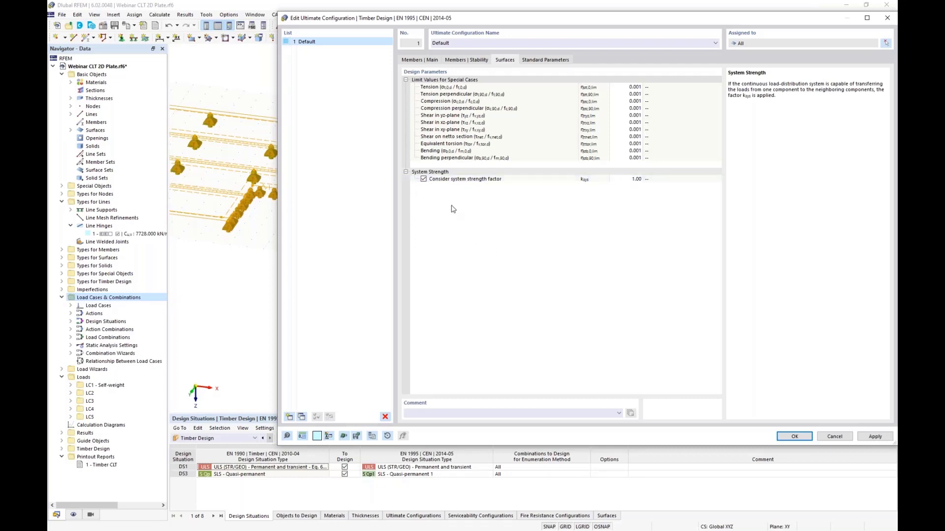
click(424, 179)
click(551, 60)
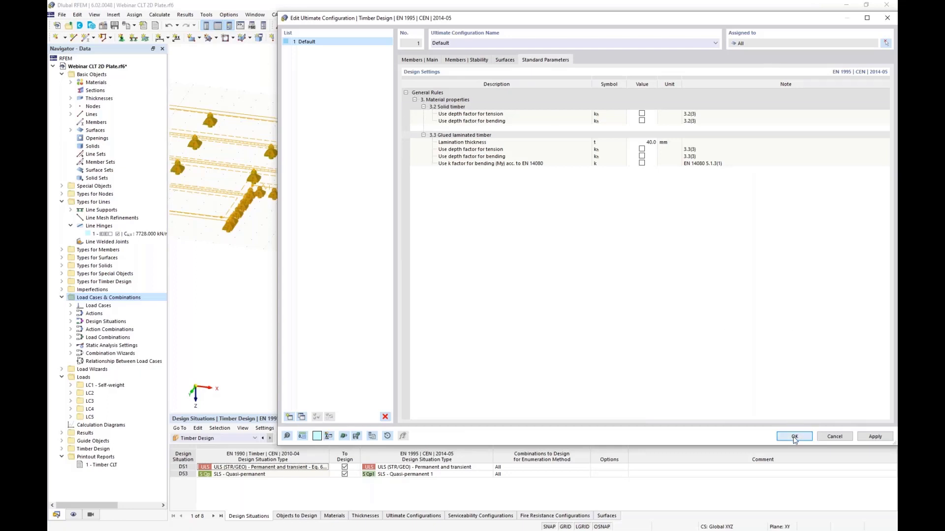
click(794, 437)
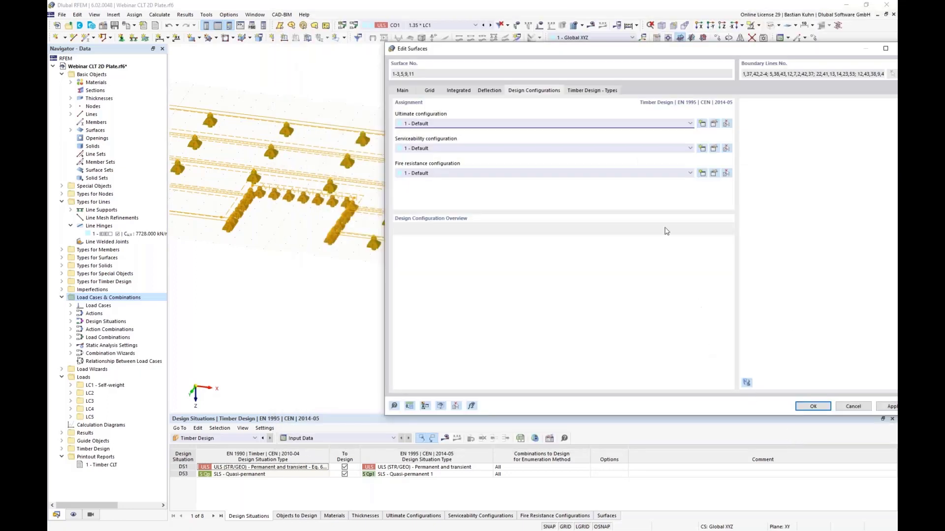
Step: Review the Default serviceability configuration's deflection limits for double-supported and cantilever surfaces
click(714, 149)
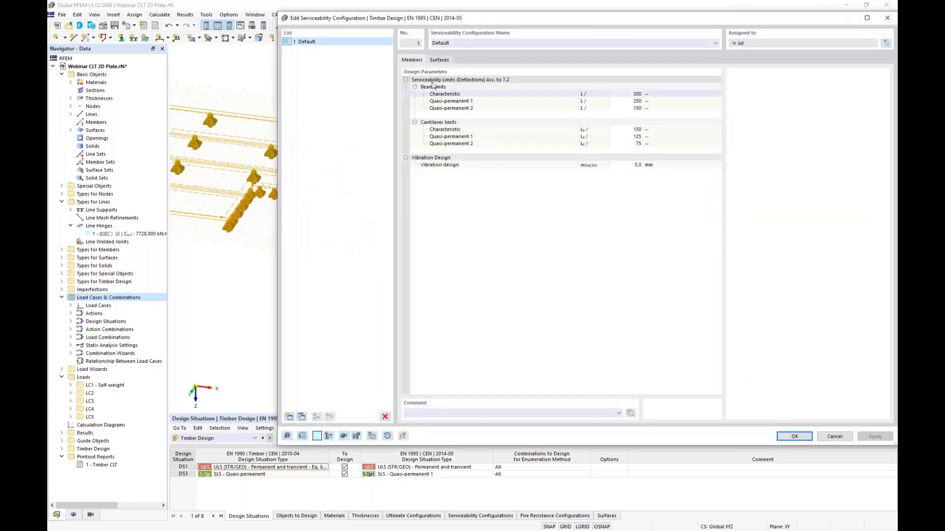
click(433, 61)
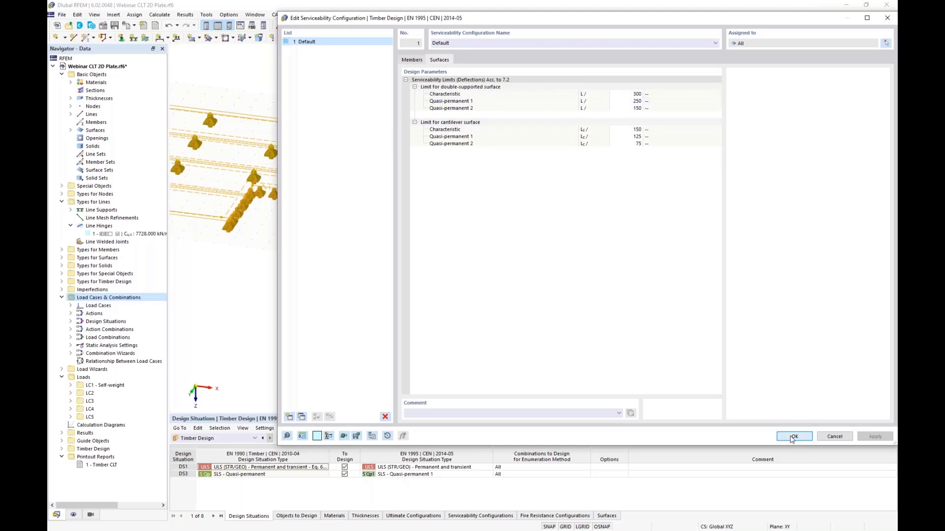
click(793, 437)
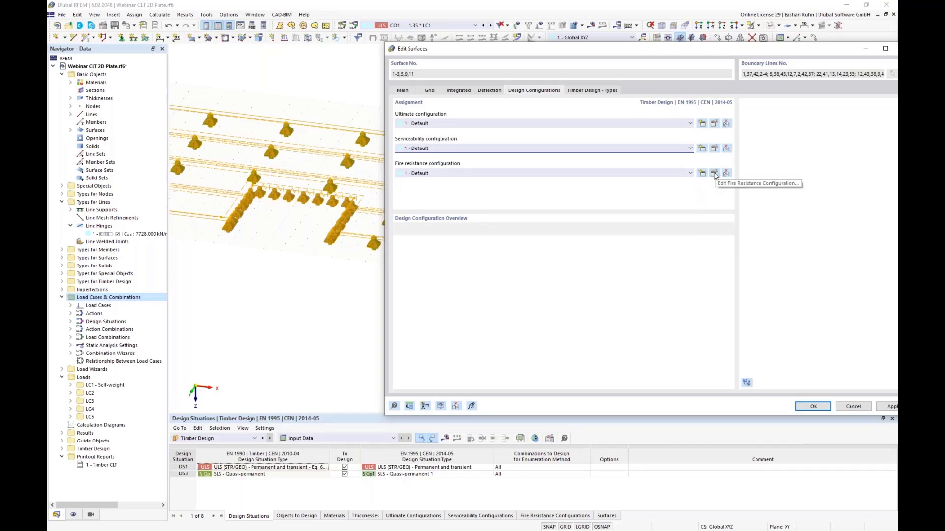
Step: In the Default fire resistance configuration for surfaces, require 30 min, exclude bottom fire exposure, and enable initial fire protection from the top
click(715, 175)
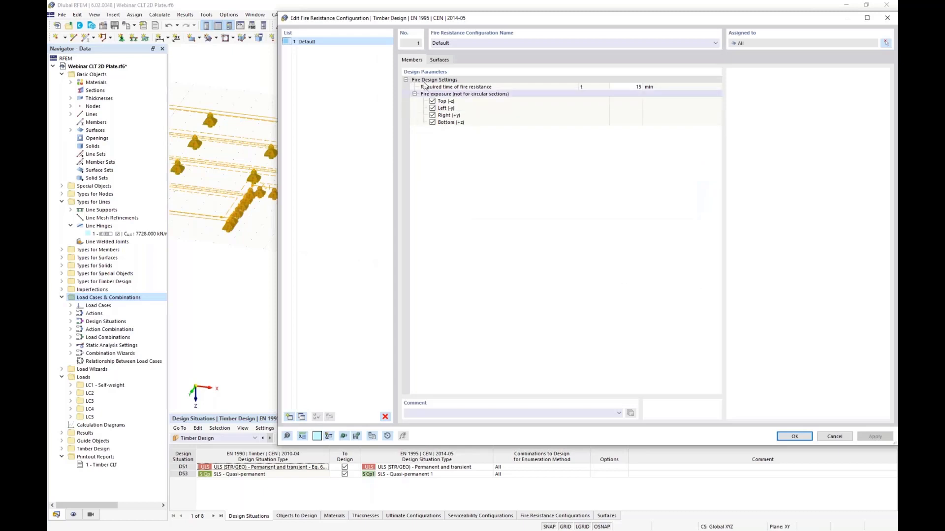
click(439, 59)
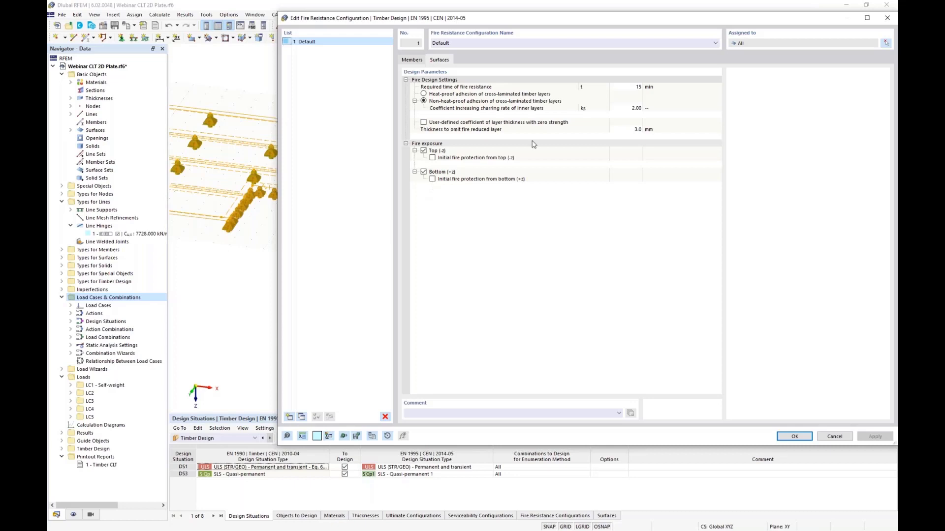
click(623, 87)
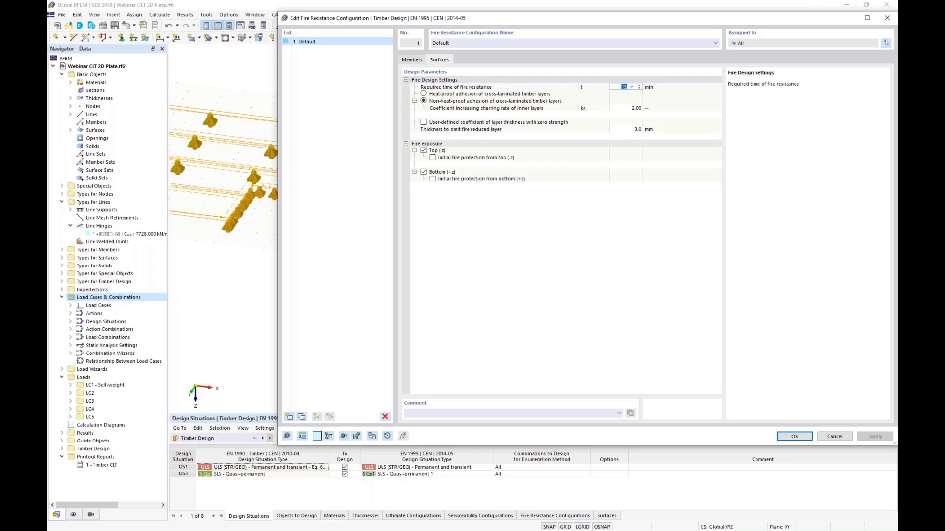
text(30)
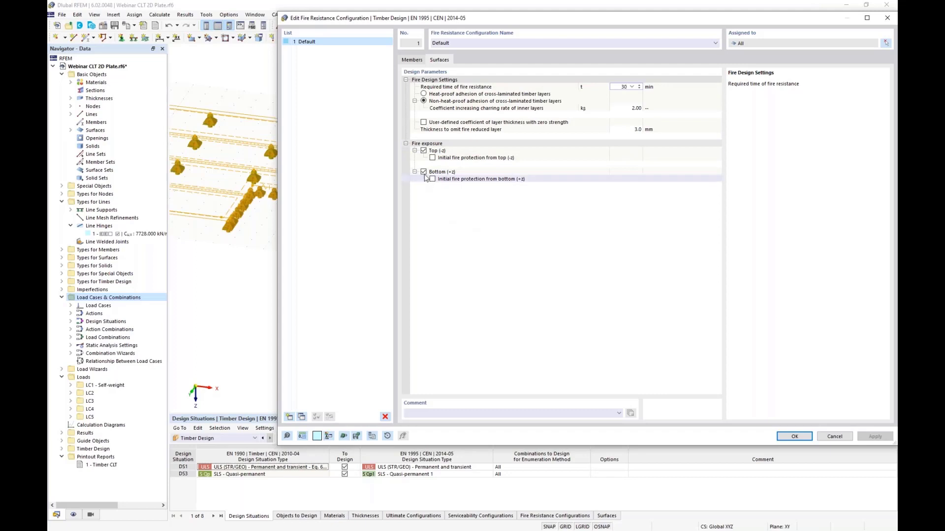
click(424, 172)
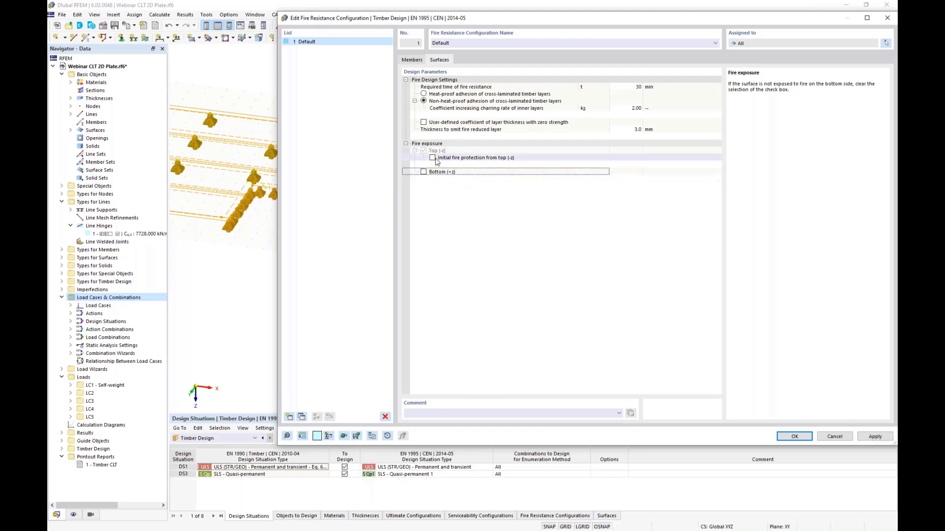
click(433, 158)
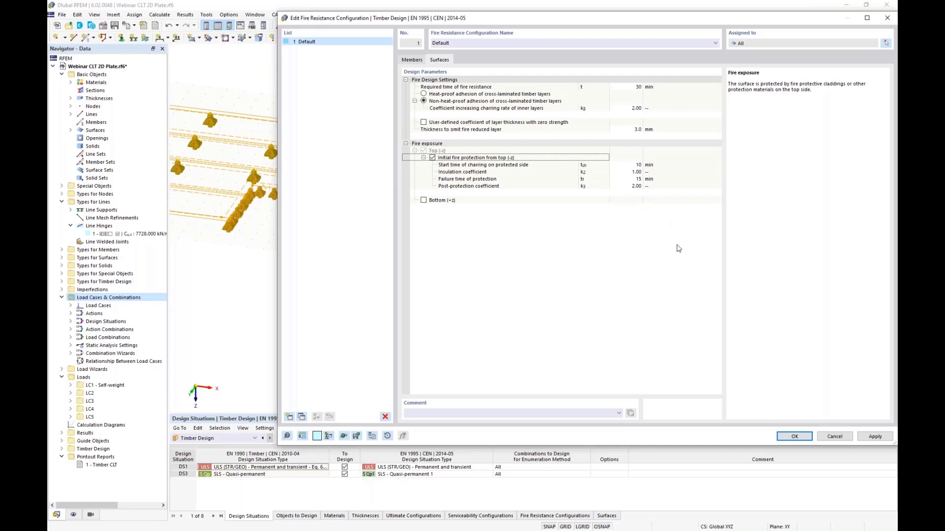
click(772, 436)
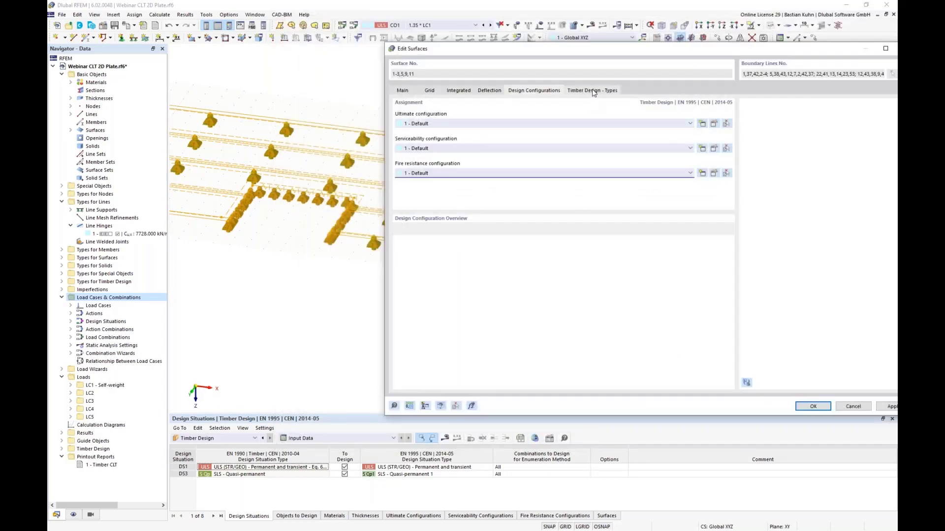
Step: Check the service class options for the surfaces, keep 1 - Dry, and apply the surface edits
click(593, 91)
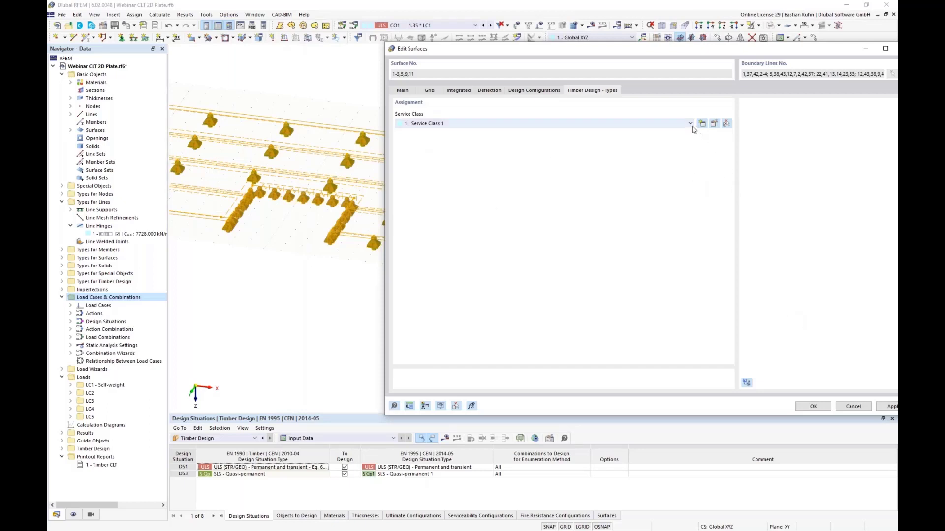
click(715, 125)
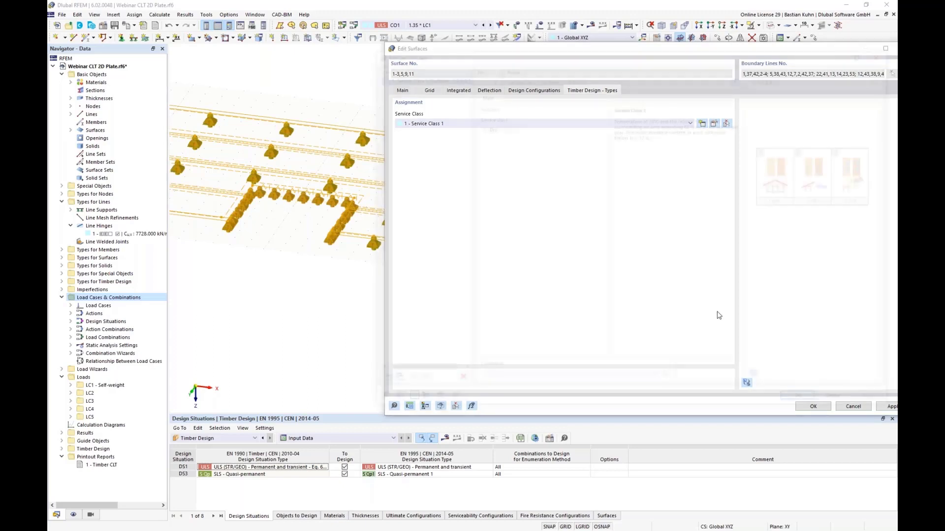
click(514, 126)
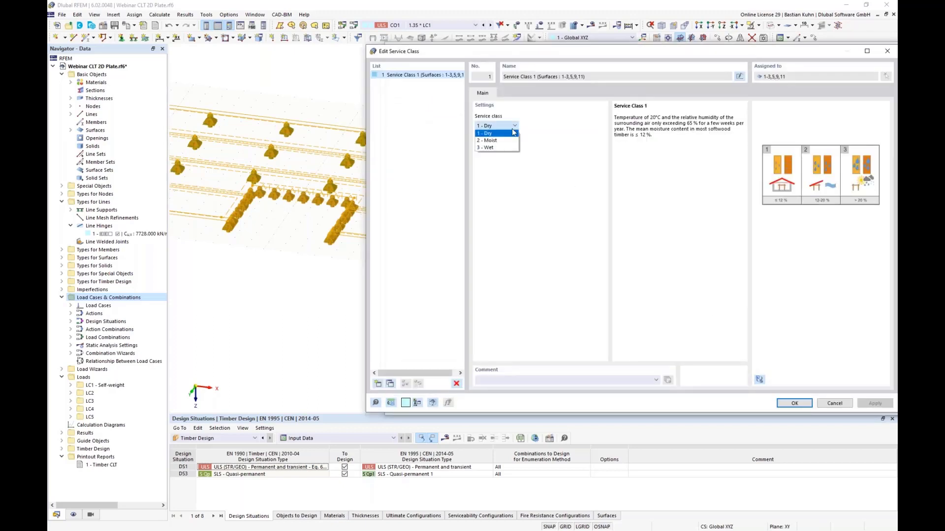
click(585, 147)
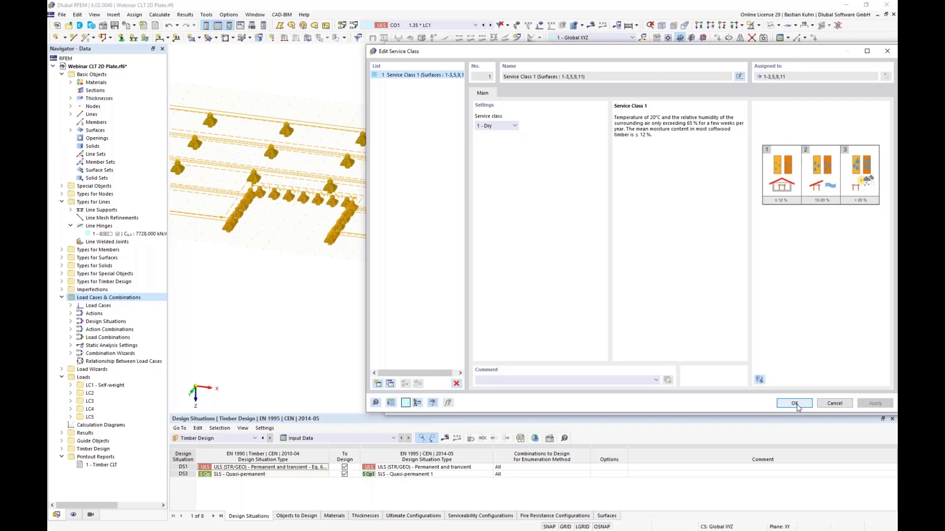
click(795, 404)
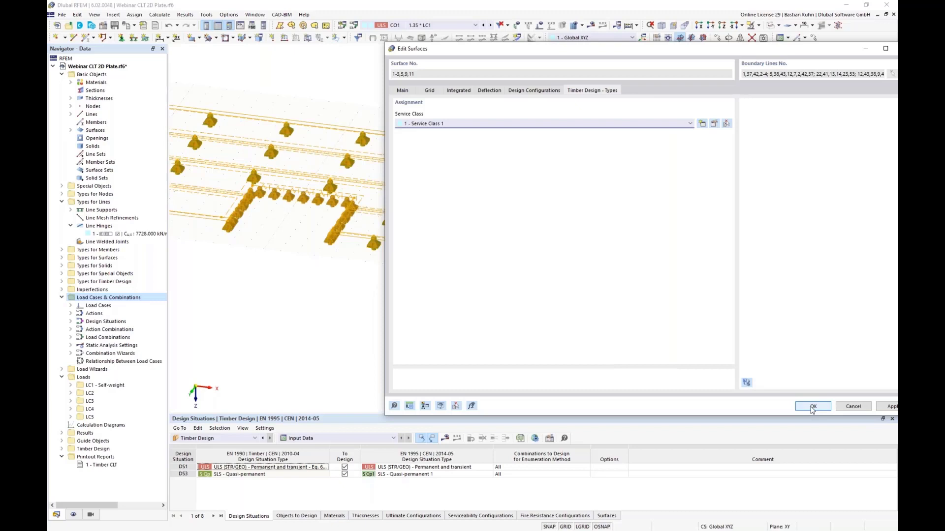
click(812, 408)
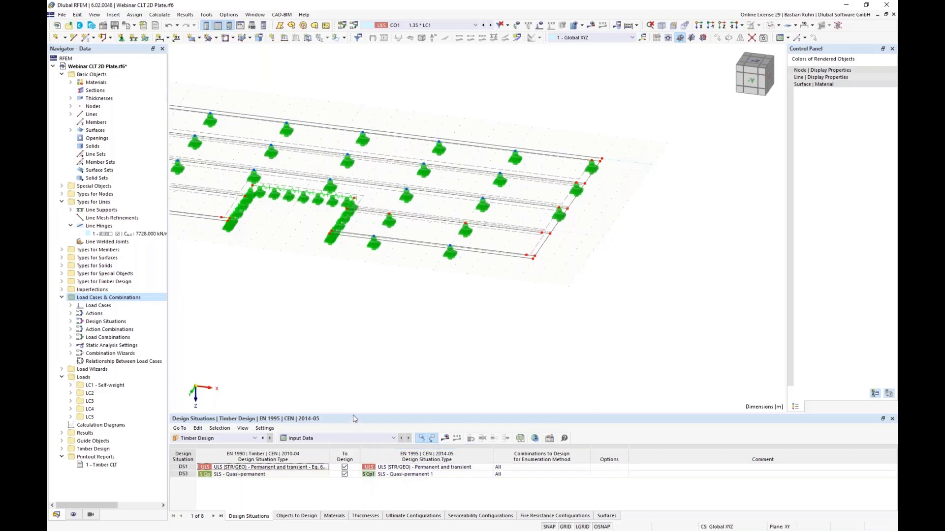
Step: Exclude the SLS quasi-permanent design situation DS3 from the timber design and run the design calculation
drag(354, 413, 377, 237)
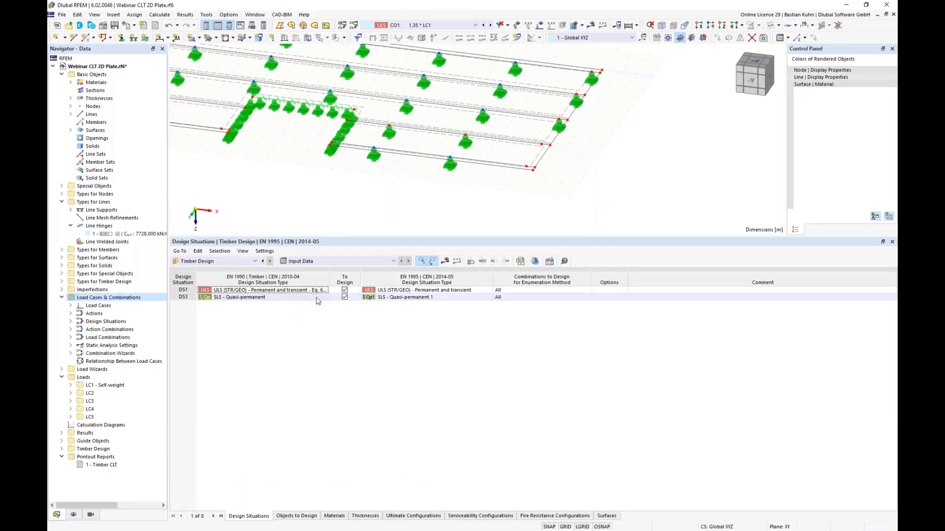
click(345, 297)
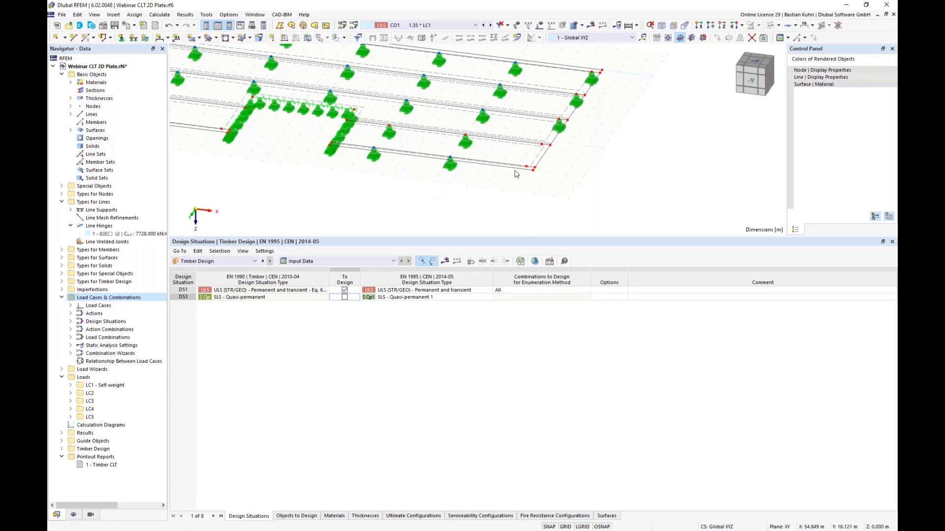
scroll(516, 173, up, 2)
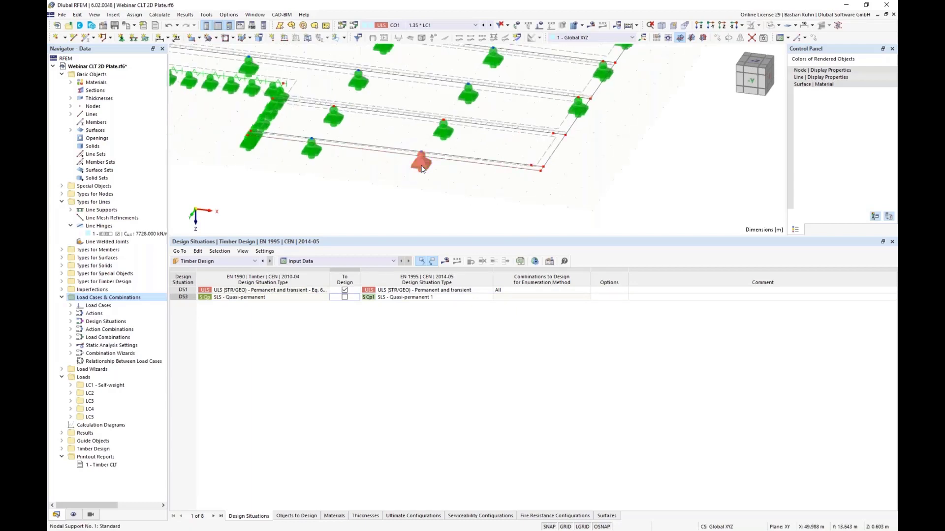
ctrl+drag(422, 166, 553, 136)
scroll(490, 187, down, 5)
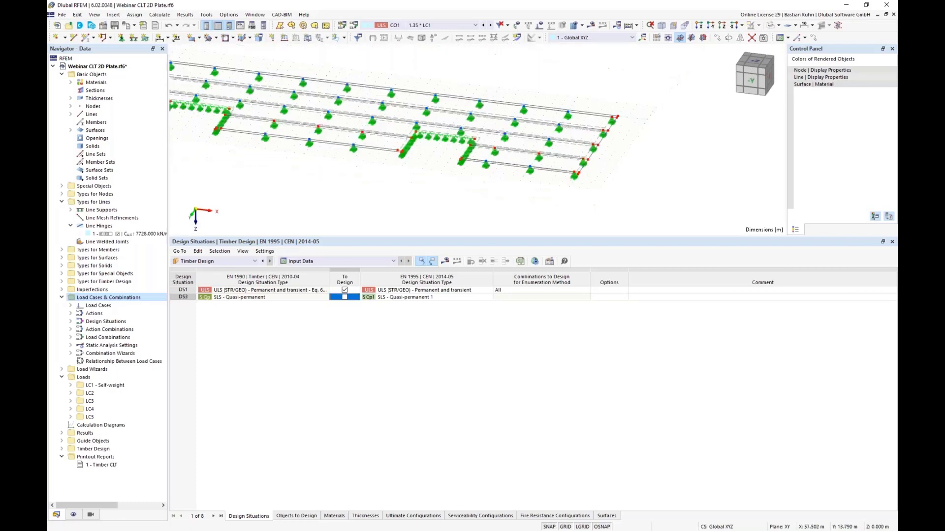
scroll(344, 150, up, 3)
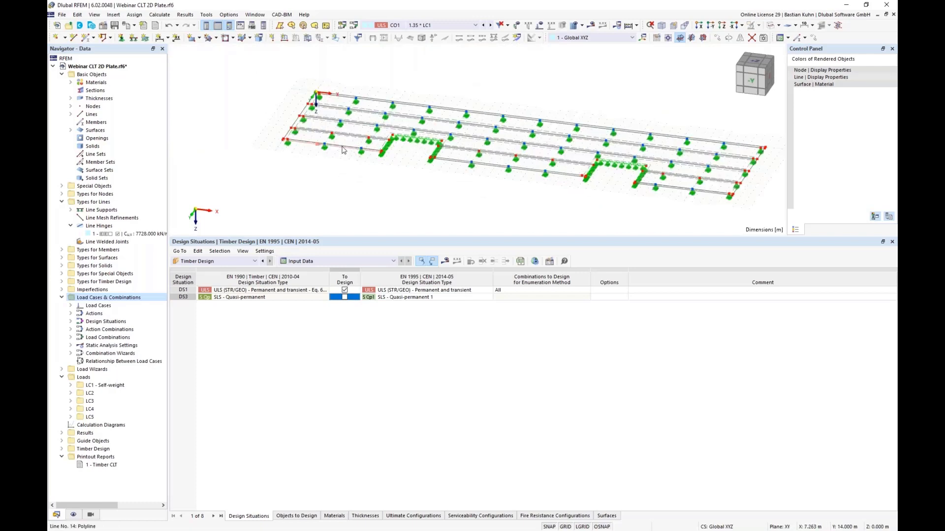
scroll(486, 181, down, 2)
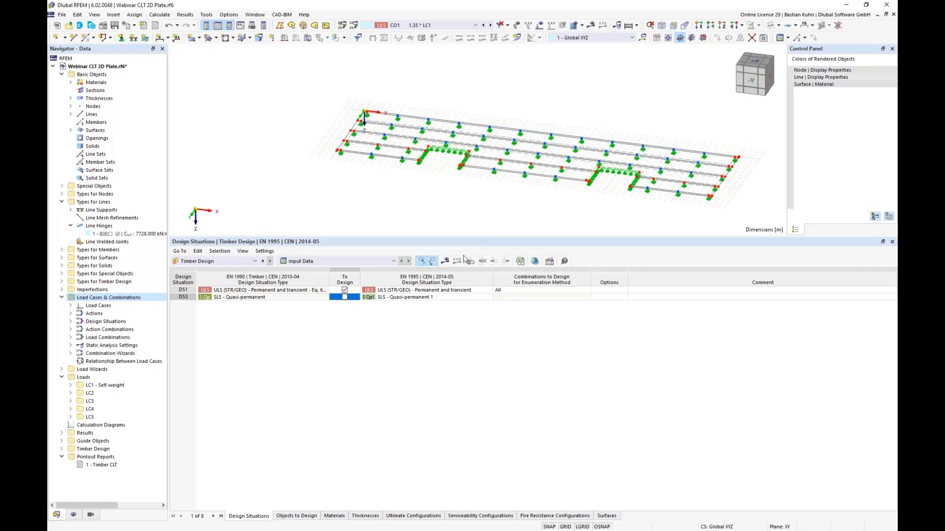
click(445, 261)
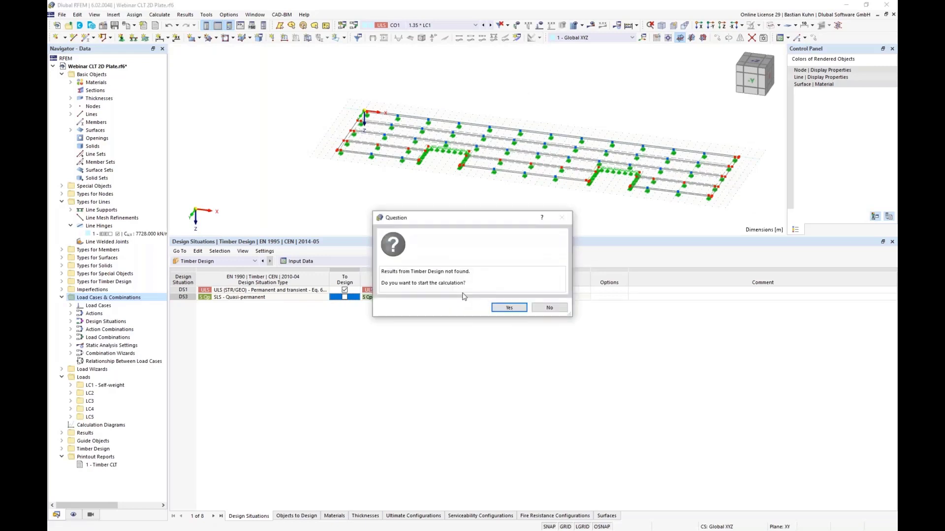
click(508, 308)
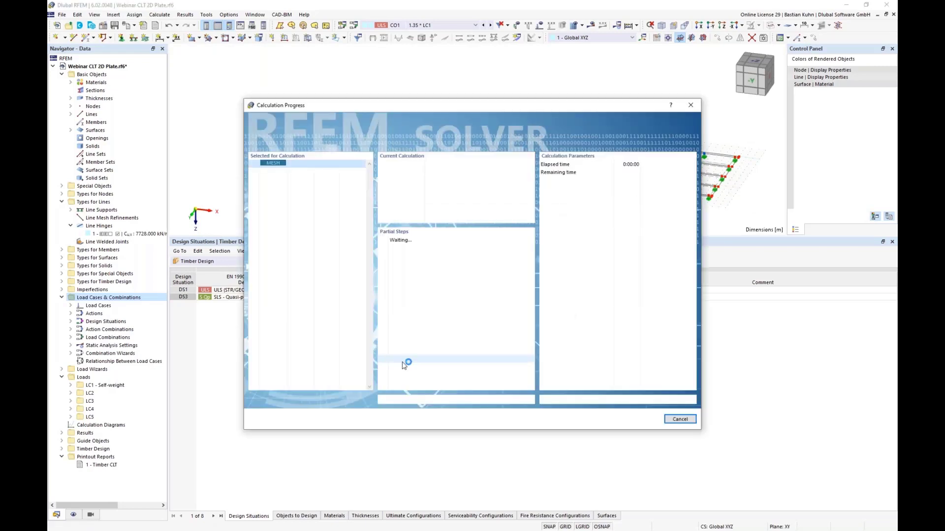
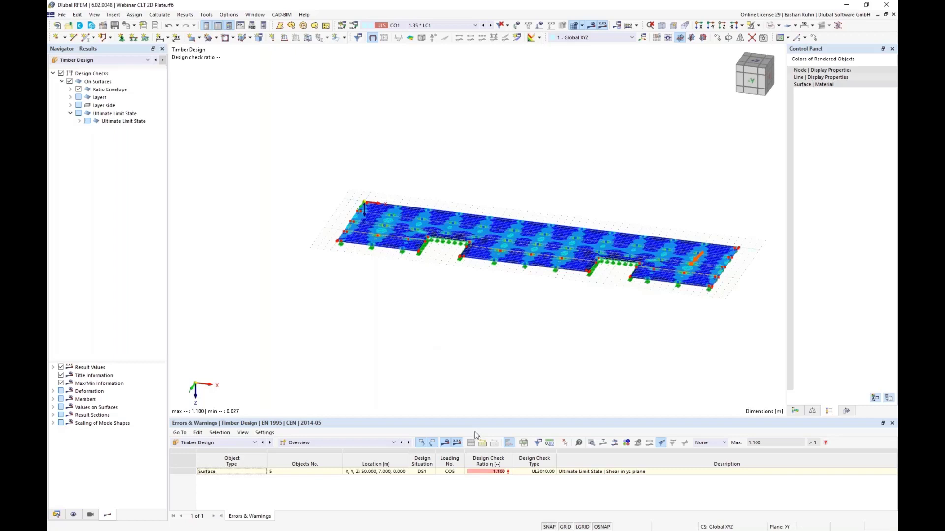
Step: Show the design ratios on surfaces and inspect the governing shear in yz-plane location in the Z-direction view
drag(477, 421, 463, 265)
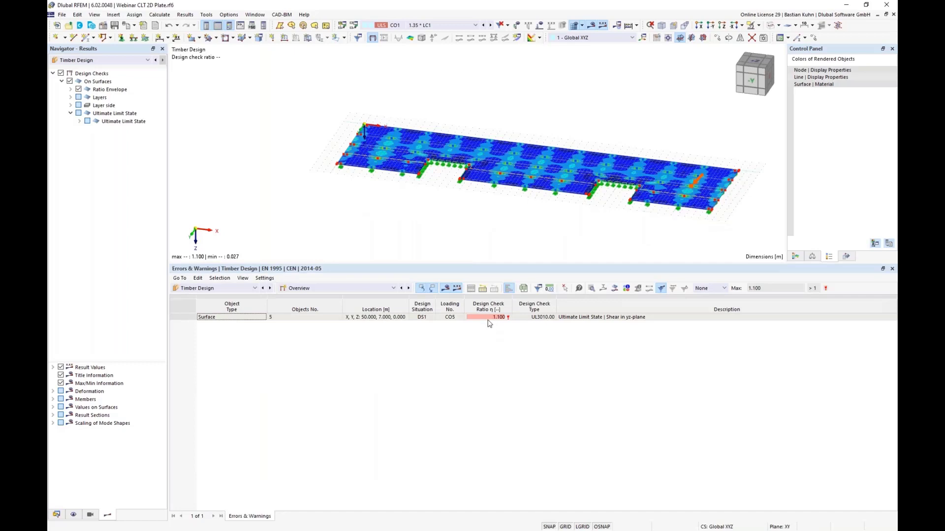
click(619, 319)
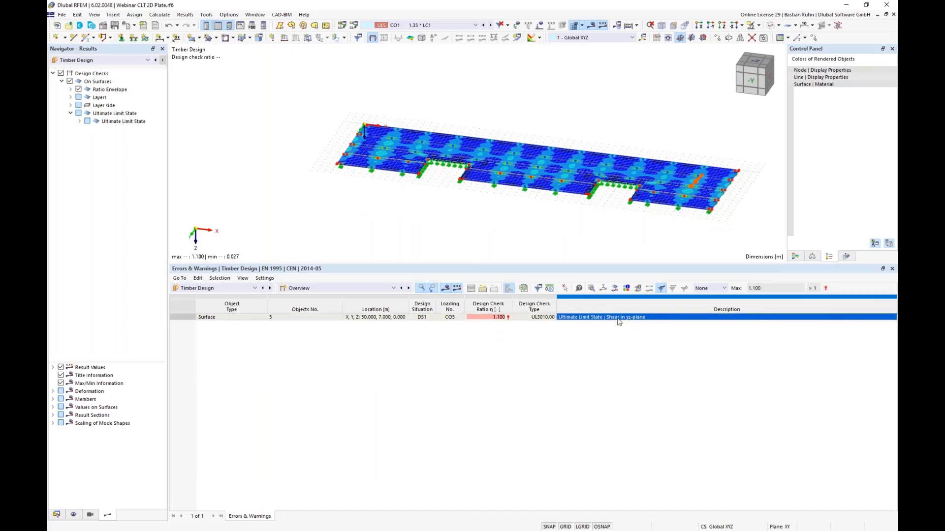
click(408, 288)
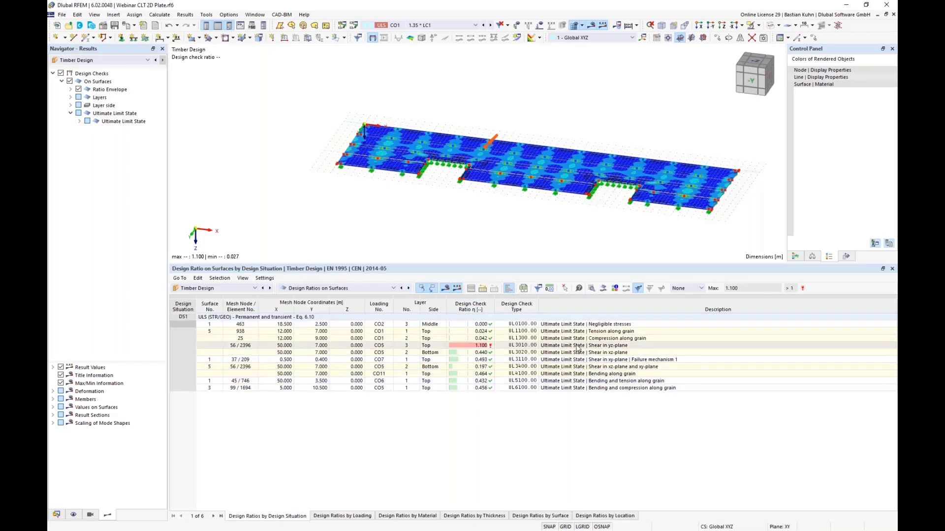
click(579, 346)
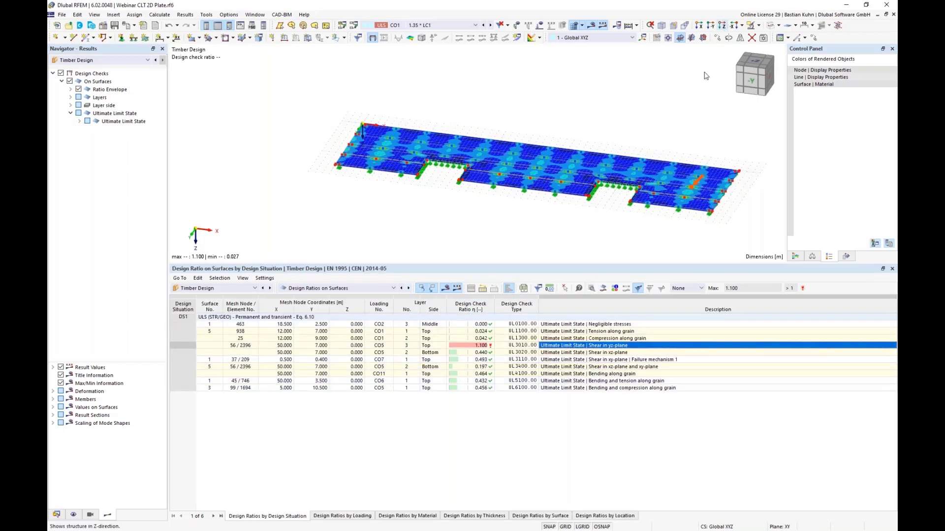
scroll(712, 154, up, 5)
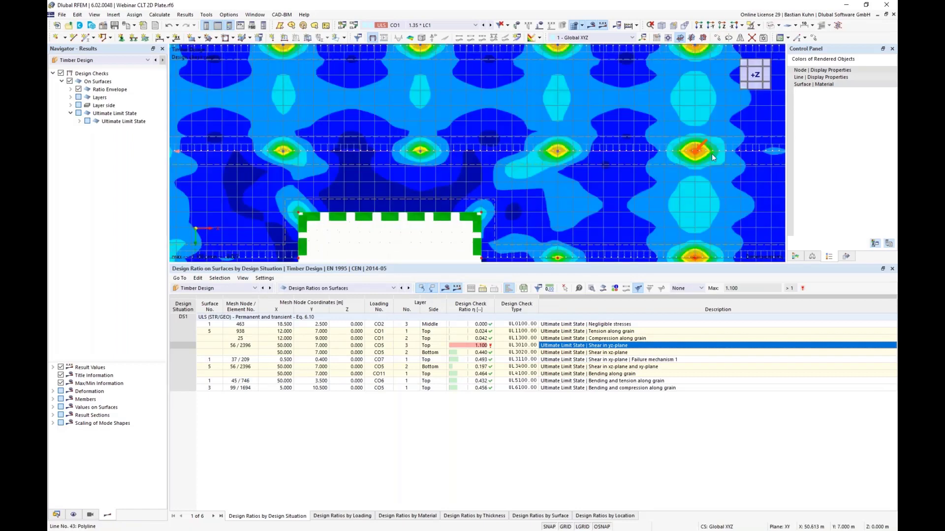
scroll(711, 156, up, 6)
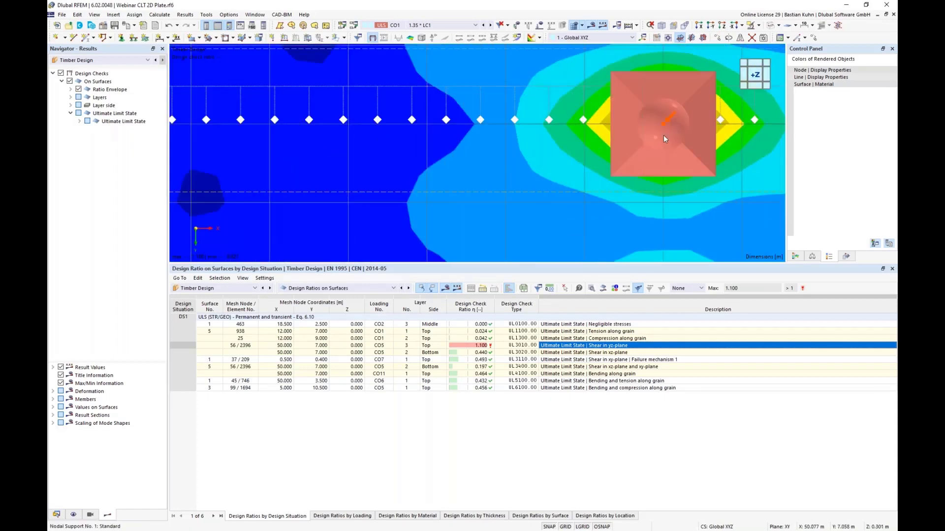
Step: Hide the nodal supports in the model display to expose the design ratio contours around the support points
click(74, 514)
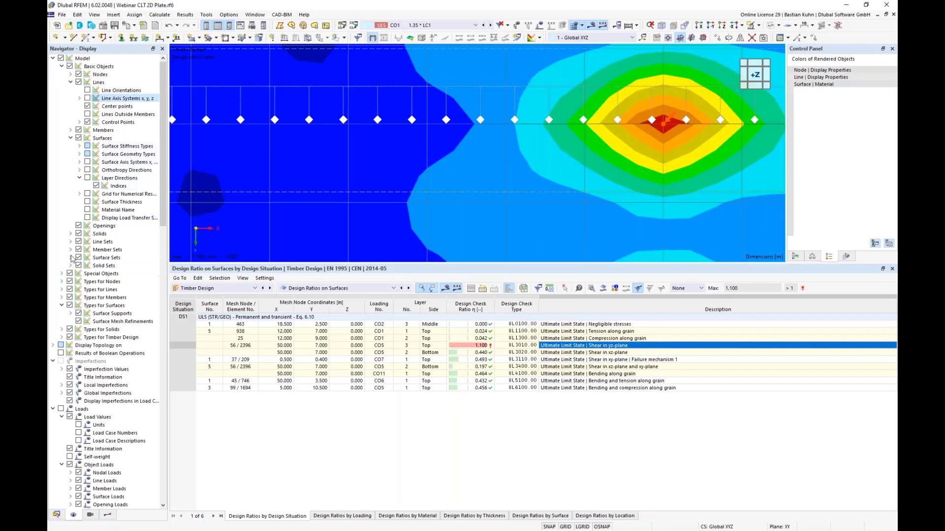
click(62, 282)
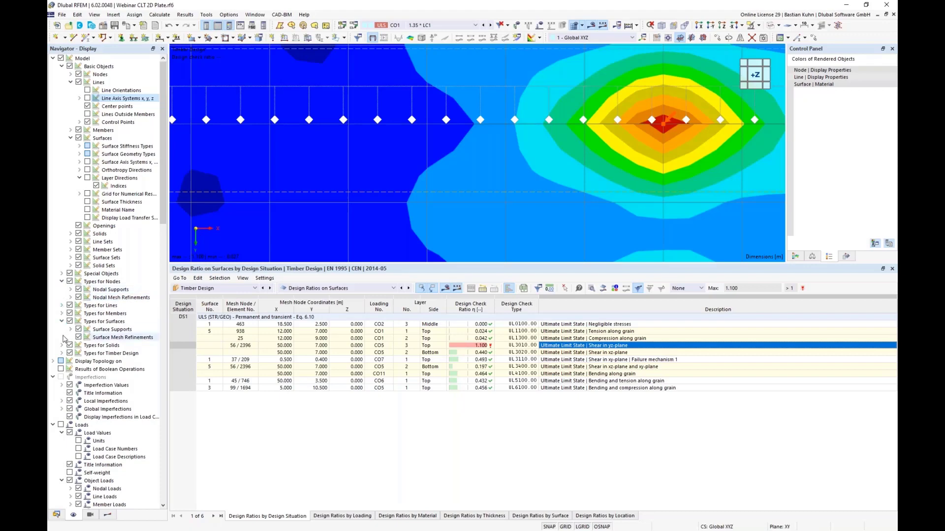
click(78, 290)
scroll(482, 146, down, 3)
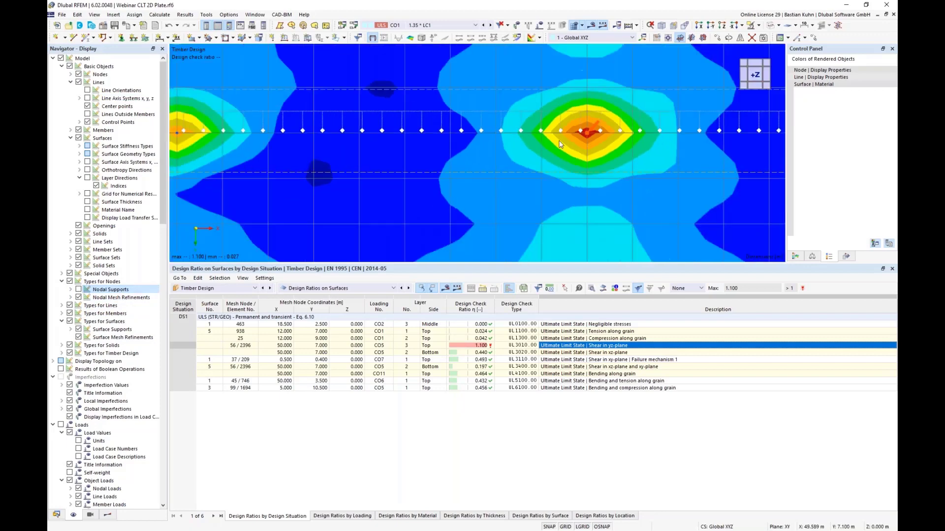
scroll(590, 134, down, 4)
scroll(590, 133, down, 3)
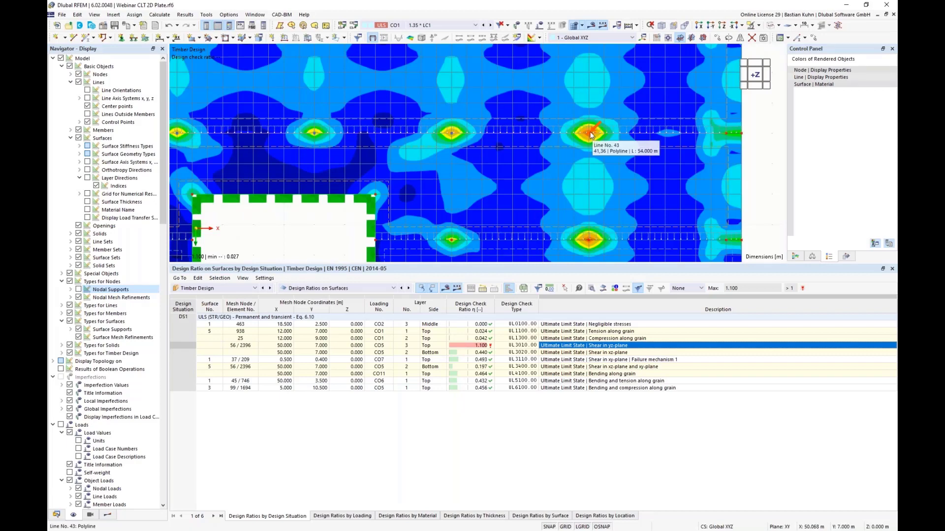
Step: Inspect the governing stress peak at the support and review the design check details for shear in the yz-plane
scroll(590, 133, up, 4)
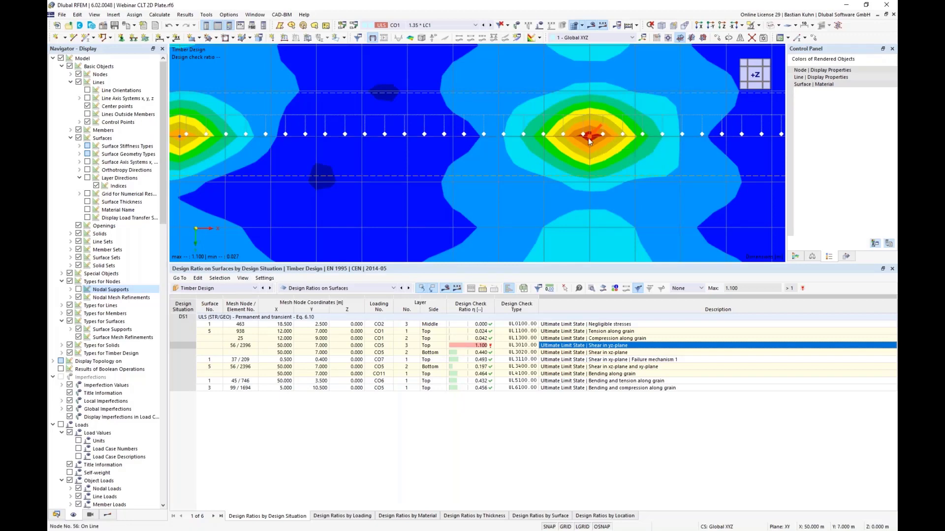
scroll(593, 141, up, 3)
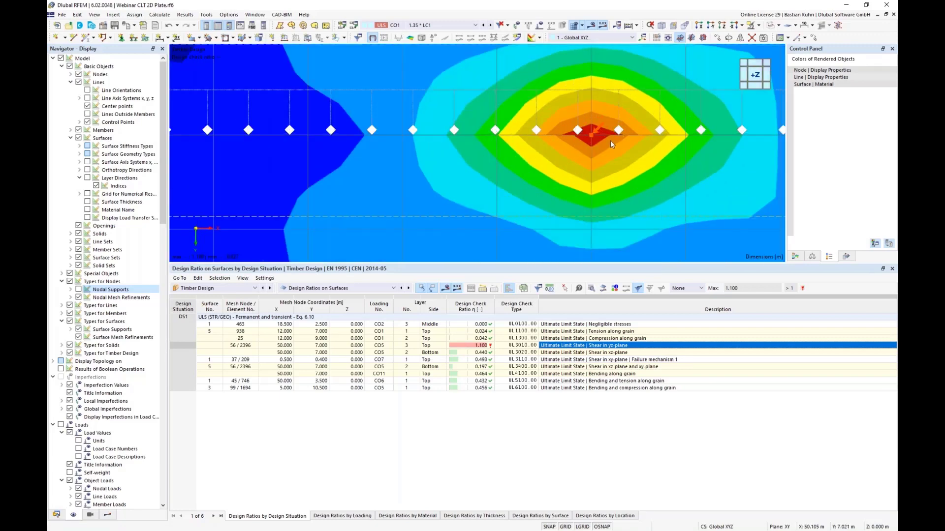
scroll(572, 146, down, 3)
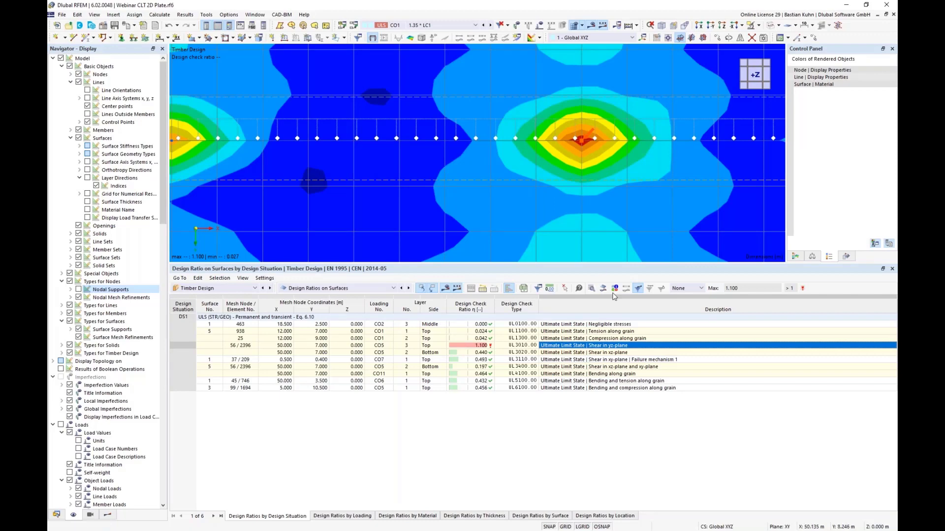
double_click(608, 348)
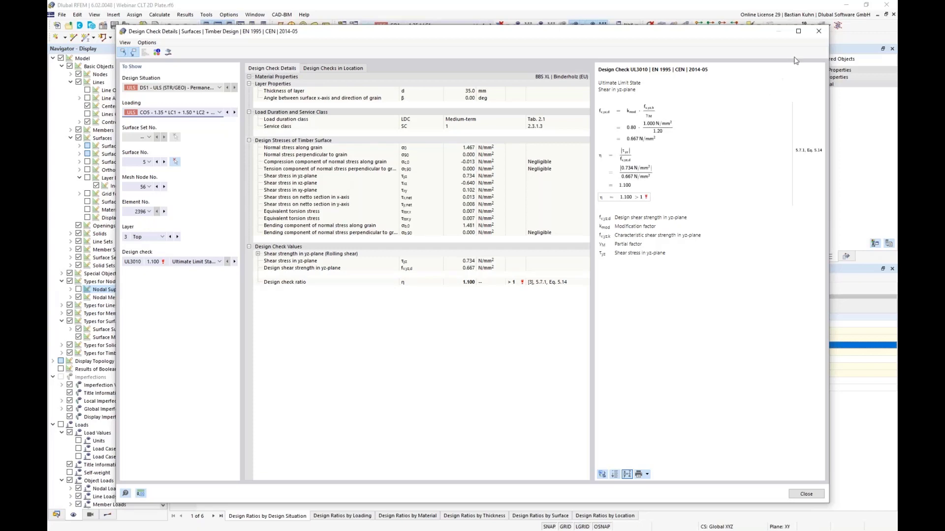
click(819, 32)
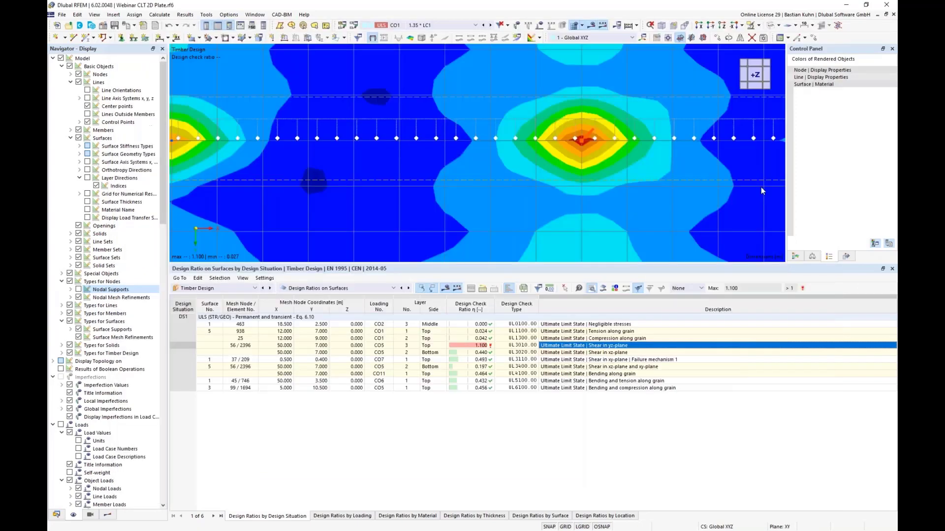
Step: Display the result diagrams through the layers at the governing surface point, viewing the design ratio, normal stress along grain and shear stress τyz
click(602, 289)
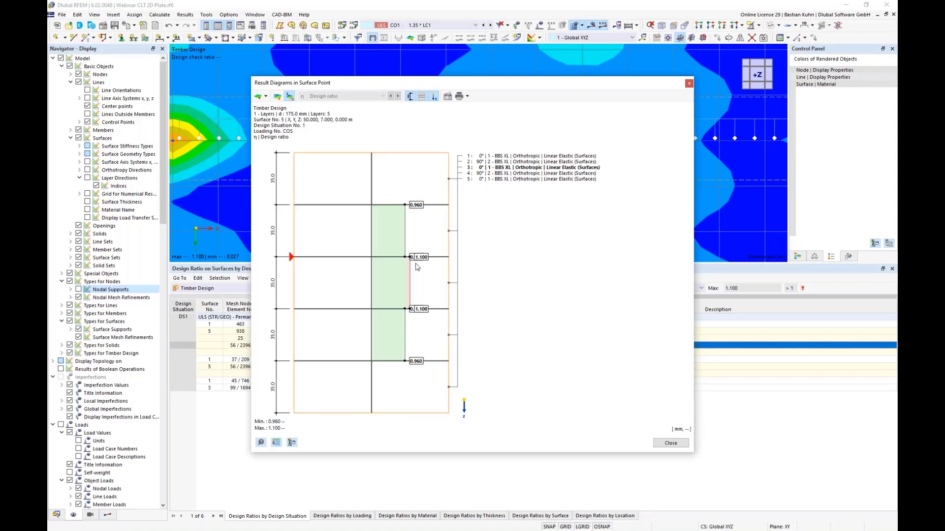
click(265, 97)
click(273, 117)
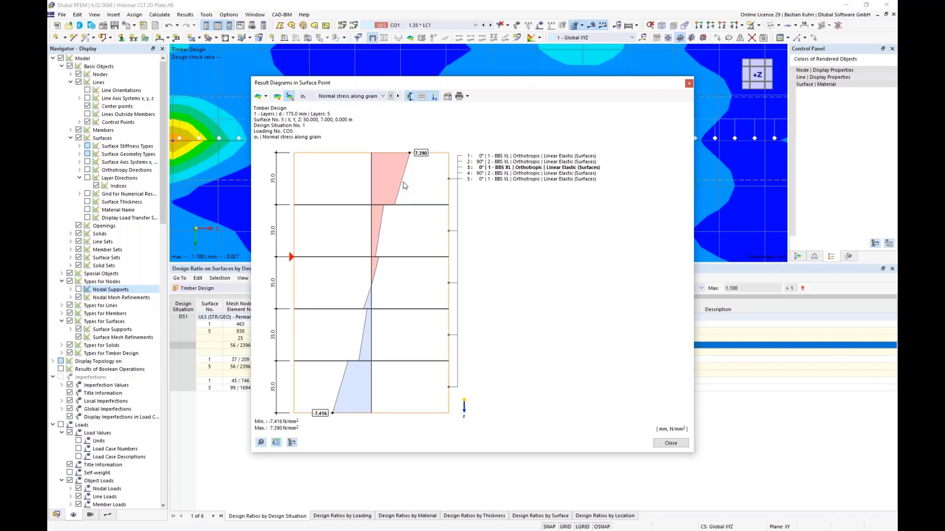
click(378, 96)
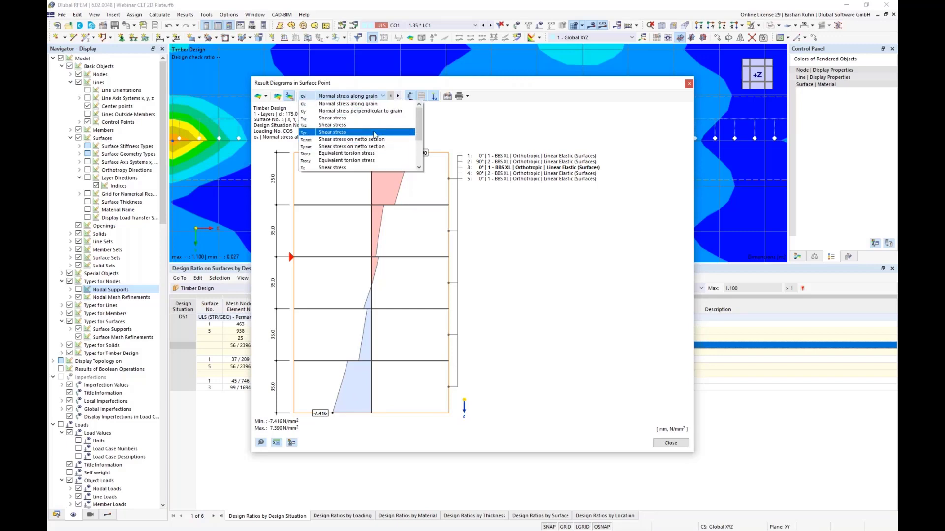
key(Escape)
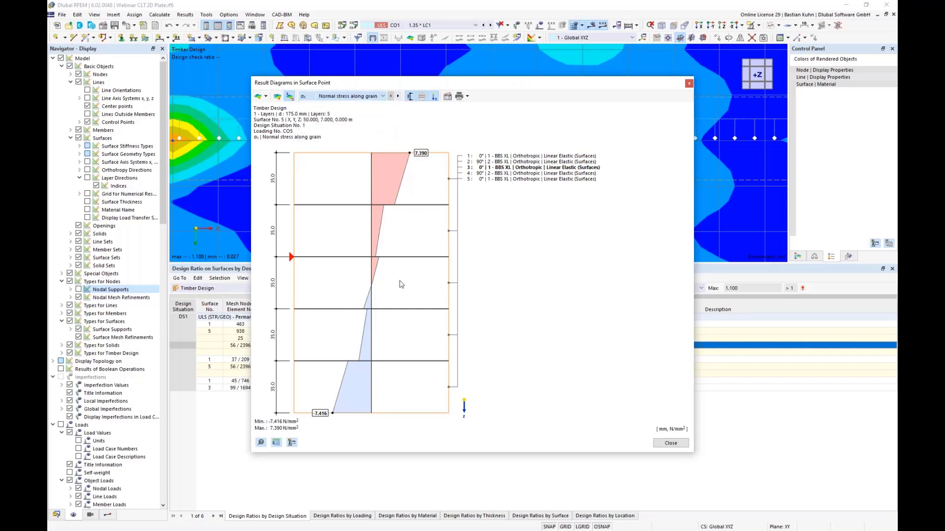
key(Down)
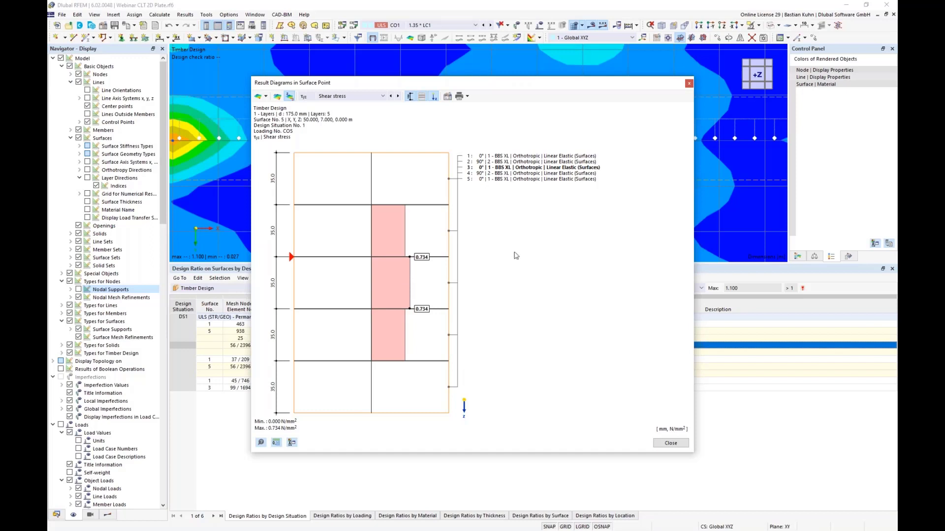
Step: Send the normal stress along grain diagram to the Timber CLT printout report with a height ratio of 40%
click(466, 97)
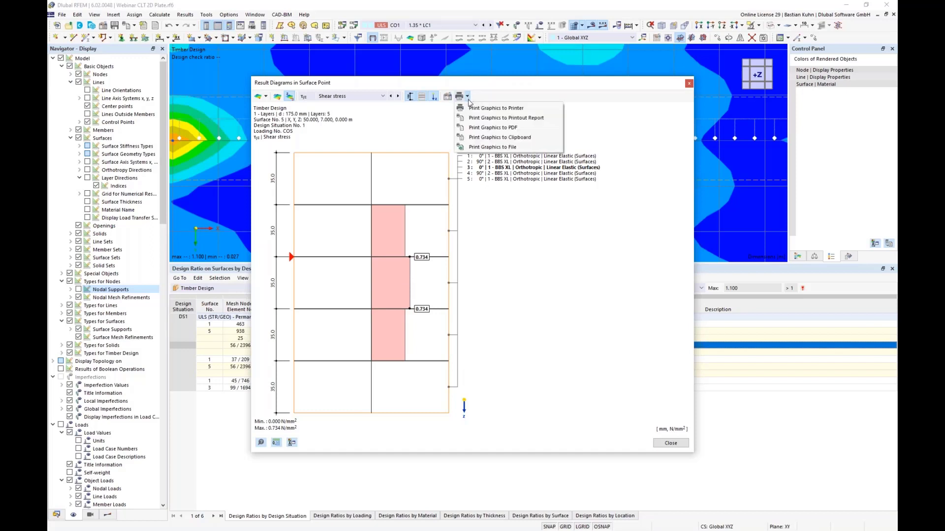
click(479, 87)
click(352, 97)
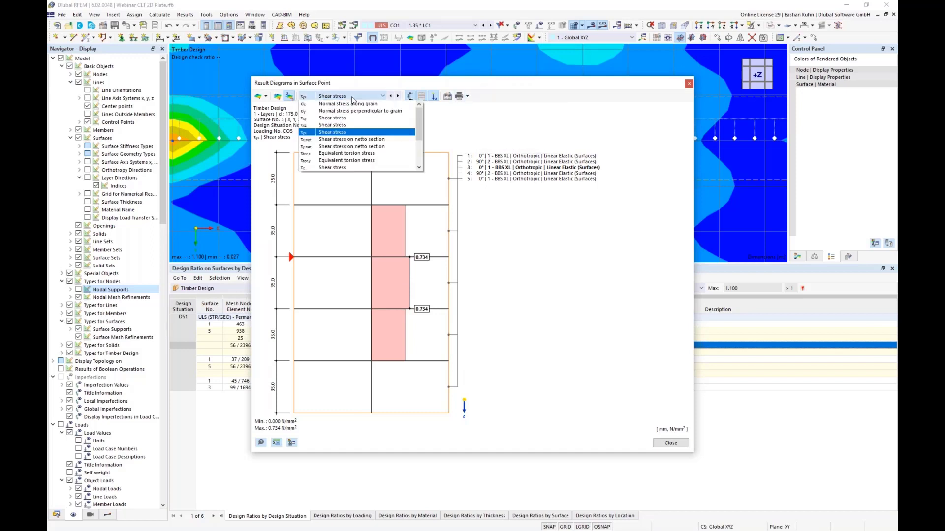
click(427, 113)
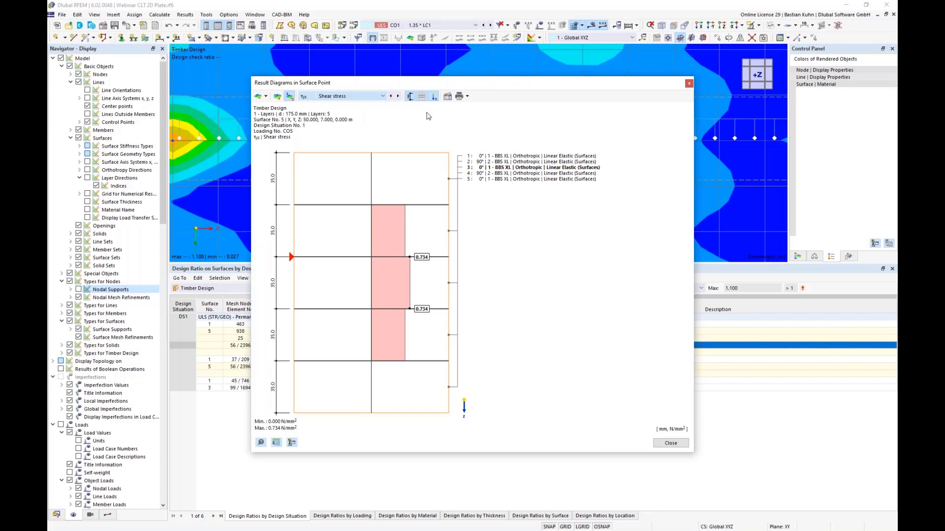
click(467, 97)
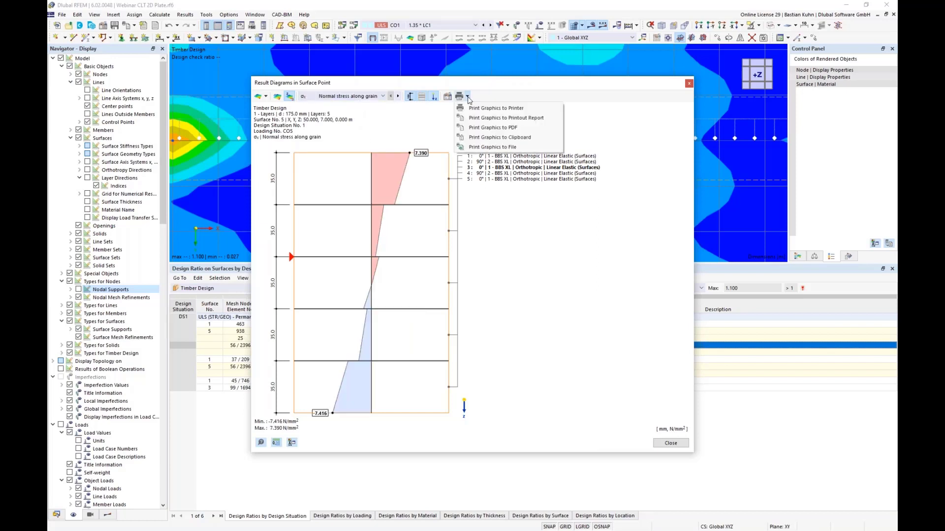
click(506, 118)
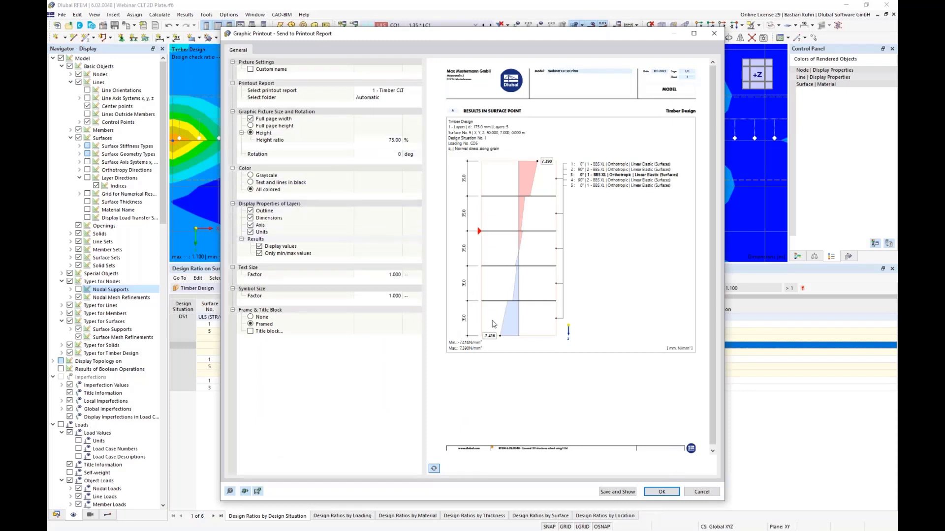
click(388, 139)
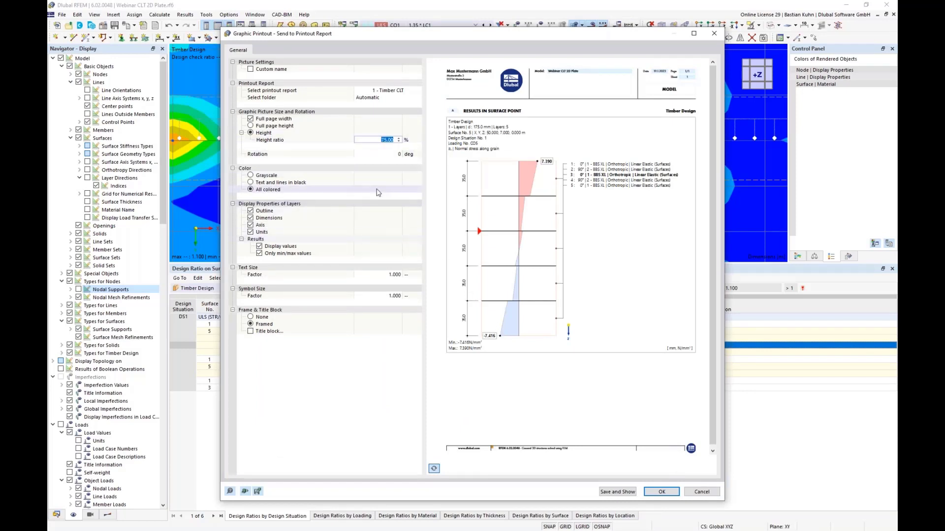
text(40)
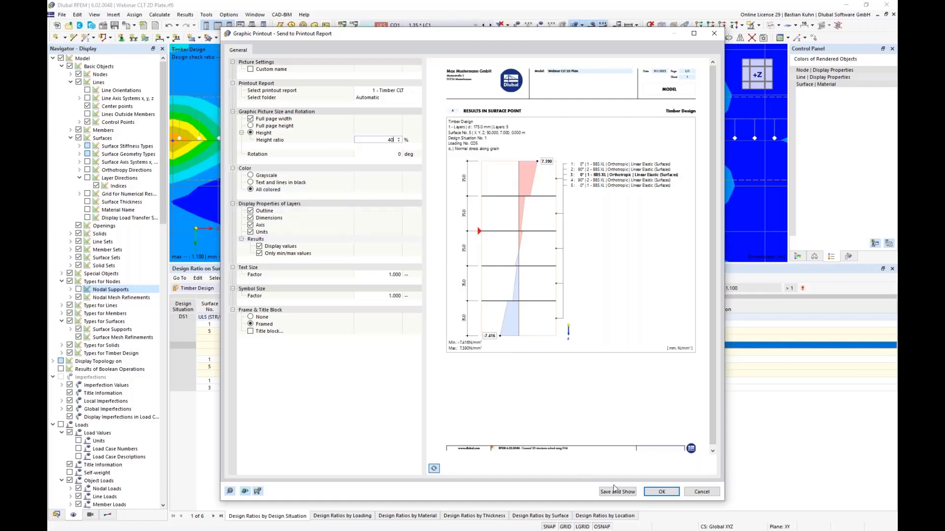
click(662, 492)
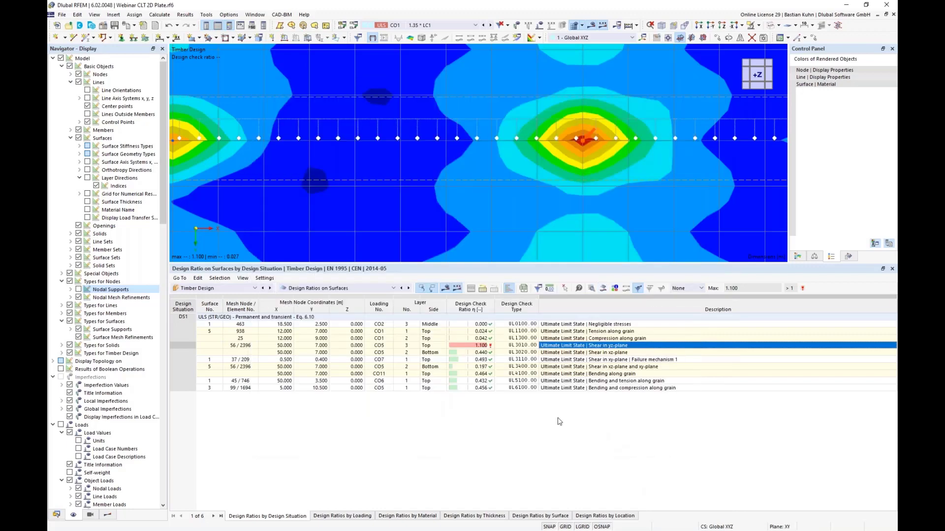
Step: Show the whole plate in a 3D view and base the surface ratio envelope on the maximum of selected design checks
scroll(504, 181, down, 5)
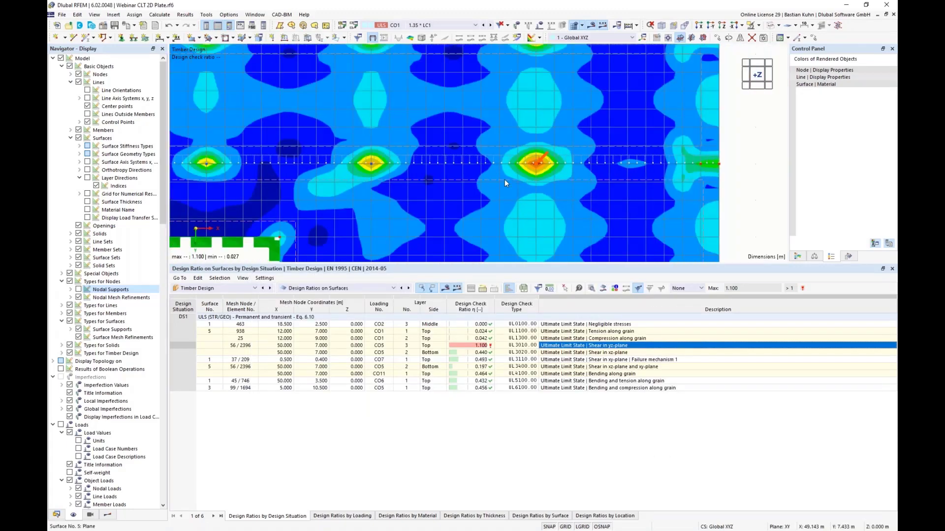
scroll(464, 188, down, 3)
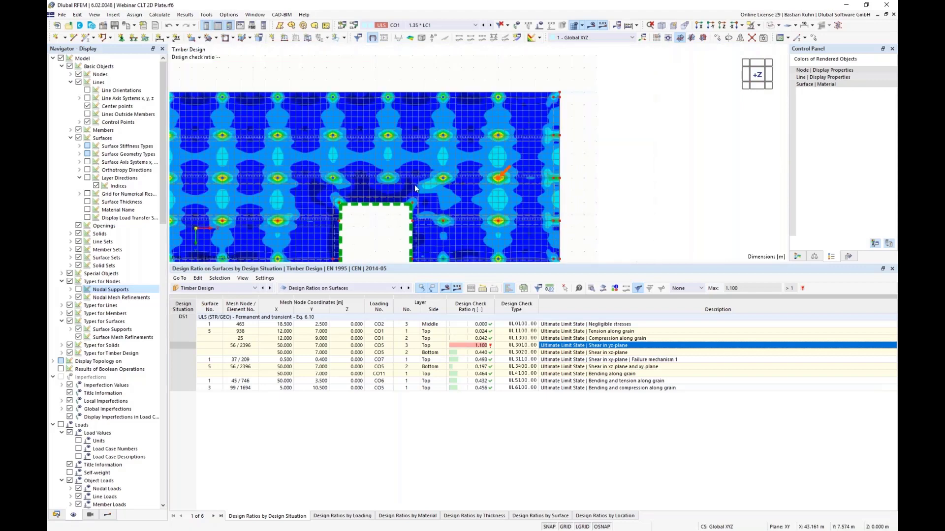
middle_drag(478, 171, 648, 156)
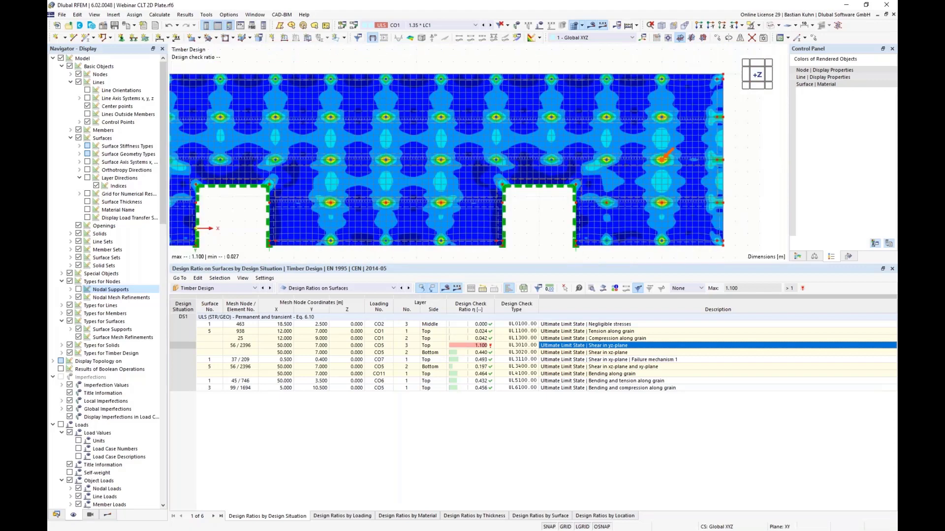
drag(593, 263, 594, 342)
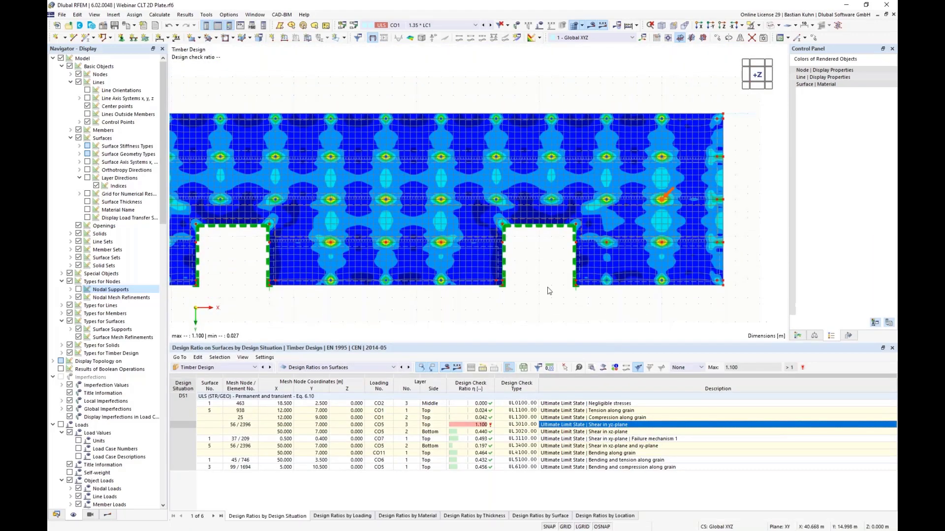
middle_drag(611, 287, 516, 173)
scroll(597, 225, down, 3)
click(108, 515)
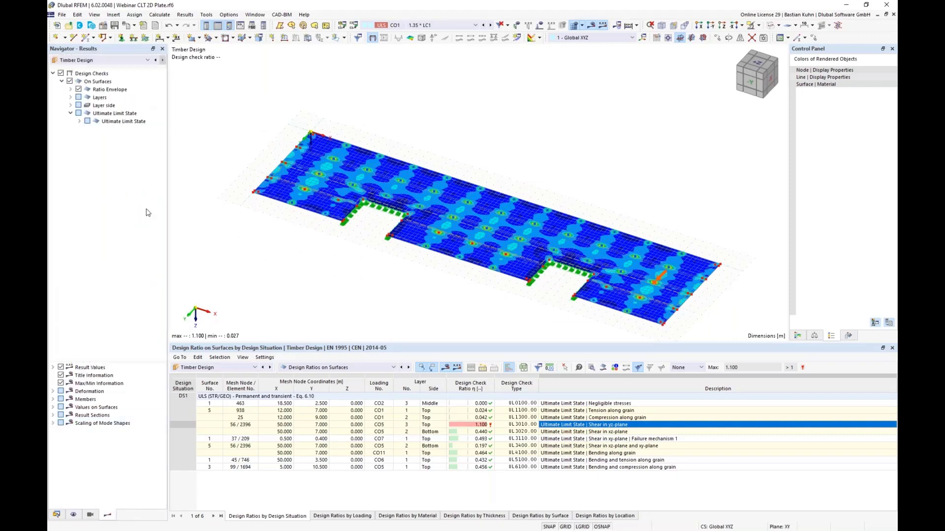
click(70, 89)
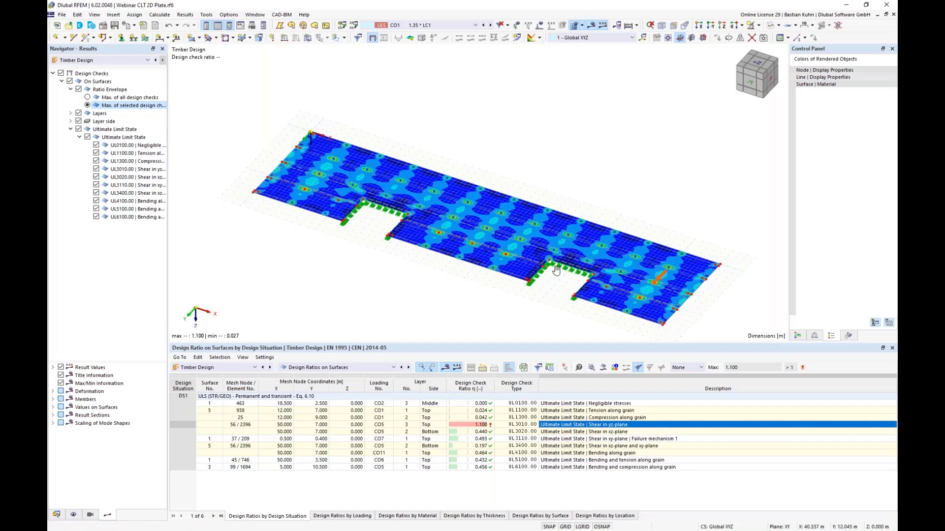
middle_drag(556, 272, 555, 238)
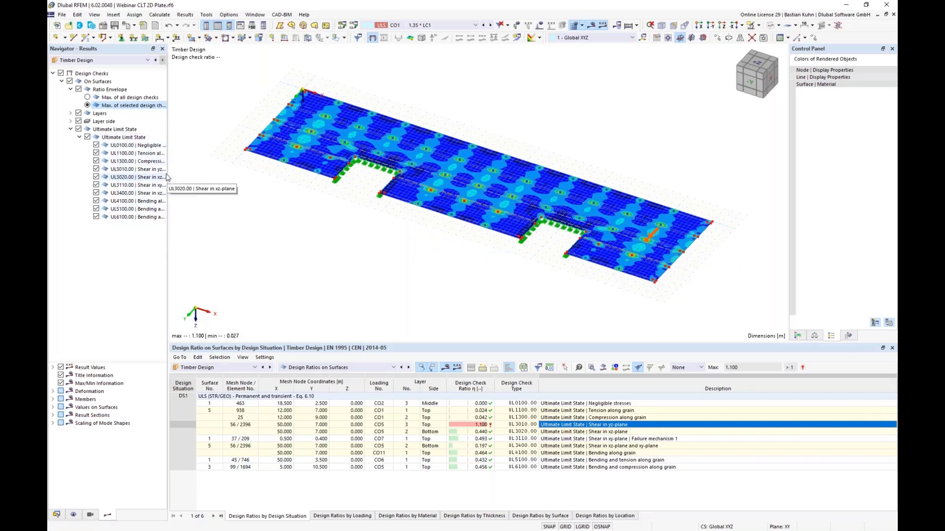
Step: Examine the design check display options for the five individual CLT layers and for the top, middle and bottom layer sides
drag(170, 169, 208, 169)
click(71, 114)
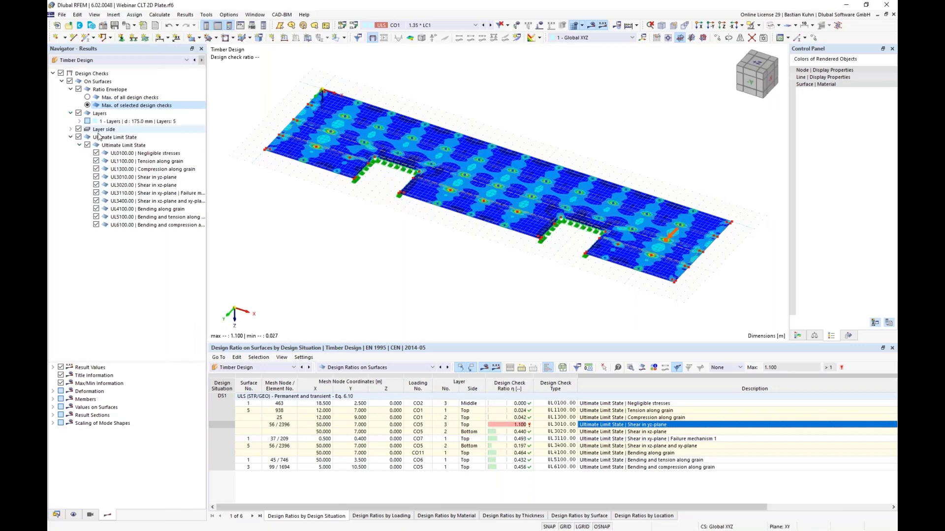
click(70, 129)
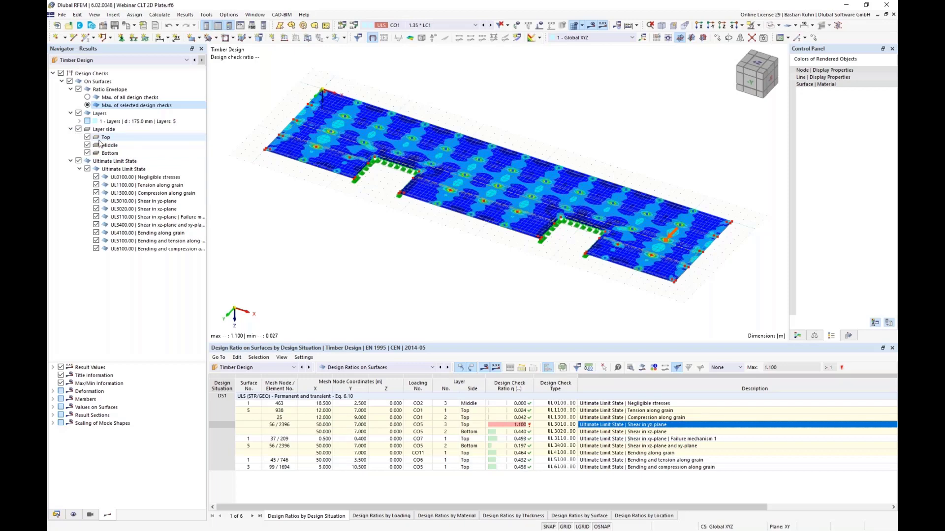
click(79, 121)
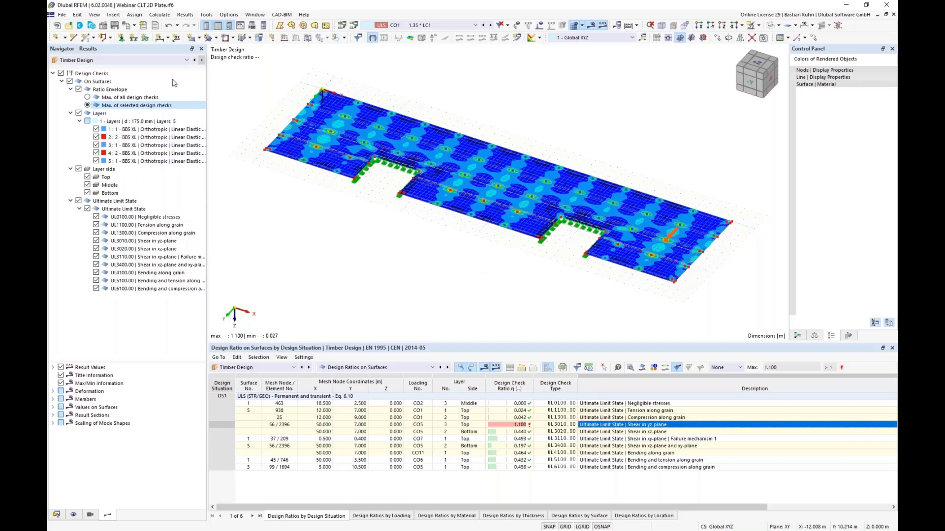
Step: Switch the displayed results to Static Analysis and inspect the plate's global deformations
click(171, 61)
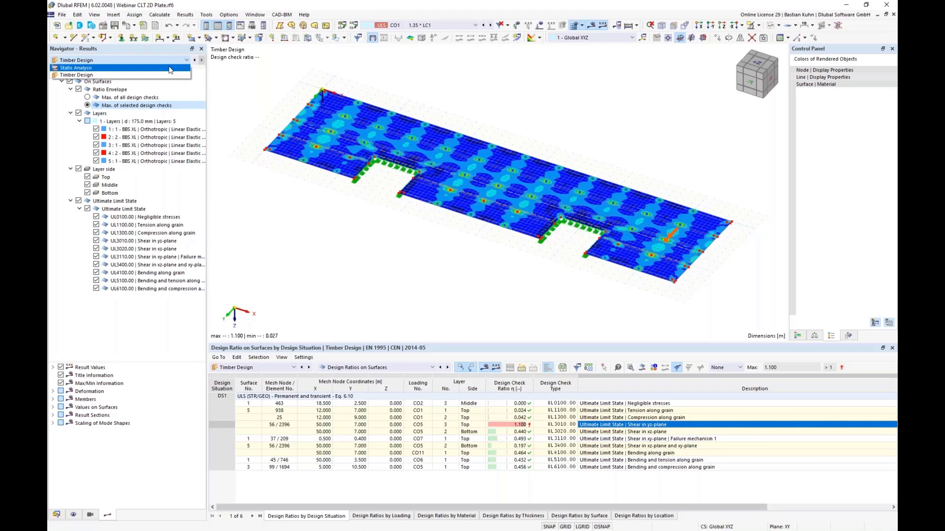
click(170, 69)
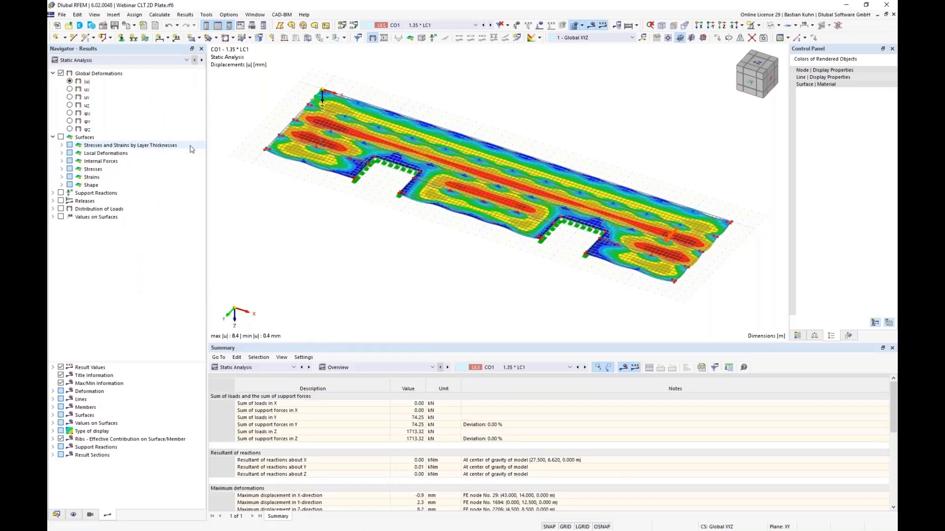
middle_drag(407, 249, 362, 246)
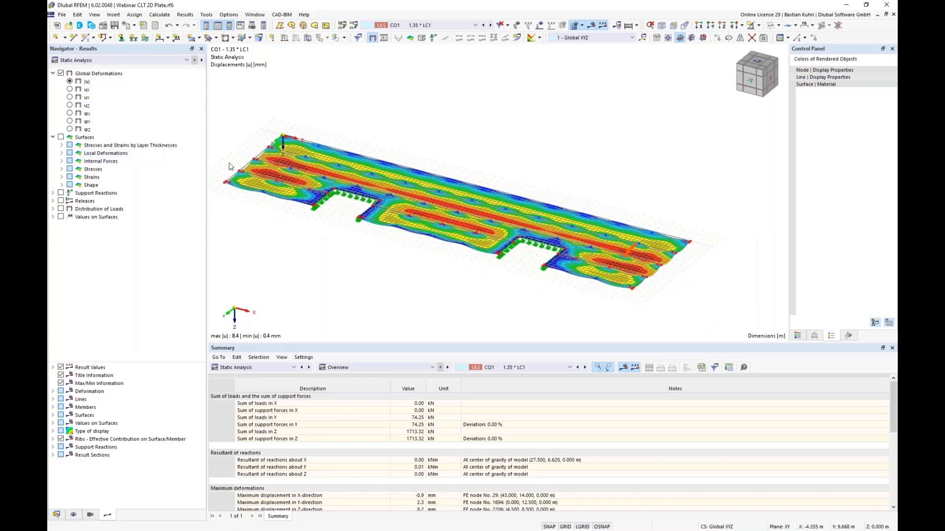
scroll(297, 163, up, 3)
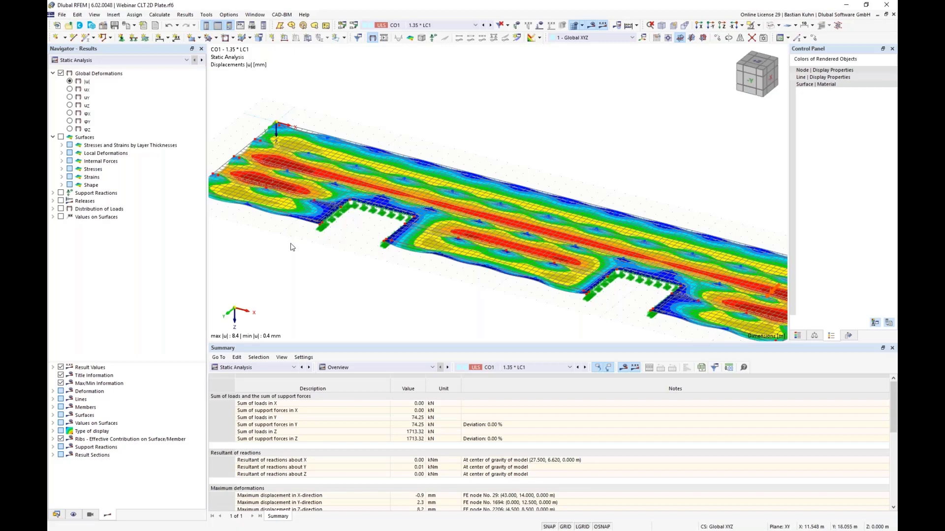
Step: Display the basic axial stresses σx,+ and σx,- for the first layer of the 175 mm layered thickness
click(62, 146)
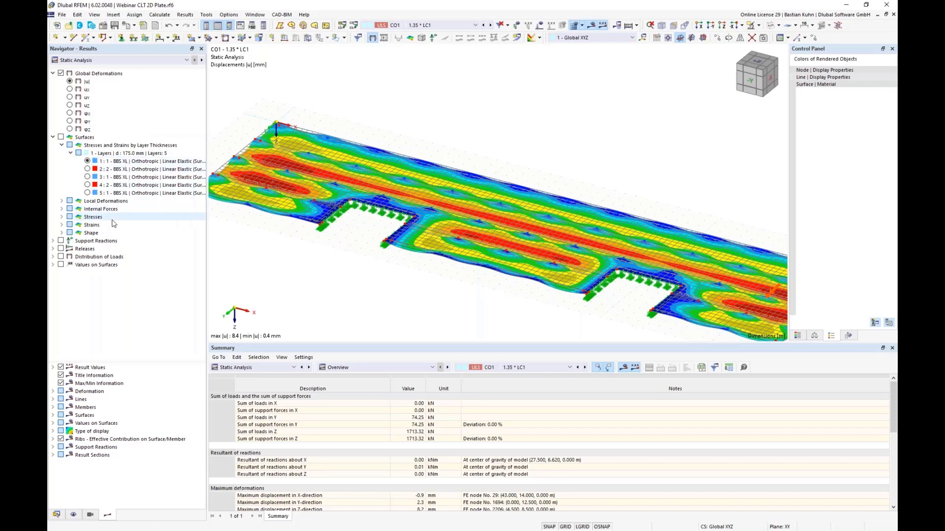
click(61, 217)
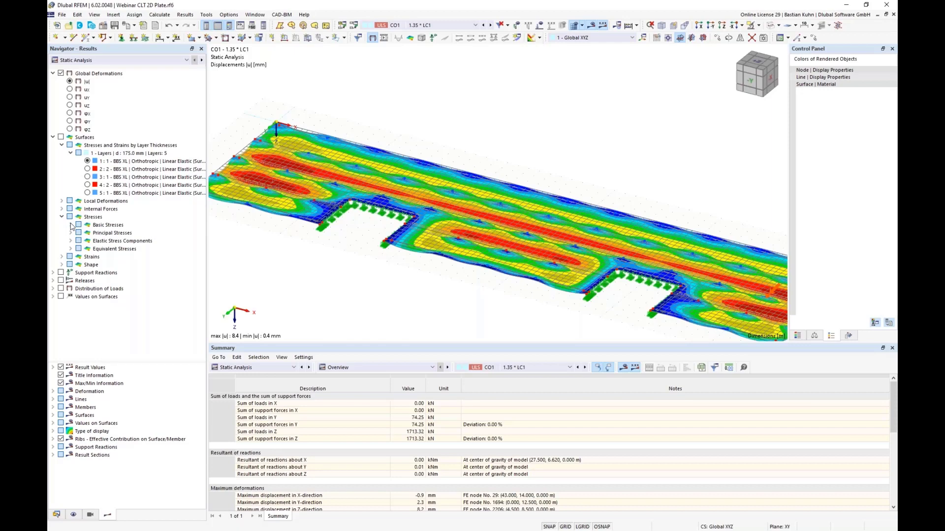
click(70, 225)
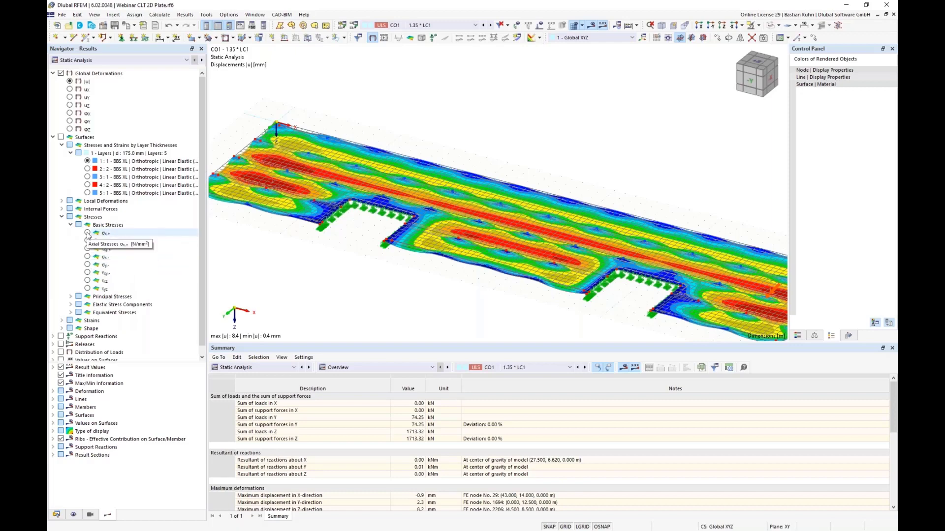
click(87, 233)
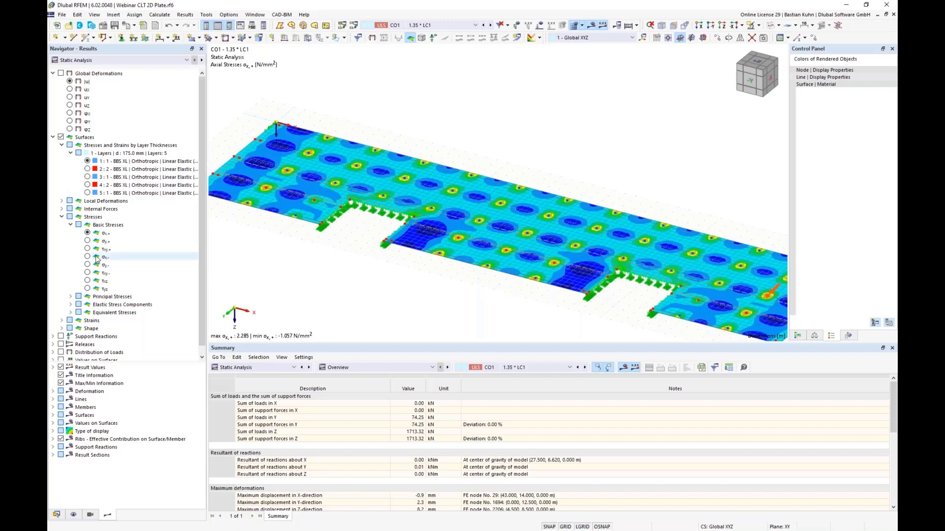
click(87, 257)
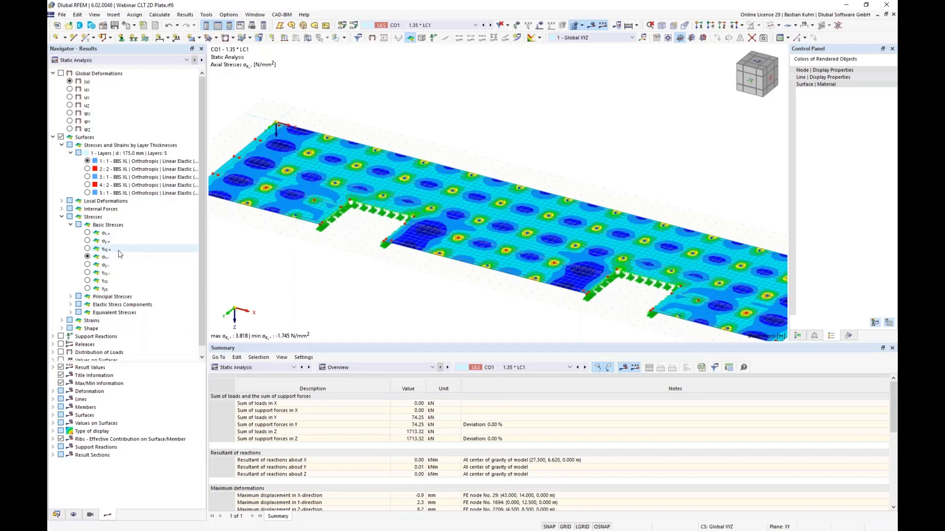
Step: View the axial stress σx,- in layers 3 and 5, followed by σx,+ in layer 5
click(87, 178)
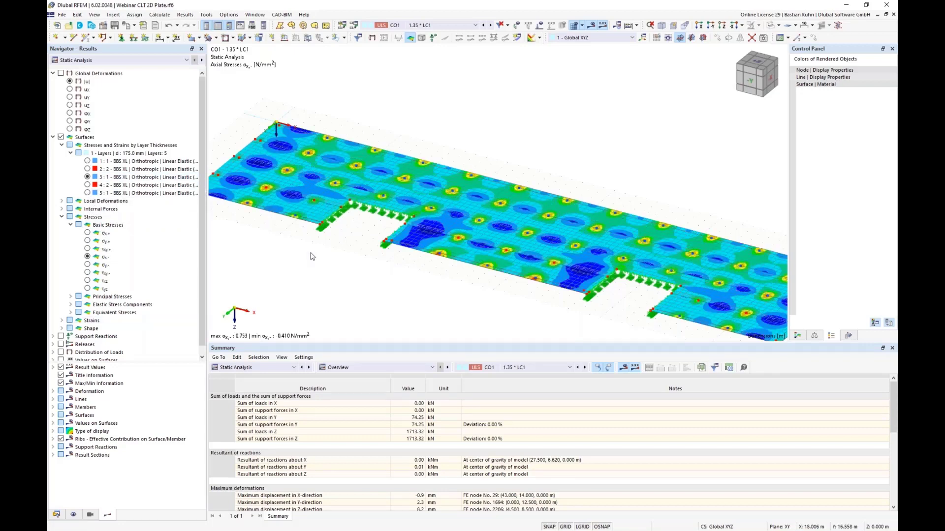
click(87, 193)
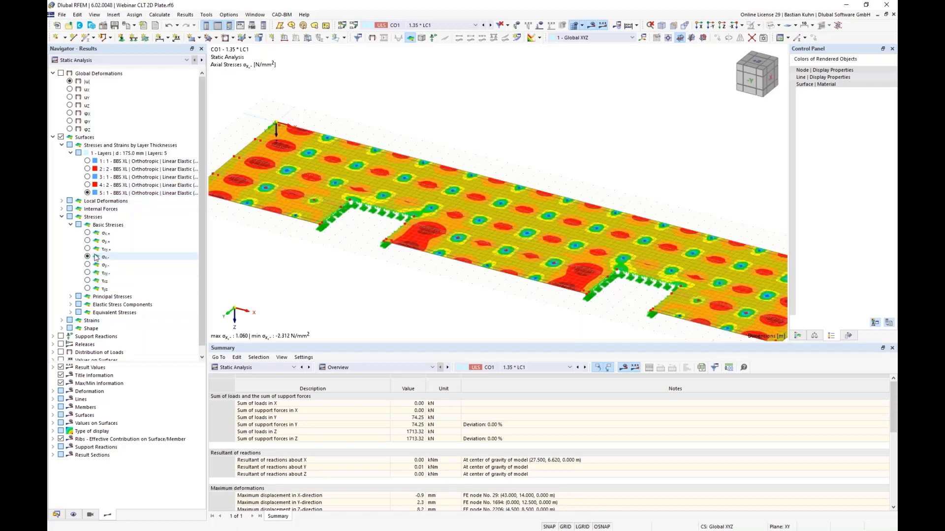
click(87, 233)
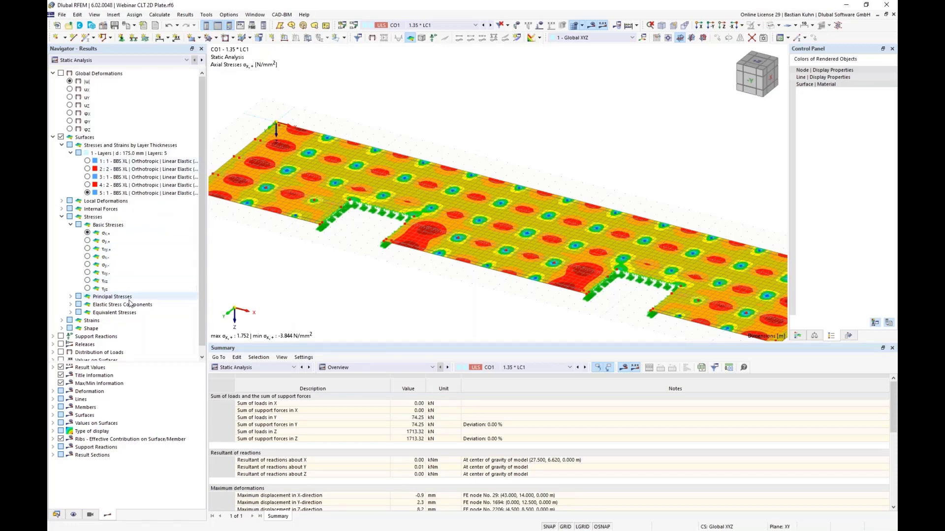
Step: Show the support reactions with nodal supports hidden and only the local line support force px displayed
scroll(146, 308, down, 1)
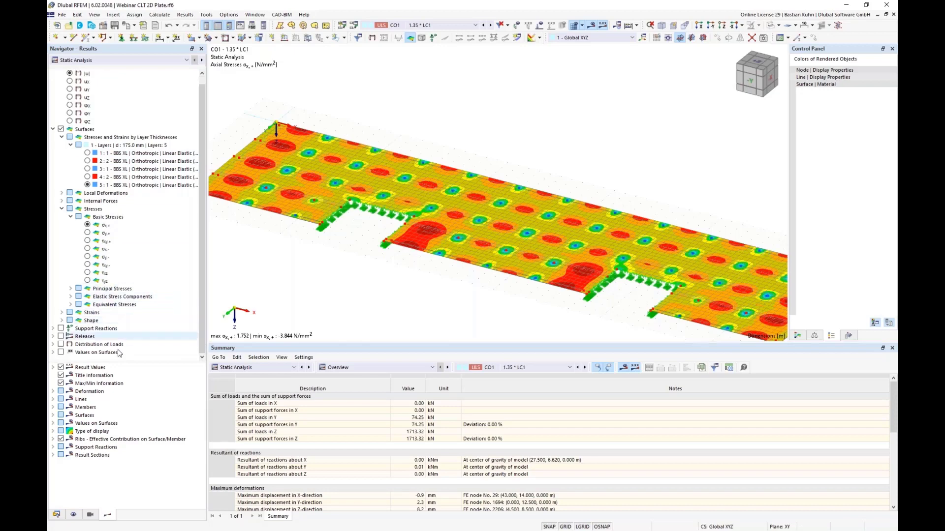
scroll(330, 243, down, 2)
middle_drag(331, 243, 318, 224)
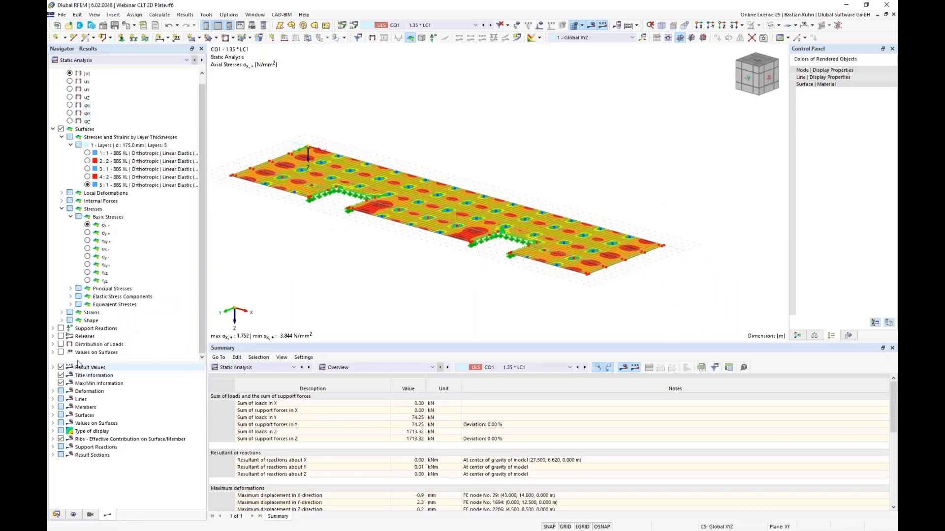
click(53, 337)
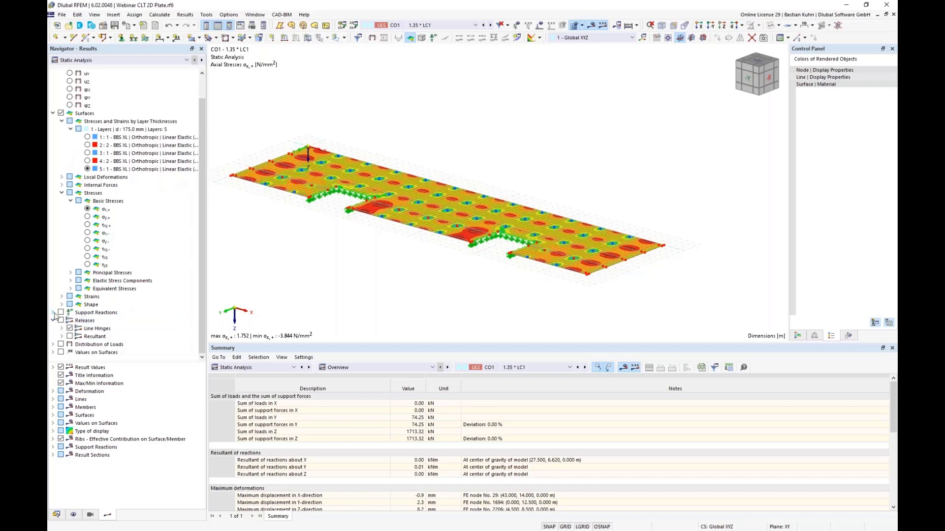
click(60, 313)
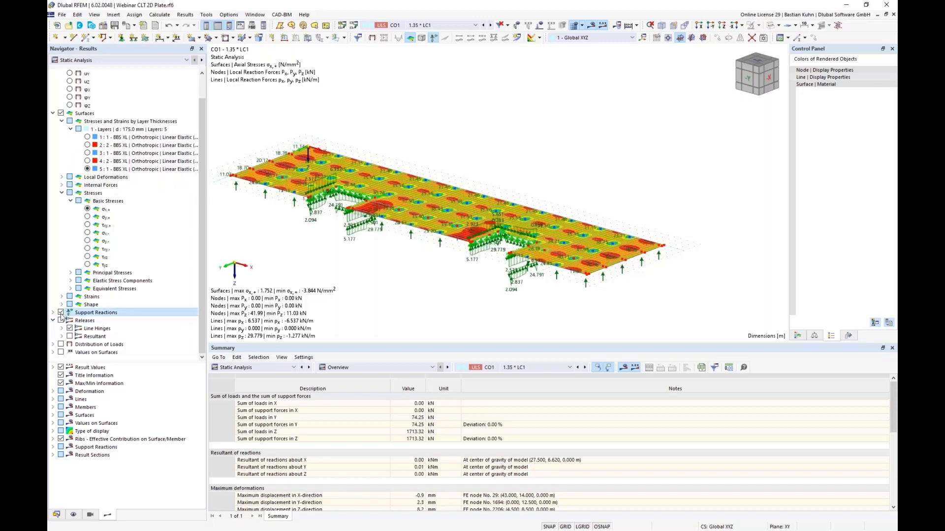
click(53, 313)
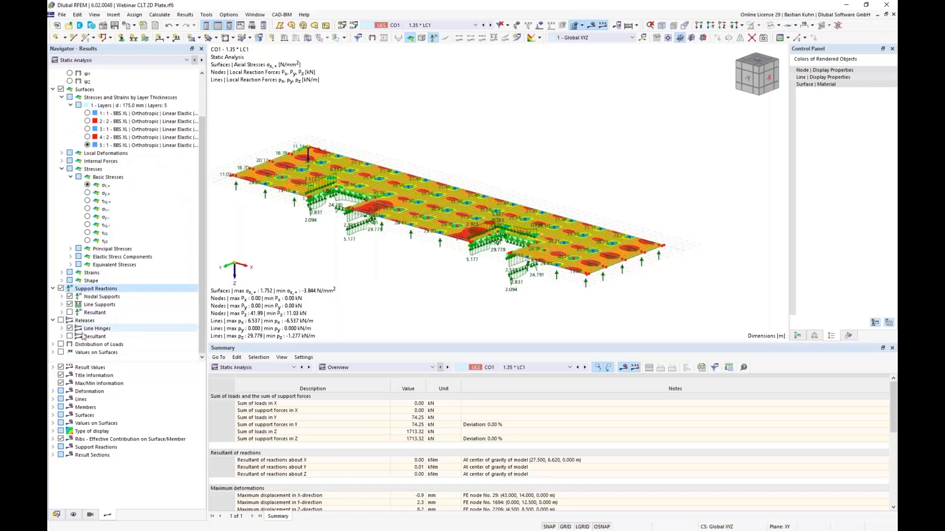
click(70, 297)
click(62, 305)
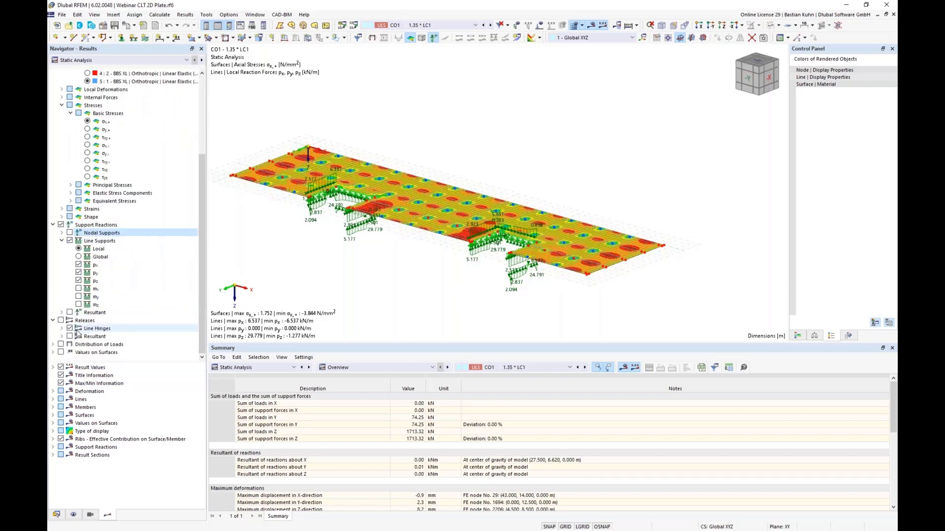
click(78, 273)
click(78, 280)
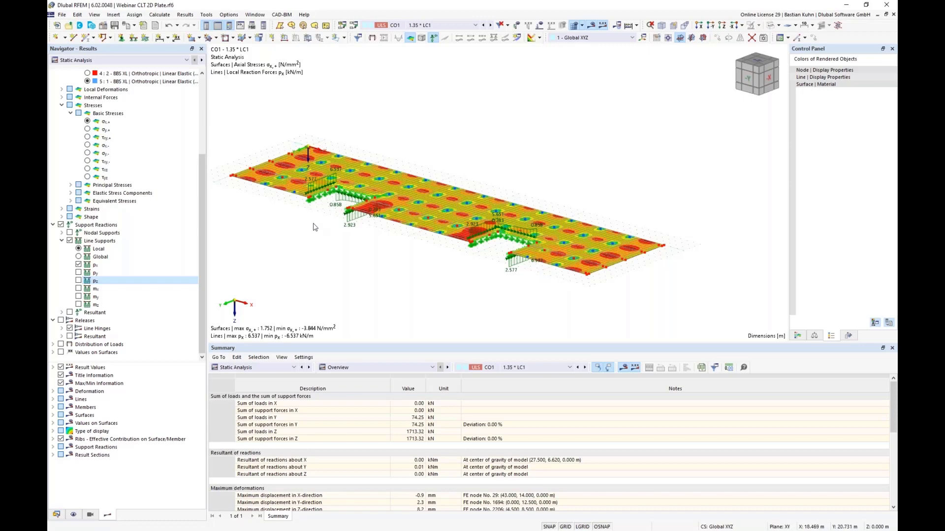
Step: Display the line hinge forces n on the plate and inspect their distribution along the joints
click(62, 329)
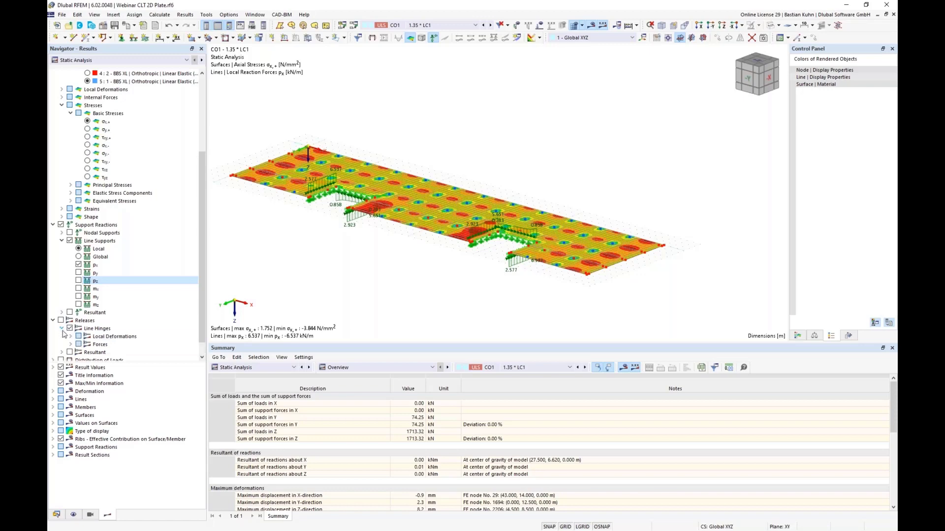
click(71, 345)
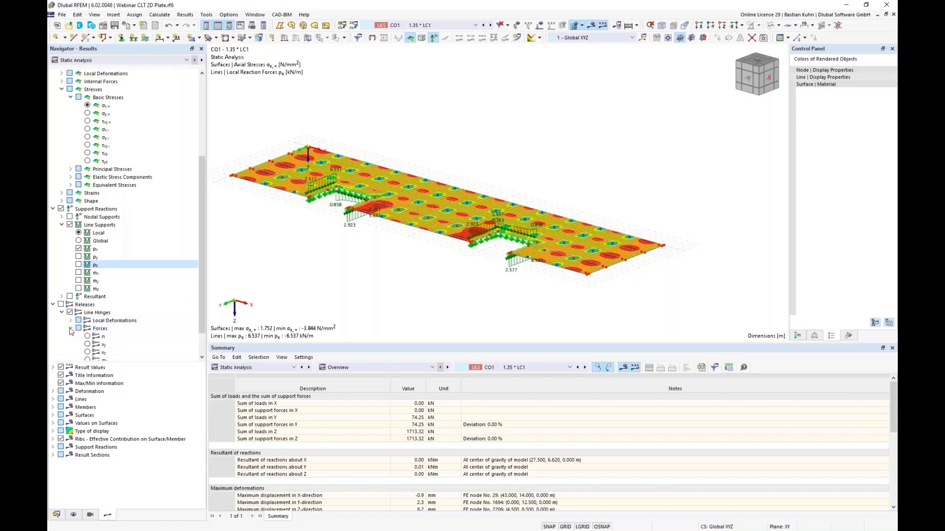
click(88, 336)
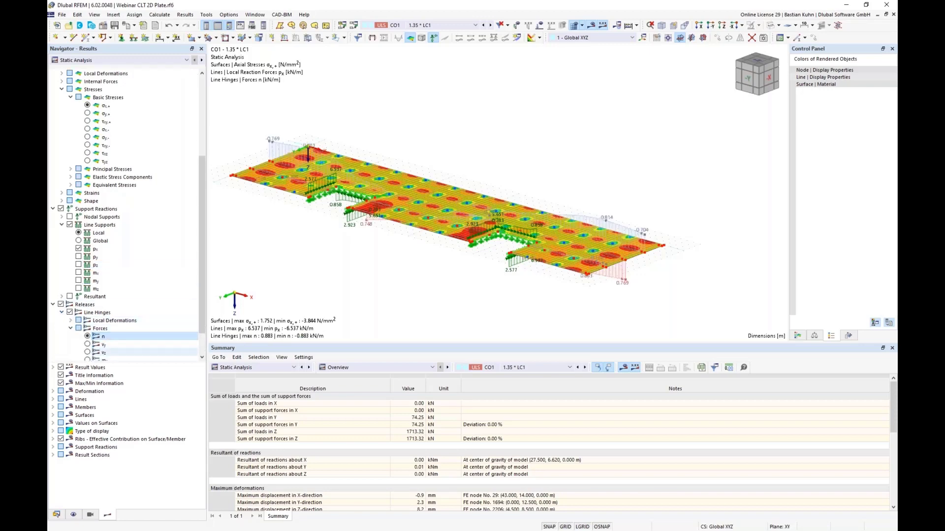
middle_drag(533, 279, 462, 229)
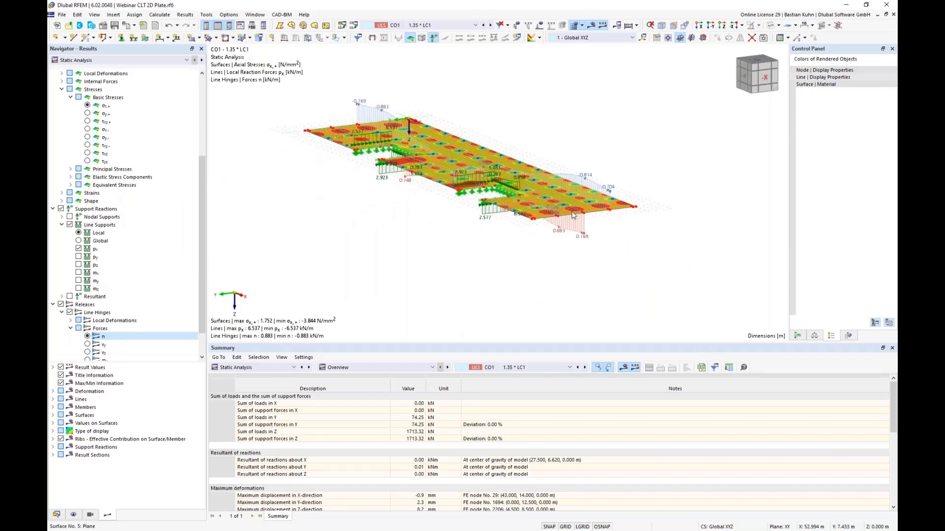
scroll(573, 217, up, 5)
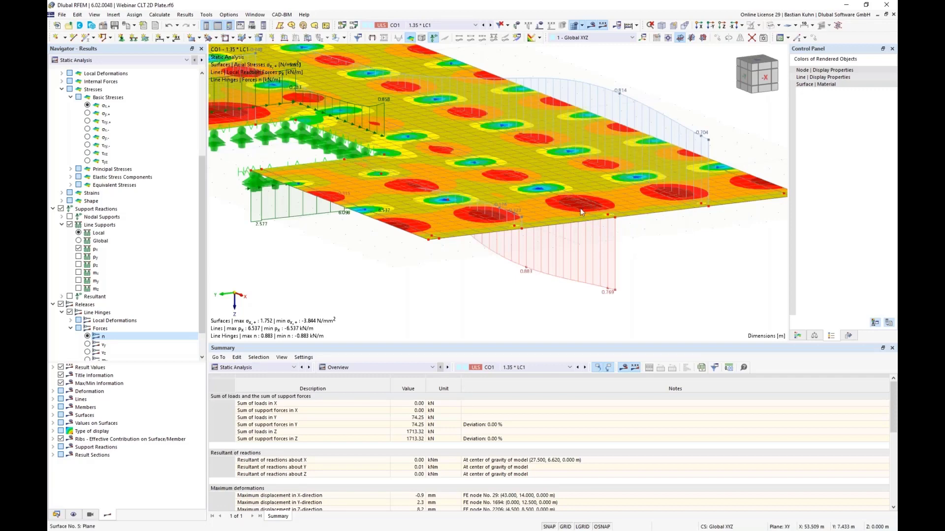
scroll(580, 208, up, 2)
scroll(578, 203, down, 3)
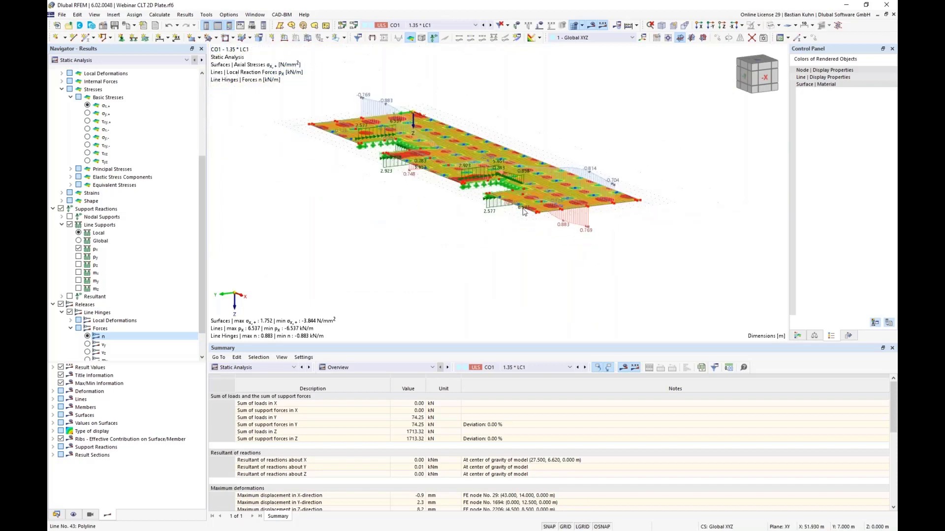
scroll(480, 245, down, 3)
Step: Switch to load combination CO5 and open the result diagrams for line hinge No. 1
mouse_move(487, 251)
ctrl+middle_down()
mouse_move(509, 262)
mouse_move(498, 257)
ctrl+middle_up()
scroll(618, 257, up, 5)
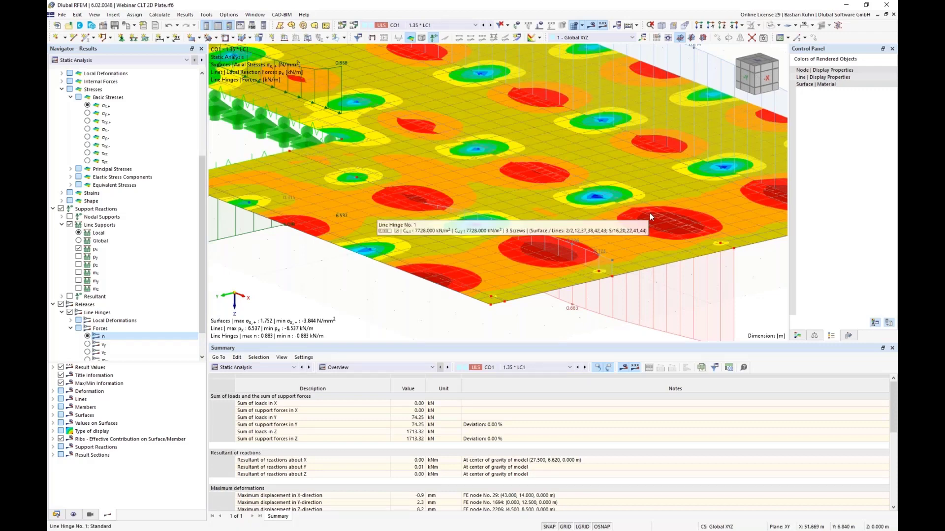
scroll(651, 217, down, 3)
scroll(650, 214, up, 3)
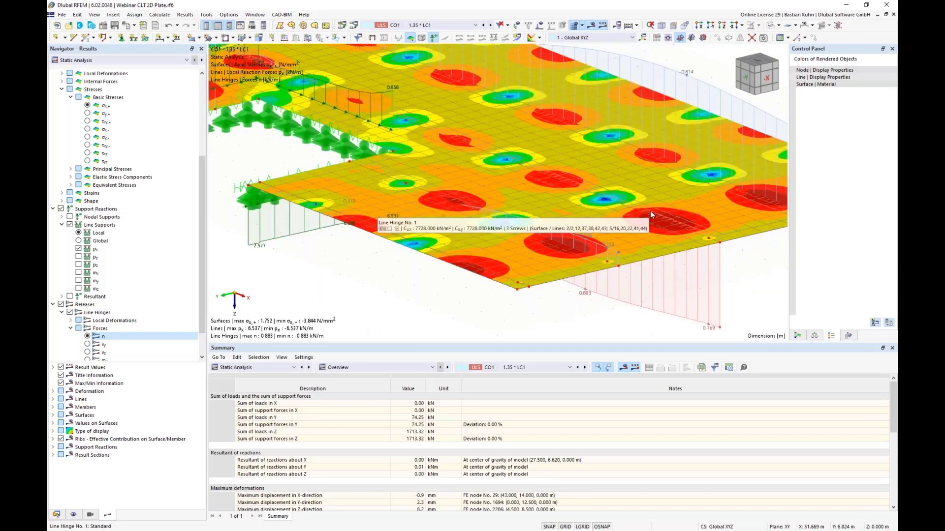
right_click(651, 211)
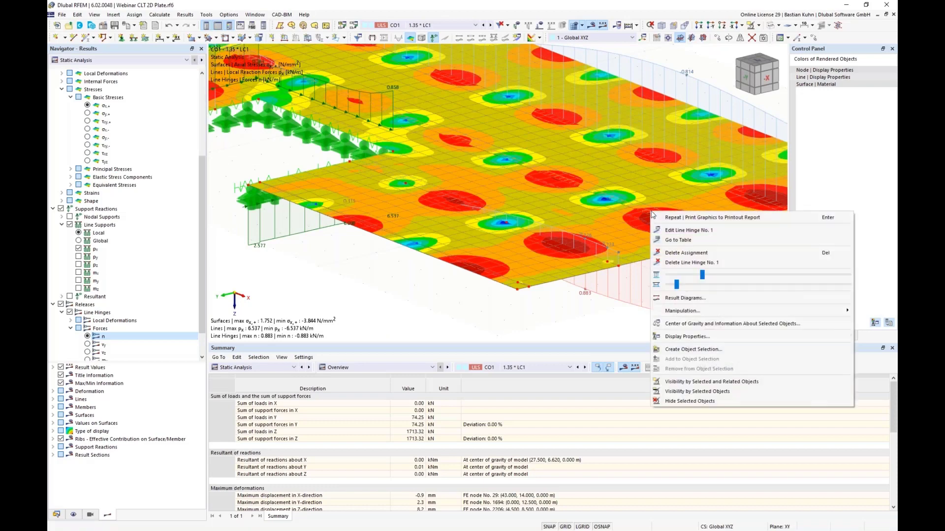
click(686, 298)
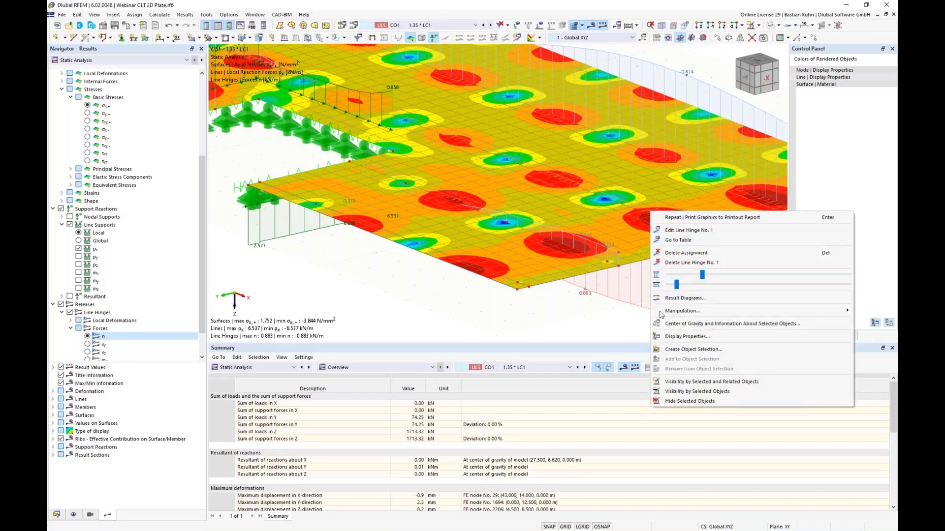
click(400, 25)
click(462, 114)
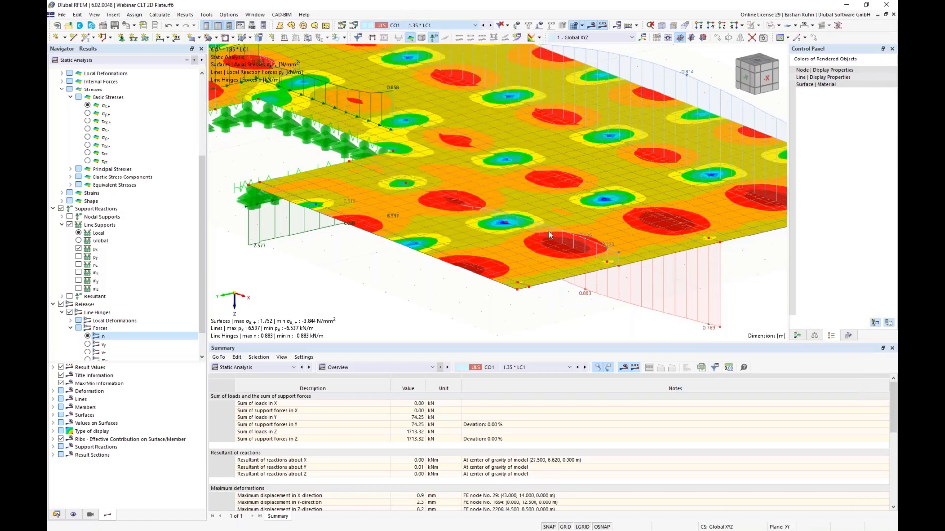
right_click(654, 218)
click(672, 302)
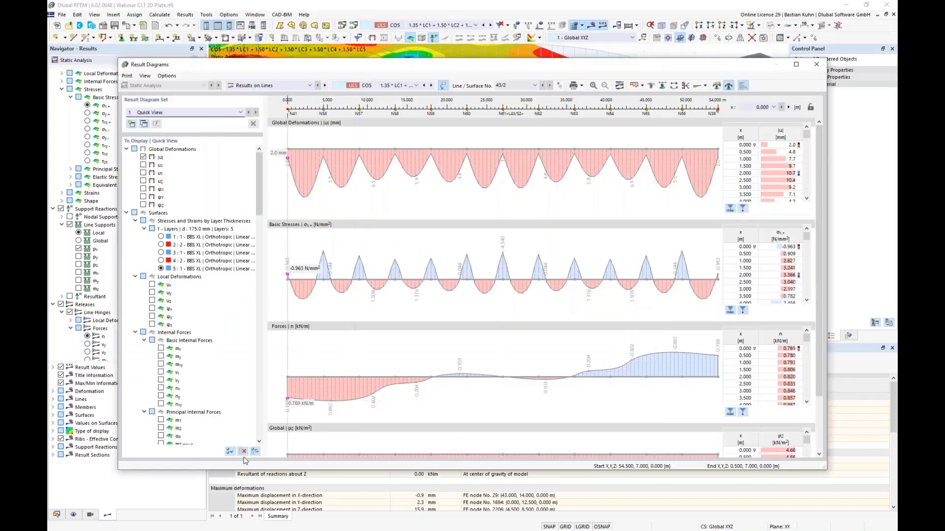
Step: Clear all displayed result diagrams and show only the line hinge force n
click(243, 451)
drag(266, 204, 265, 426)
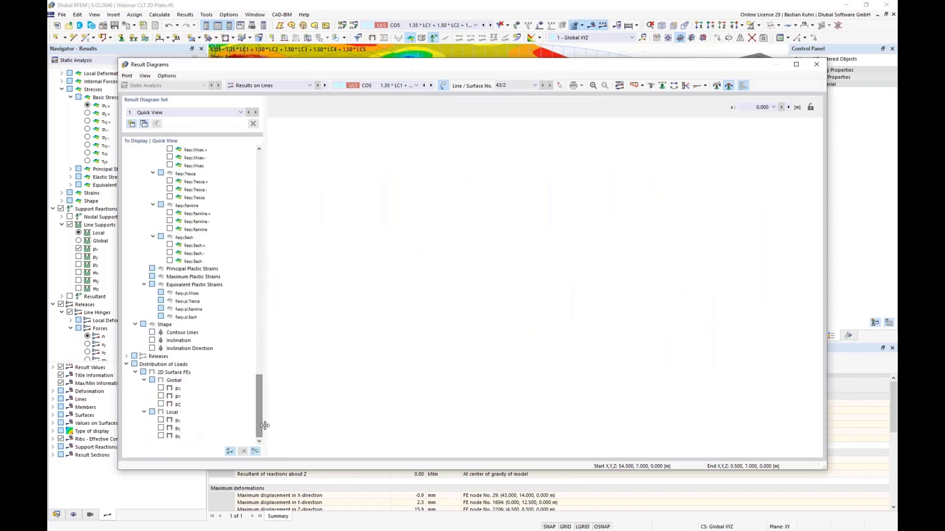
click(127, 356)
click(135, 364)
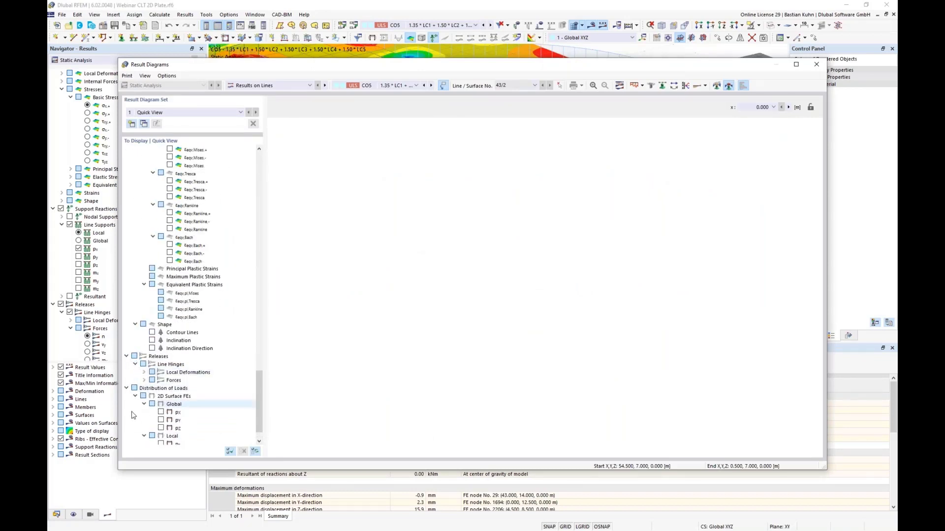
click(144, 380)
click(160, 388)
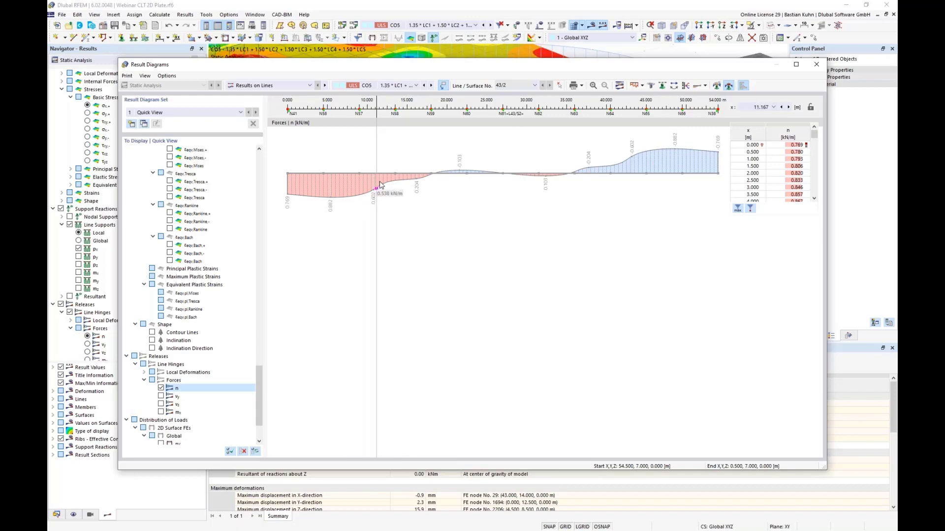
Step: Add a smooth range from 0 to 12 m with constant distribution to the hinge force diagram
click(717, 87)
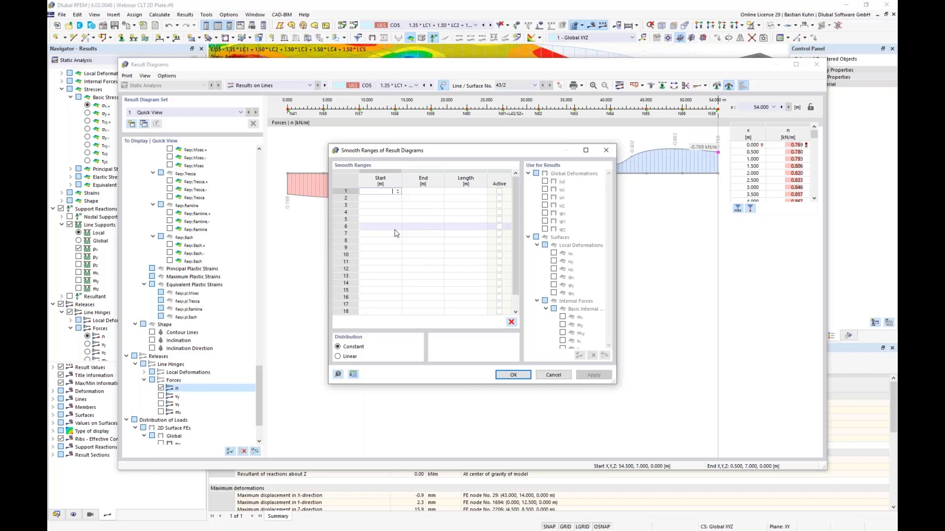
key(Tab)
text(1)
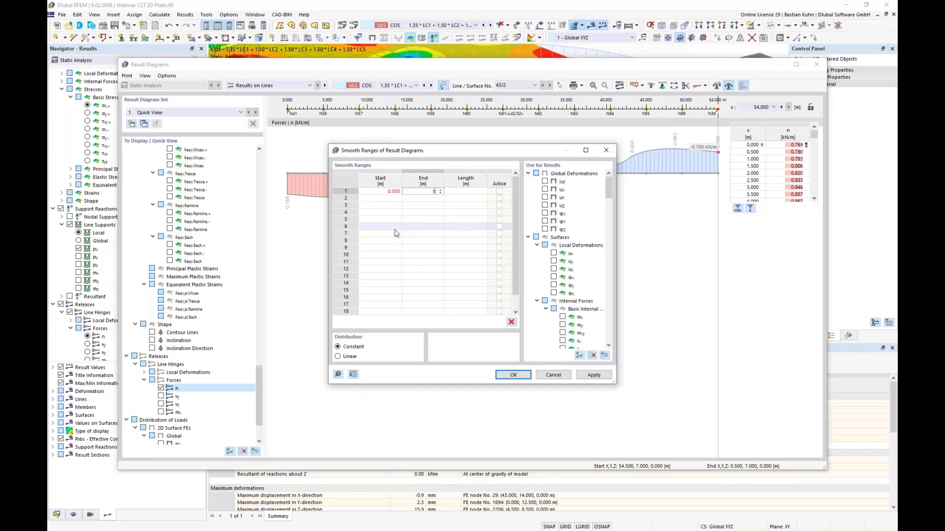
text(2)
key(Tab)
click(512, 375)
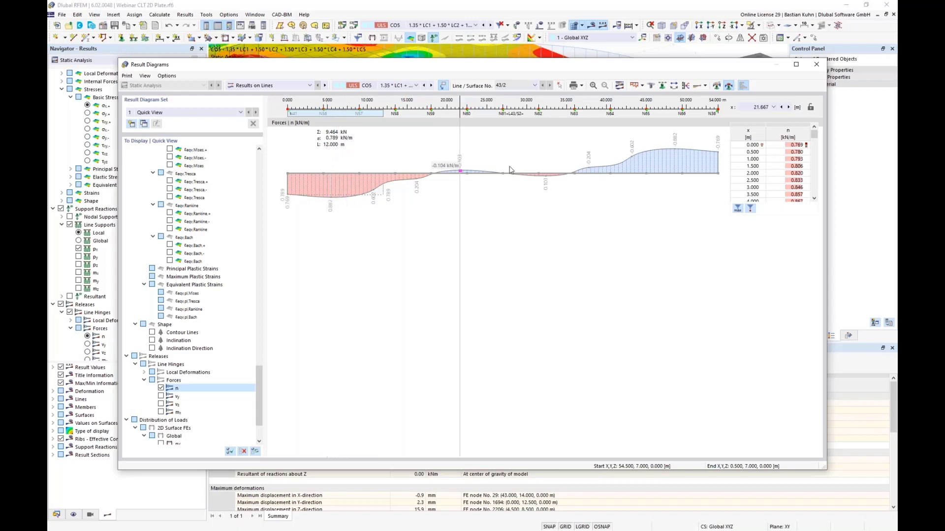
Step: Add the line hinge force diagram to the printout report at a 40 % height ratio and close the result diagrams
click(580, 85)
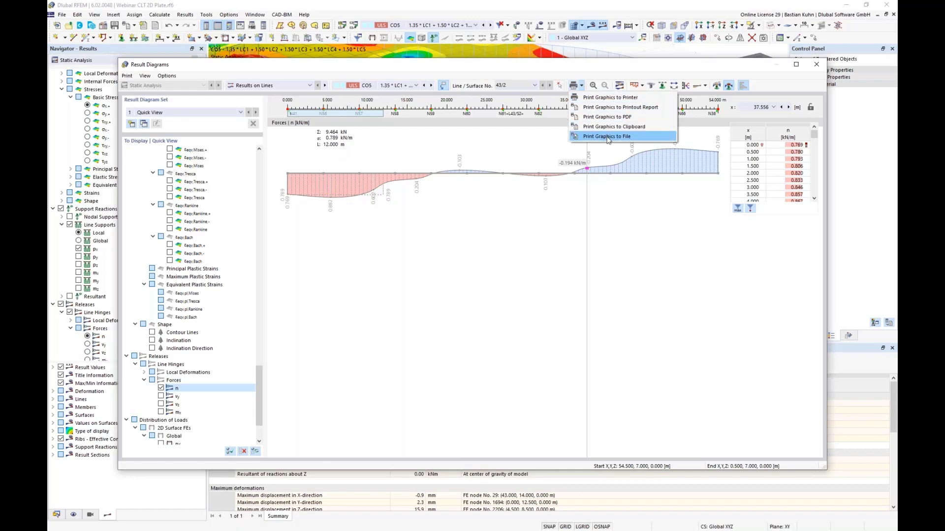
click(608, 108)
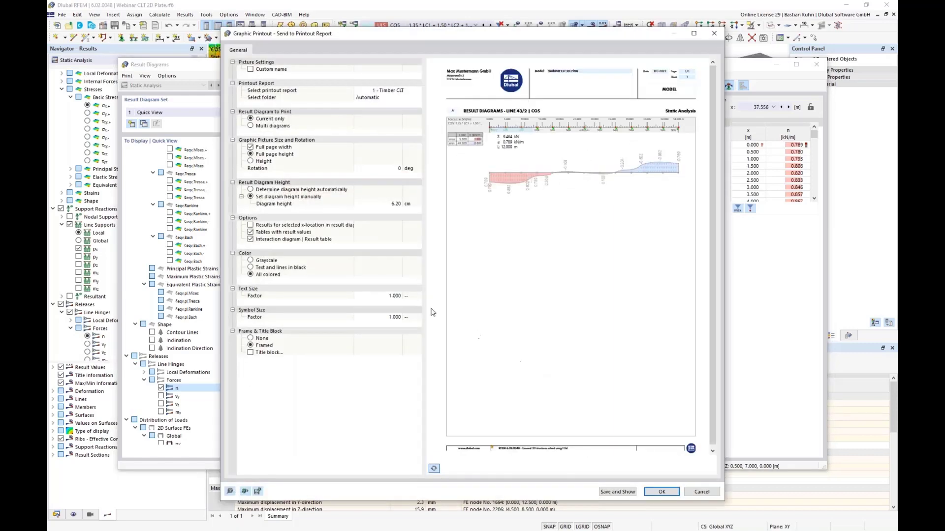
click(250, 161)
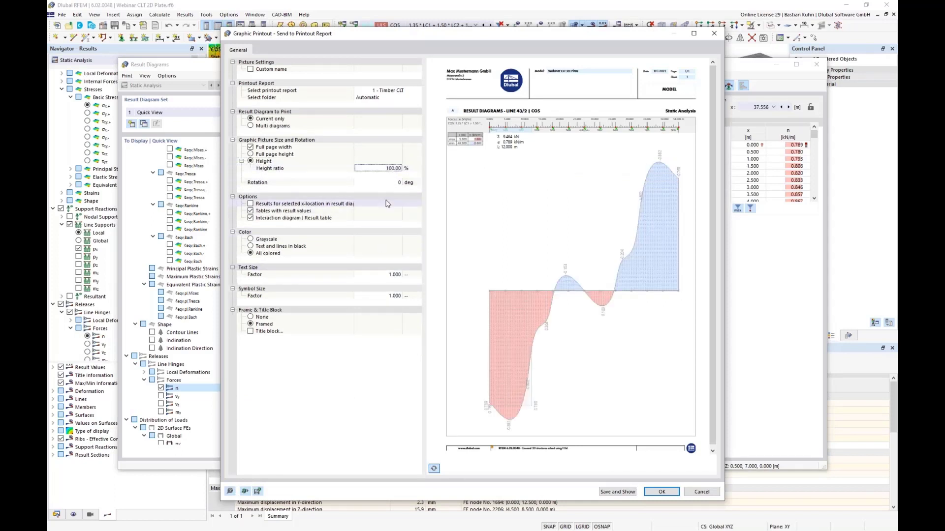
click(387, 168)
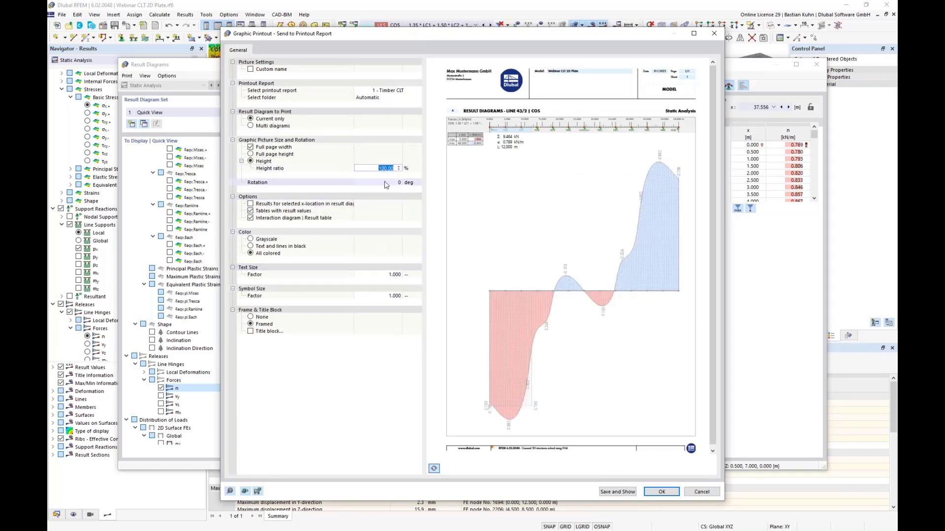
text(40)
click(385, 184)
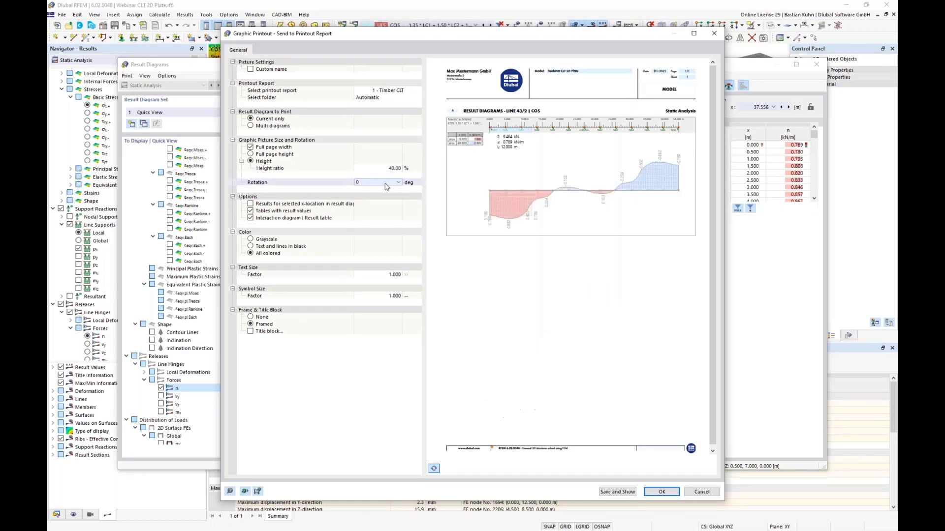
click(651, 494)
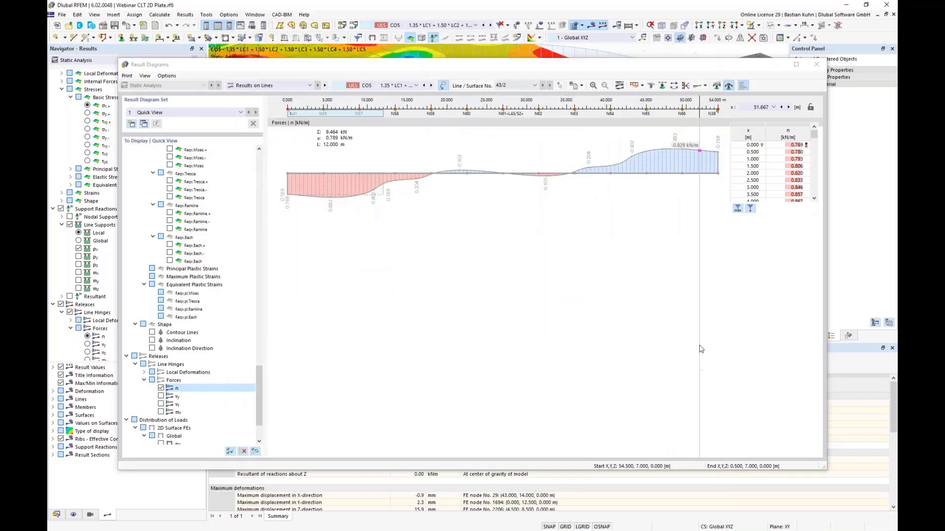
drag(597, 69, 553, 61)
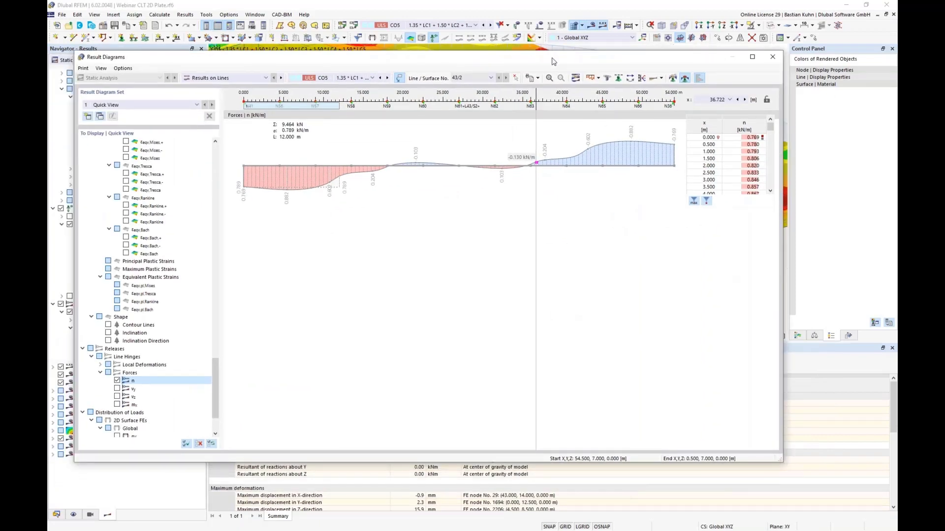
click(773, 58)
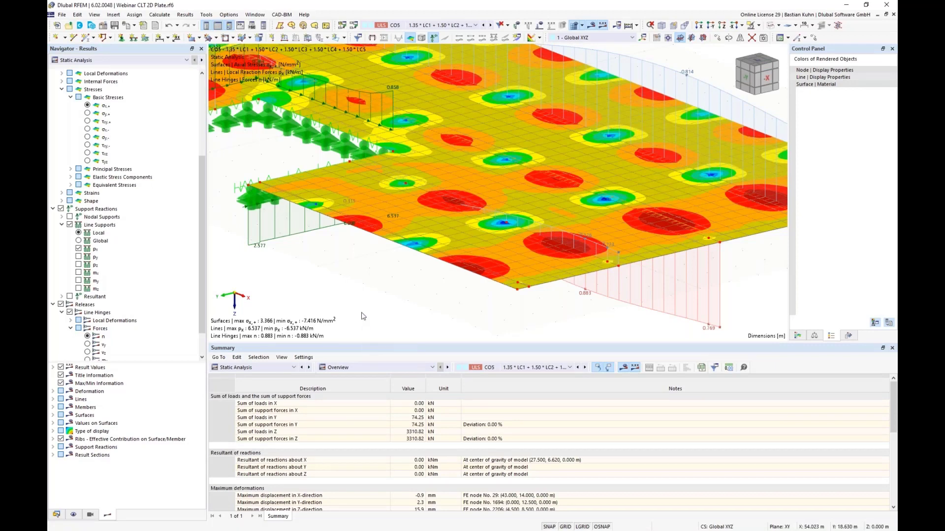
Step: Switch to the timber design results and examine the design check ratio peaks around the plate's point supports
scroll(375, 295, down, 1)
scroll(374, 294, down, 3)
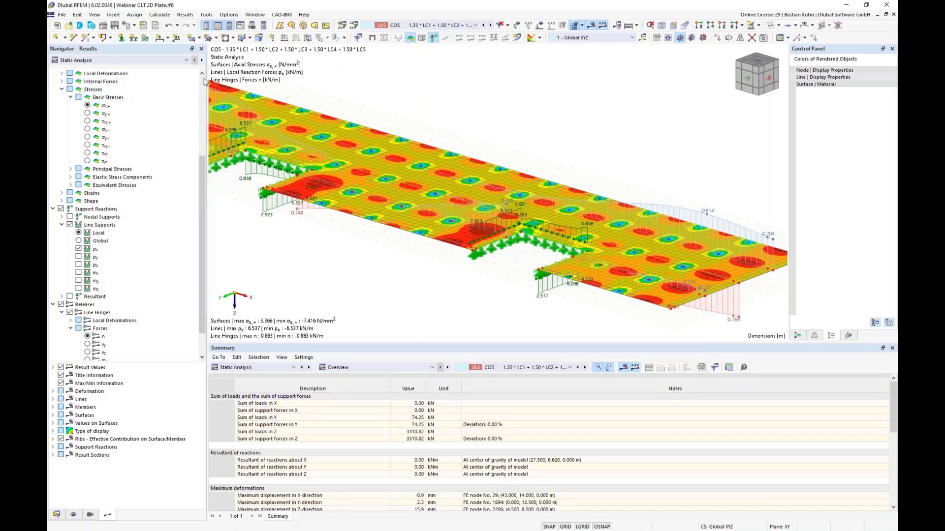
click(200, 60)
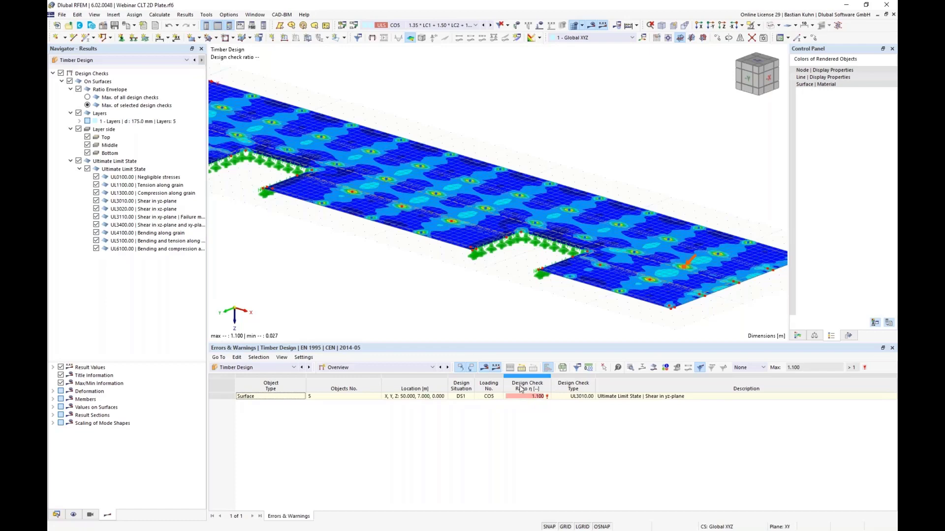
scroll(455, 281, down, 5)
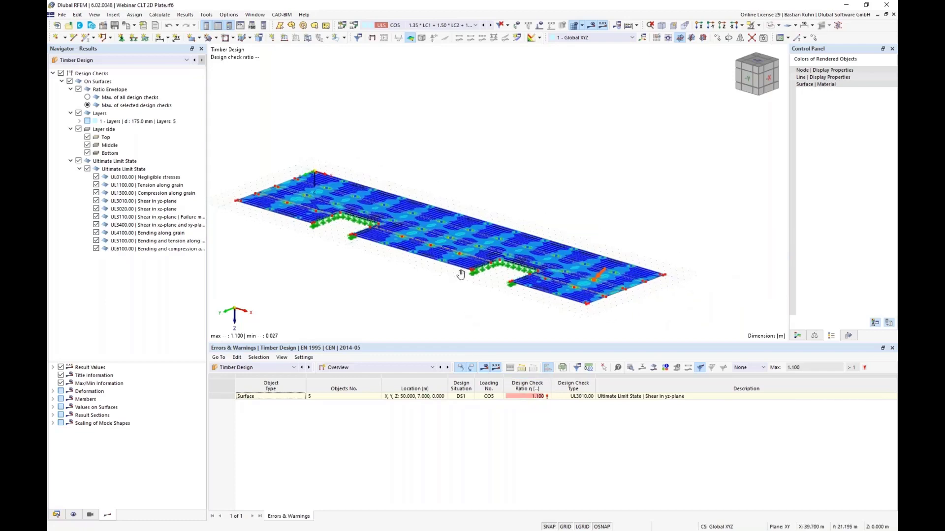
ctrl+middle_drag(463, 278, 489, 294)
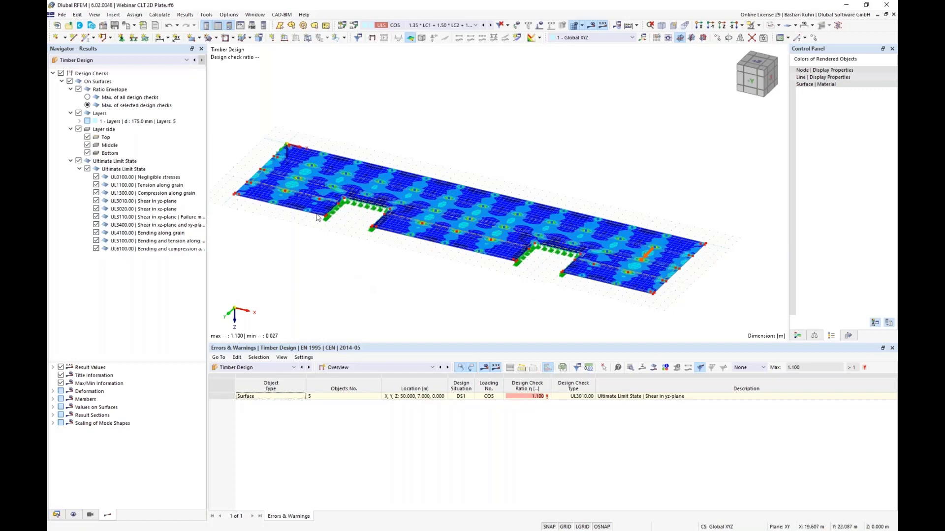
scroll(293, 151, up, 4)
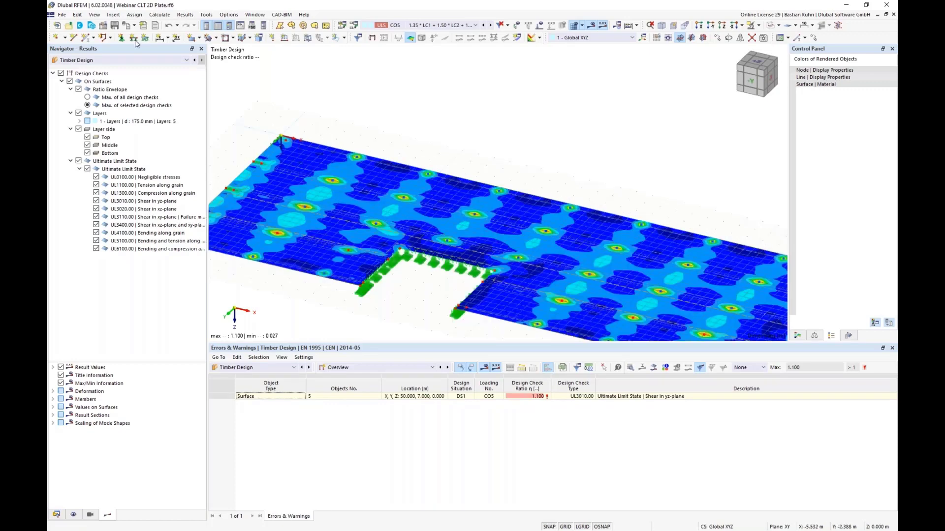
Step: Start a new surface results adjustment with a circular shape and a diameter of 0.600 m
click(113, 14)
mouse_move(127, 27)
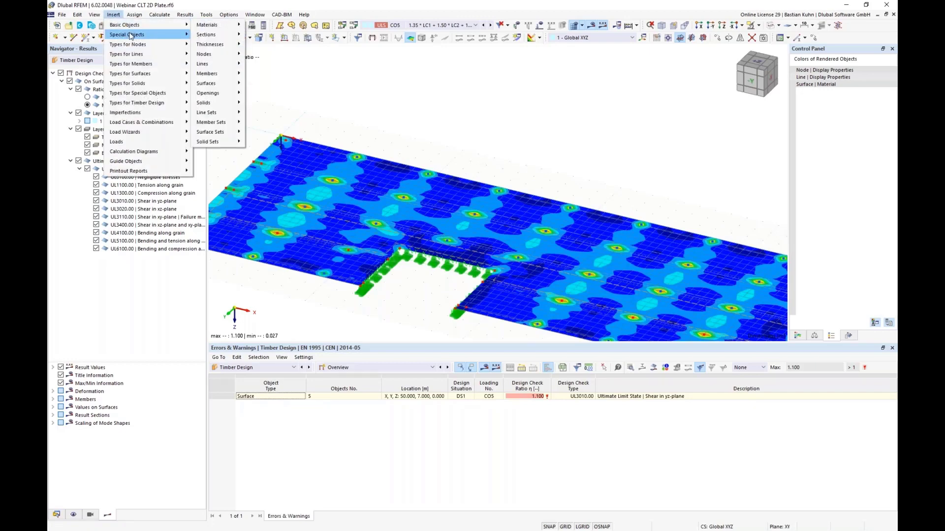
mouse_move(236, 55)
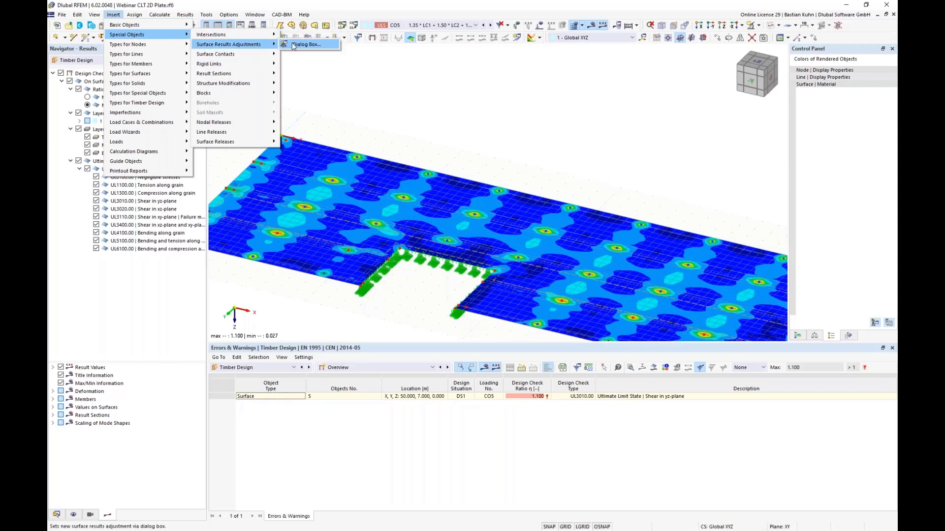
click(293, 45)
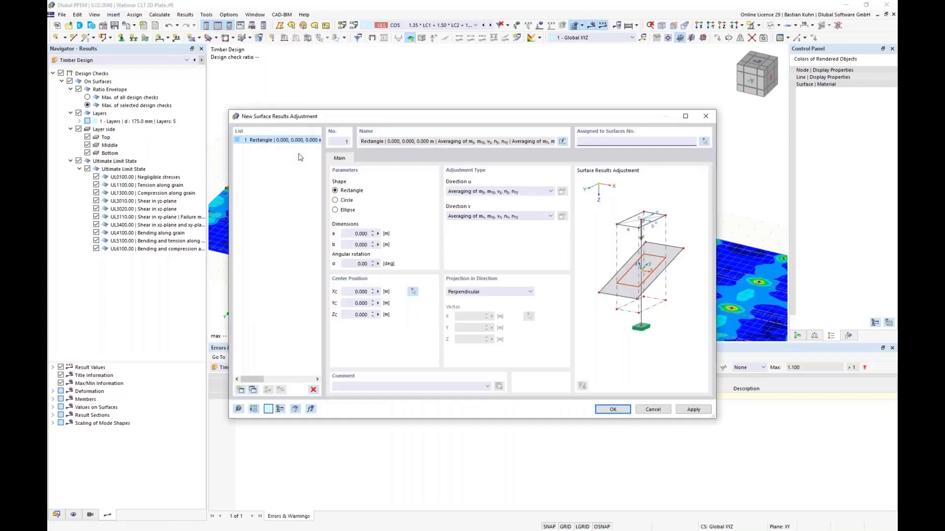
click(335, 200)
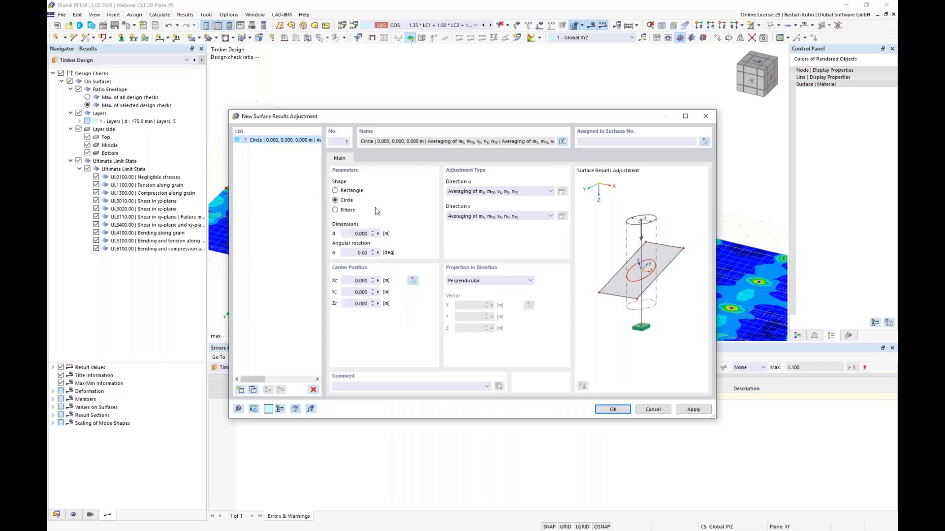
click(349, 235)
Step: Assign the results adjustment to all plate surfaces, Nos. 1-3,5,9,11
click(704, 142)
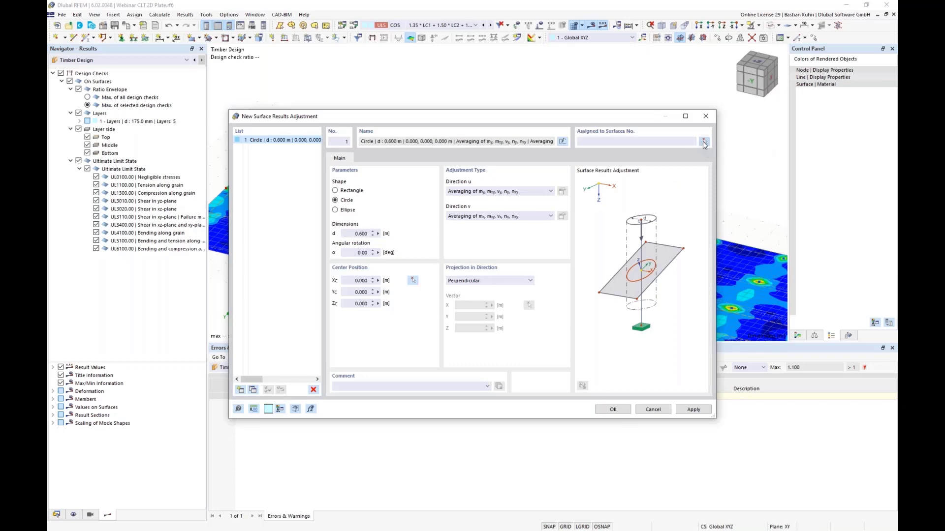
scroll(563, 138, down, 5)
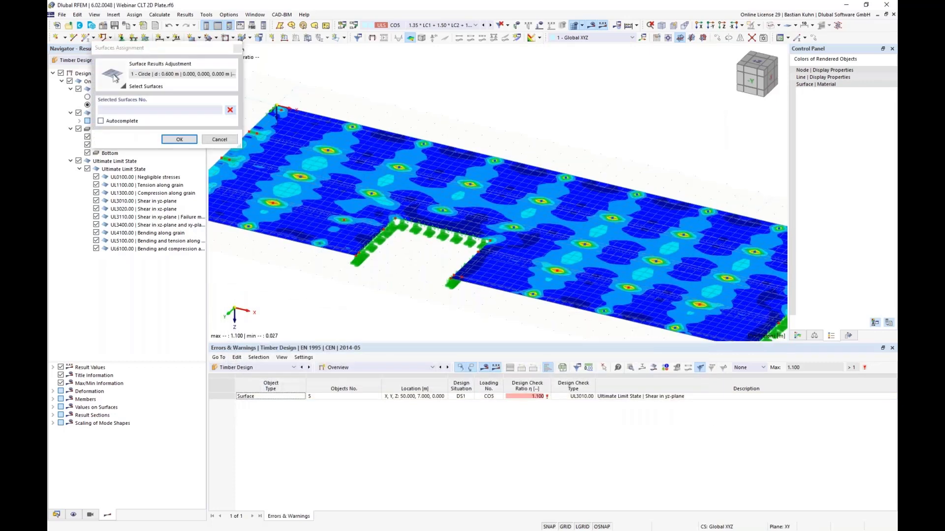
drag(436, 114, 734, 256)
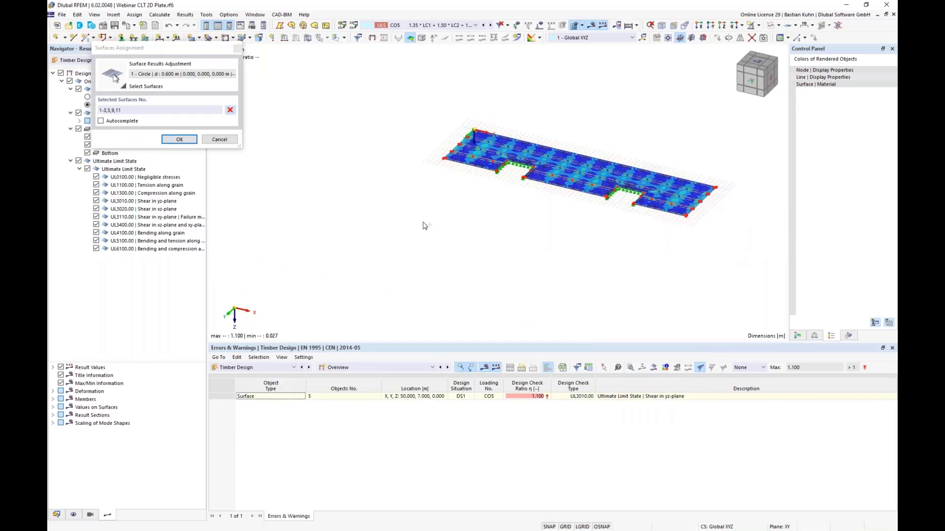
click(180, 139)
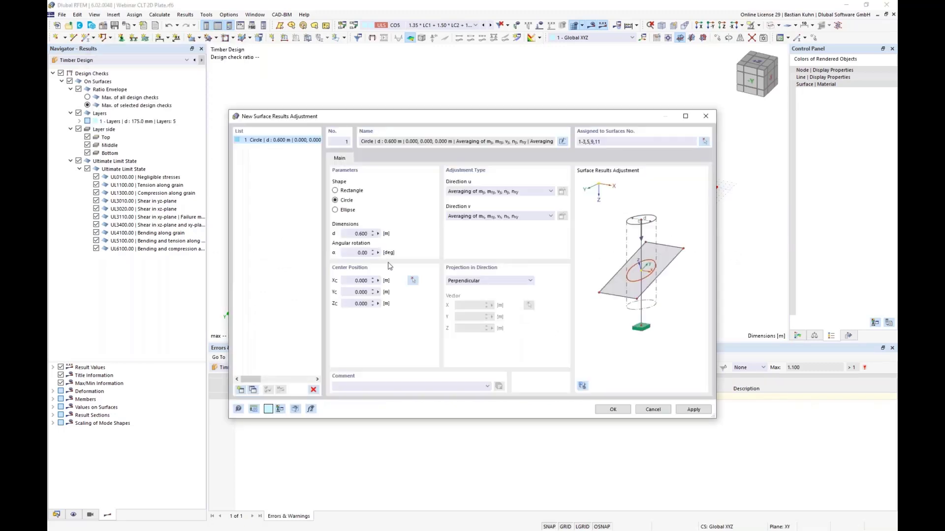
Step: Centre the circular adjustment on the plate's corner node at 0.500, 0.400, 0.000 m and create it
click(413, 280)
scroll(476, 160, up, 6)
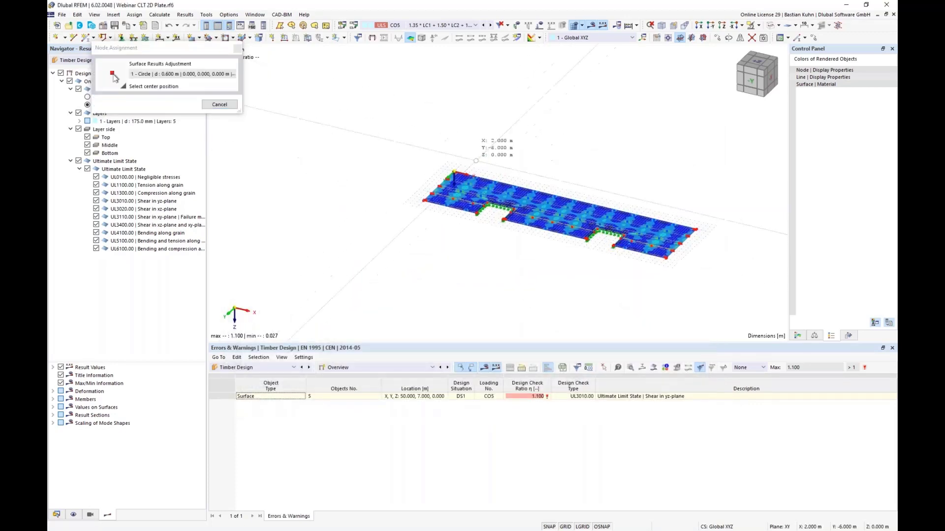
click(414, 197)
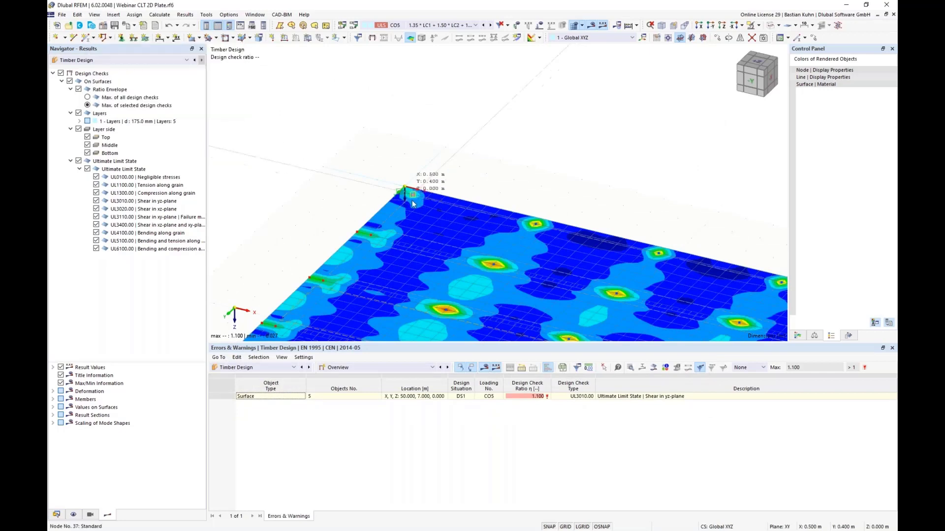
click(606, 410)
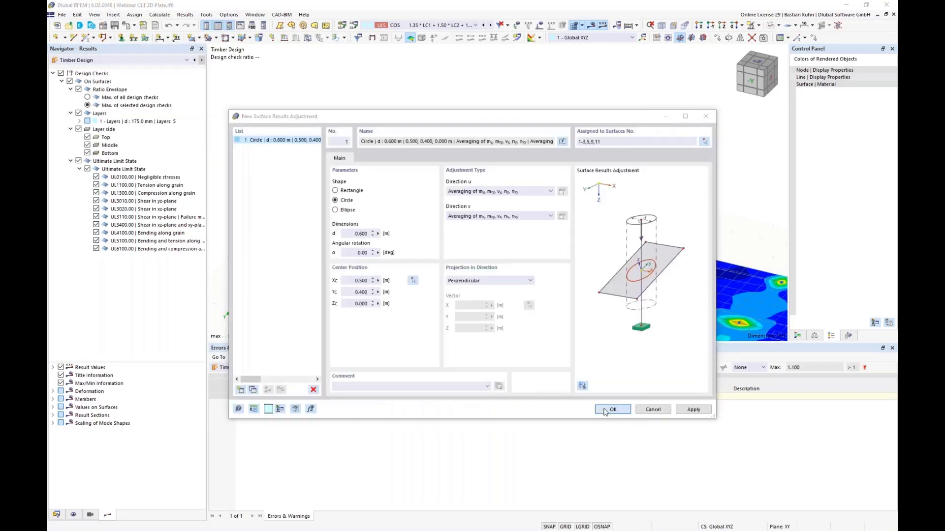
click(506, 308)
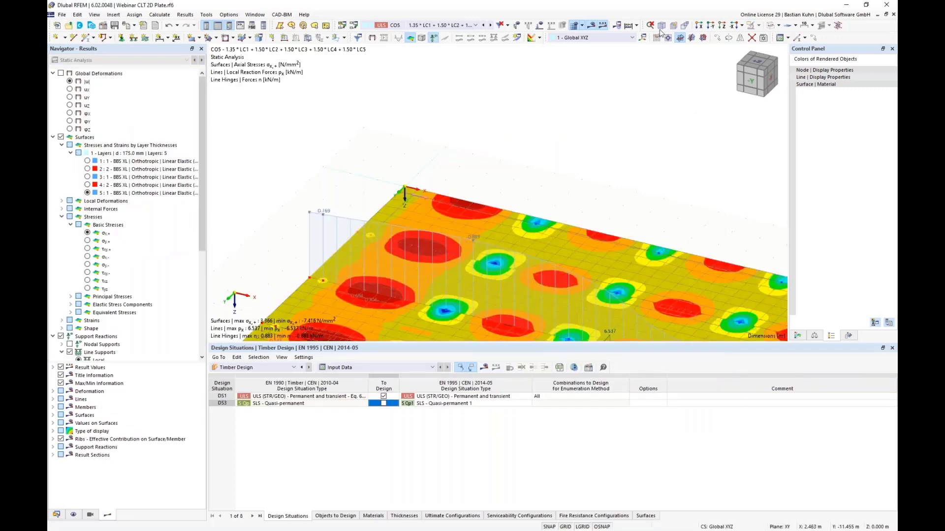
Step: Hide the results and copy the circular adjustment onto the four other support nodes along the plate's short edge
click(590, 28)
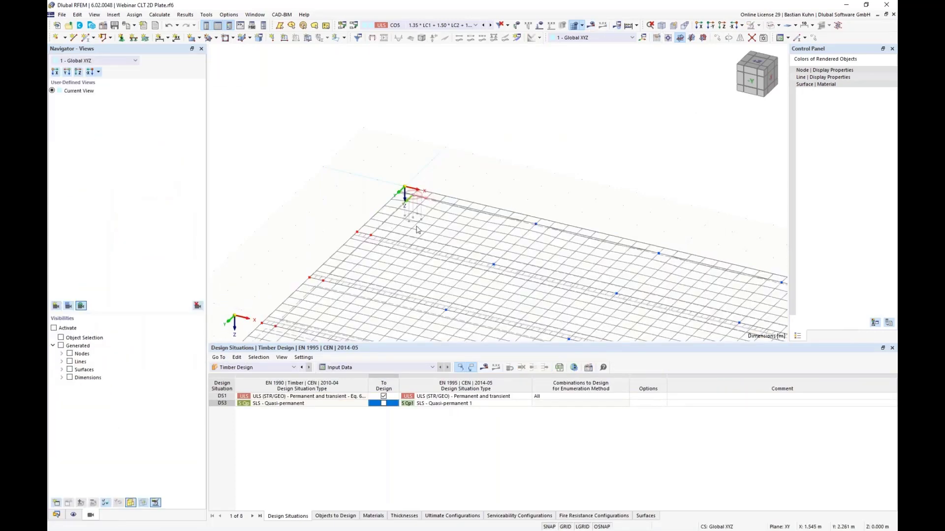
scroll(417, 229, up, 2)
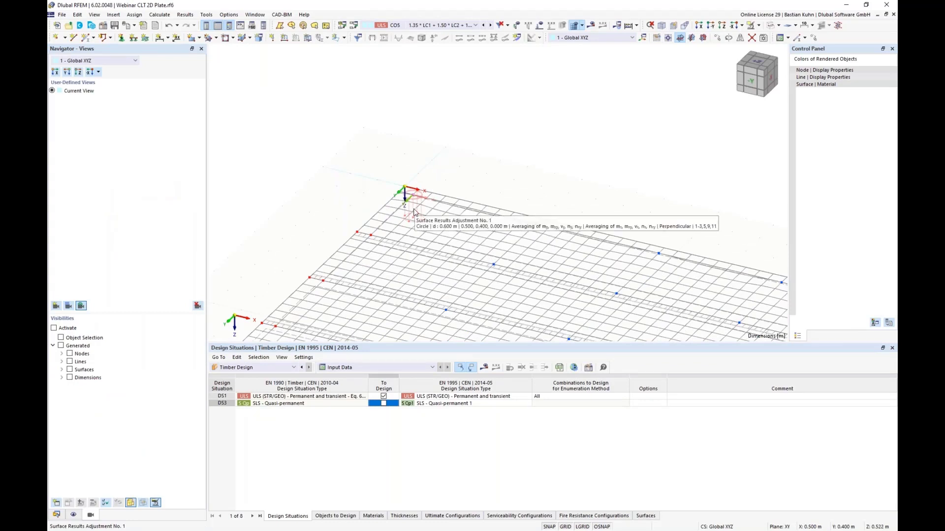
ctrl+drag(414, 210, 326, 285)
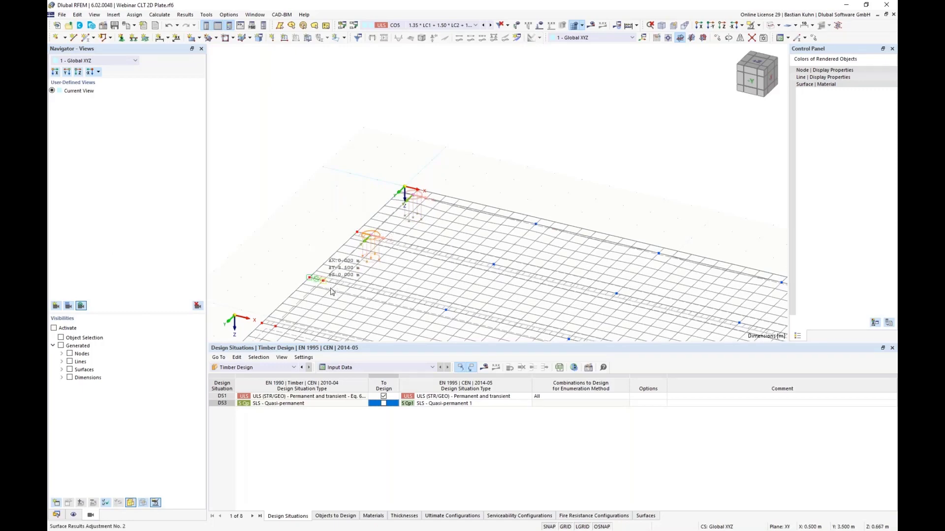
scroll(345, 281, down, 3)
middle_drag(377, 244, 433, 161)
scroll(362, 222, up, 3)
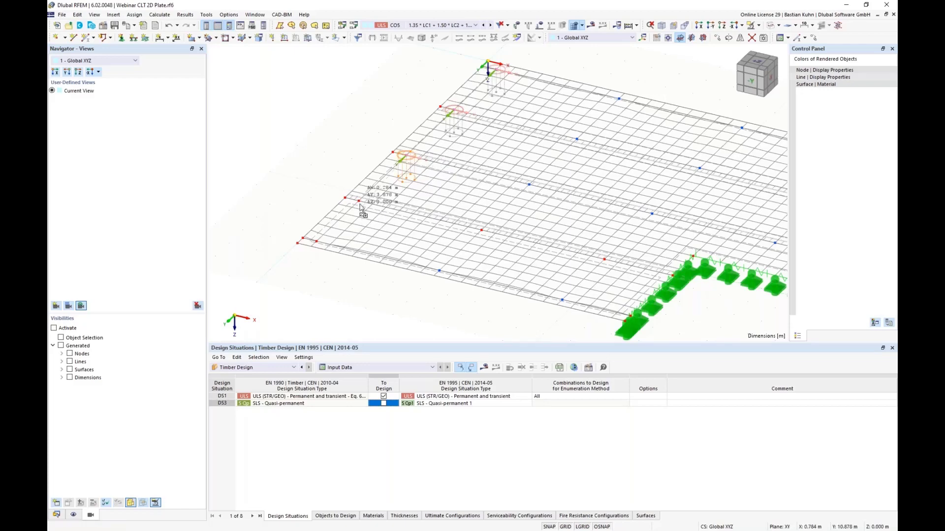
click(358, 203)
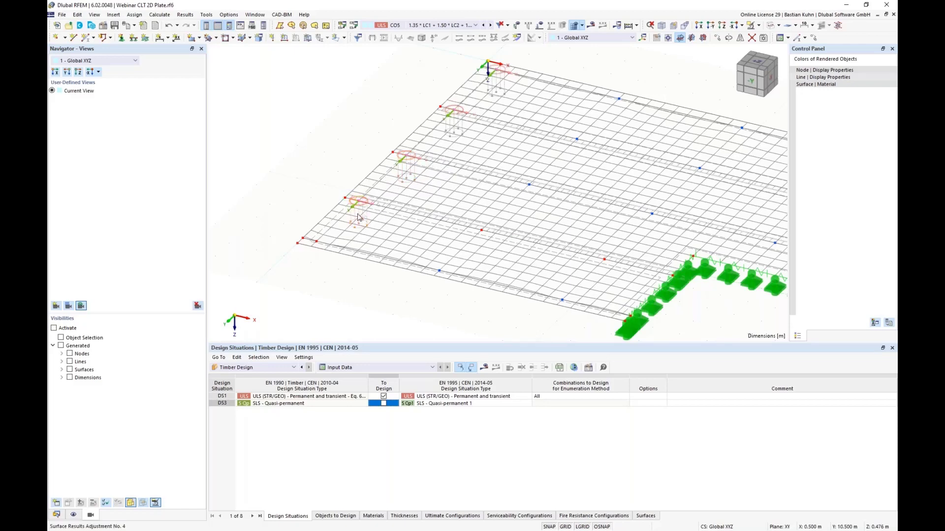
ctrl+drag(358, 214, 318, 245)
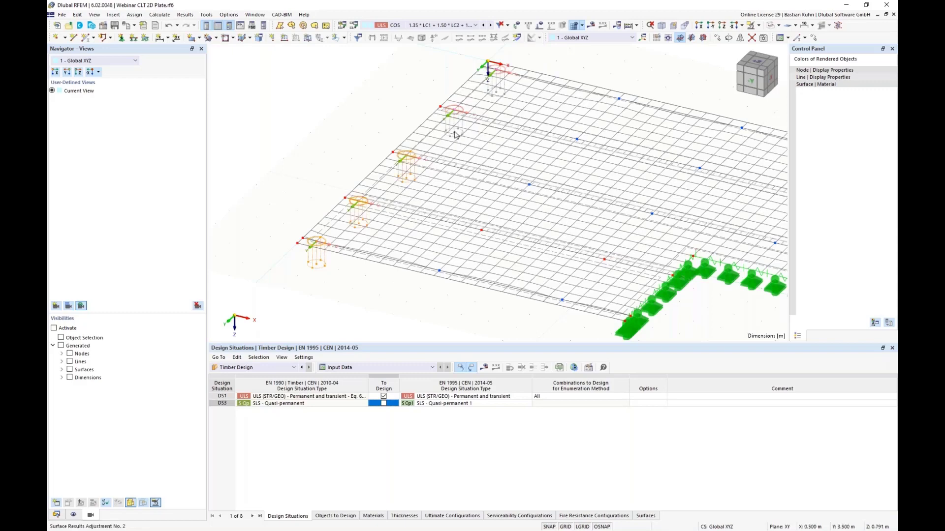
Step: Copy the five edge adjustments along the plate in 12 steps with a displacement of 4.5 m in X and 0 in Y
right_click(497, 86)
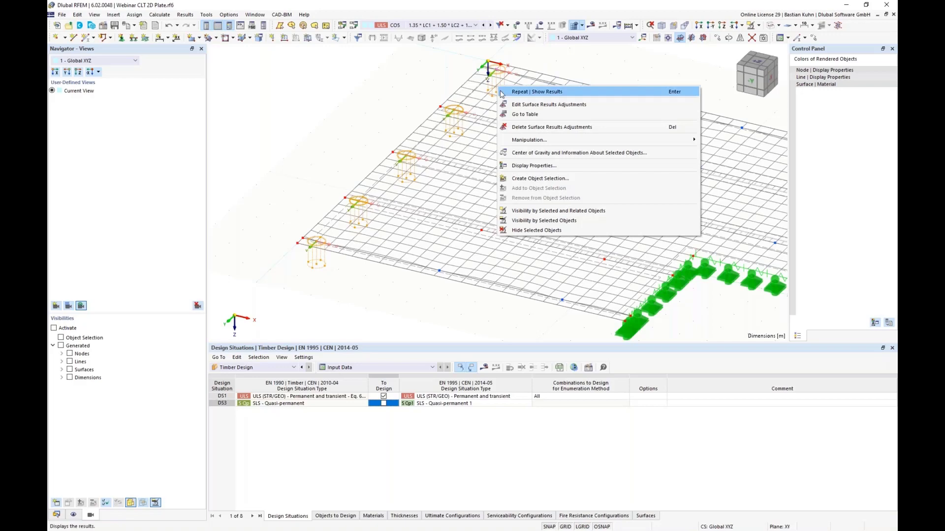
click(813, 39)
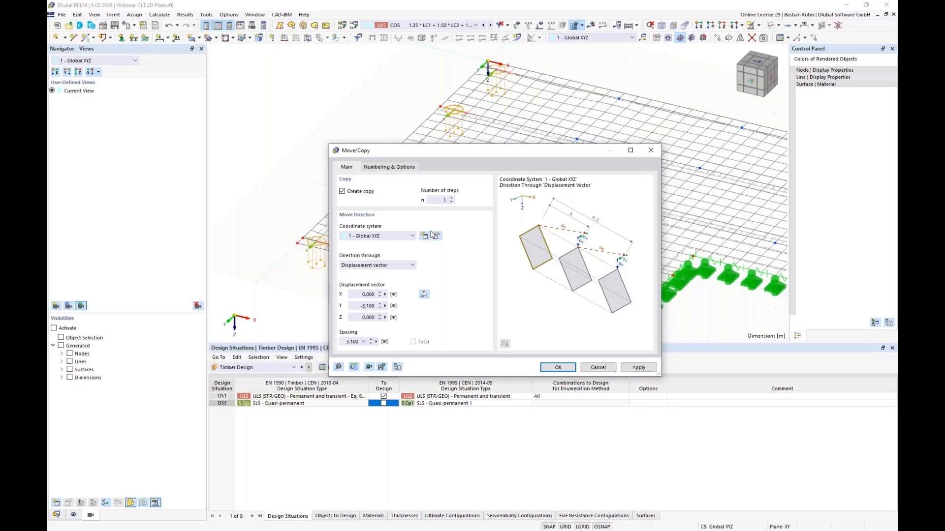
drag(433, 201, 471, 203)
text(12)
double_click(365, 306)
text(0)
double_click(362, 295)
text(4,5)
click(556, 369)
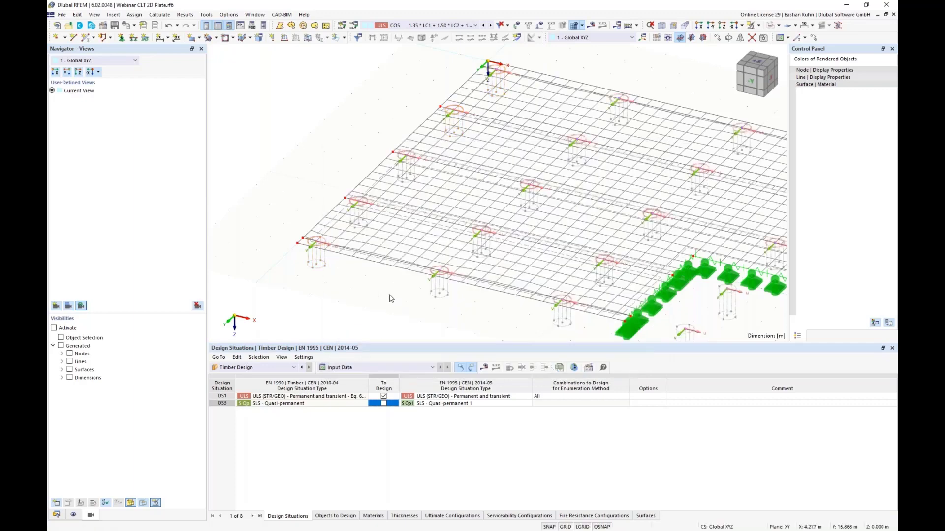
scroll(415, 286, down, 4)
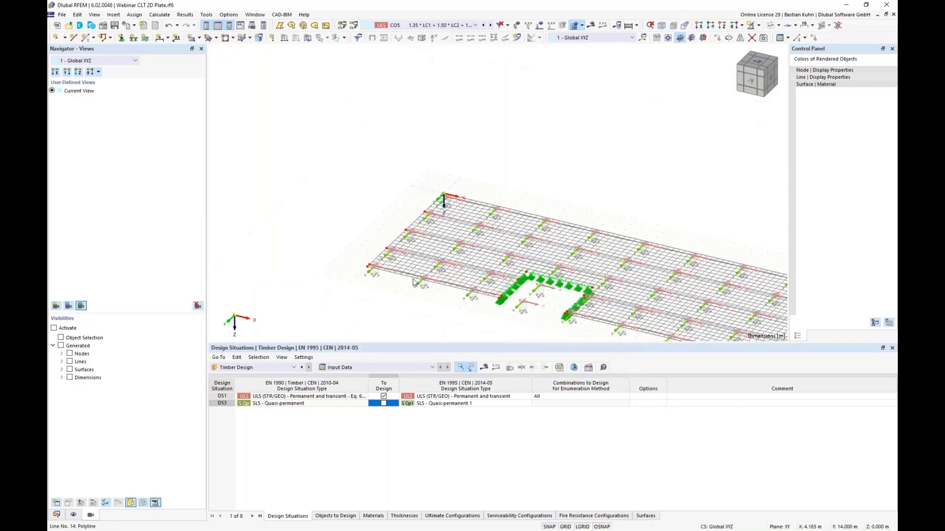
Step: Delete the circular results adjustments lying inside the plate's two rectangular openings, working in the plan view along Z
click(723, 27)
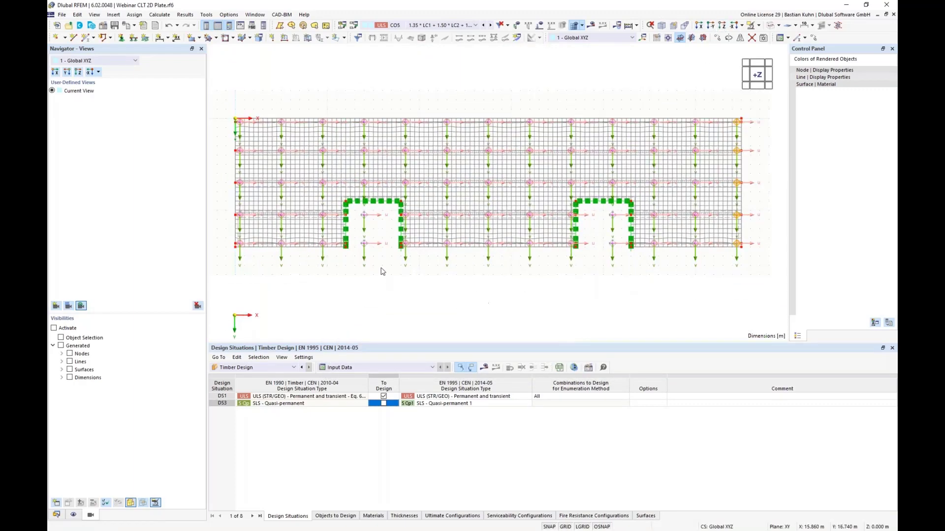
drag(380, 268, 356, 209)
click(589, 291)
drag(621, 260, 600, 210)
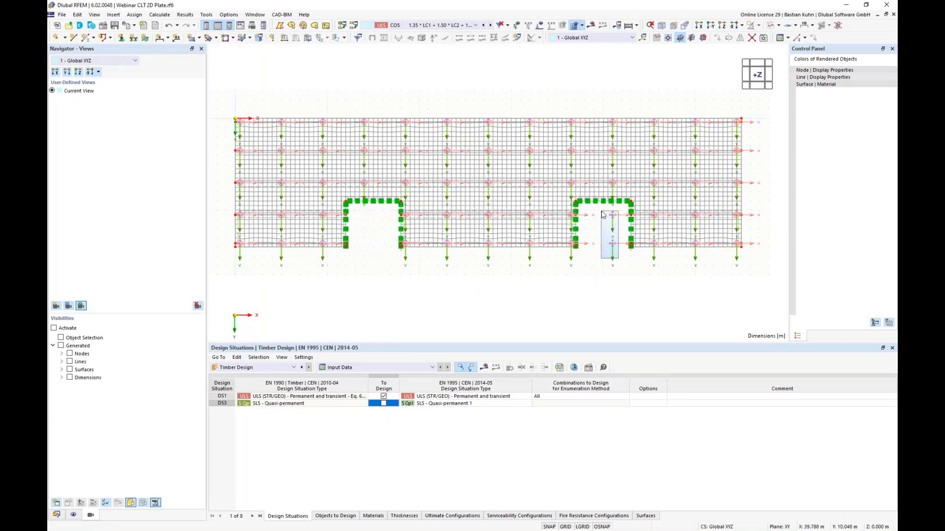
key(Delete)
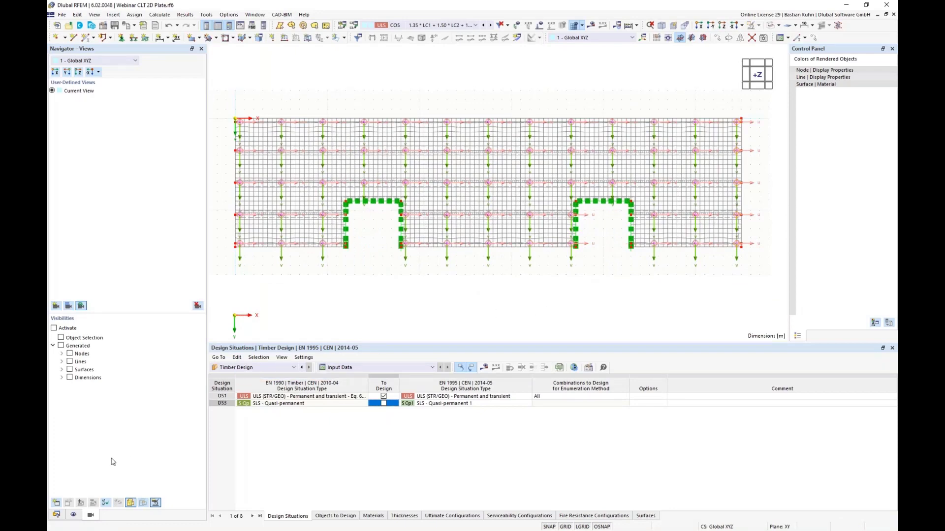
Step: Turn off the display of the u, v axis systems for the surface results adjustments
click(74, 516)
scroll(115, 333, down, 3)
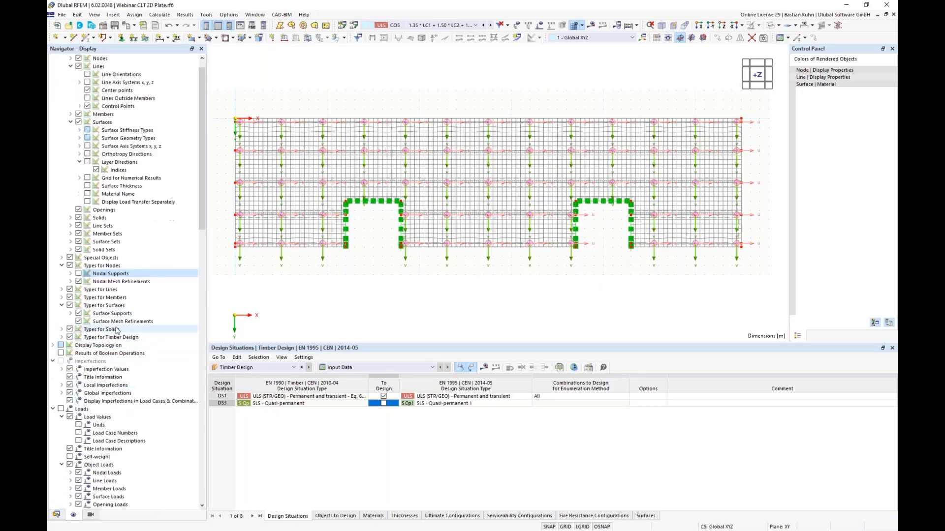
scroll(114, 333, down, 6)
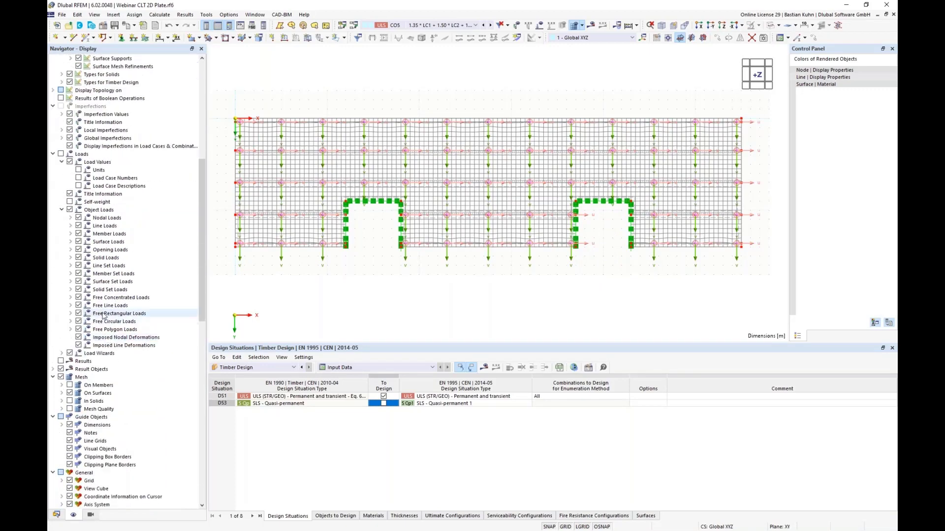
scroll(102, 325, down, 2)
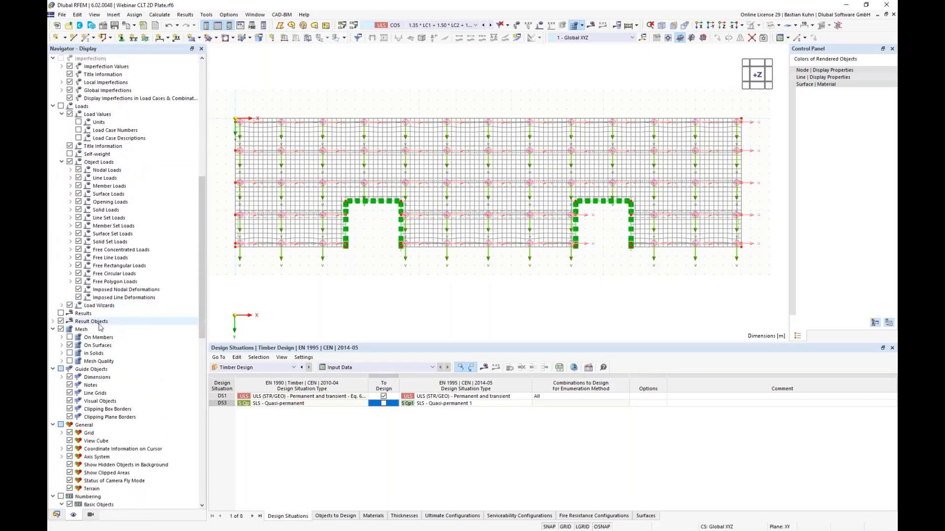
click(52, 322)
click(62, 329)
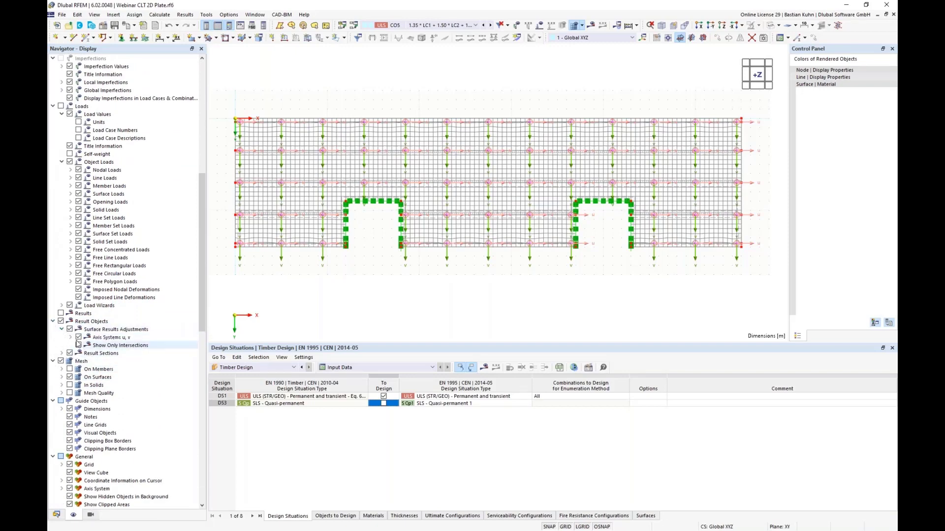
click(78, 337)
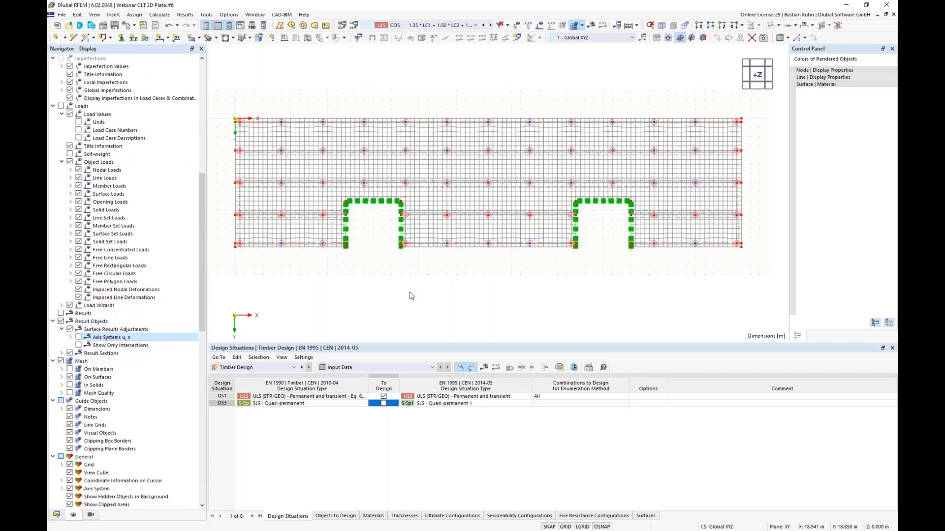
Step: Include the SLS quasi-permanent design situation DS3 in the timber design and start the calculation
ctrl+middle_drag(506, 299, 405, 305)
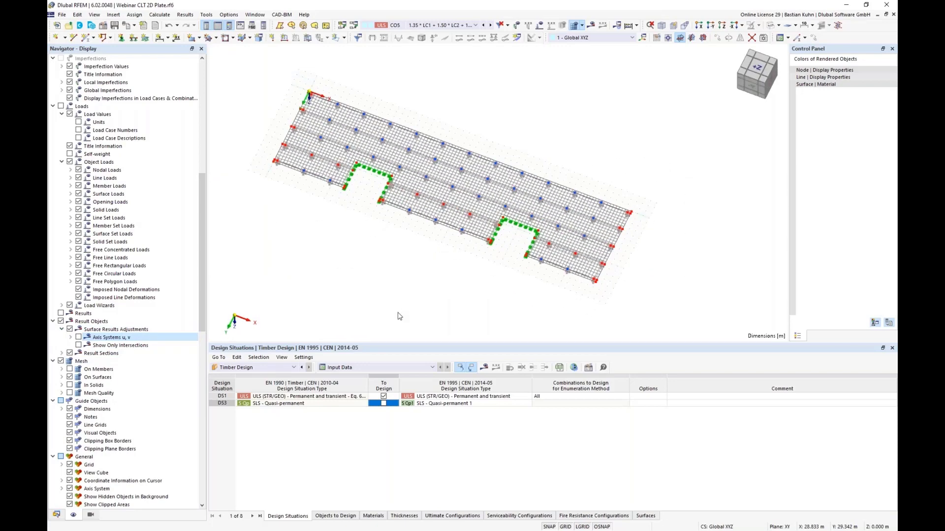
click(384, 404)
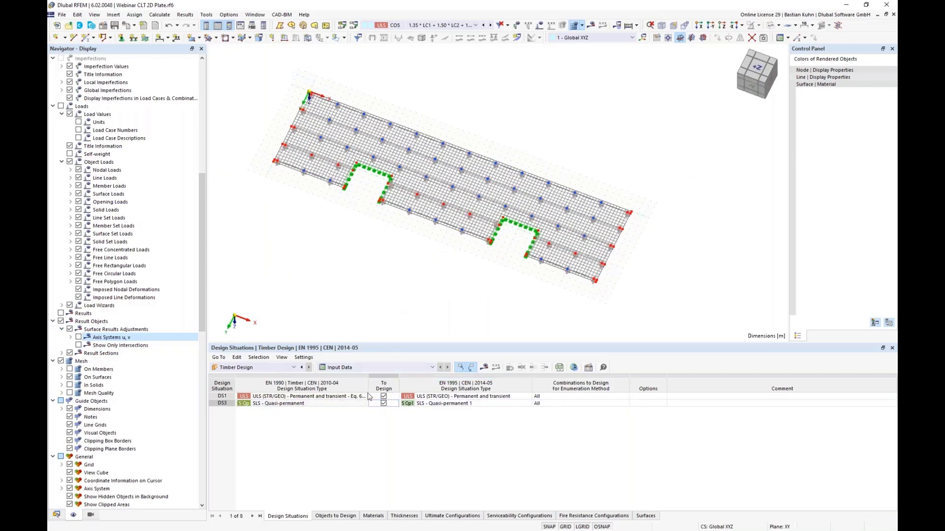
click(447, 408)
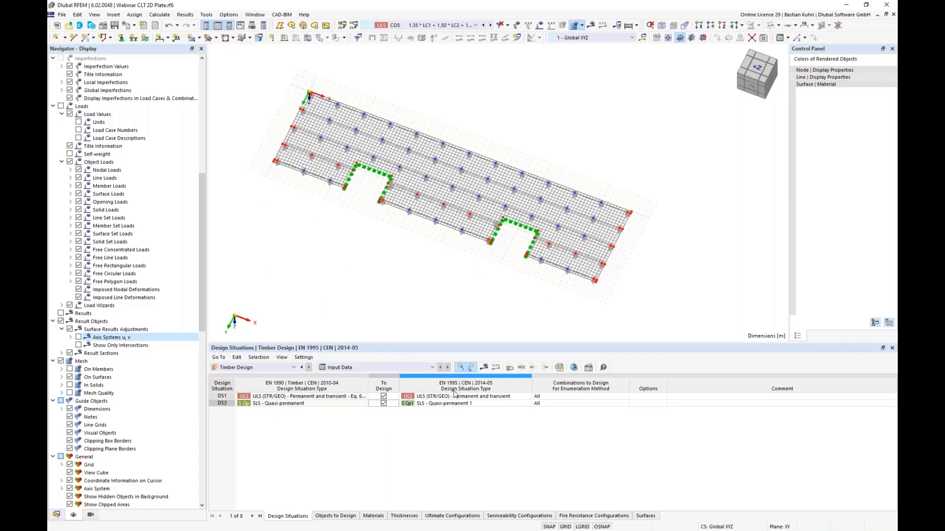
click(484, 368)
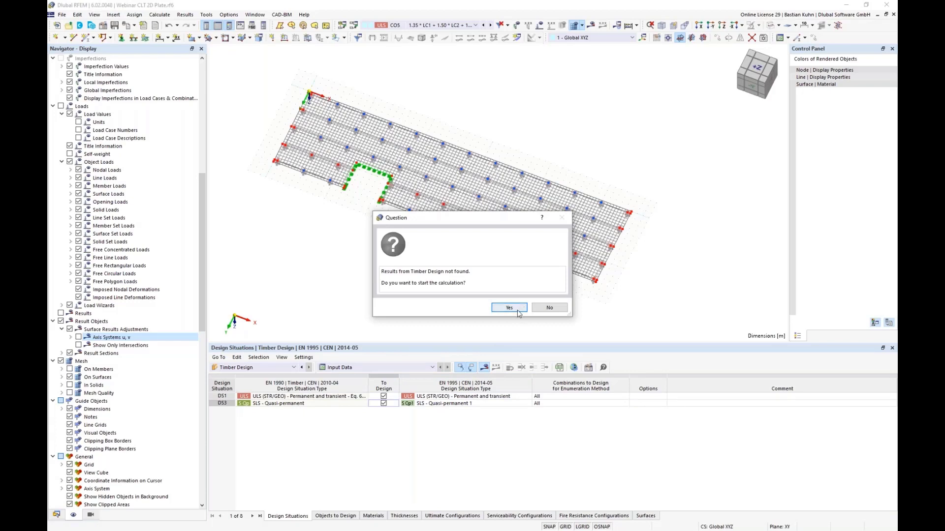
click(517, 310)
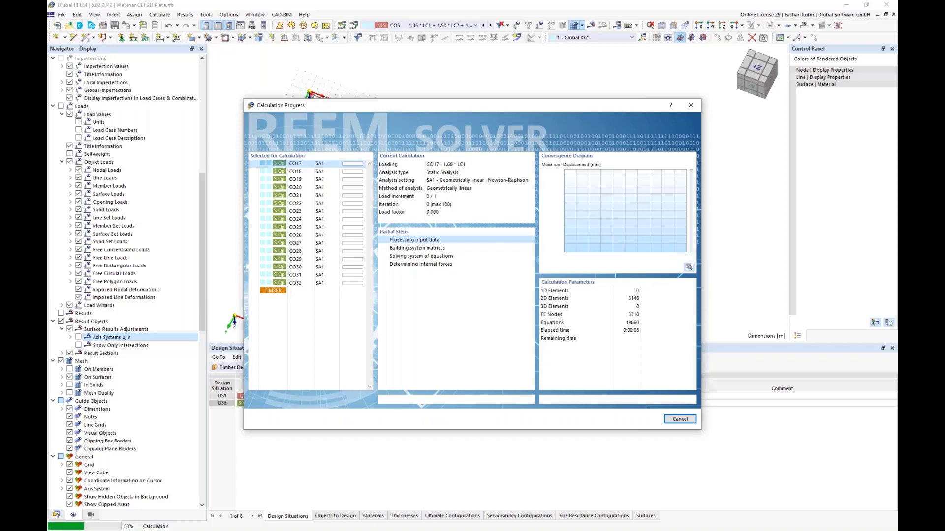
Step: Switch to the web browser and read the FAQ on the stiffness reduction factors k33 and k88, including its correction formulas and Excel download
key(alt+Tab)
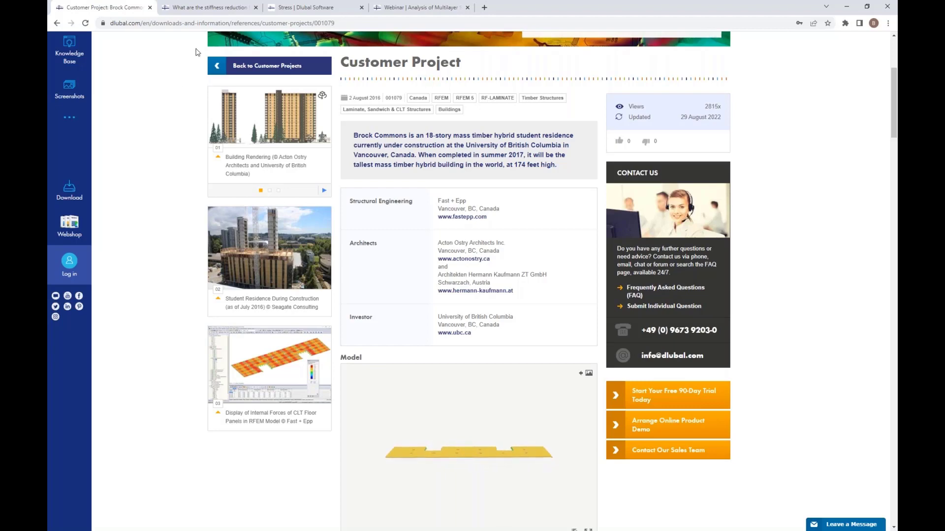
click(223, 9)
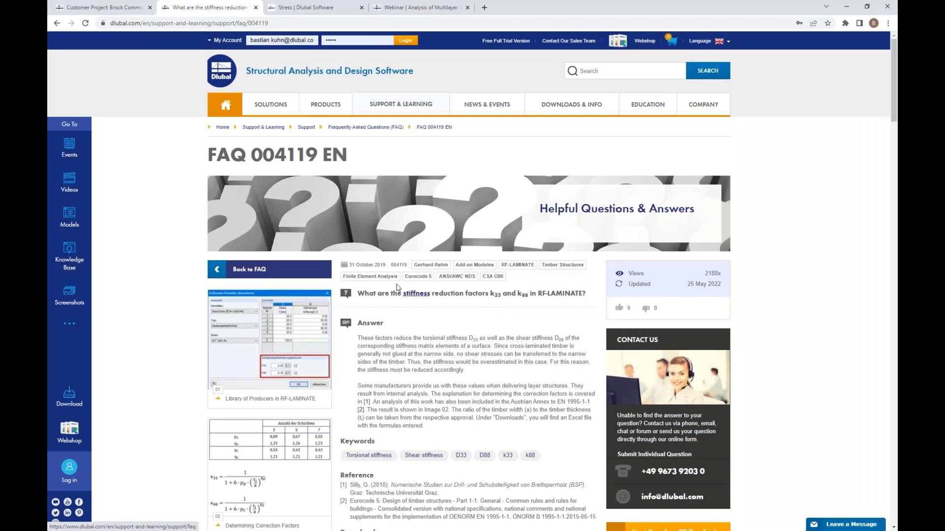
scroll(480, 261, down, 3)
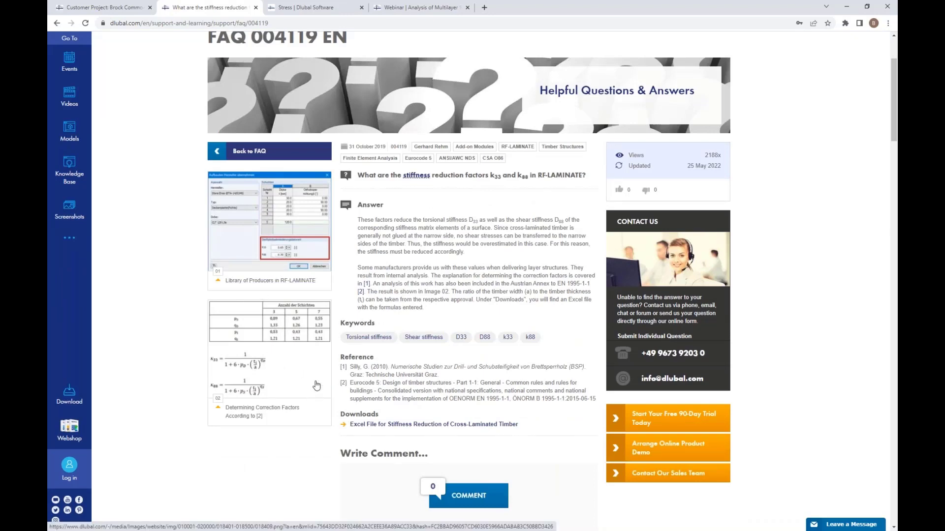
scroll(343, 128, down, 1)
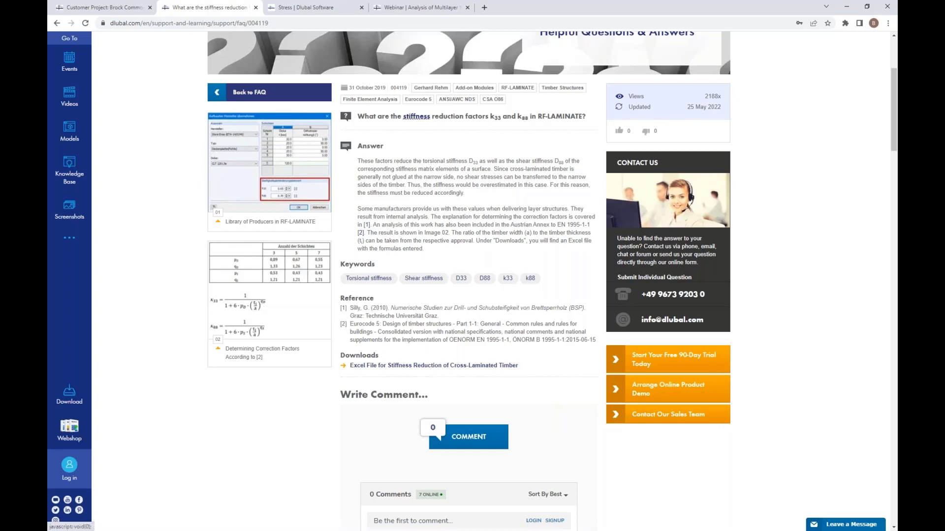
Step: Review the Stress chapter of the RFEM 6 Multilayer Surfaces online manual, covering CLT strengths and shear failure mechanisms
click(333, 9)
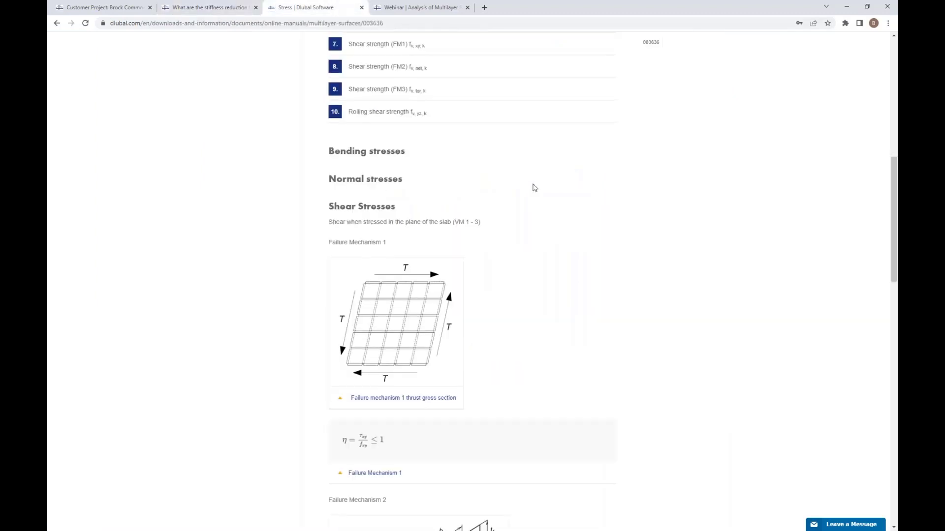
scroll(531, 238, up, 3)
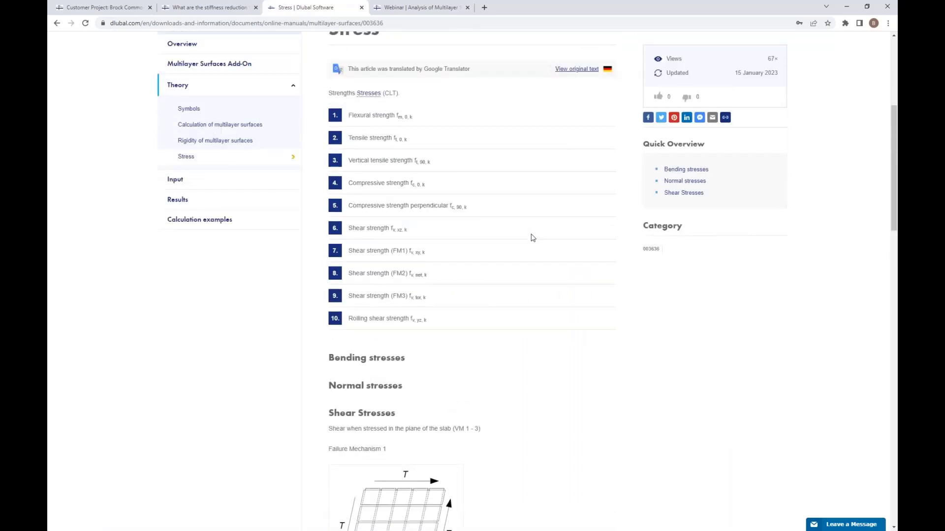
scroll(531, 238, down, 1)
scroll(531, 238, down, 3)
scroll(531, 239, up, 7)
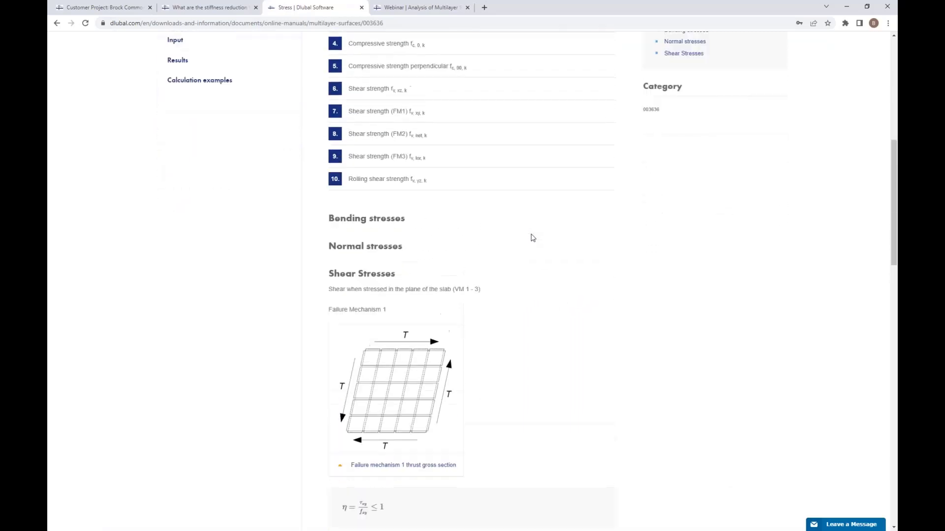
scroll(531, 239, up, 2)
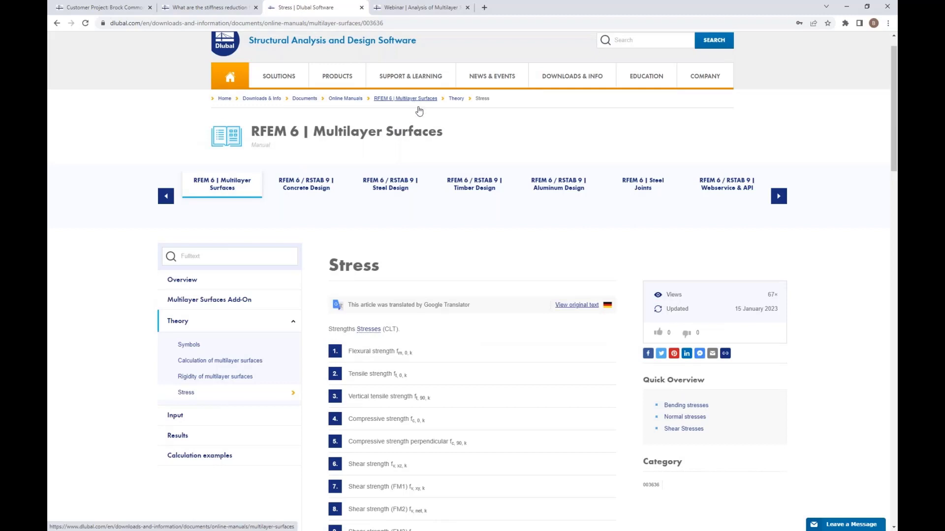
scroll(443, 182, down, 4)
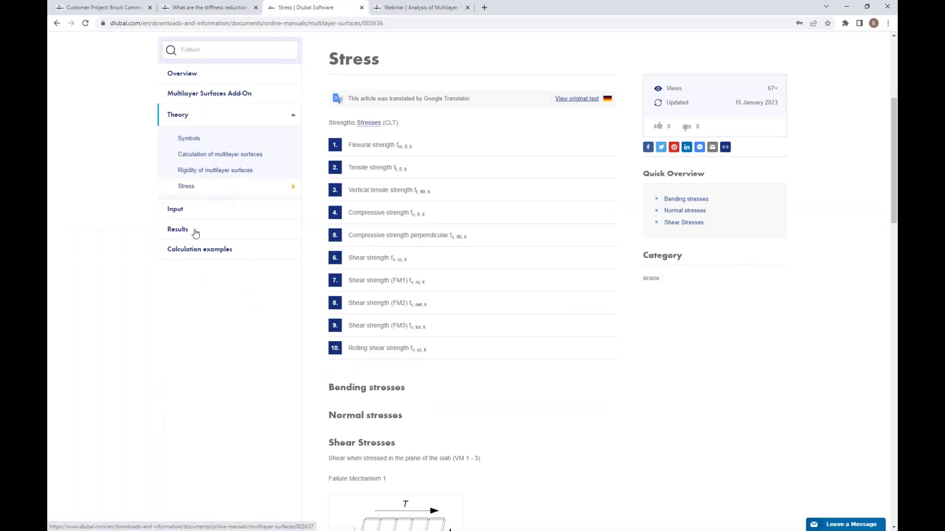
Step: Examine the manual's Input chapter, covering stiffness reduction, CLT options and the plug-in for displaying the stiffness matrix, including its enlarged screenshot
click(176, 210)
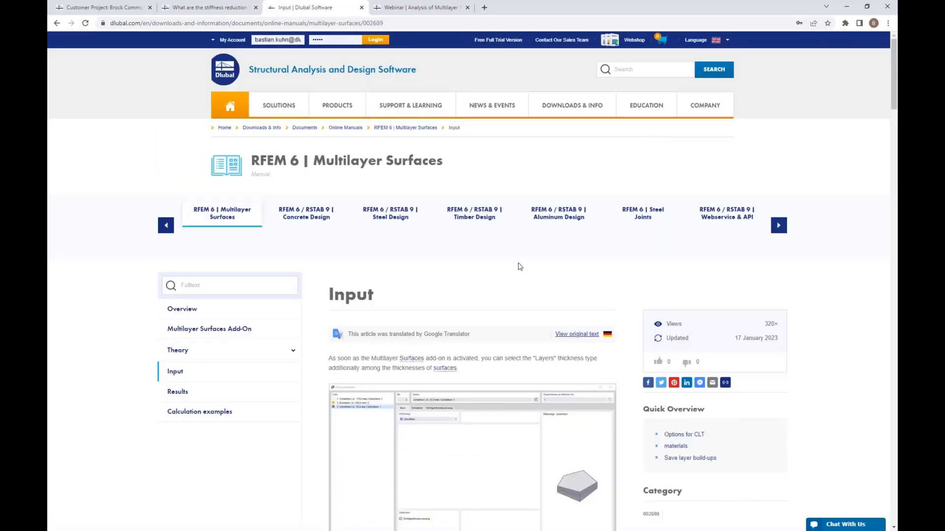
scroll(520, 267, down, 1)
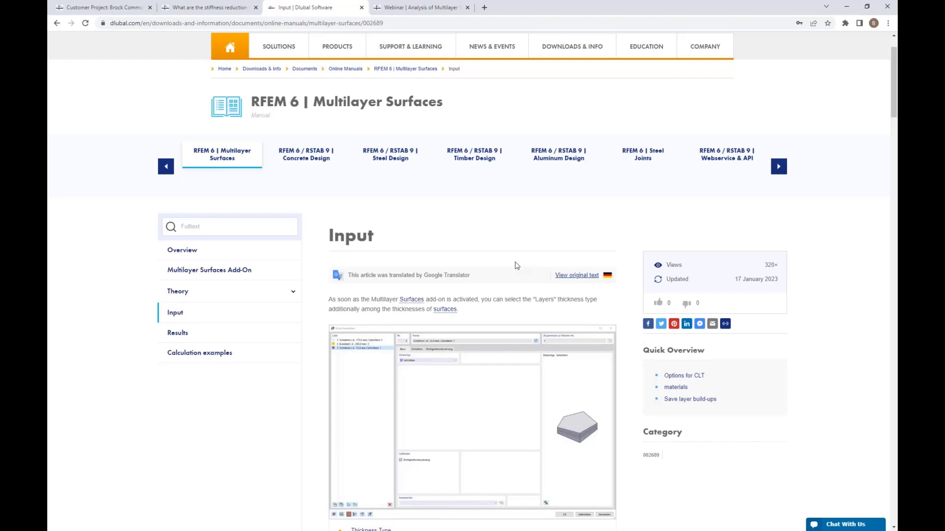
scroll(520, 267, down, 7)
scroll(517, 265, down, 9)
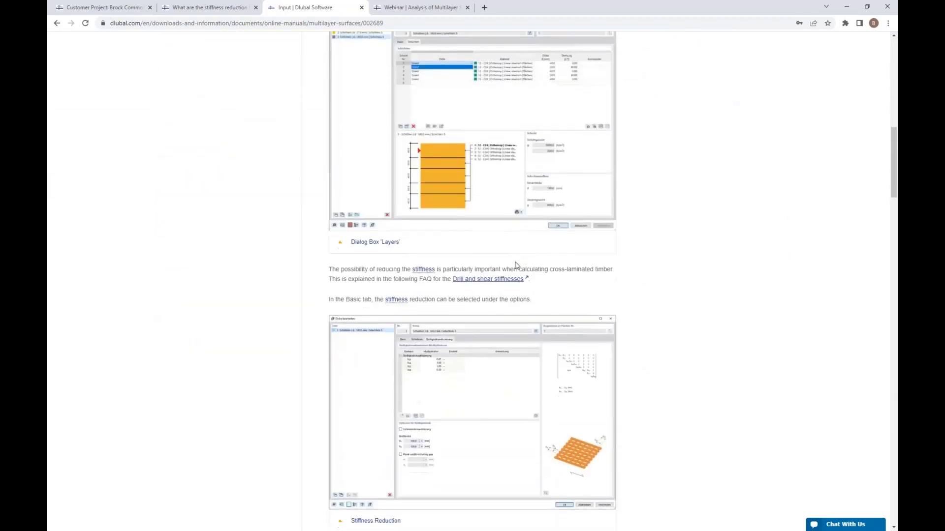
scroll(458, 358, down, 4)
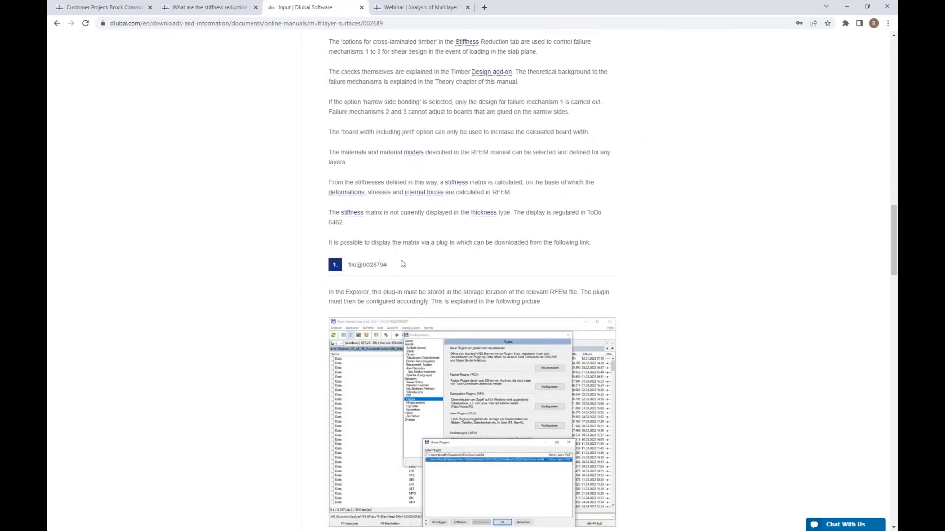
scroll(386, 290, down, 2)
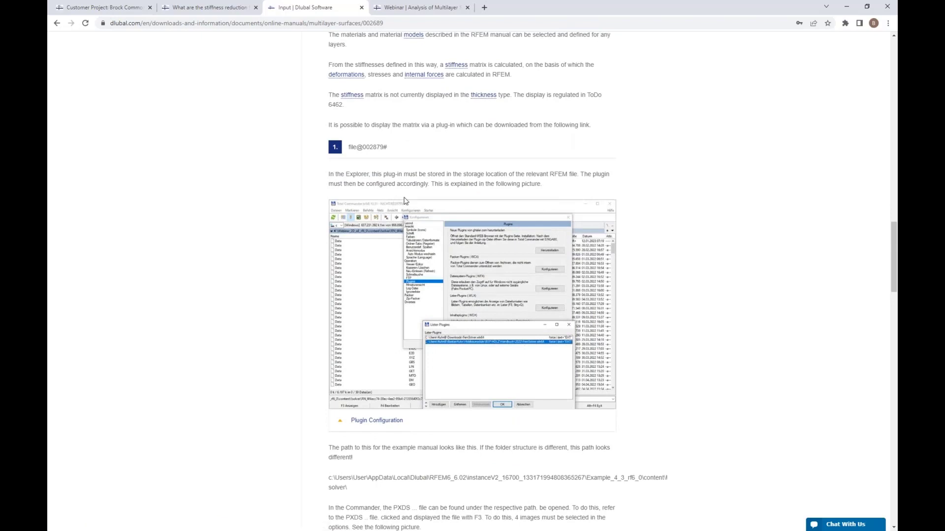
scroll(405, 200, down, 6)
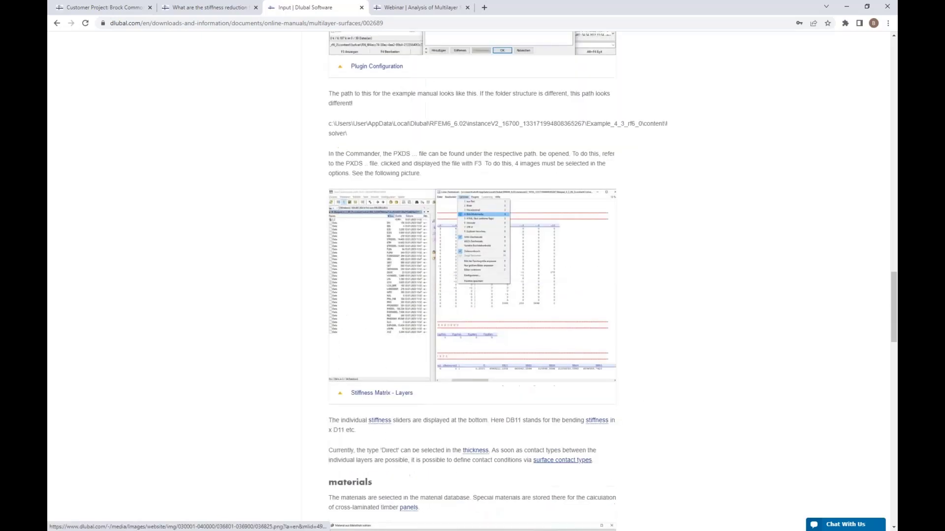
scroll(523, 186, down, 3)
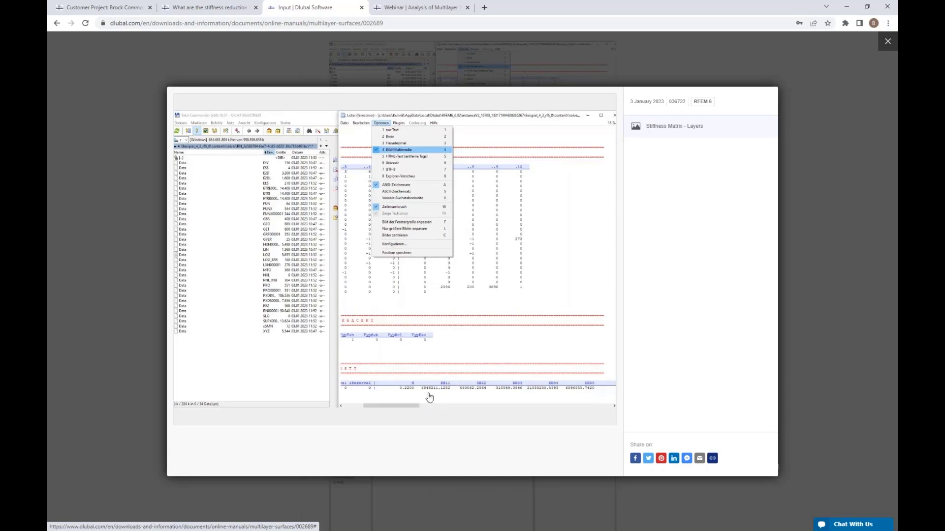
click(889, 44)
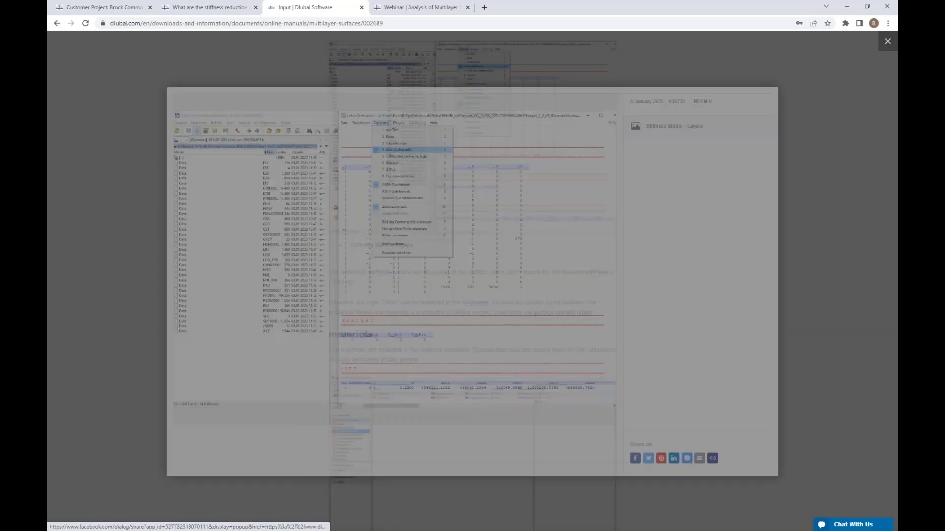
Step: Reopen the manual's Stress theory chapter and bring up the page of the recorded webinar on multilayer surfaces
scroll(776, 169, up, 9)
scroll(777, 167, up, 20)
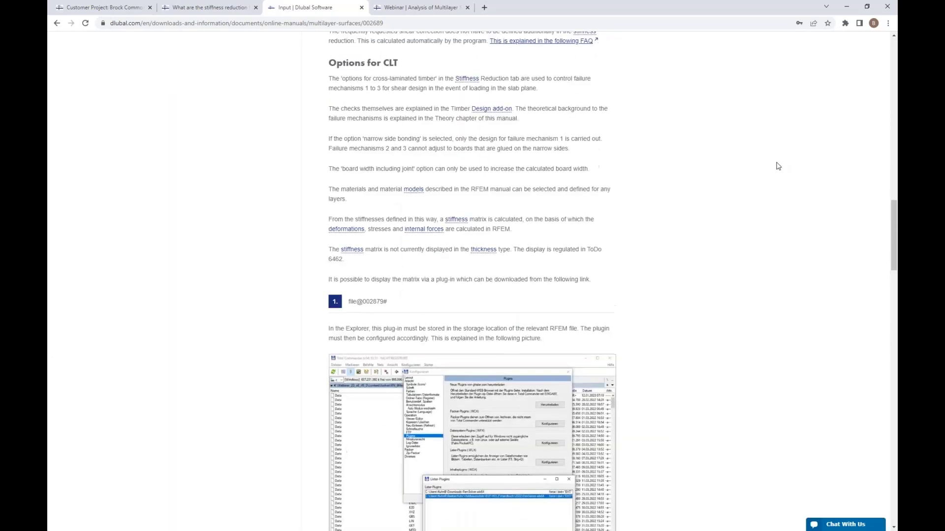
scroll(776, 167, up, 6)
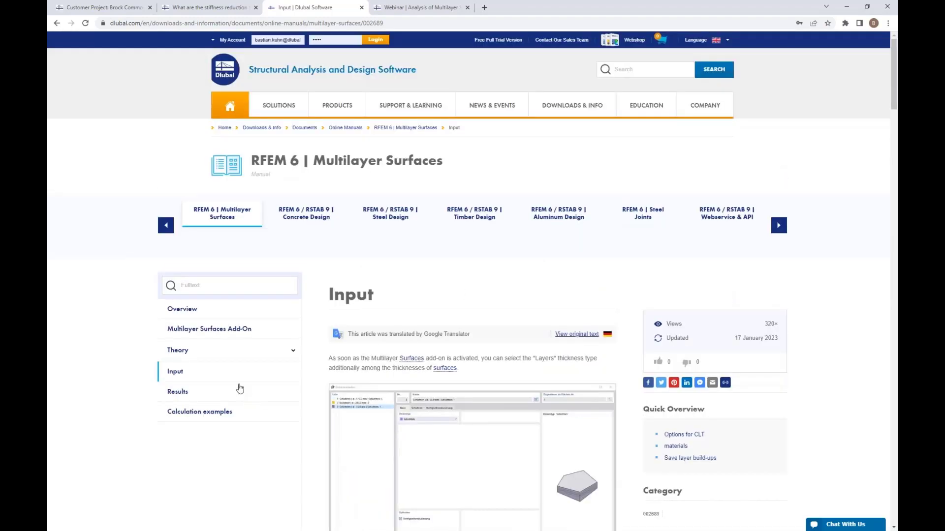
click(233, 352)
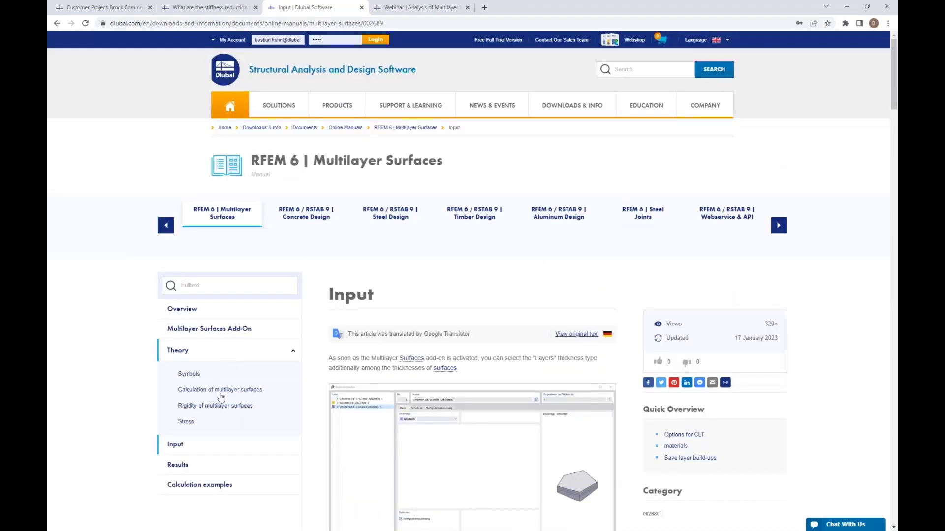
click(185, 423)
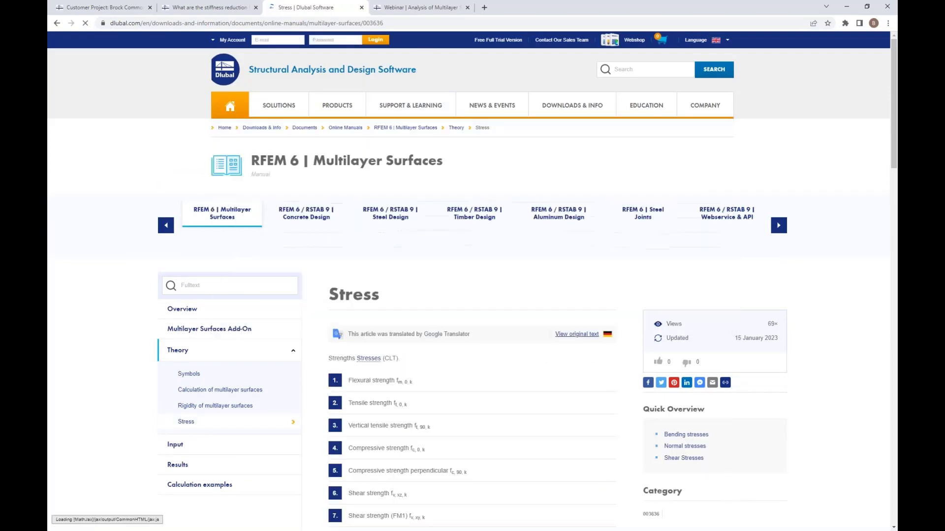
click(438, 9)
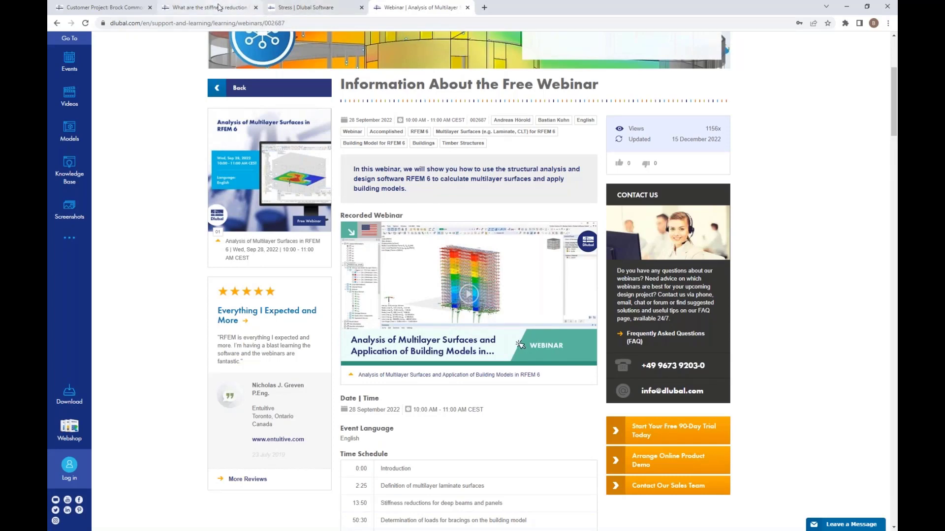
Step: Open the Dlubal website's Online Training overview from the page of the stiffness reduction FAQ
click(219, 7)
scroll(492, 197, up, 4)
mouse_move(498, 108)
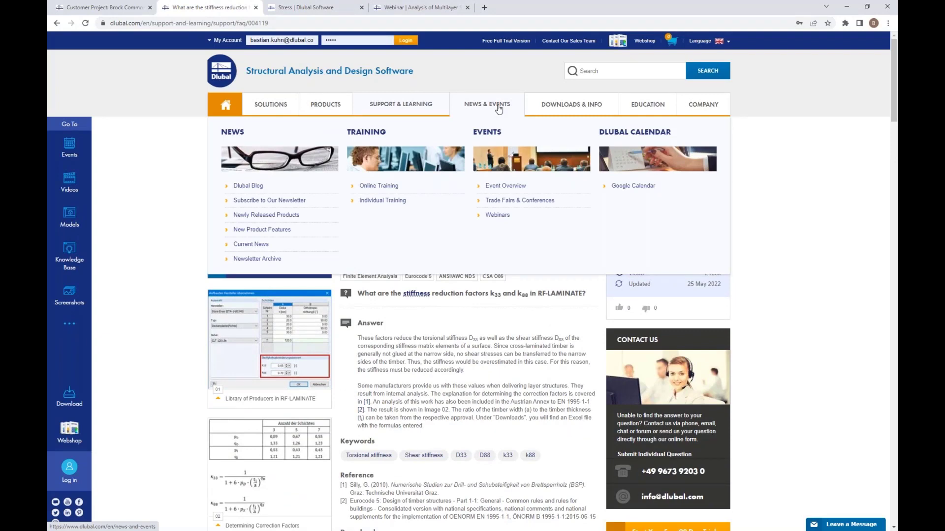
click(379, 186)
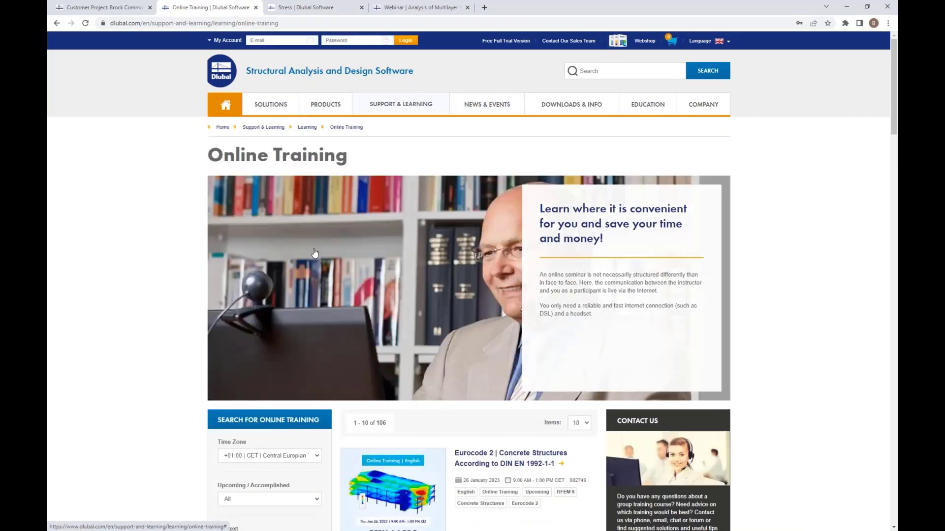
Step: Filter the online trainings by the training type Eurocode 5, run the search and look through the listed courses
scroll(314, 253, down, 1)
scroll(314, 253, down, 5)
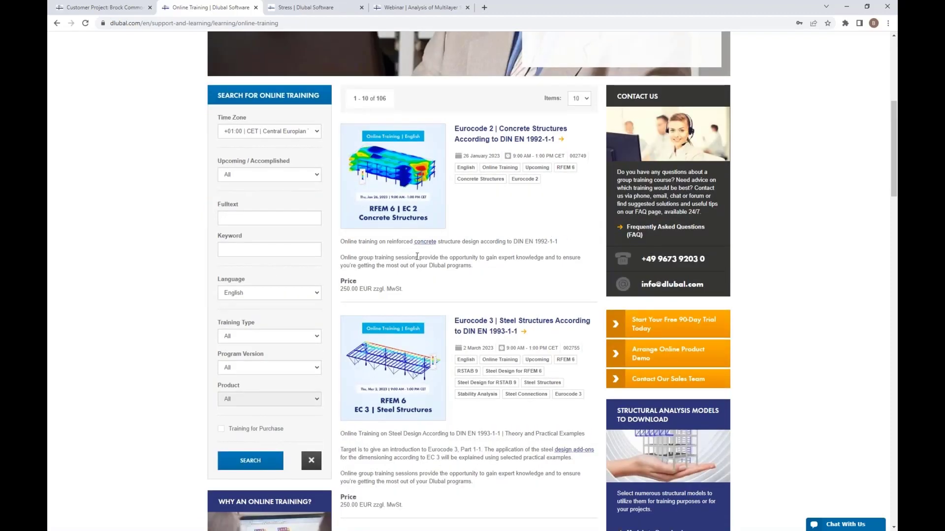
scroll(417, 256, down, 2)
click(305, 249)
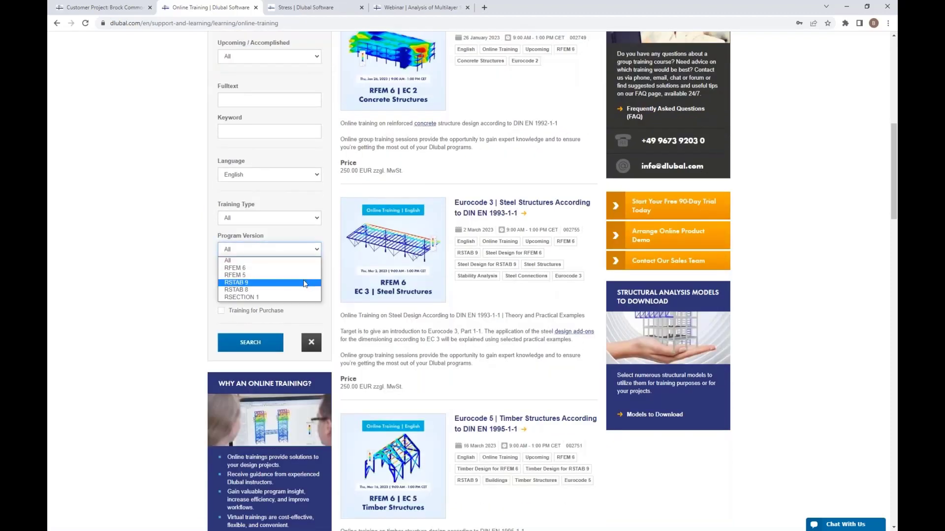
click(299, 218)
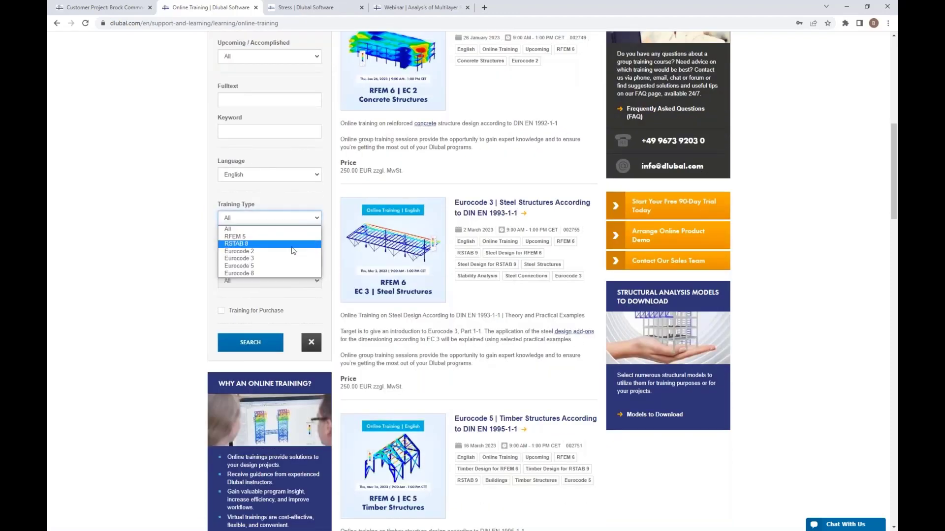
click(290, 266)
click(270, 343)
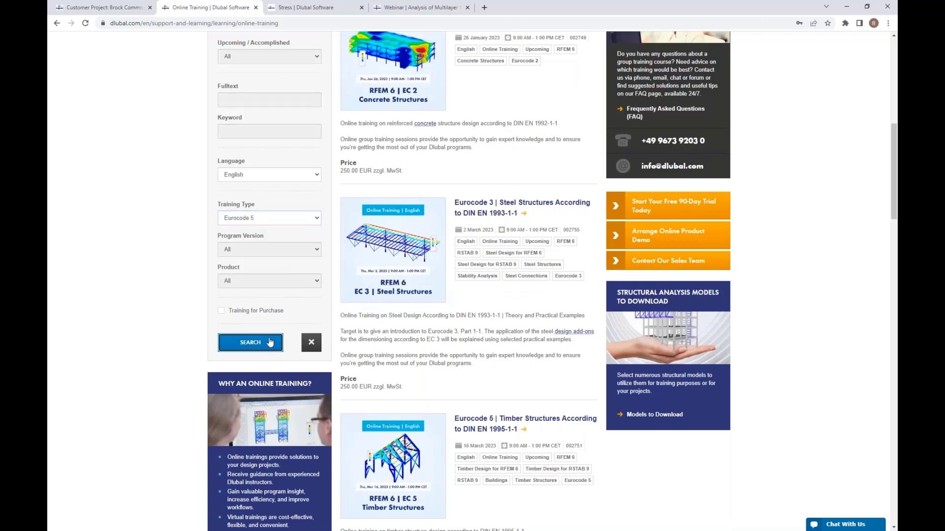
scroll(408, 320, down, 4)
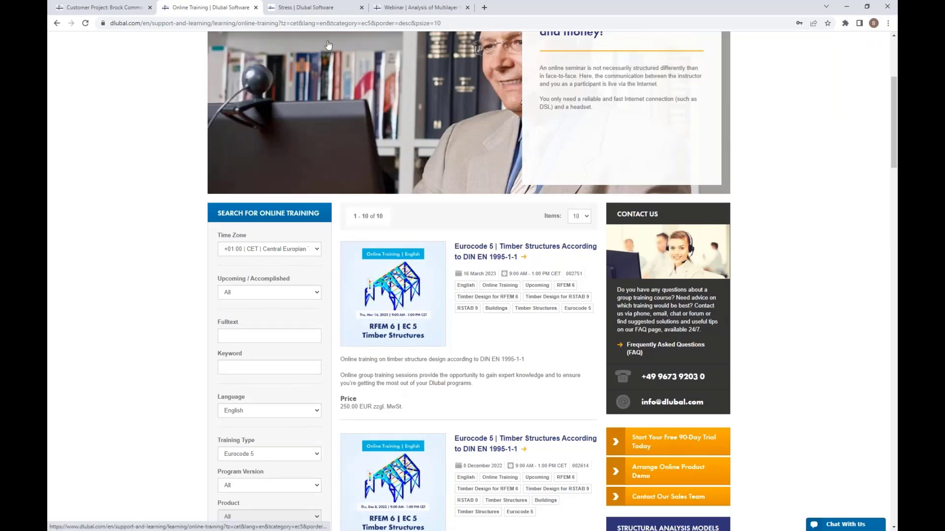
Step: Revisit the multilayer surfaces webinar page and the Brock Commons customer project page, and return to RFEM
click(400, 7)
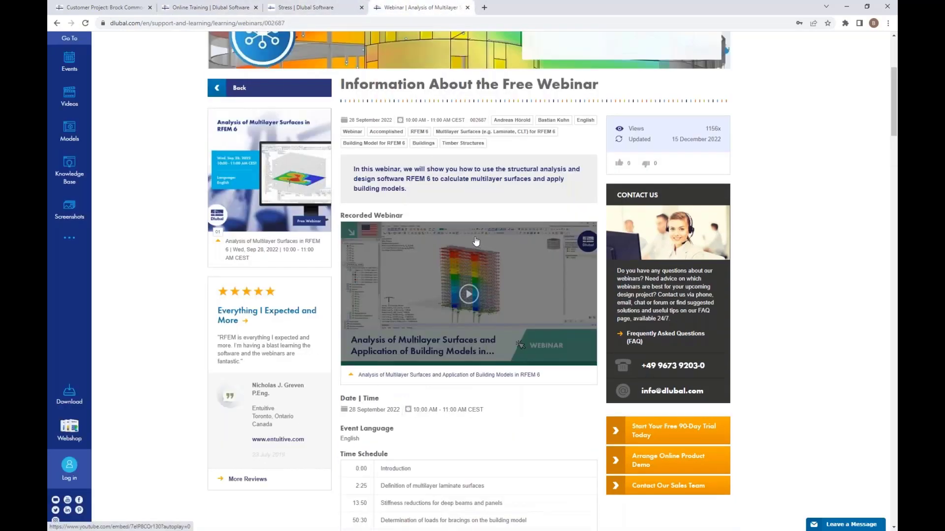
click(123, 7)
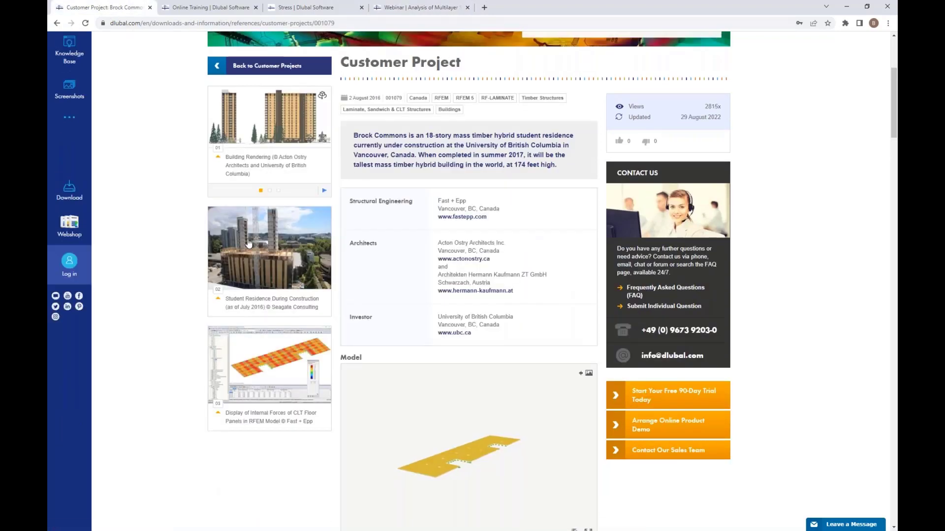
click(416, 8)
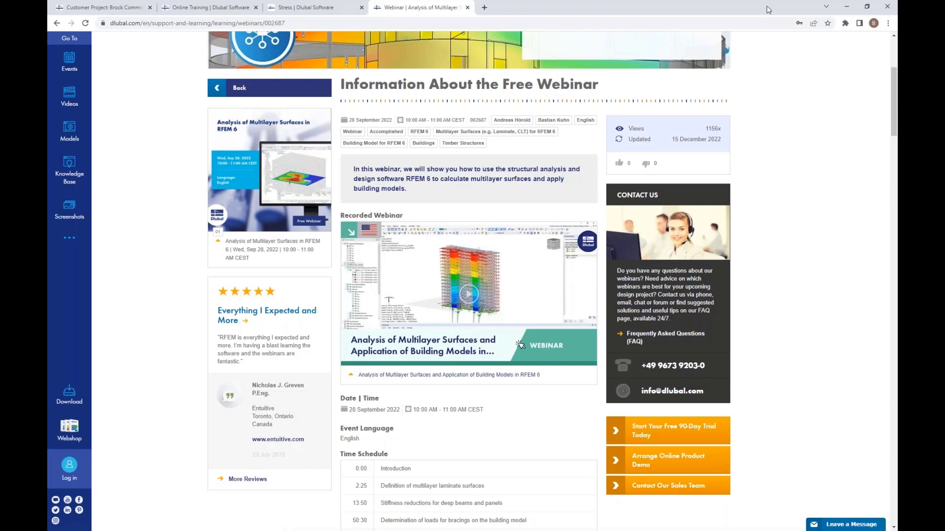
click(847, 6)
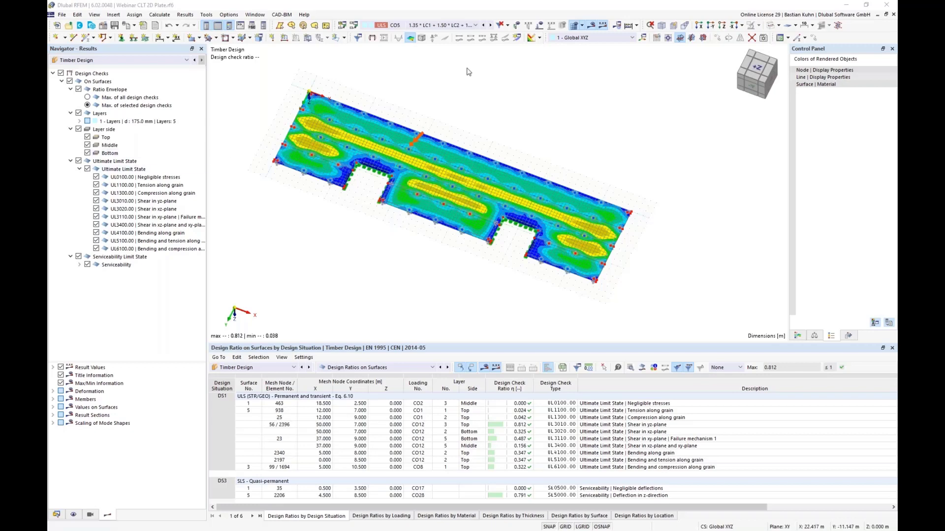
Step: Display the loads of load case LC2 on the floor plate and inspect them in a tilted view
click(470, 27)
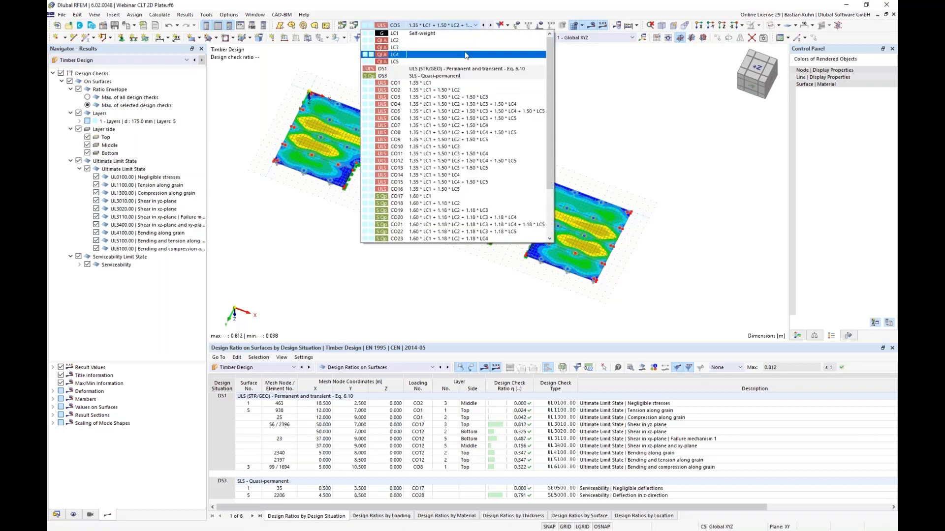
click(458, 111)
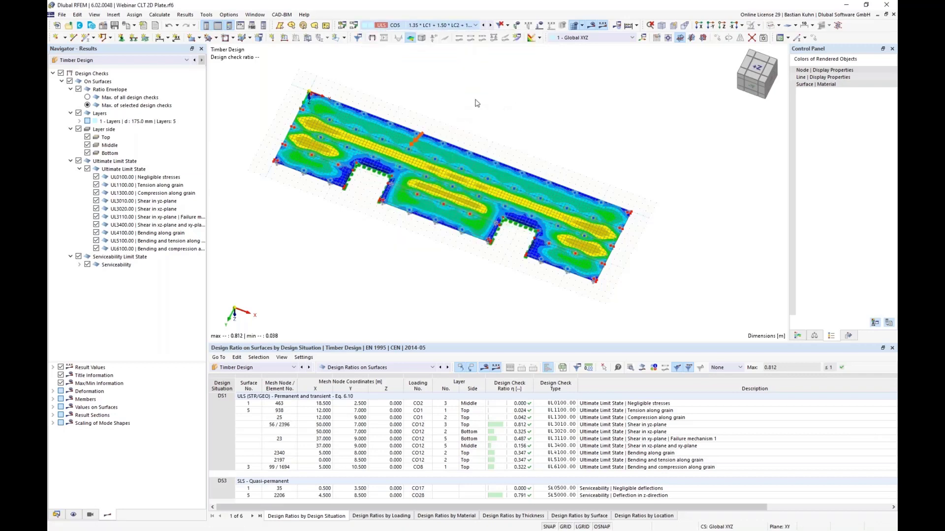
click(542, 24)
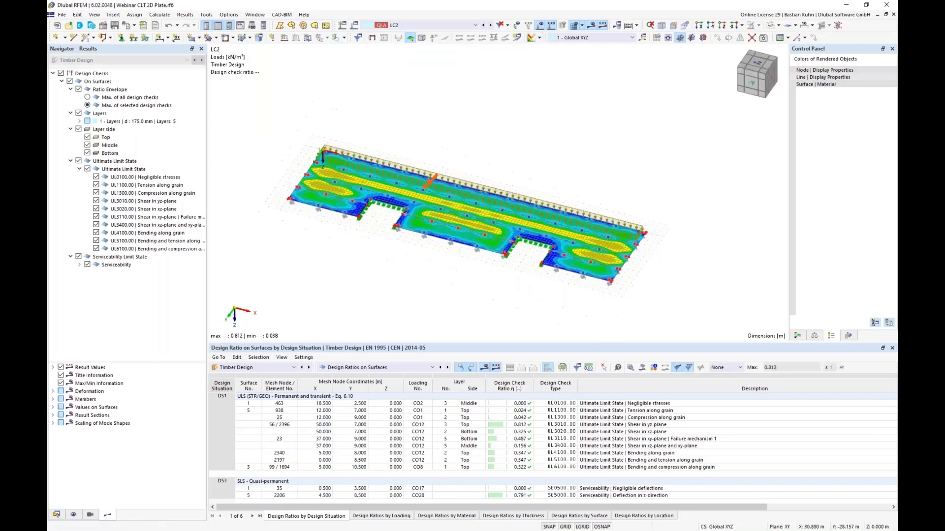
ctrl+middle_drag(572, 98, 571, 87)
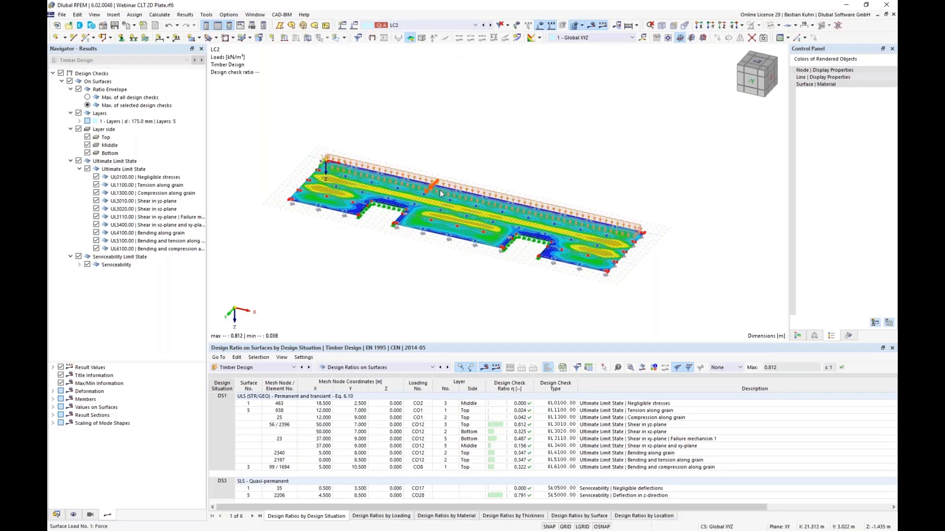
scroll(445, 193, up, 2)
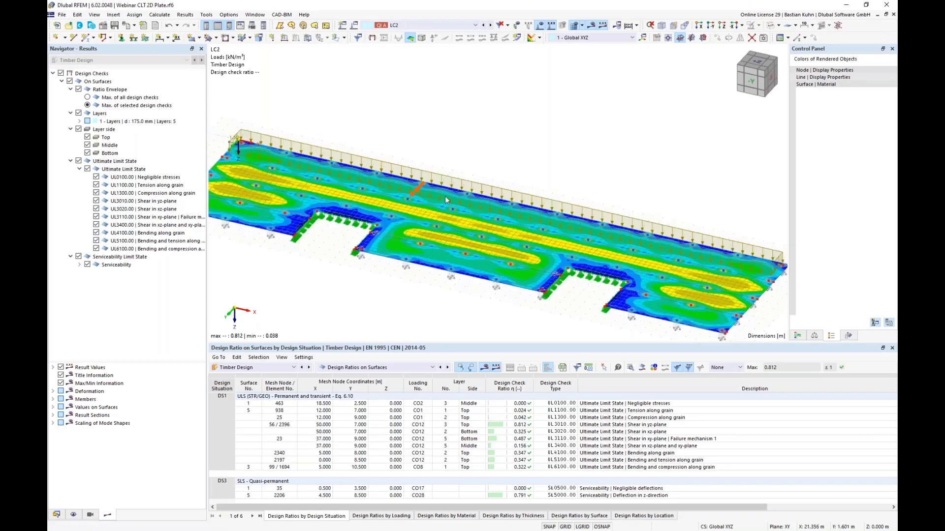
Step: Advance through the following load cases, viewing the surface loads of LC4 and switching on to LC5
click(491, 26)
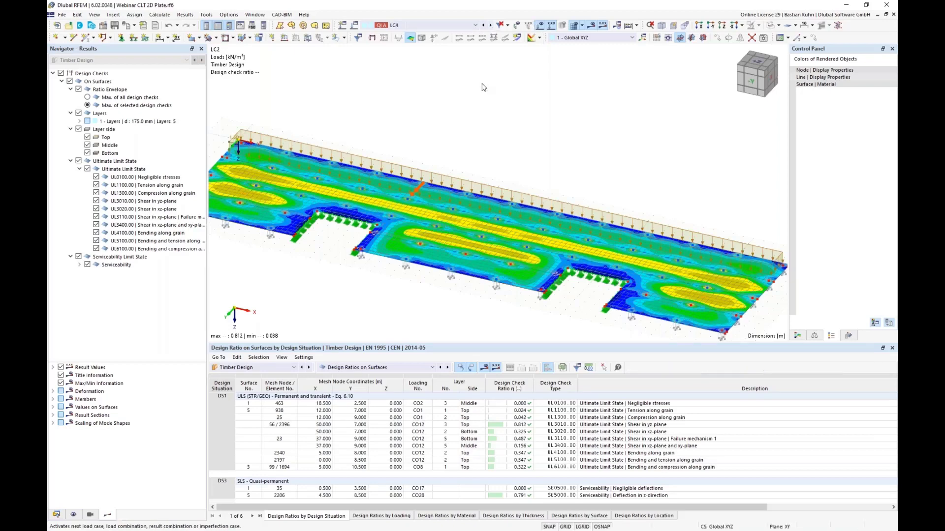
scroll(485, 89, down, 1)
click(491, 26)
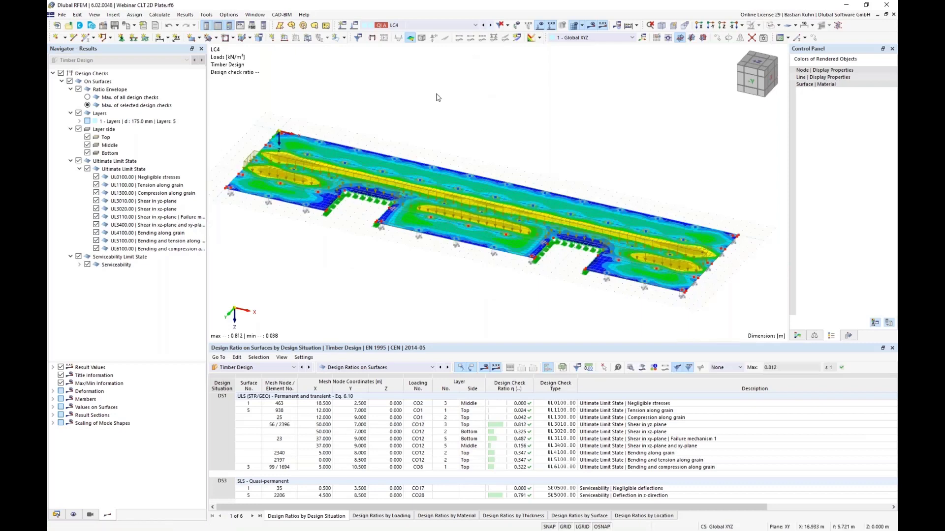
click(485, 25)
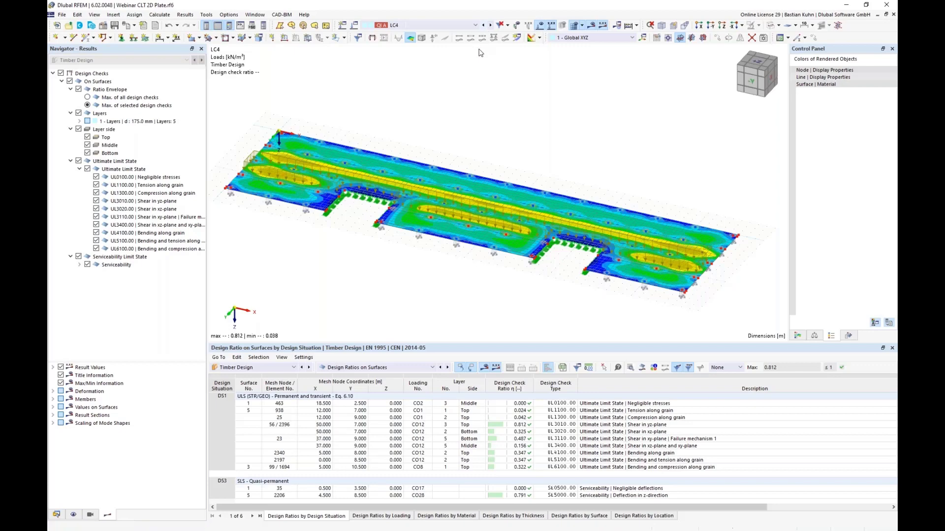
click(491, 26)
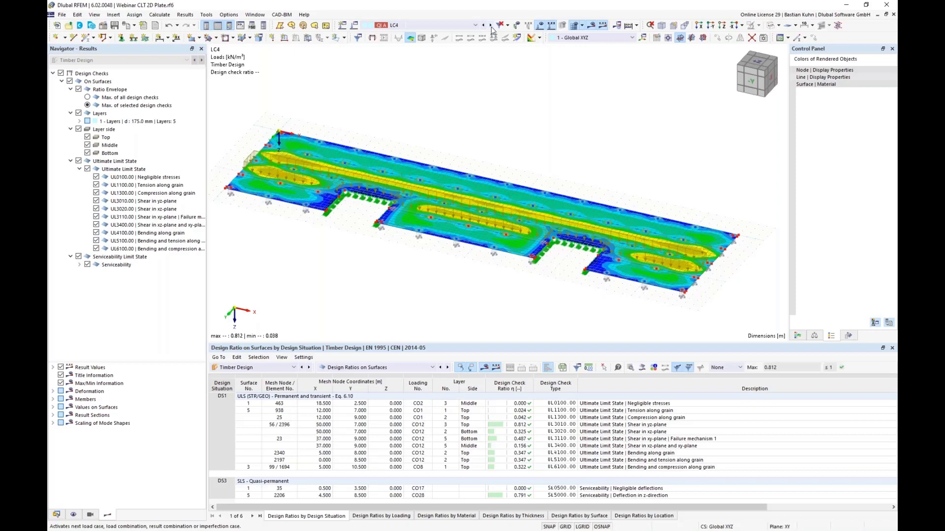
click(491, 26)
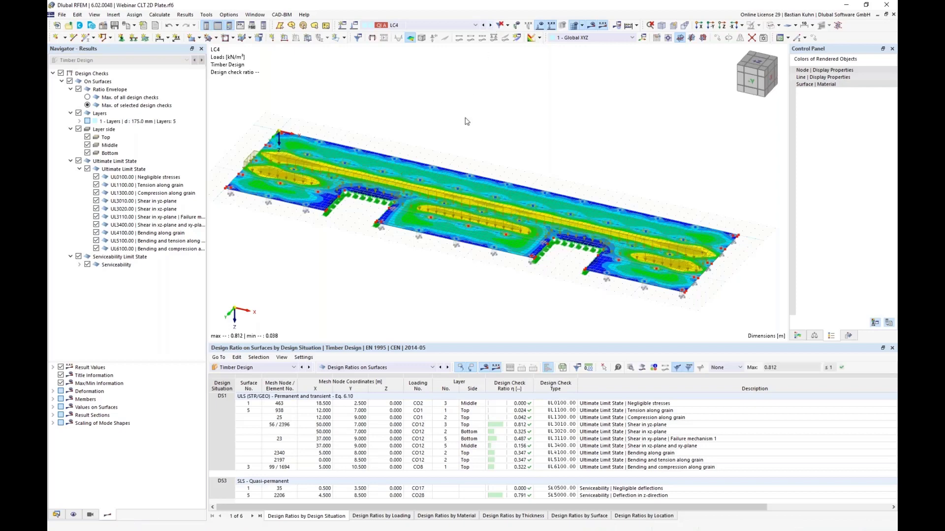
Step: Examine the LC5 surface loads and design ratio distribution around the plate's left end, point supports and core openings
mouse_move(419, 272)
ctrl+middle_down()
mouse_move(402, 237)
mouse_move(422, 262)
ctrl+middle_up()
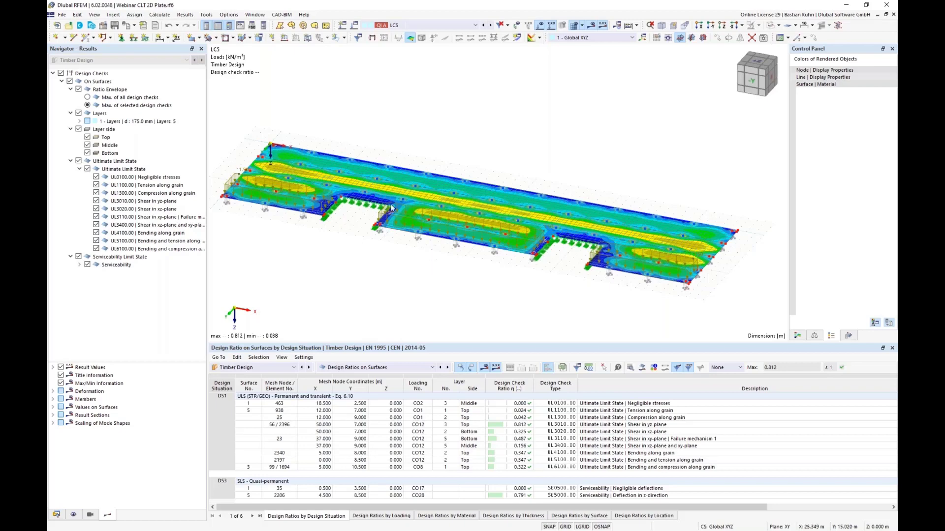
scroll(366, 190, up, 3)
scroll(365, 190, down, 3)
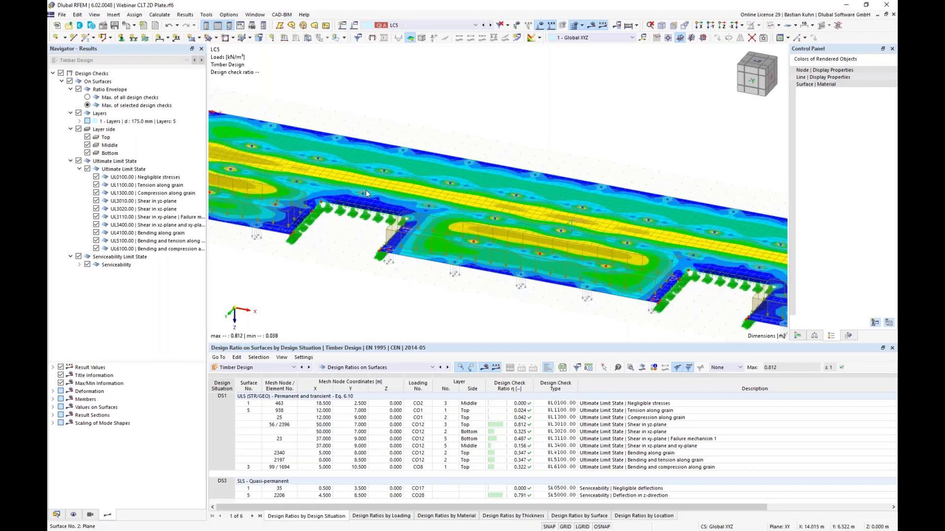
scroll(270, 146, up, 5)
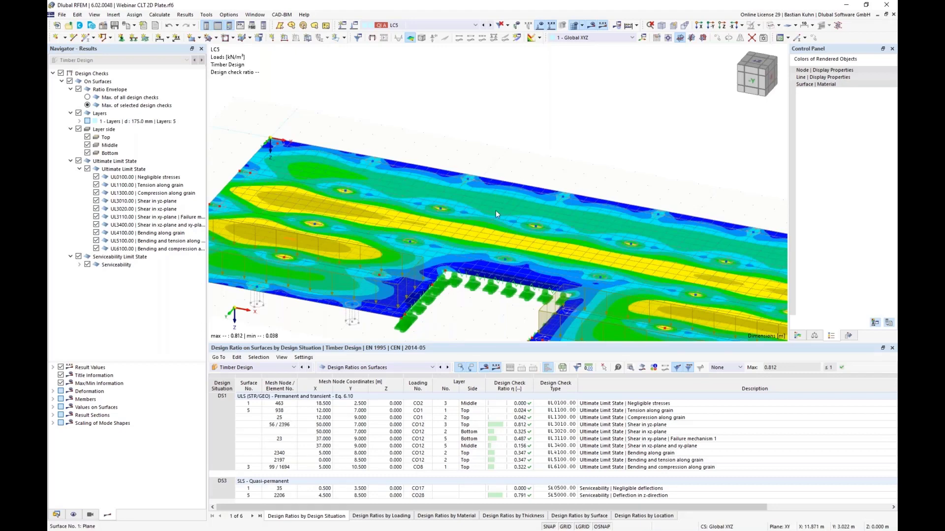
scroll(495, 210, down, 3)
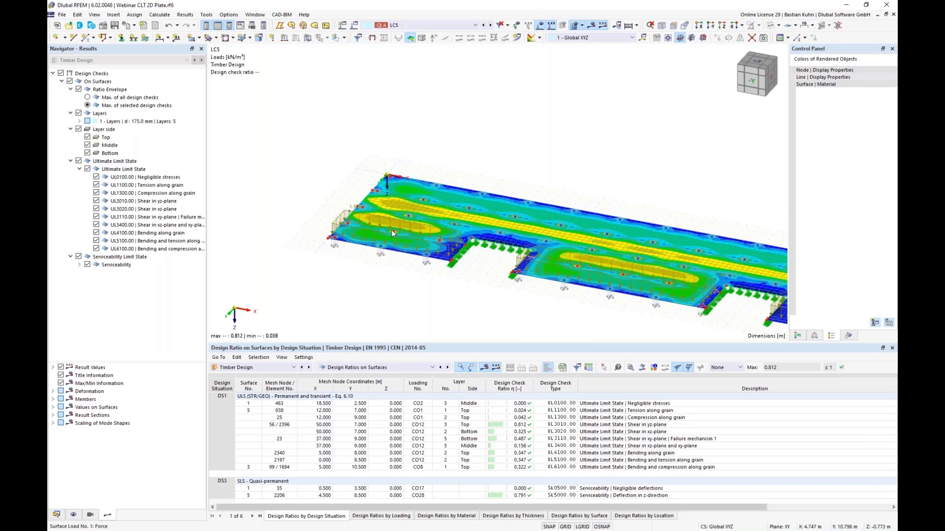
mouse_move(394, 231)
scroll(386, 190, up, 1)
scroll(386, 190, up, 1)
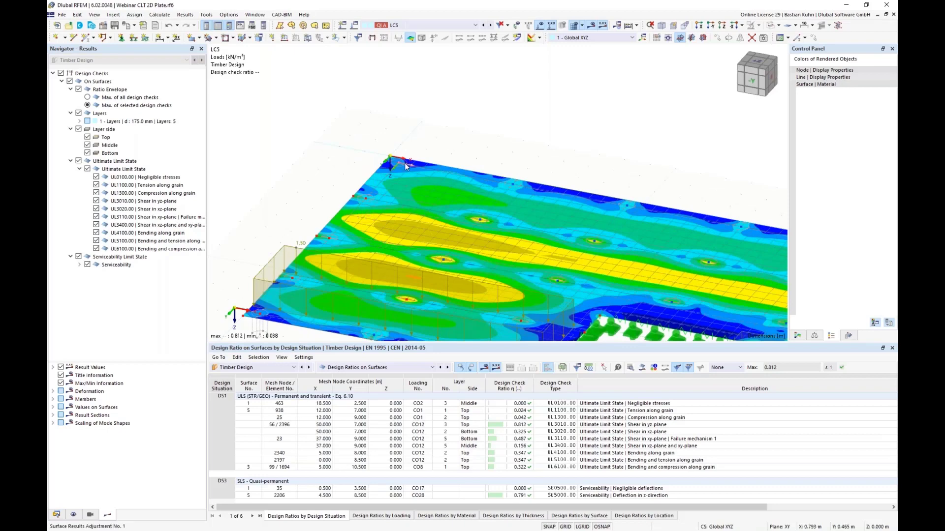
scroll(403, 166, down, 1)
scroll(403, 165, down, 1)
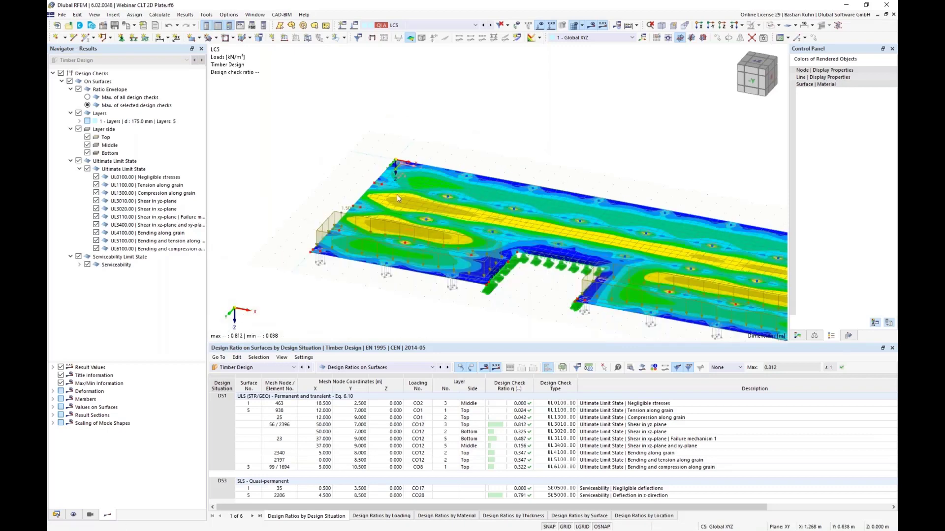
scroll(544, 212, down, 2)
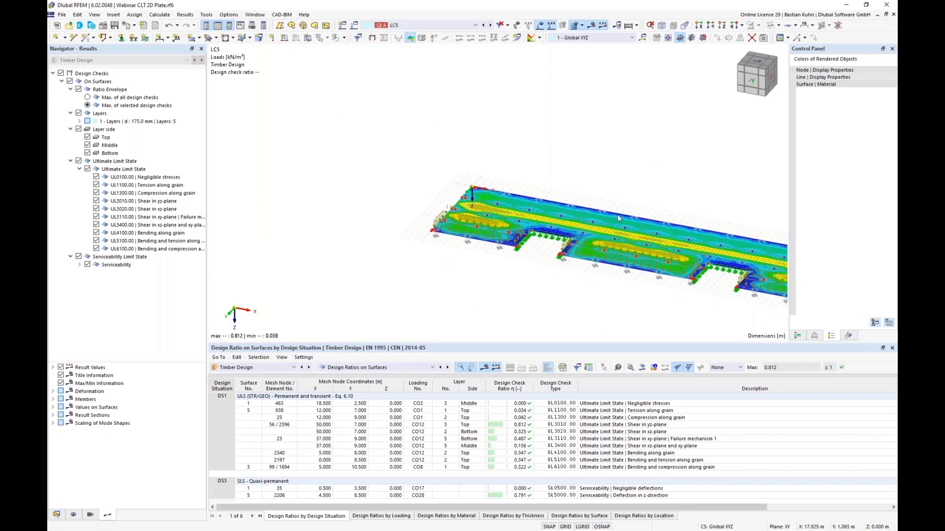
middle_drag(709, 294, 562, 266)
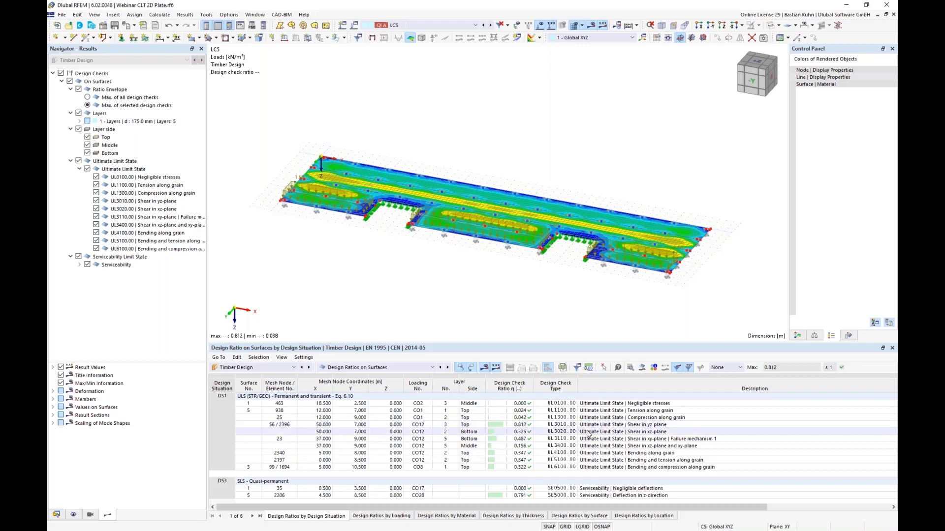
Step: Locate the governing UL3010.00 shear in yz-plane check on the plate and examine the averaged zone around that point support
click(519, 425)
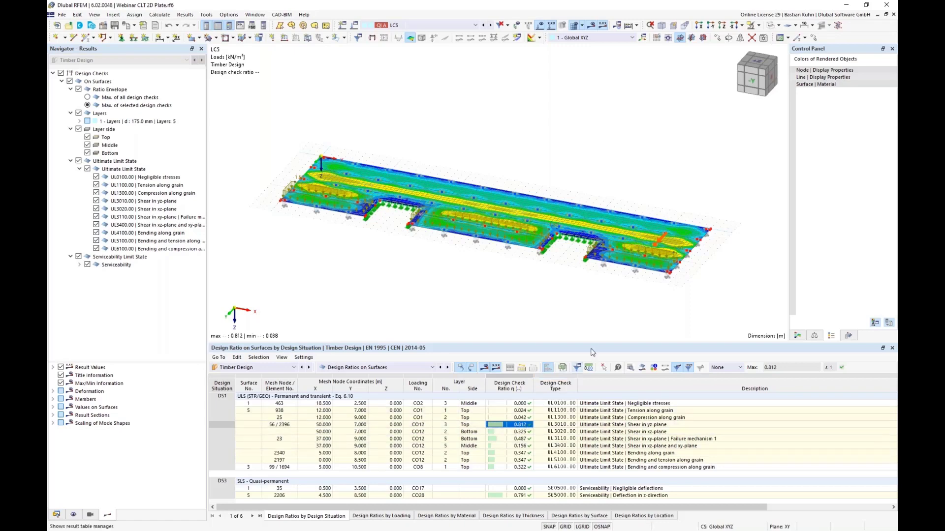
scroll(660, 244, up, 6)
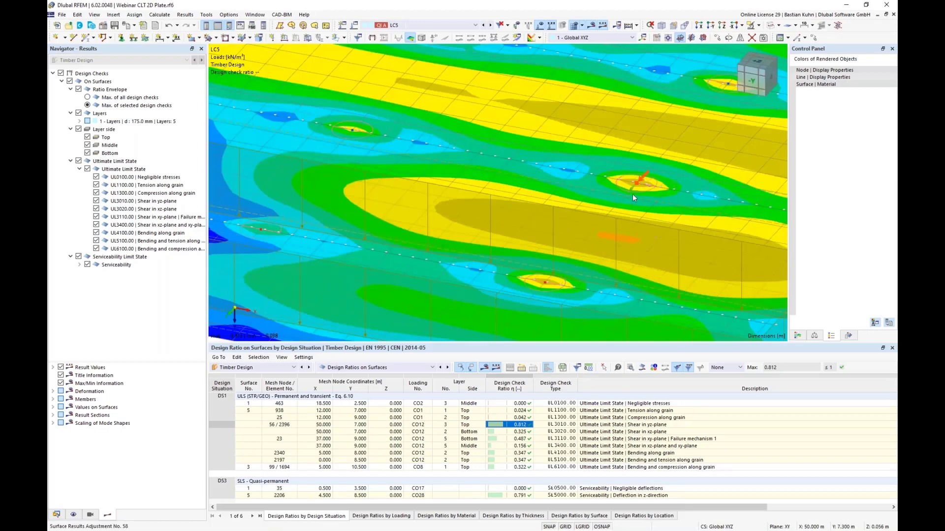
scroll(633, 182, up, 3)
scroll(633, 181, up, 2)
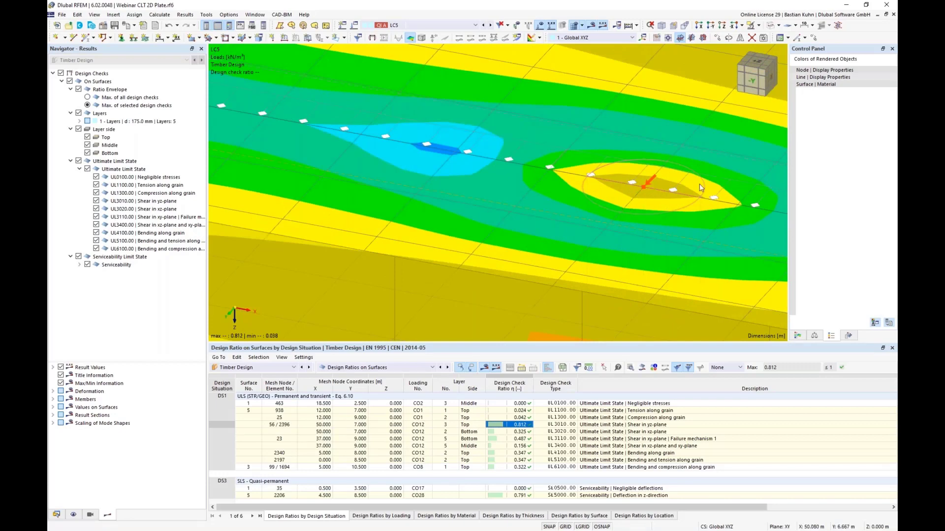
scroll(680, 194, down, 2)
scroll(680, 193, down, 3)
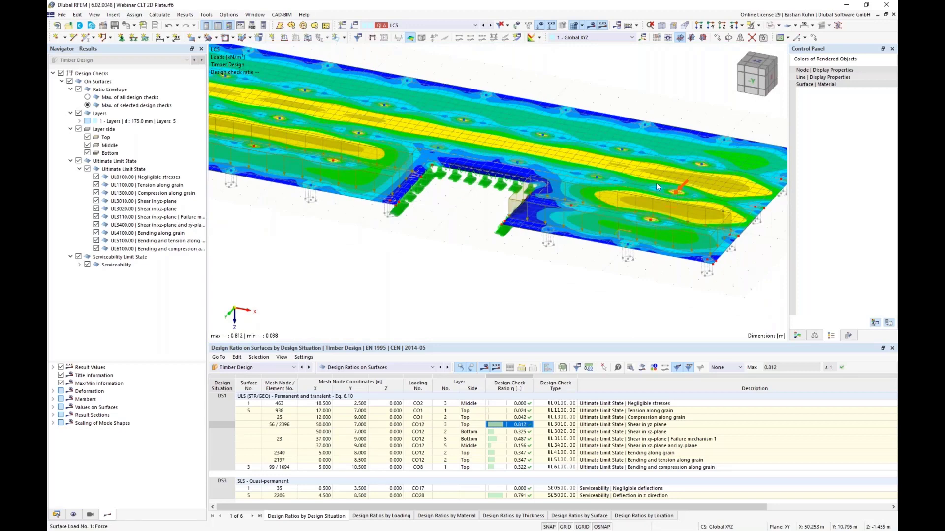
scroll(674, 184, up, 4)
scroll(675, 185, up, 2)
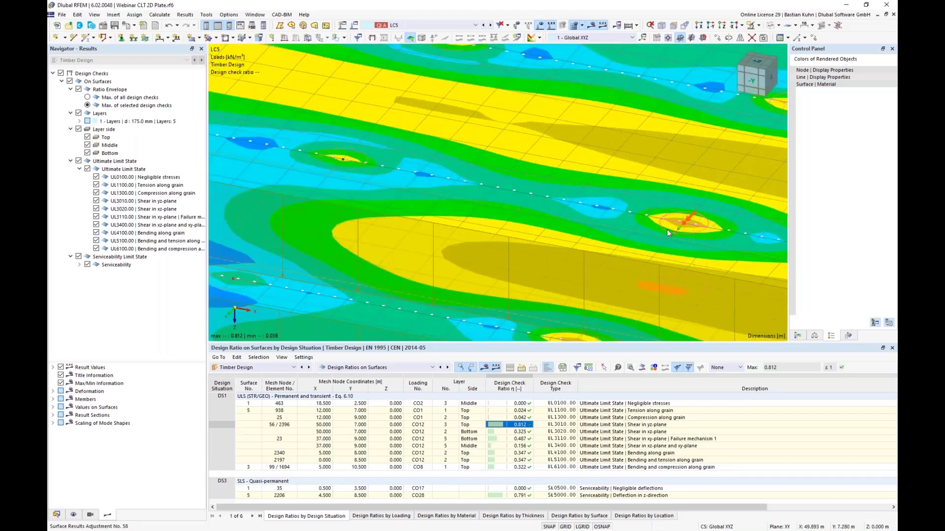
scroll(667, 232, down, 5)
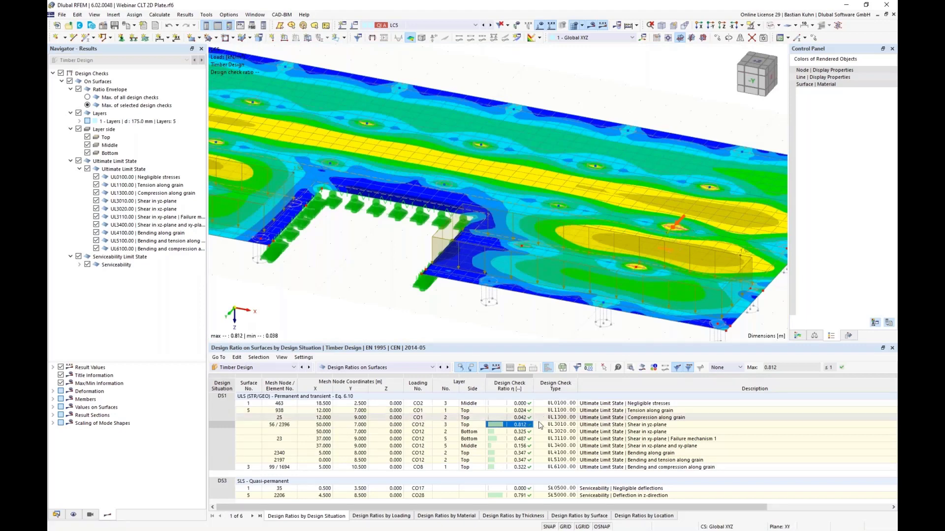
Step: Open the SE5000 deflection in z-direction check details and add their graphics to the printout report
click(635, 426)
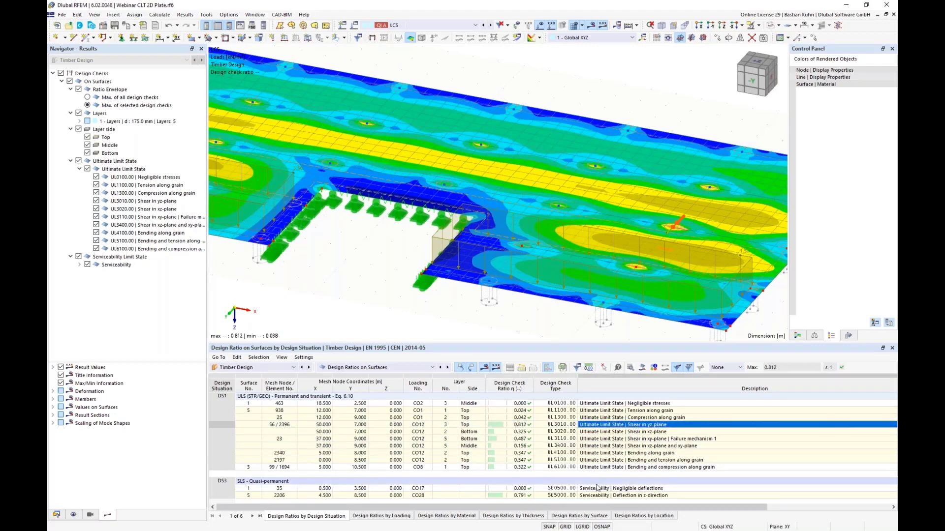
click(562, 497)
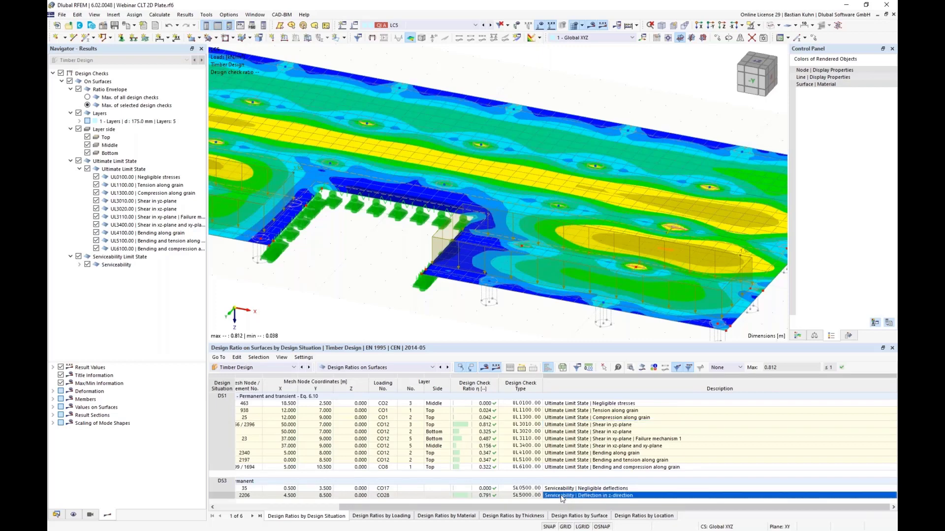
double_click(562, 497)
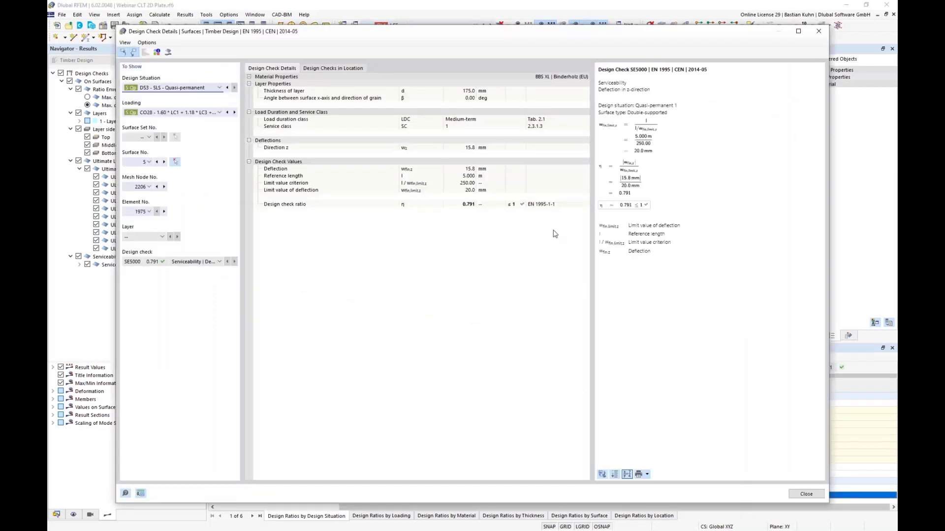
click(647, 474)
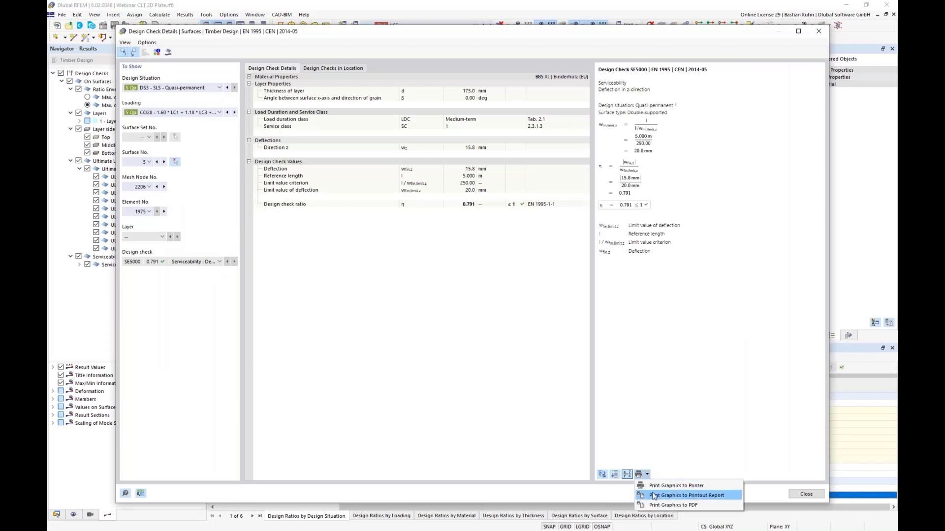
click(653, 496)
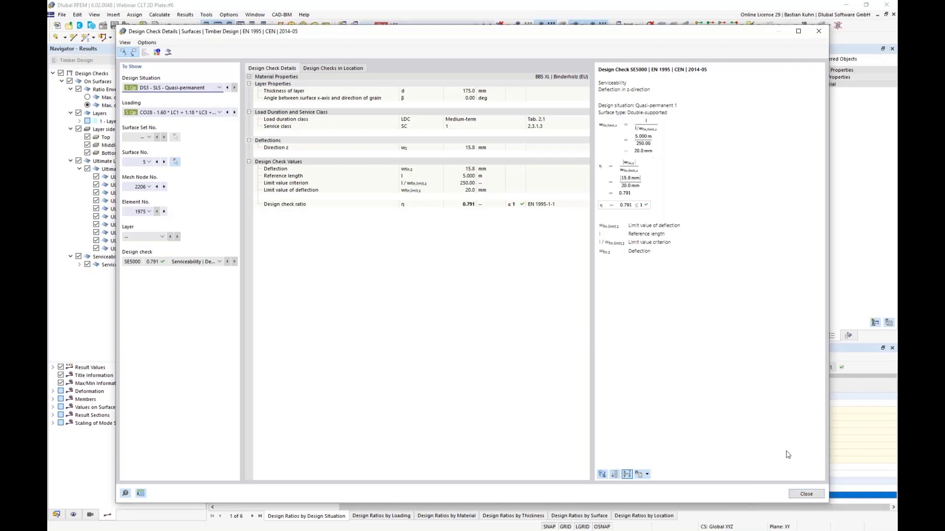
click(801, 496)
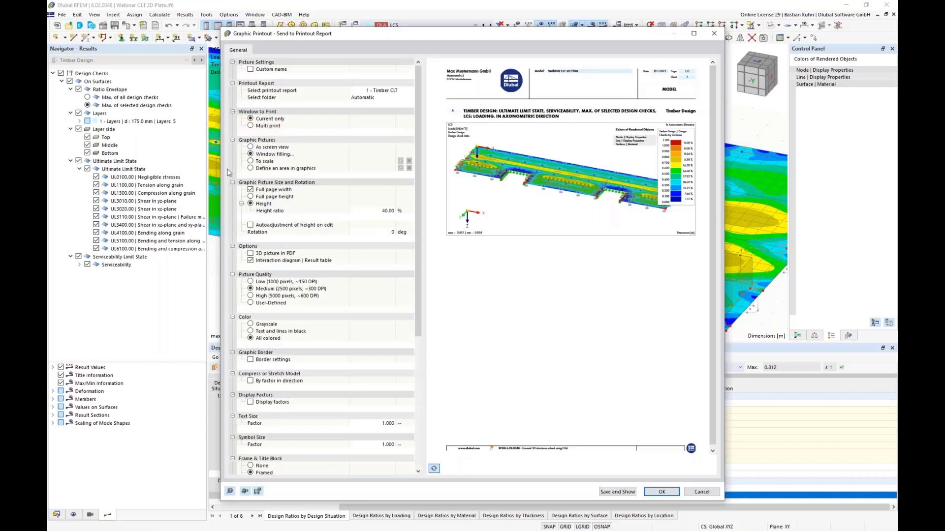
Step: Configure the report graphic as a multi print of load cases LC1-5 in the current view and send it to the Timber CLT report
click(252, 127)
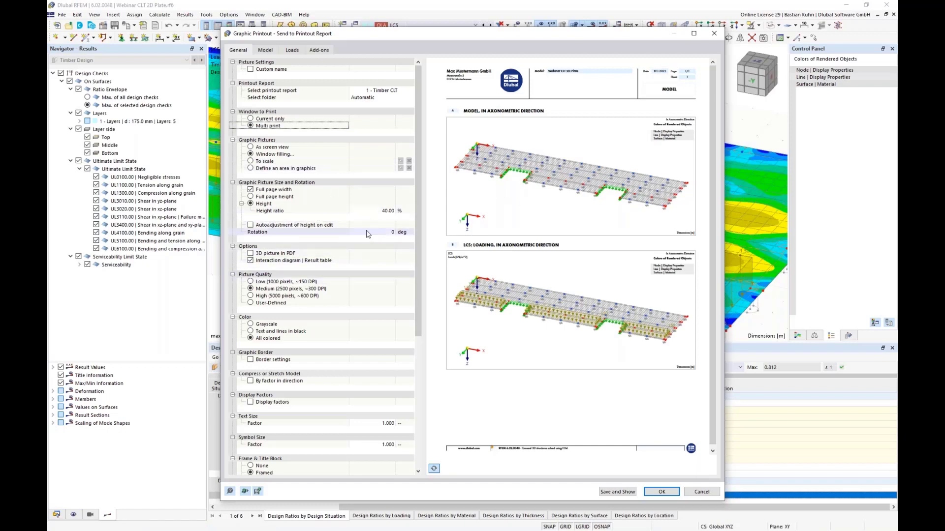
click(265, 50)
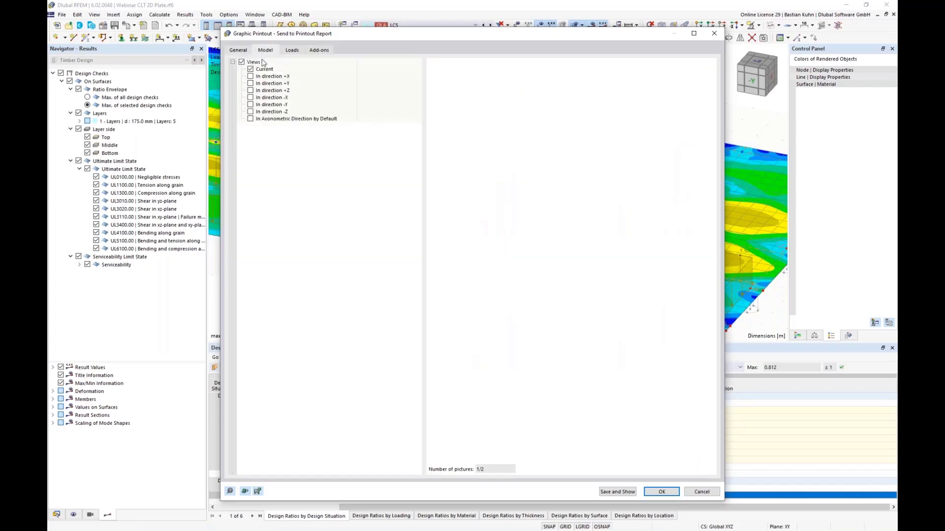
click(291, 51)
click(251, 83)
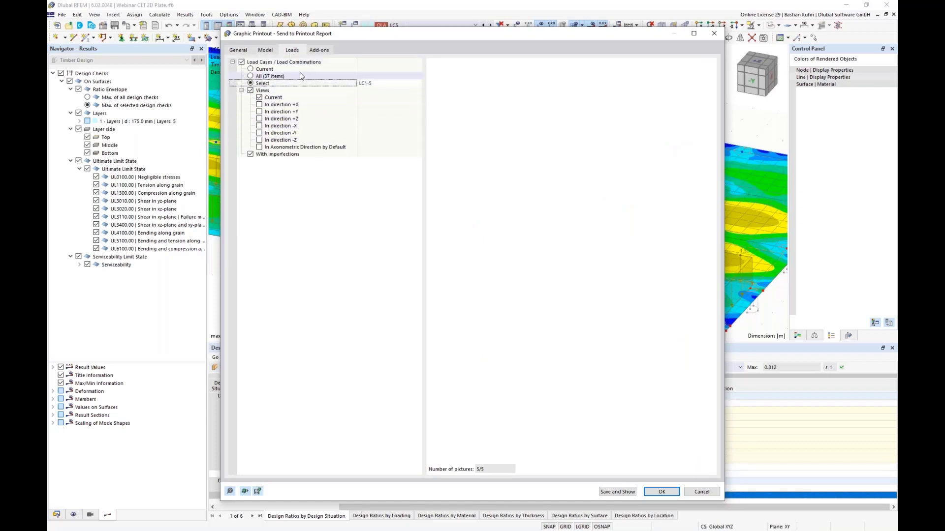
click(319, 49)
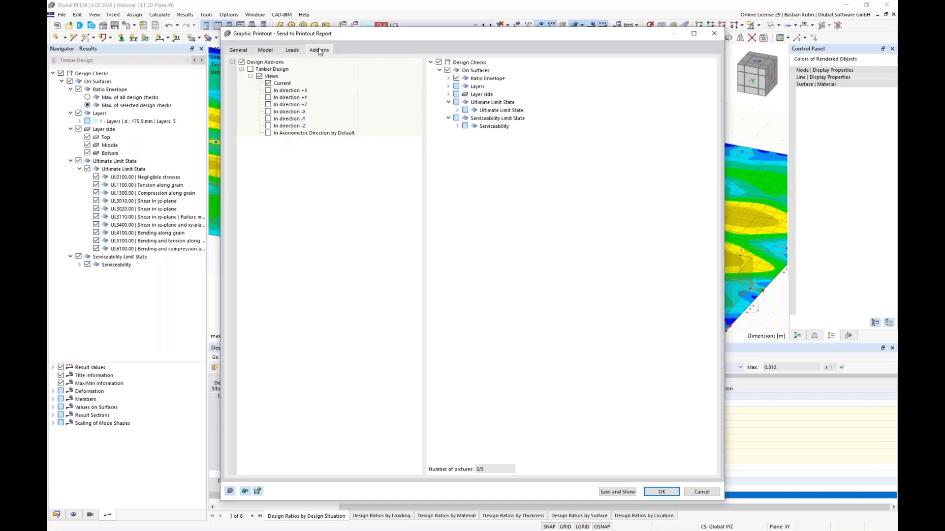
click(251, 69)
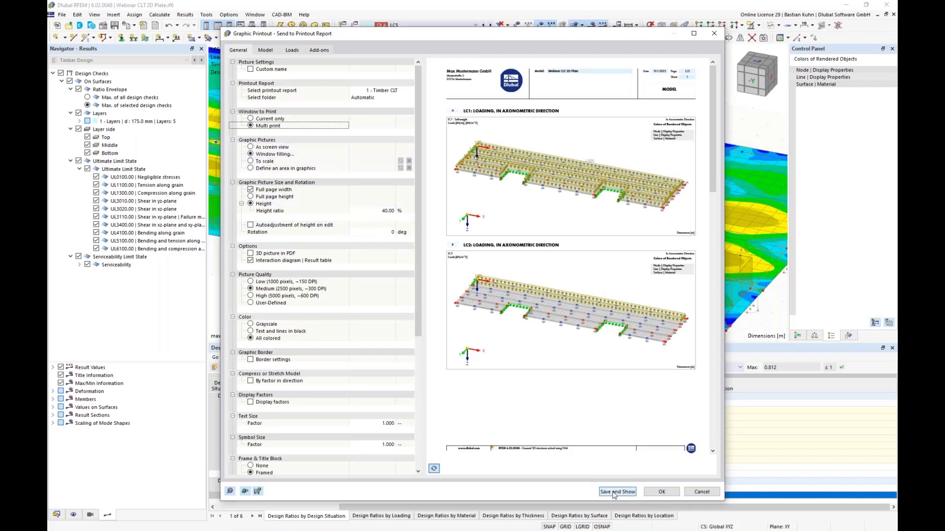
click(661, 491)
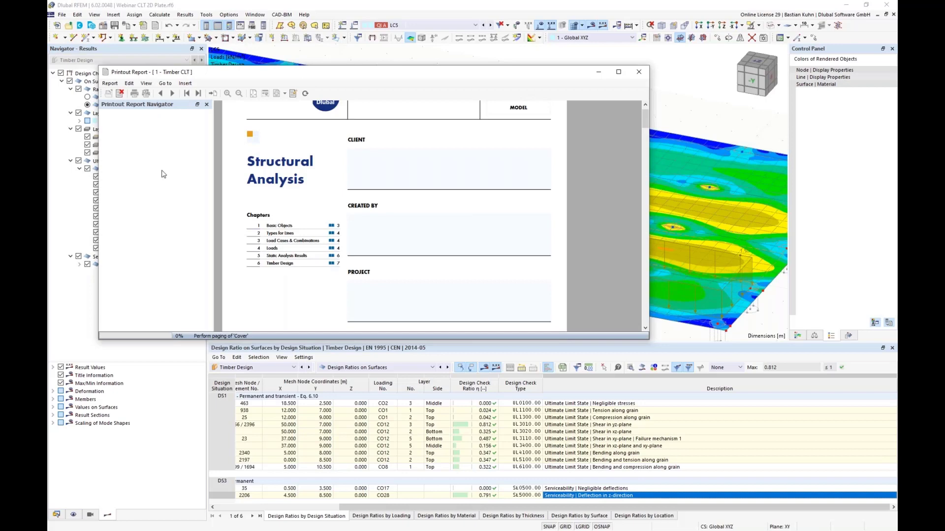
Step: Review the line supports, load cases, axonometric model and LC1 loading graphic in the Timber CLT printout report
drag(237, 68, 238, 0)
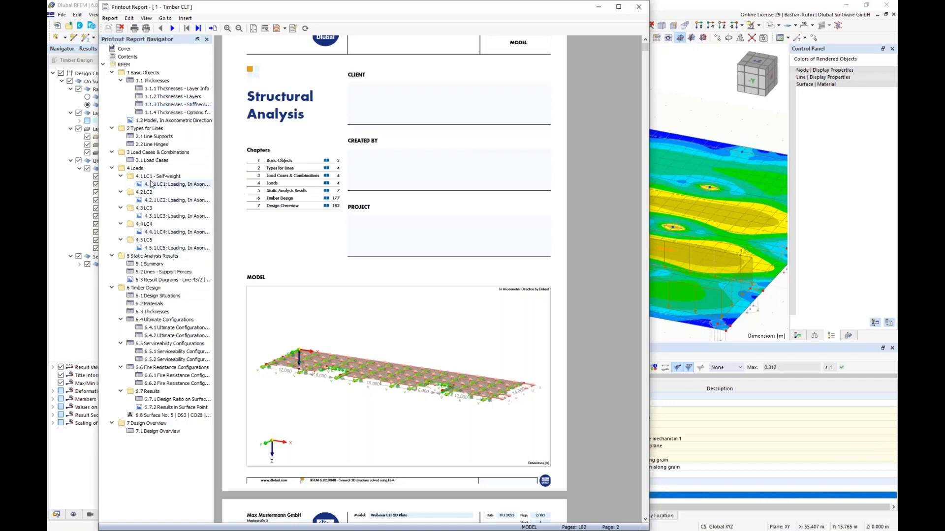
click(153, 136)
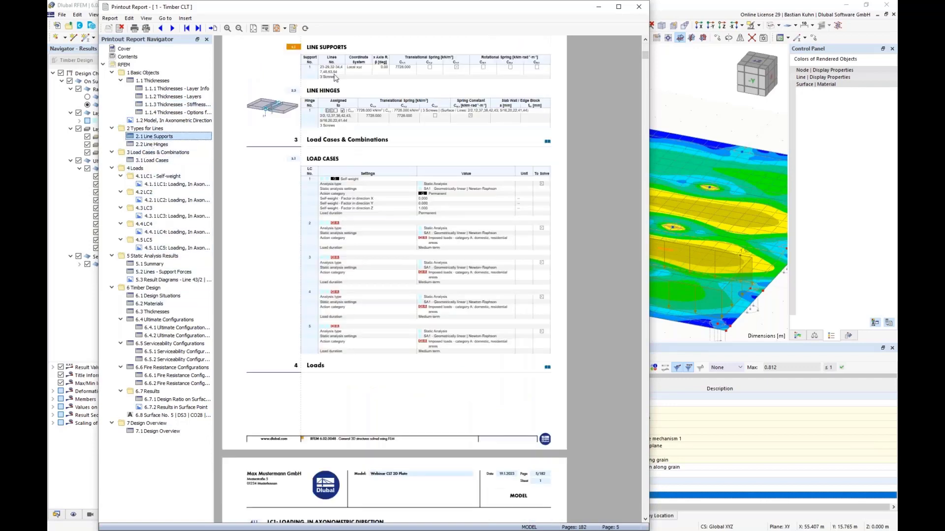
ctrl+scroll(335, 78, up, 1)
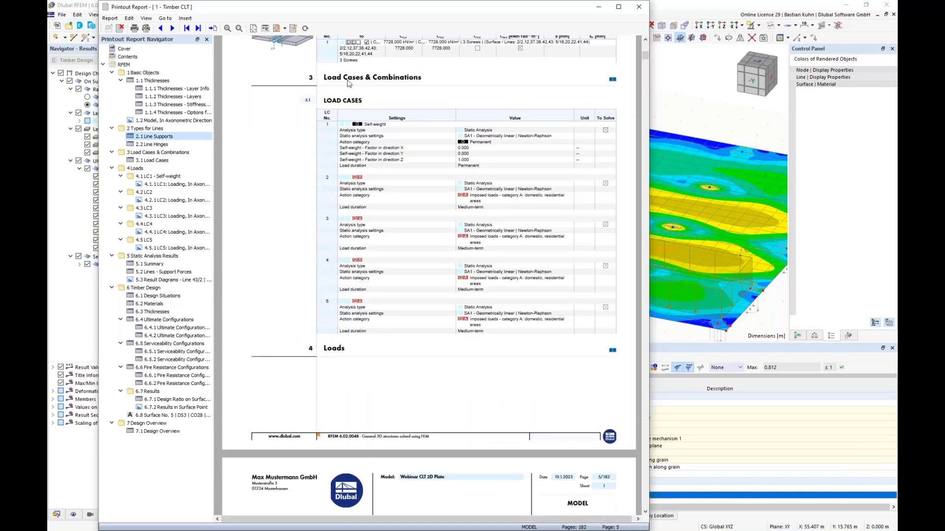
scroll(349, 84, up, 1)
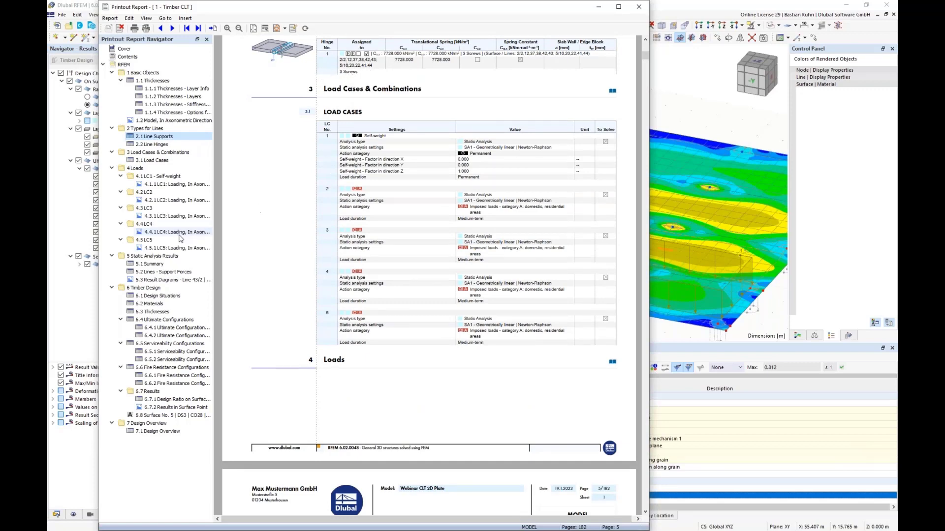
click(154, 121)
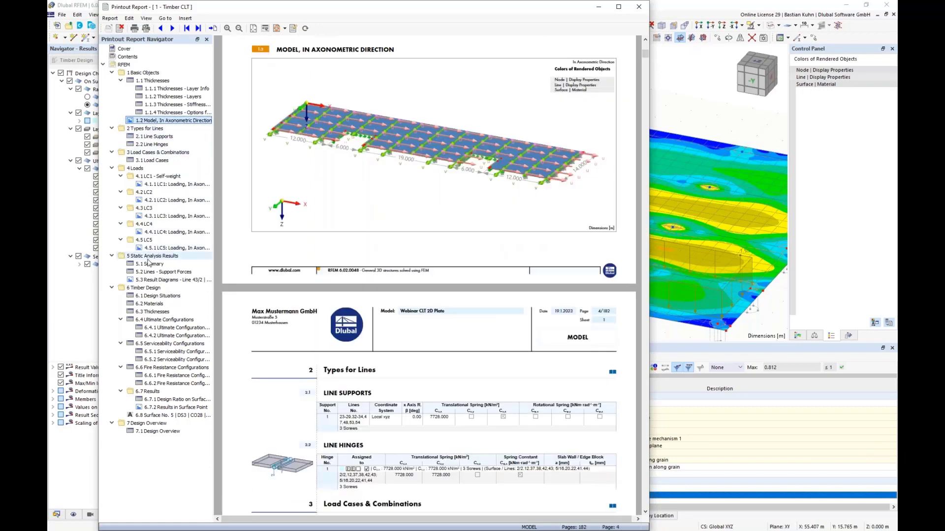
click(162, 185)
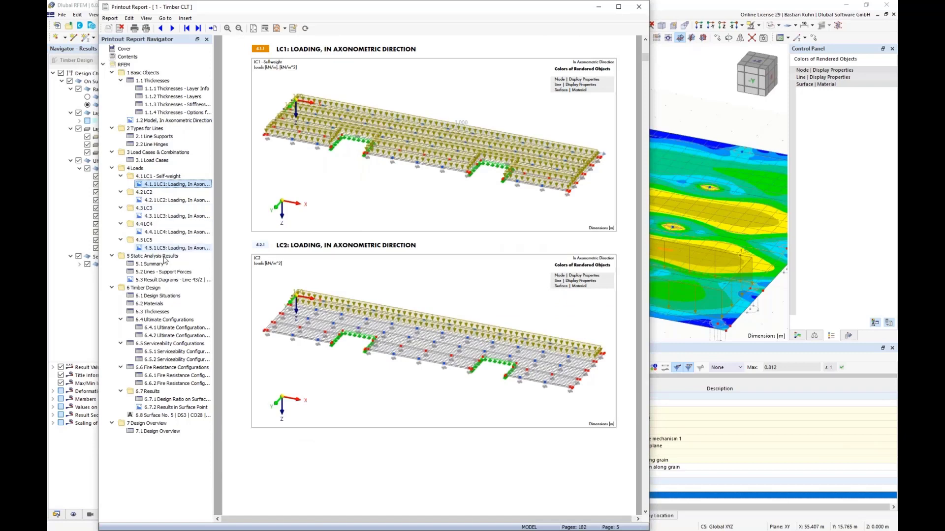
Step: Check the report's line result diagrams, surface point results and surface No. 5 deflection check, and close the report
click(176, 280)
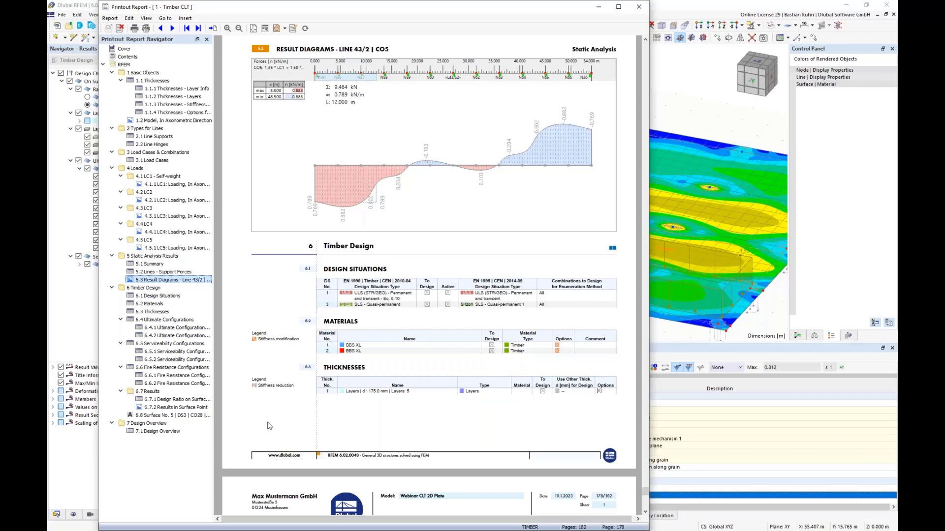
click(167, 408)
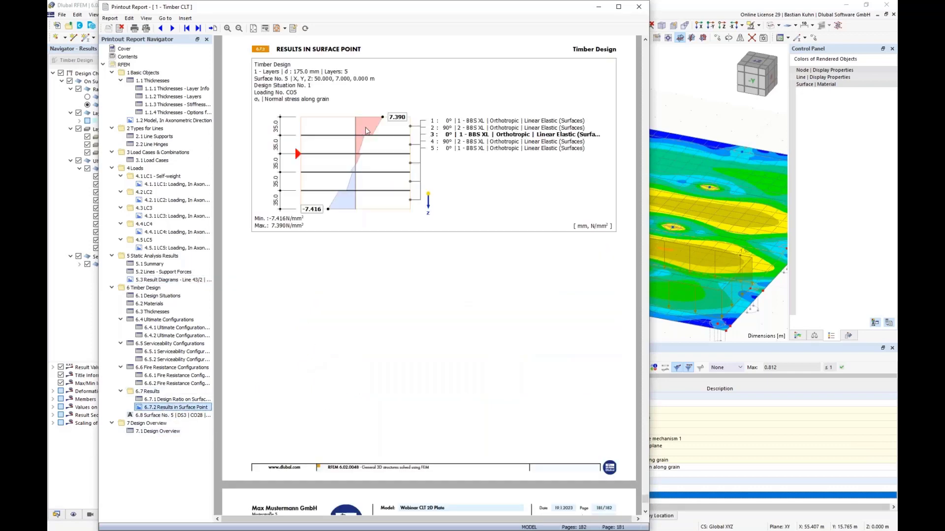
click(170, 416)
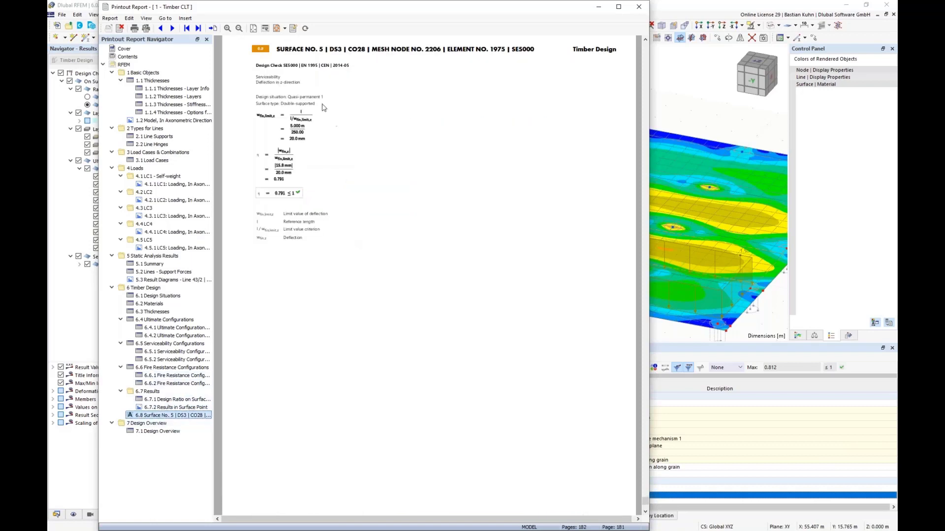
click(638, 7)
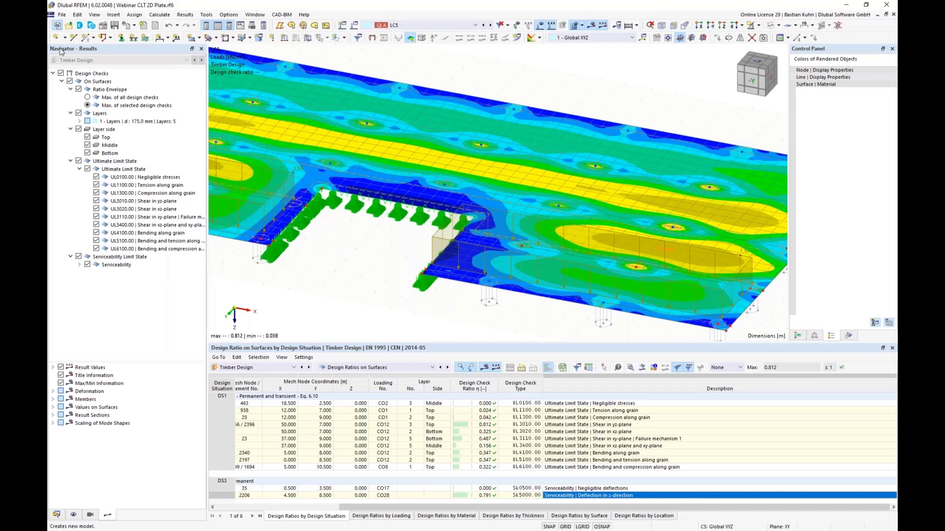
Step: Start a new model and activate the Multilayer Surfaces and Timber Design add-ons in its base data
click(58, 25)
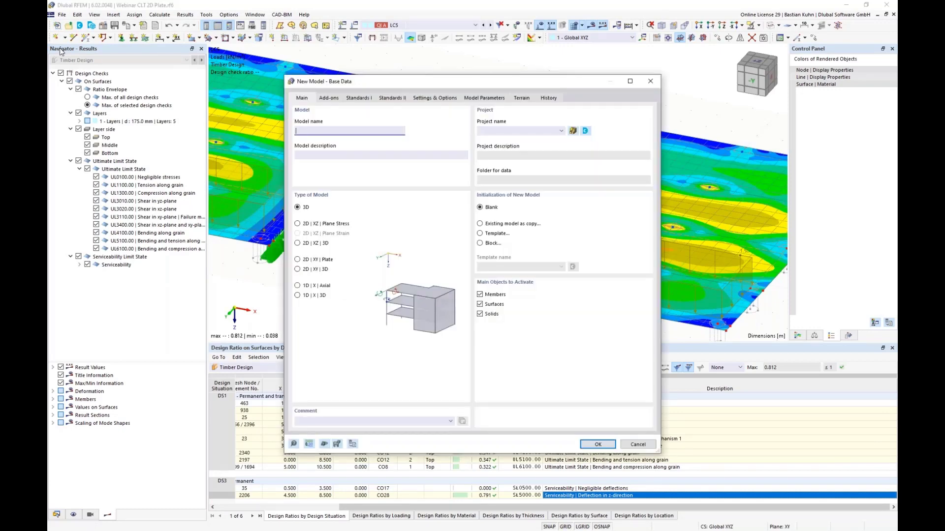
click(329, 98)
click(297, 315)
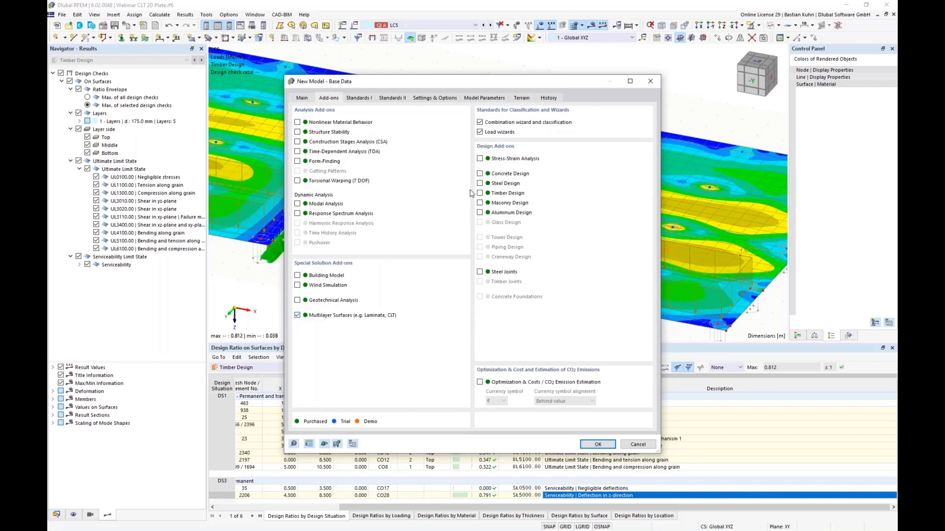
click(480, 193)
click(480, 132)
Step: Set the standard group for load case classification and combinations to EN 1990 | Timber and create the new model
click(358, 97)
click(346, 132)
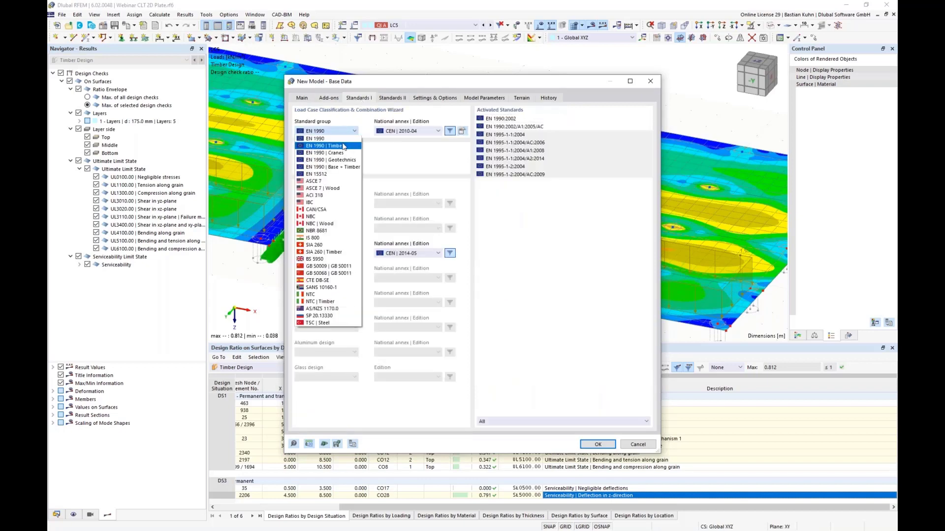
click(347, 155)
click(593, 443)
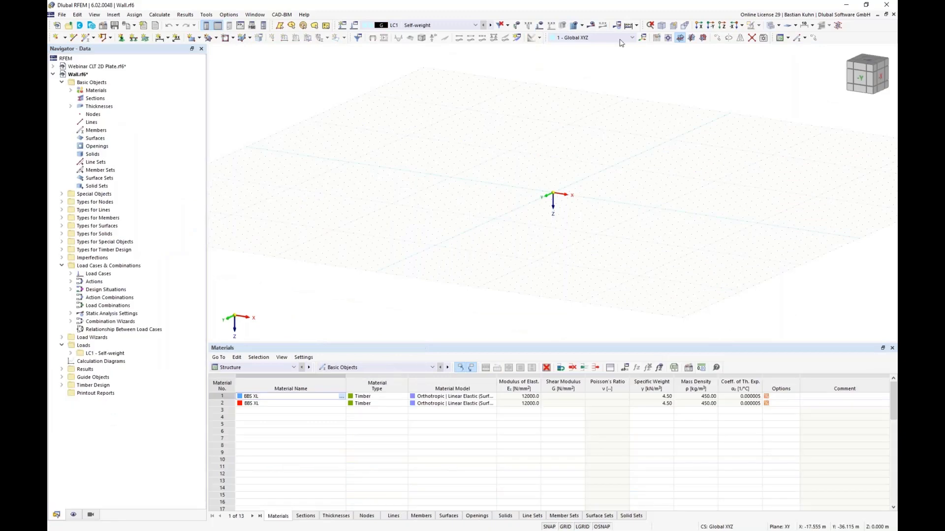
Step: Begin a rectangular surface in the XZ plane and load the Webinar CLT layer template into its thickness
click(703, 39)
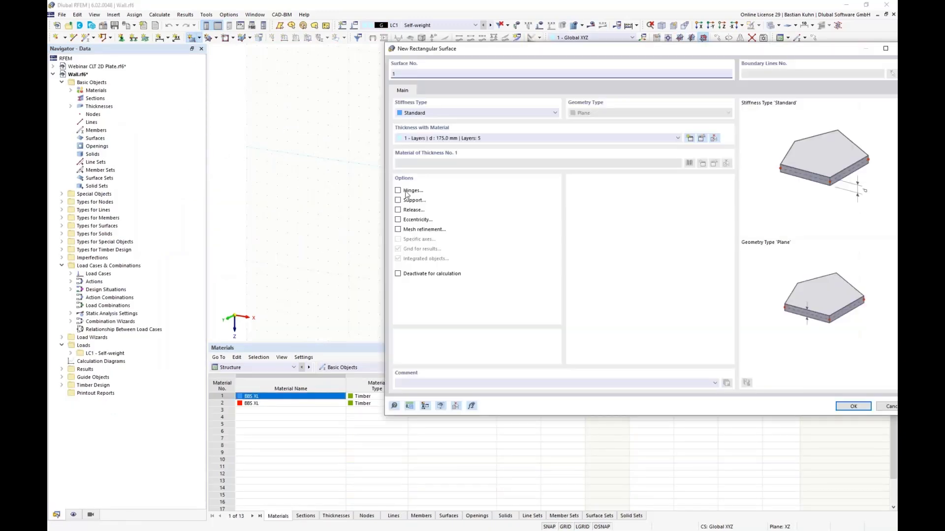
click(702, 137)
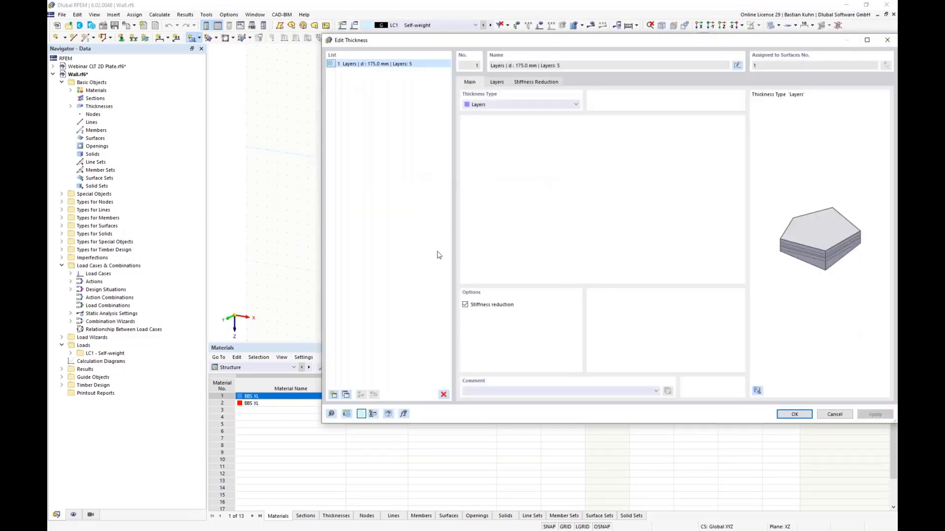
click(498, 82)
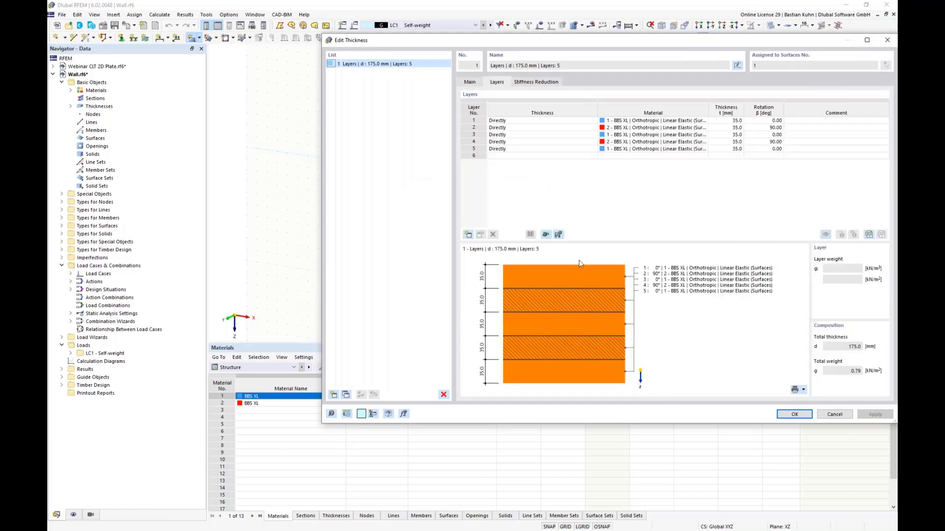
click(545, 235)
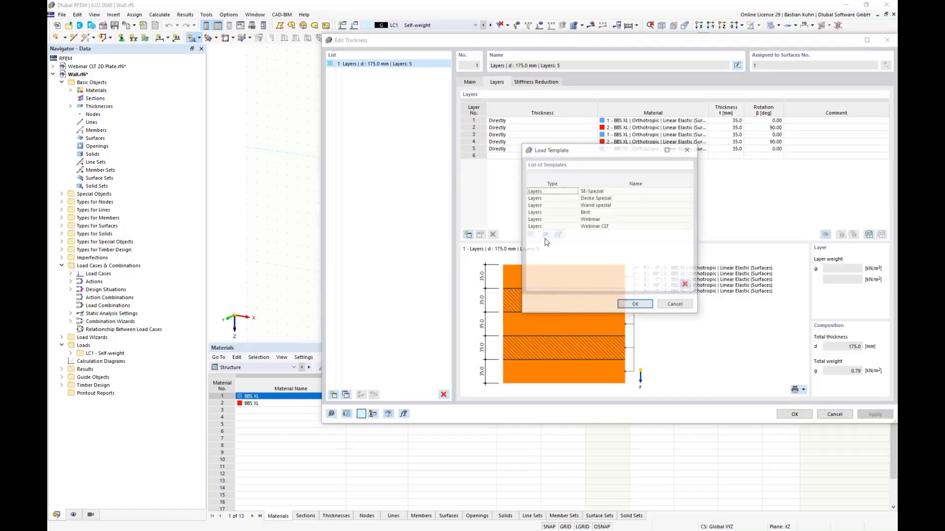
click(588, 226)
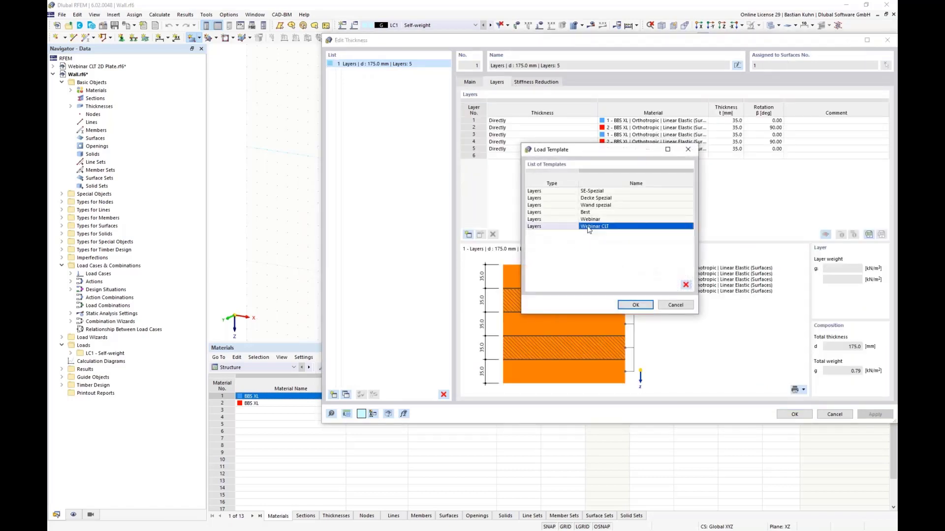
click(648, 307)
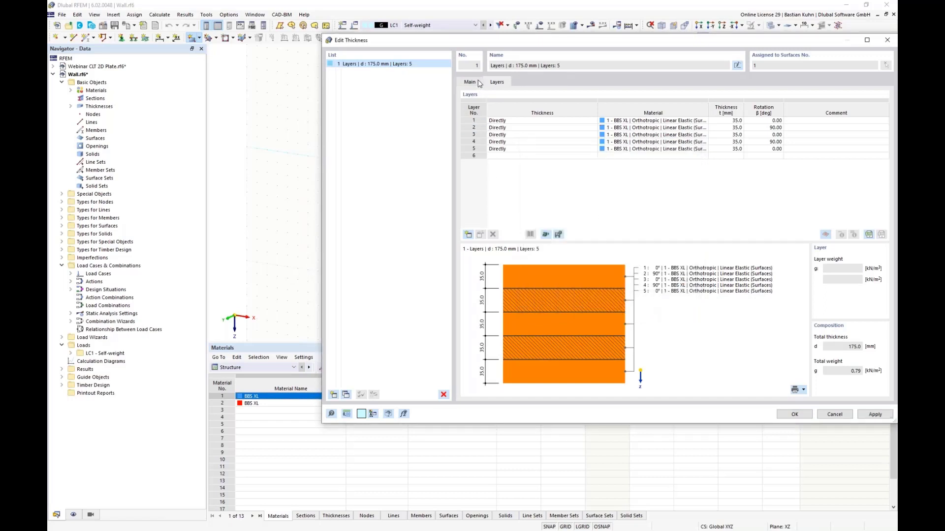
Step: Activate stiffness reduction for the layered thickness, and review its stiffness multipliers and the option for gluing at narrow sides
click(470, 82)
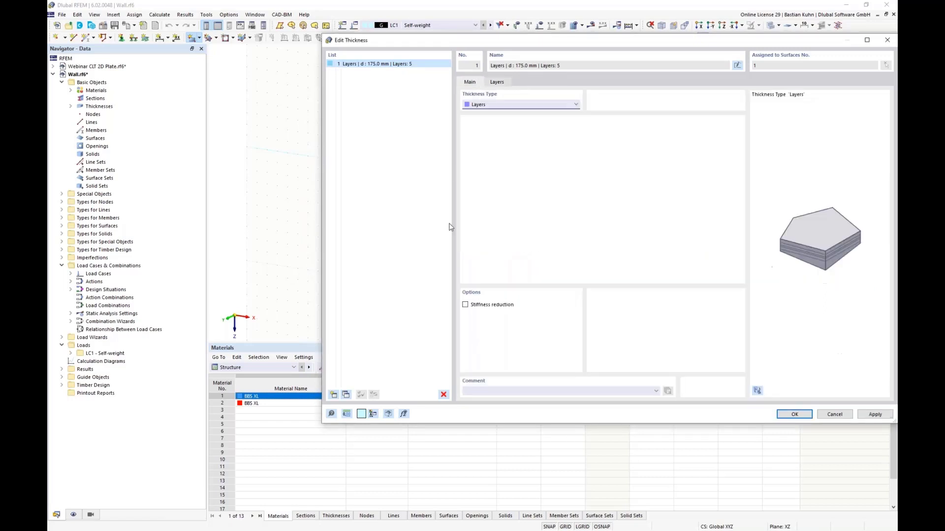
click(465, 305)
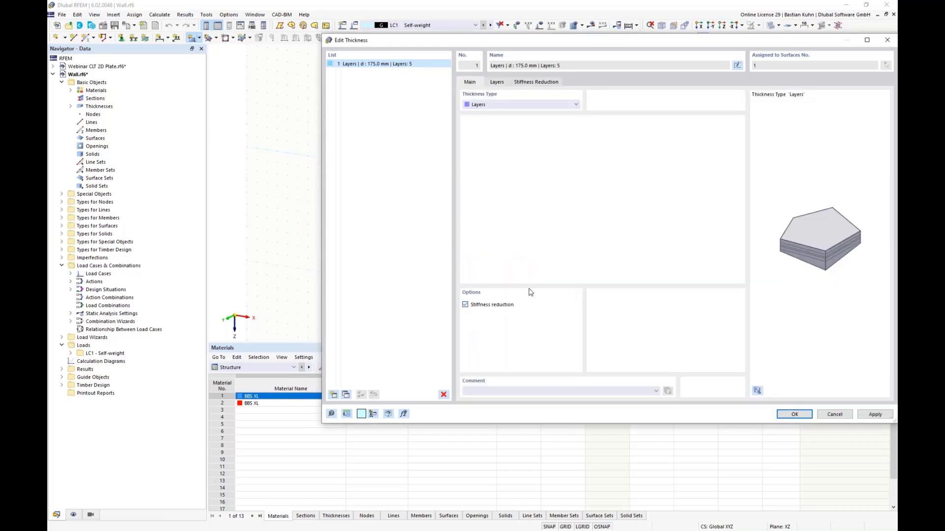
click(544, 84)
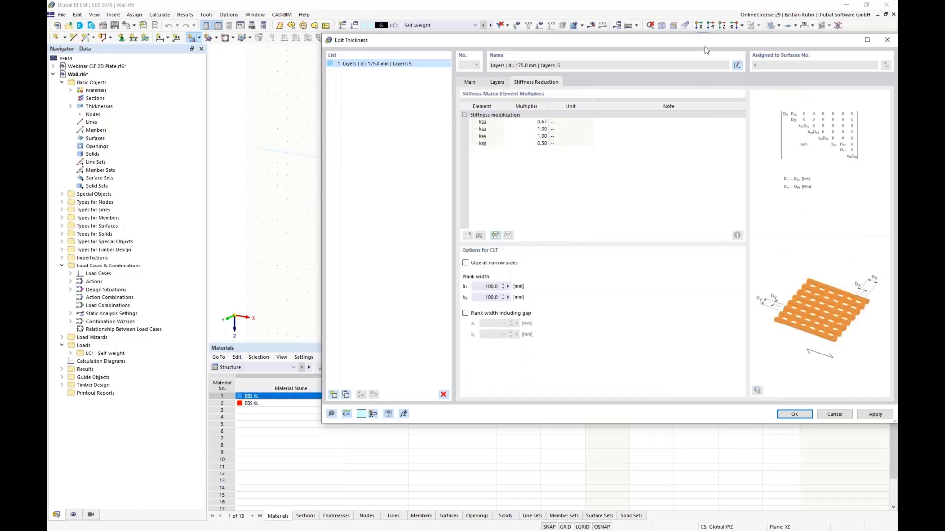
drag(673, 45, 525, 59)
click(383, 137)
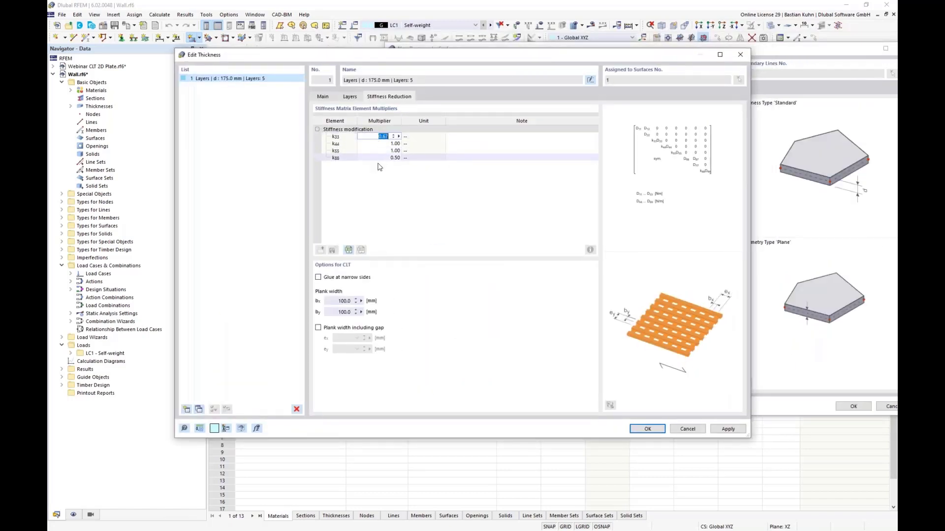
click(380, 158)
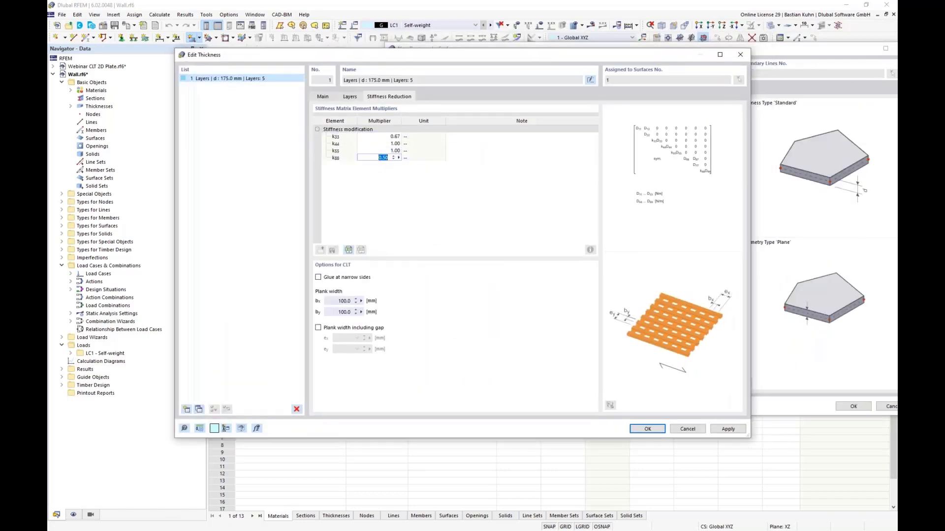
click(319, 278)
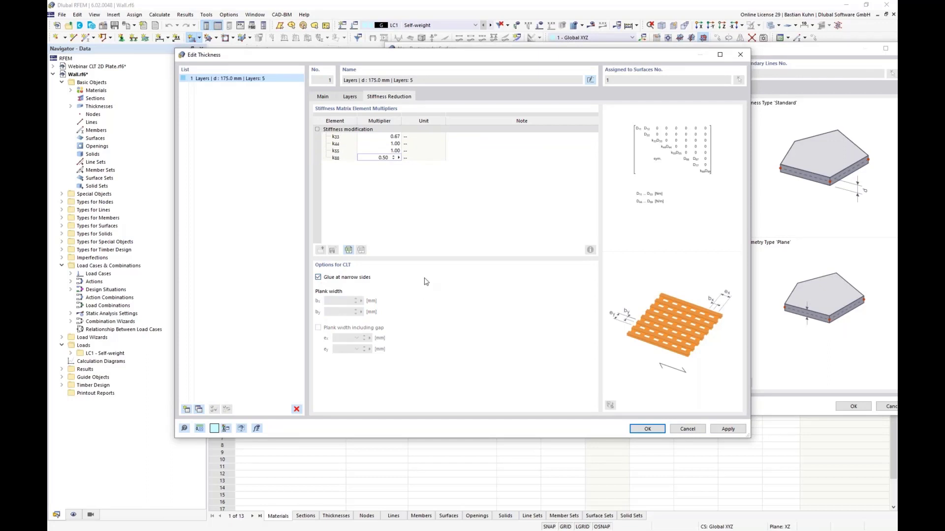
click(319, 278)
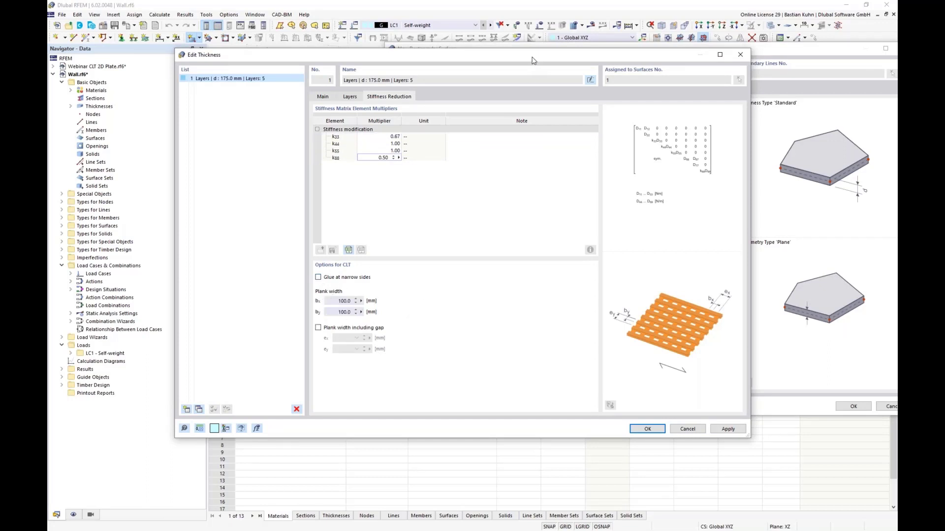
Step: Switch to the browser, examine failure mechanisms 1 to 3 on the Multilayer Surfaces manual's Stress page, and return to RFEM
drag(533, 57, 422, 32)
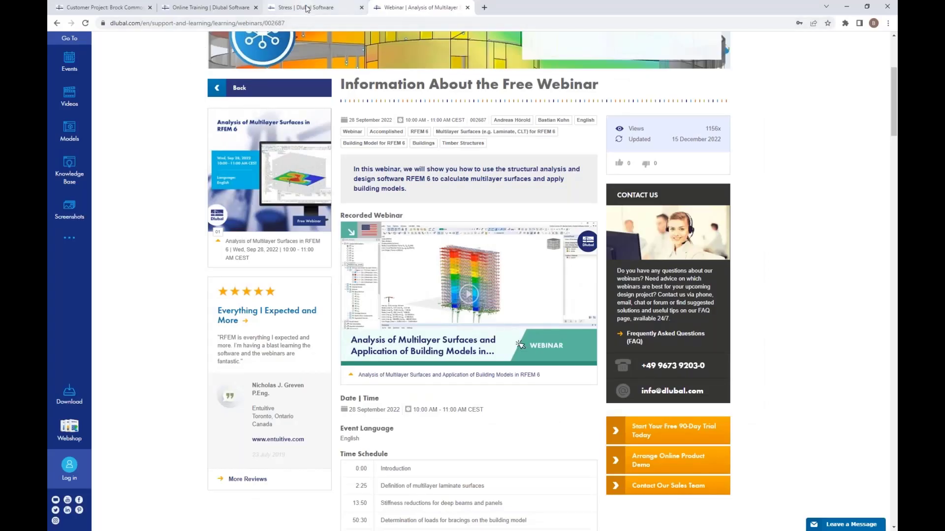
click(306, 9)
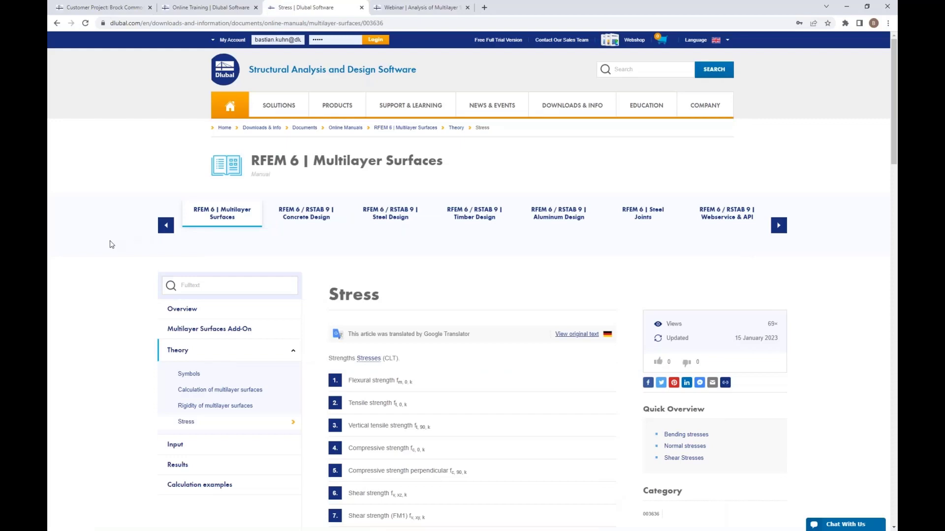
scroll(111, 245, down, 8)
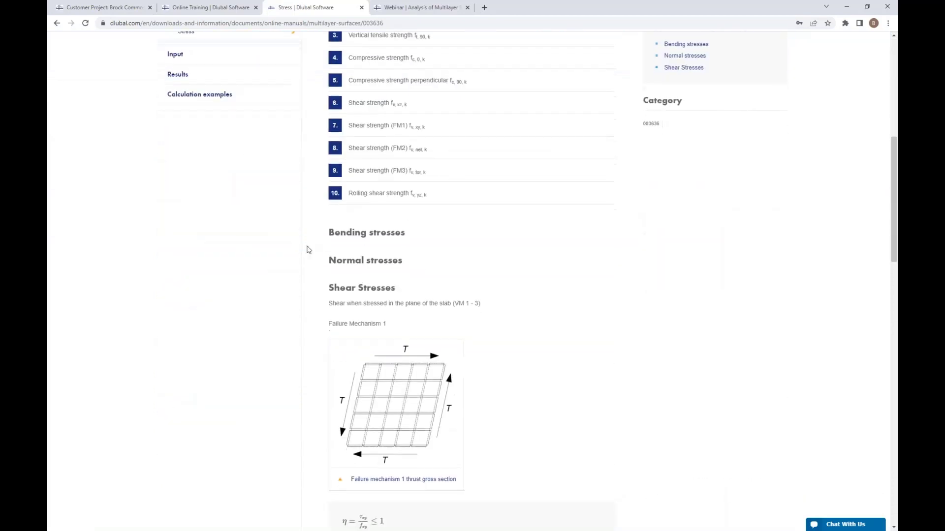
scroll(308, 249, down, 3)
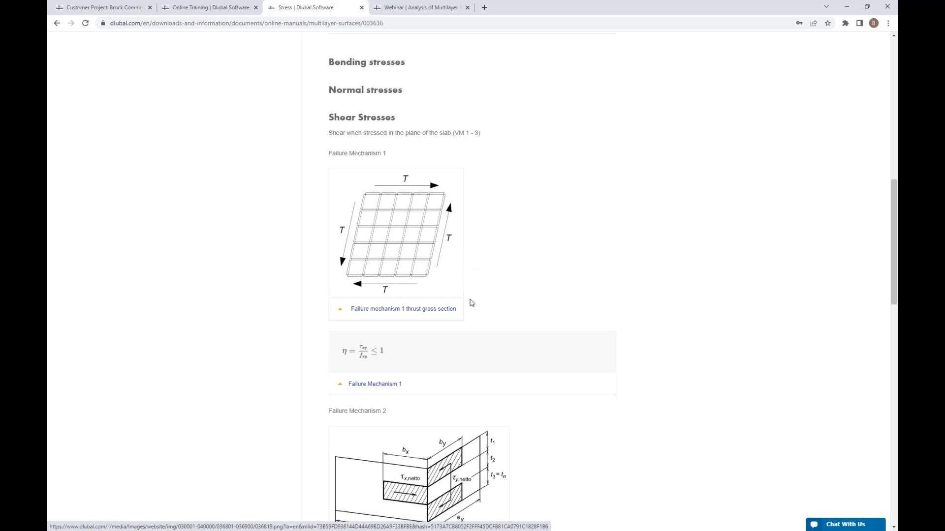
scroll(470, 303, down, 4)
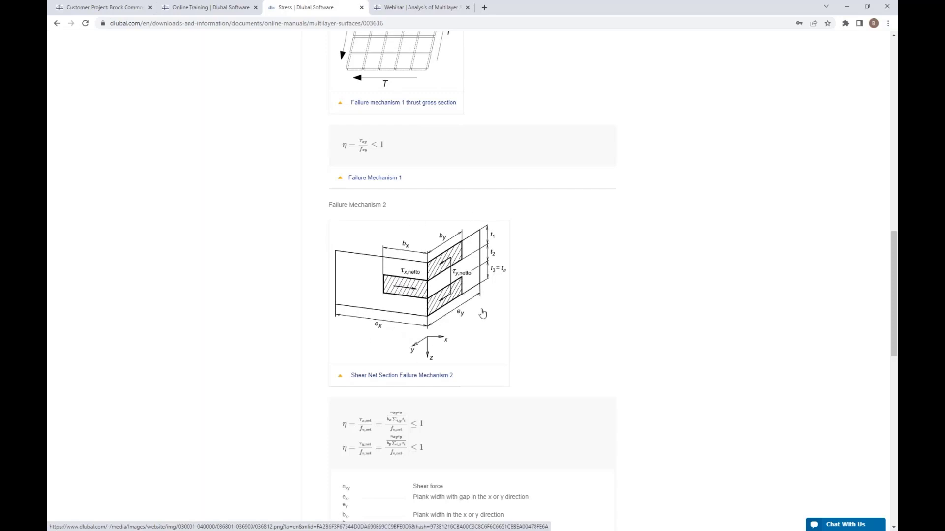
scroll(484, 312, down, 4)
scroll(484, 312, down, 4)
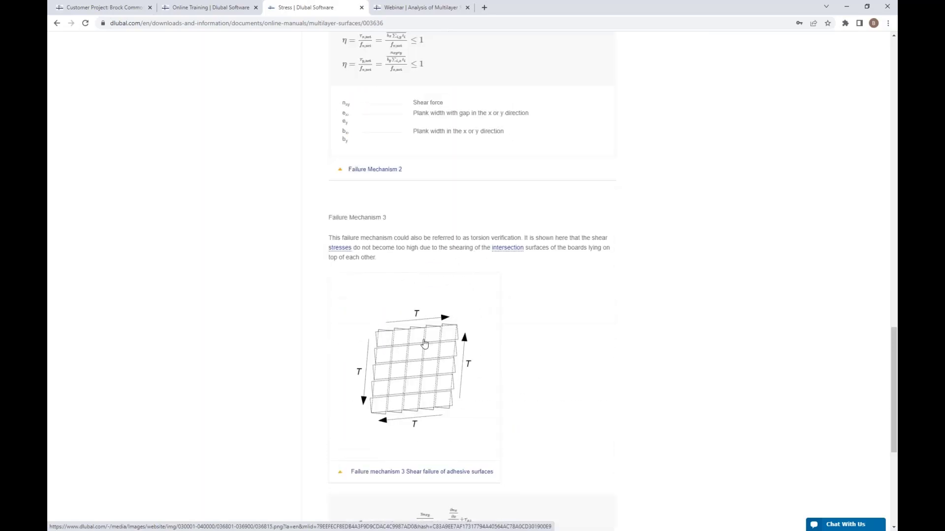
scroll(422, 342, down, 4)
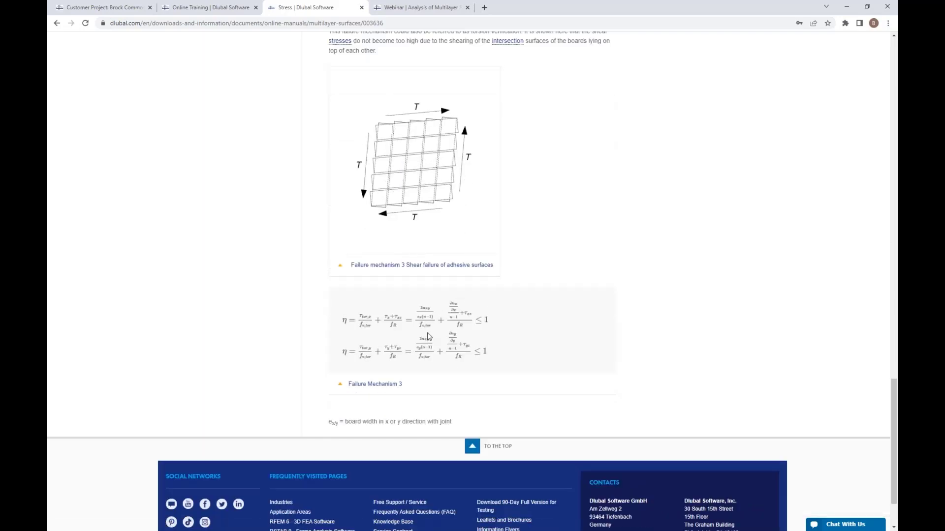
scroll(427, 317, up, 9)
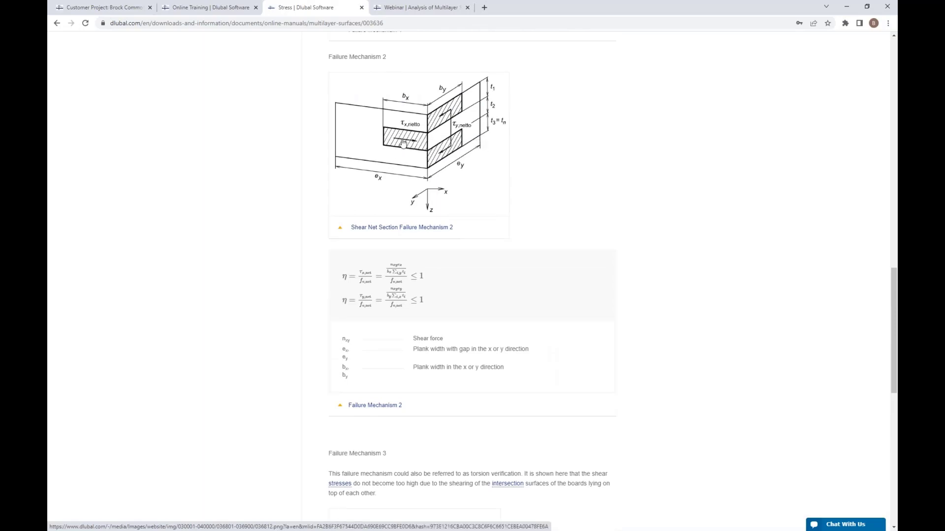
scroll(401, 141, down, 5)
scroll(401, 142, down, 5)
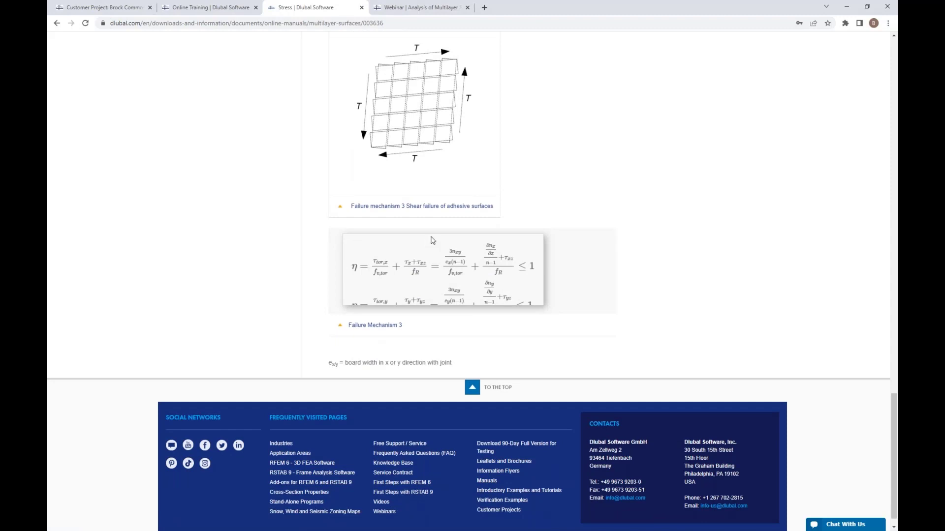
click(843, 12)
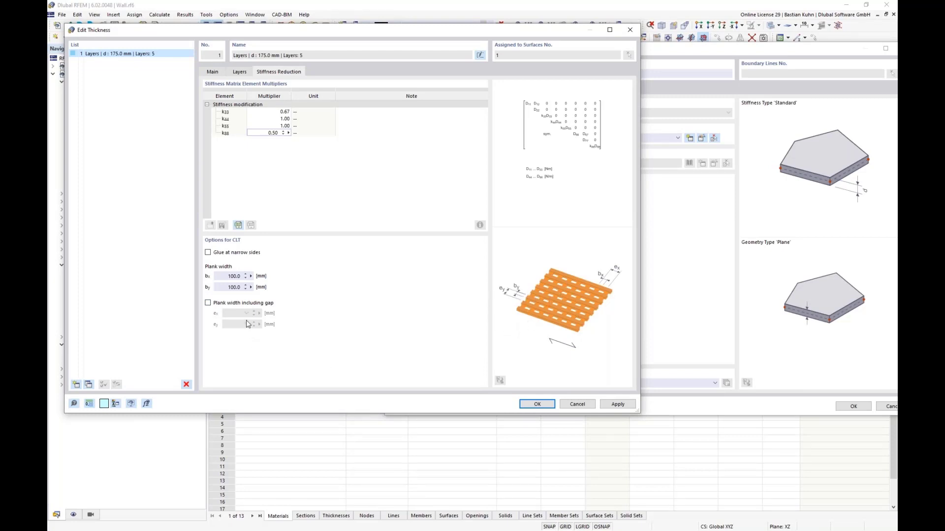
Step: Confirm the thickness with 100 mm plank widths and draw the rectangular wall surface from the origin to X 9 m, Z -3 m
drag(226, 276, 283, 288)
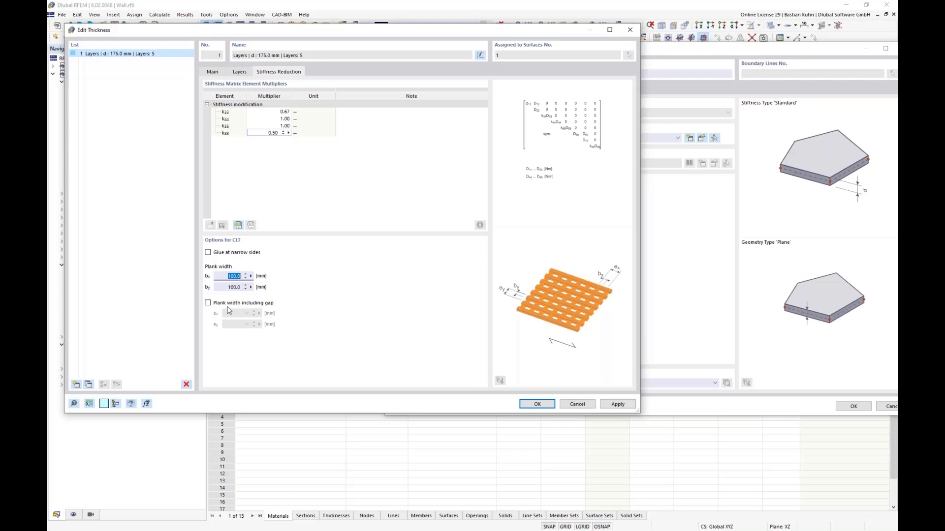
click(550, 402)
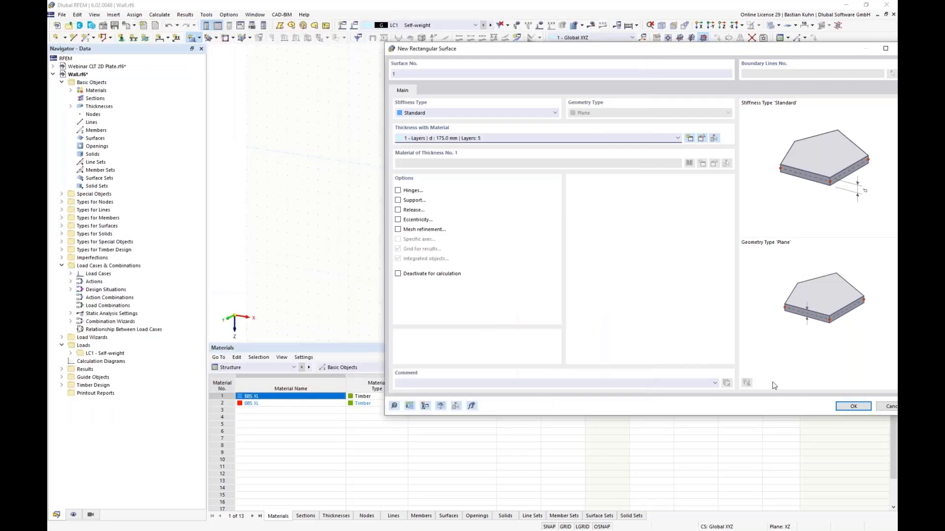
click(851, 406)
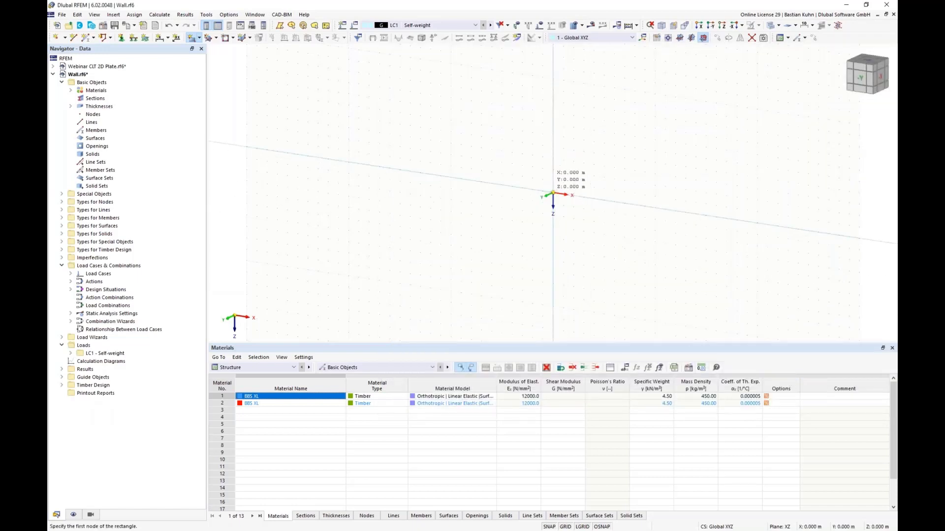
click(552, 194)
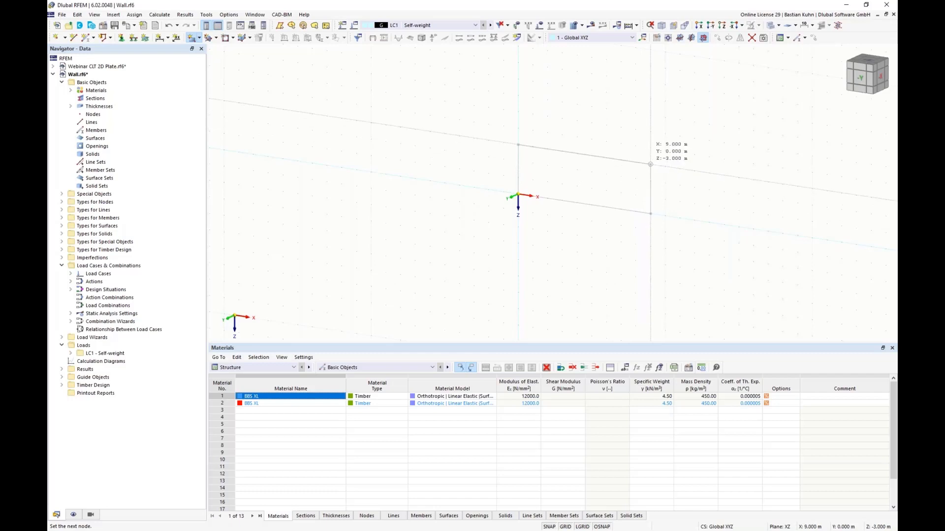
click(650, 165)
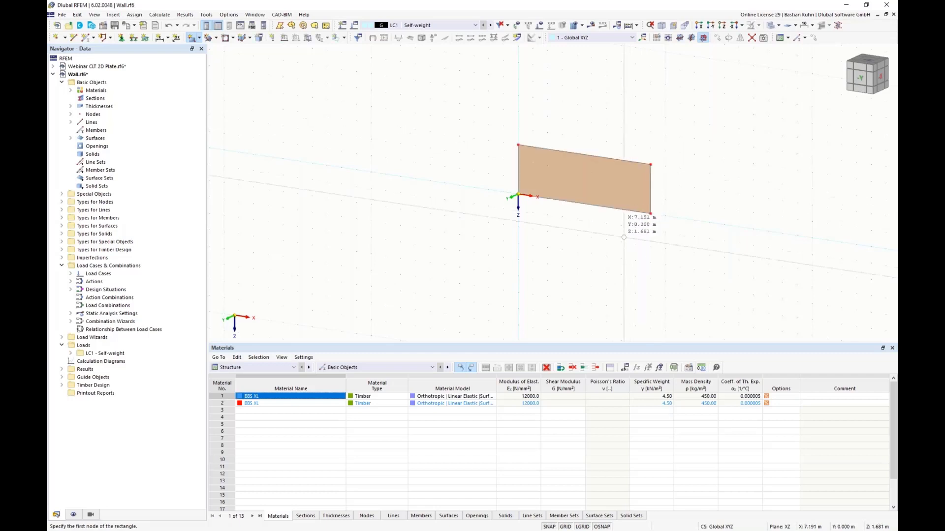
key(Escape)
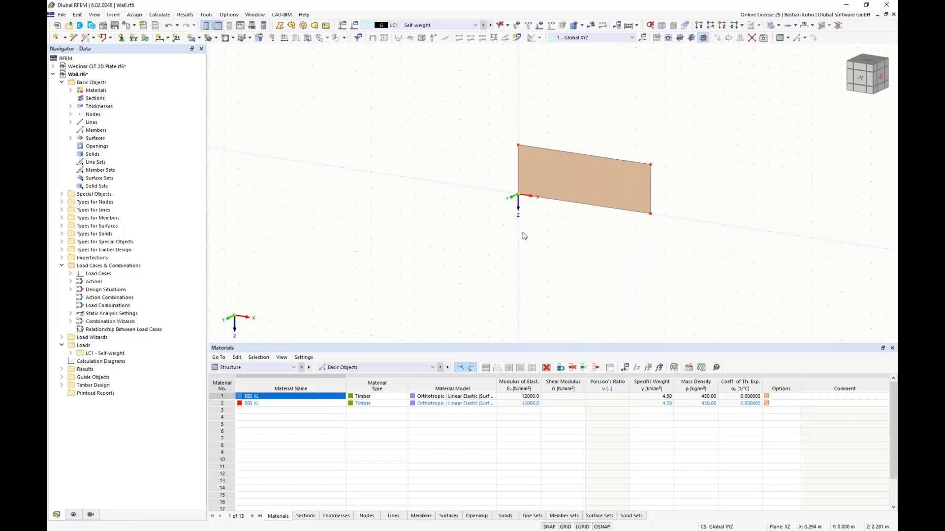
Step: Cut a rectangular opening into the wall, starting at X 2 m, Z -1 m and reaching up to Z -2 m
click(226, 37)
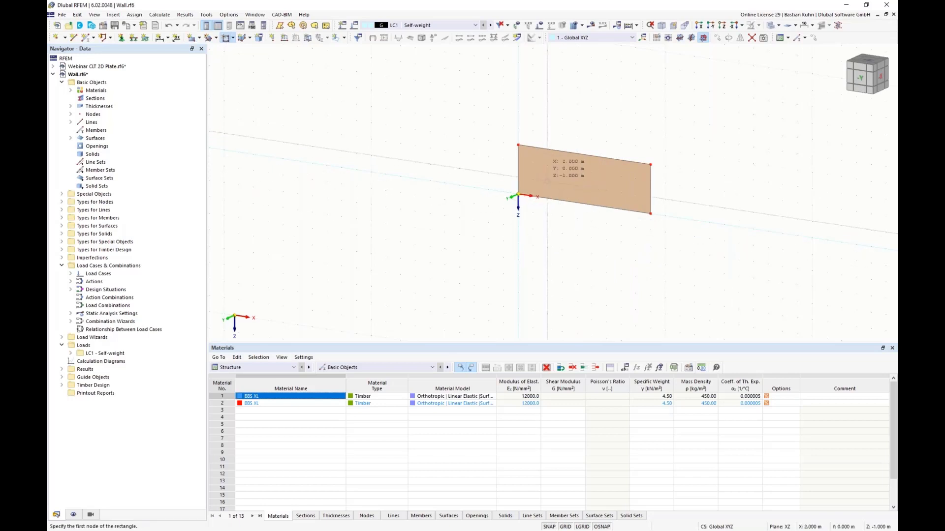
click(547, 181)
click(621, 176)
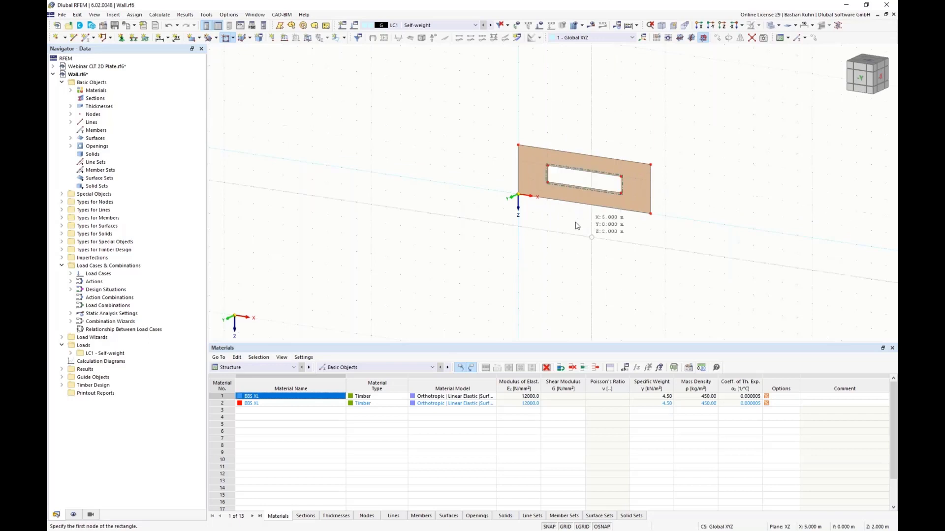
right_click(571, 238)
key(Escape)
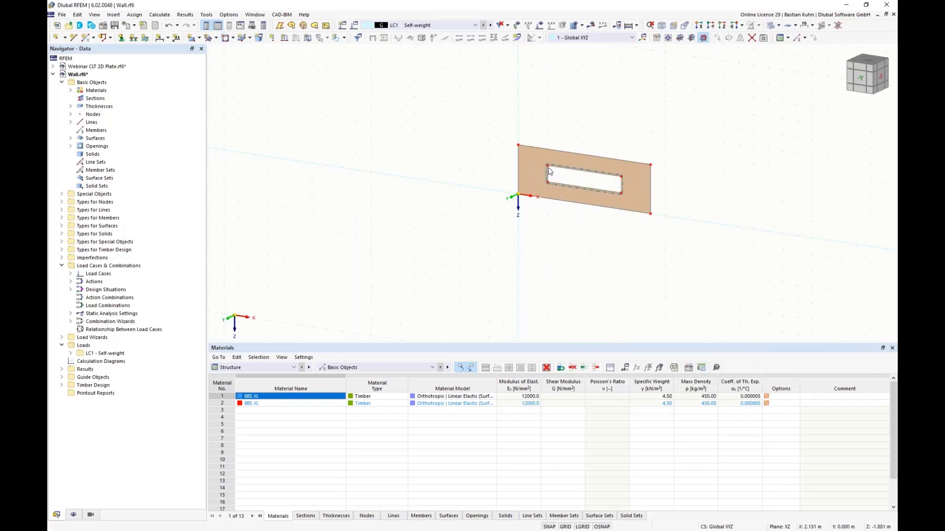
Step: Raise the upper edge of the opening by changing the Z coordinate of its two upper corner nodes, 6 and 7
right_click(622, 178)
click(632, 207)
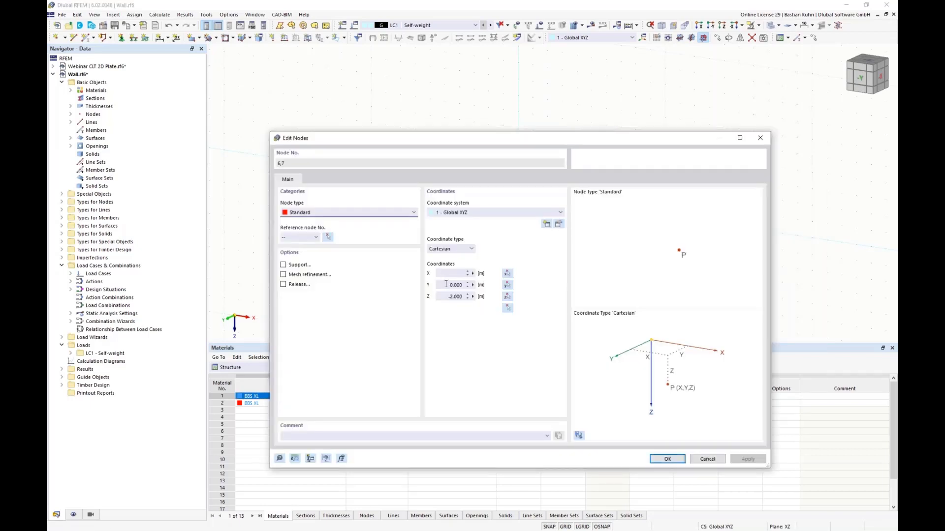
double_click(445, 294)
key(BackSpace)
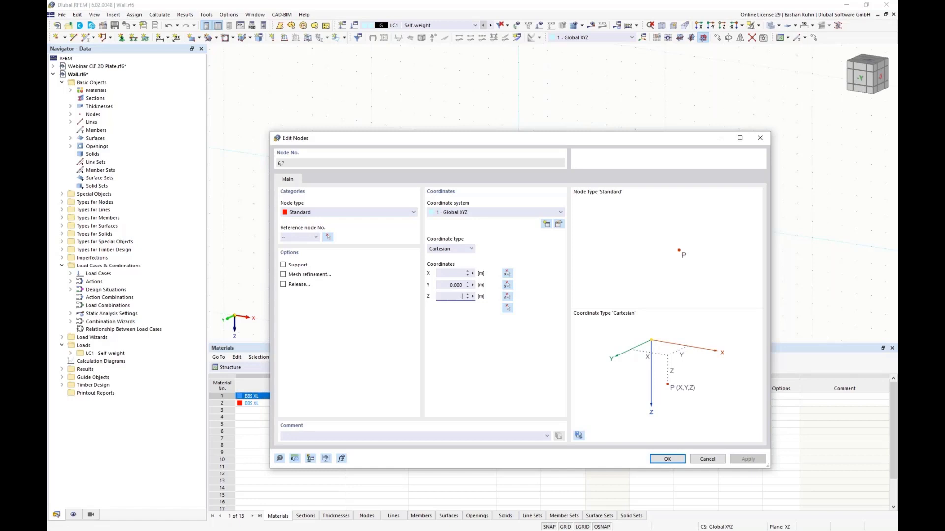
click(667, 459)
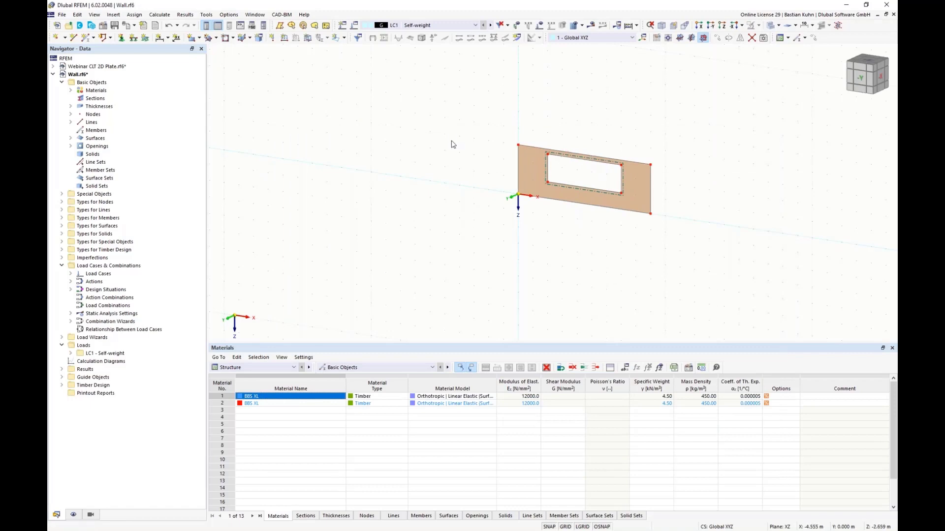
Step: Set the target length of finite elements to 0.15 m and generate the wall's mesh
middle_drag(552, 166, 421, 162)
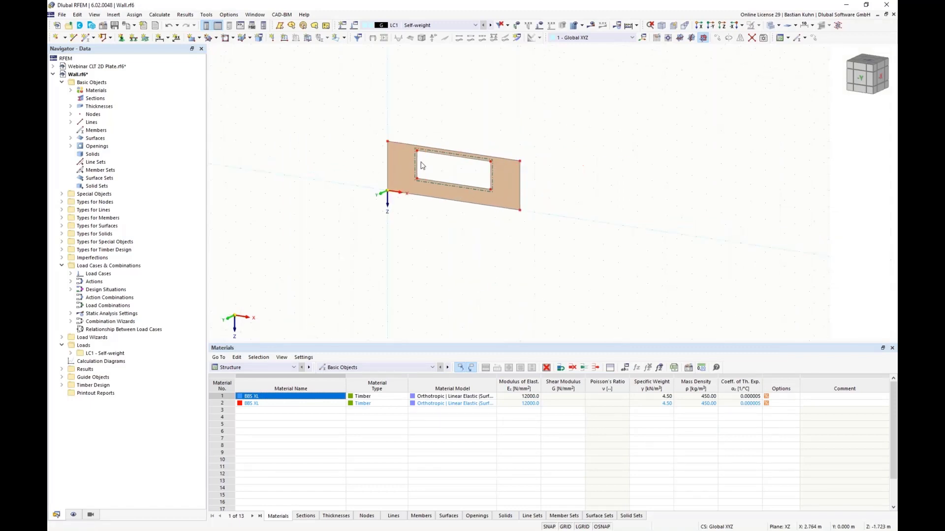
click(159, 14)
click(167, 119)
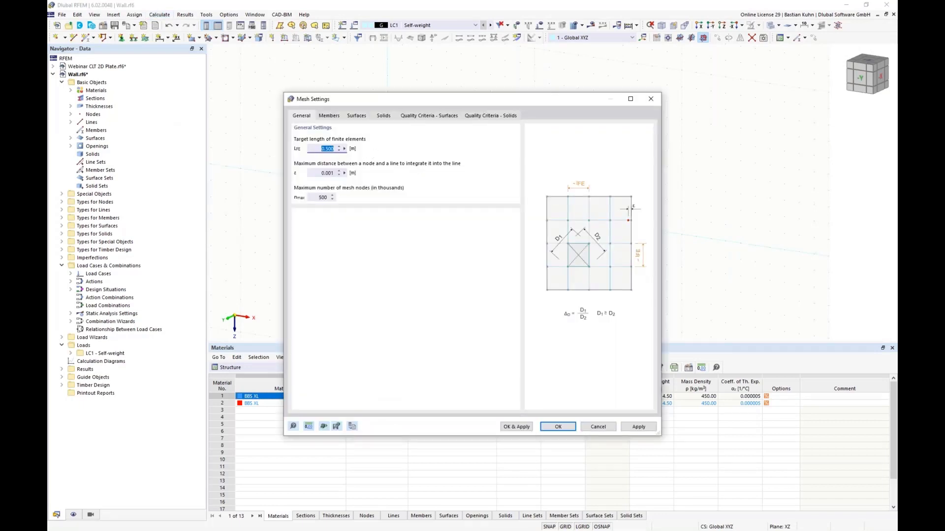
text(0,15)
click(505, 426)
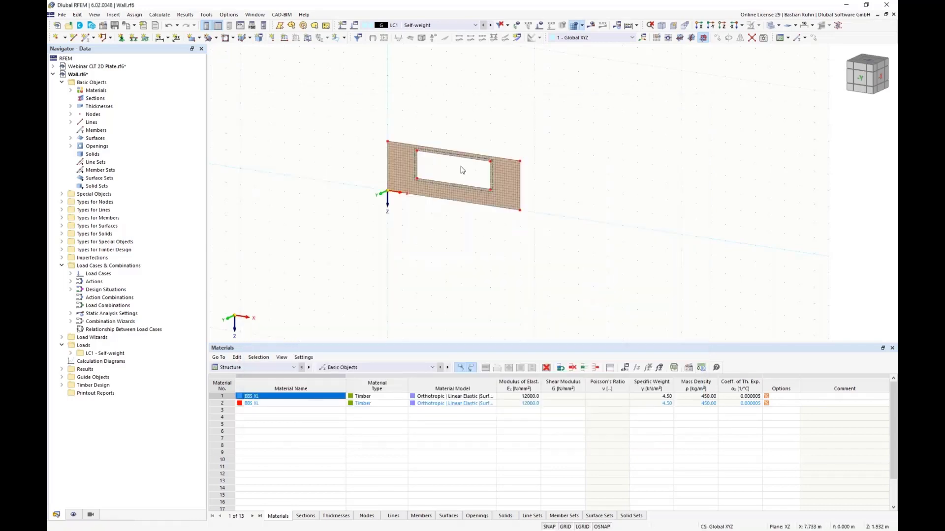
scroll(463, 170, up, 5)
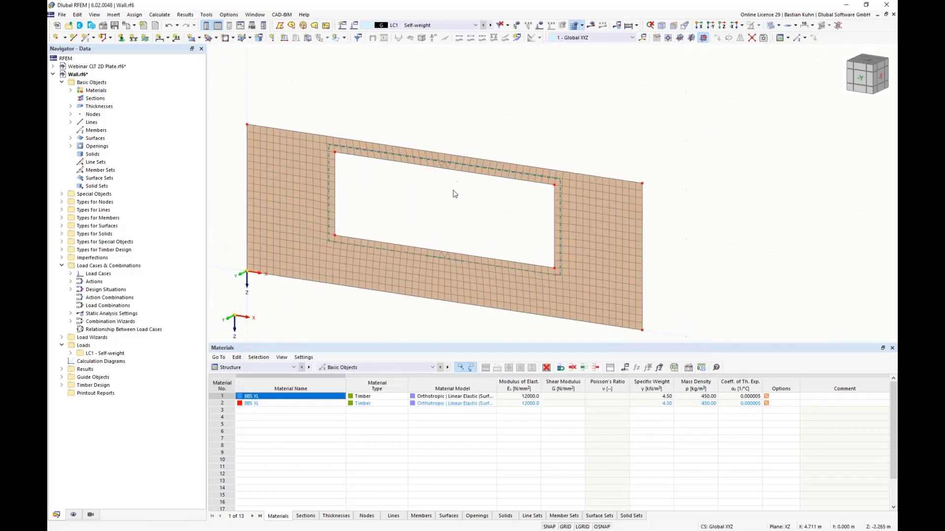
Step: Restrain the rotation about X in the Hinged nodal support and assign it to the wall's lower corner at the origin
scroll(455, 193, down, 3)
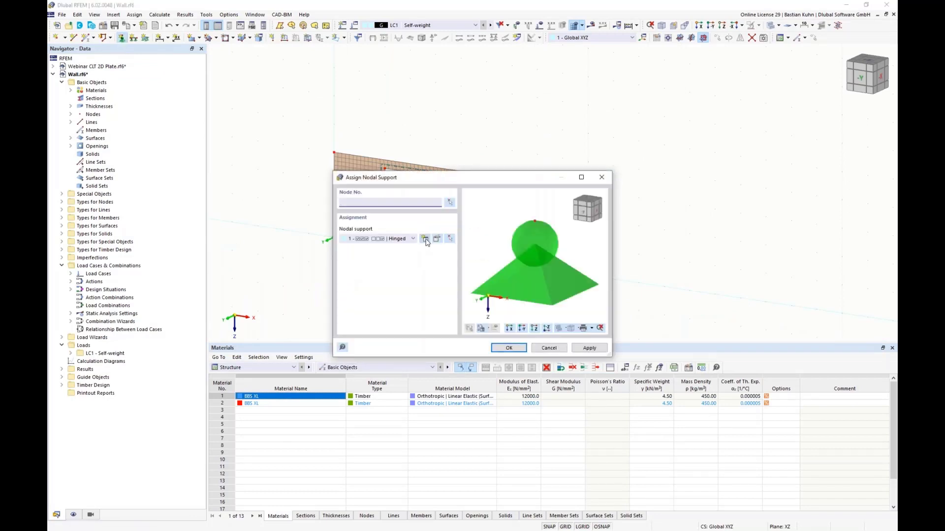
click(437, 239)
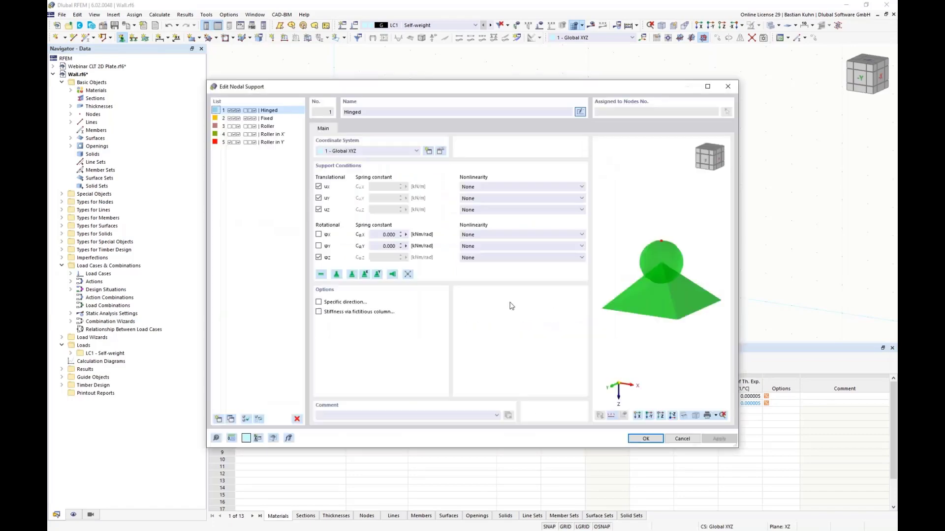
click(319, 235)
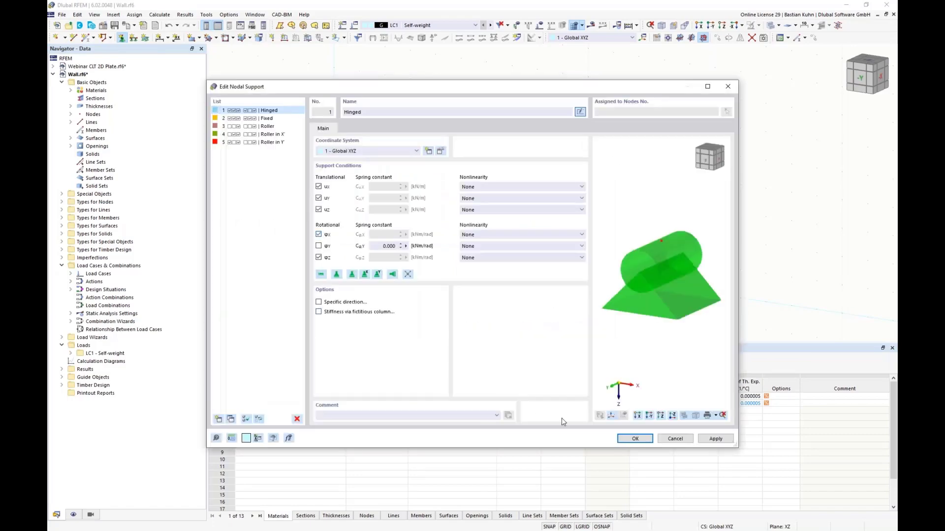
click(634, 439)
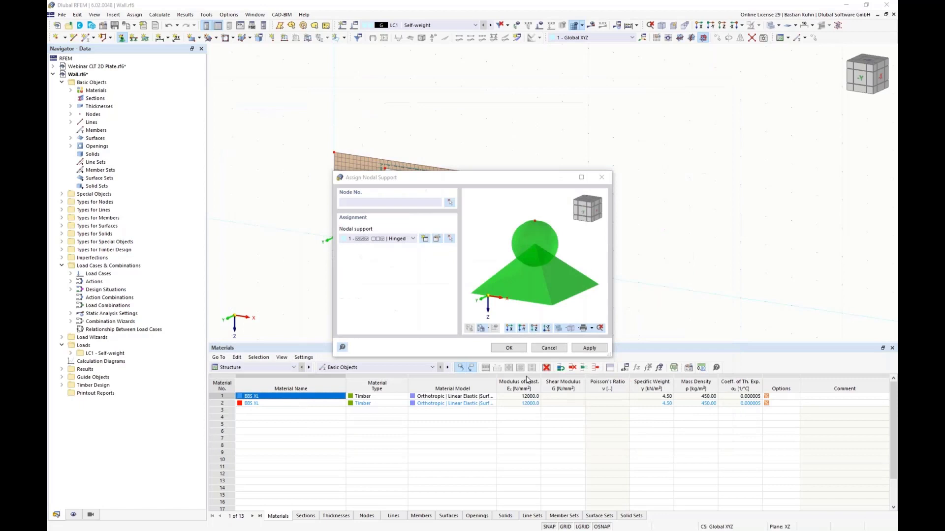
click(510, 348)
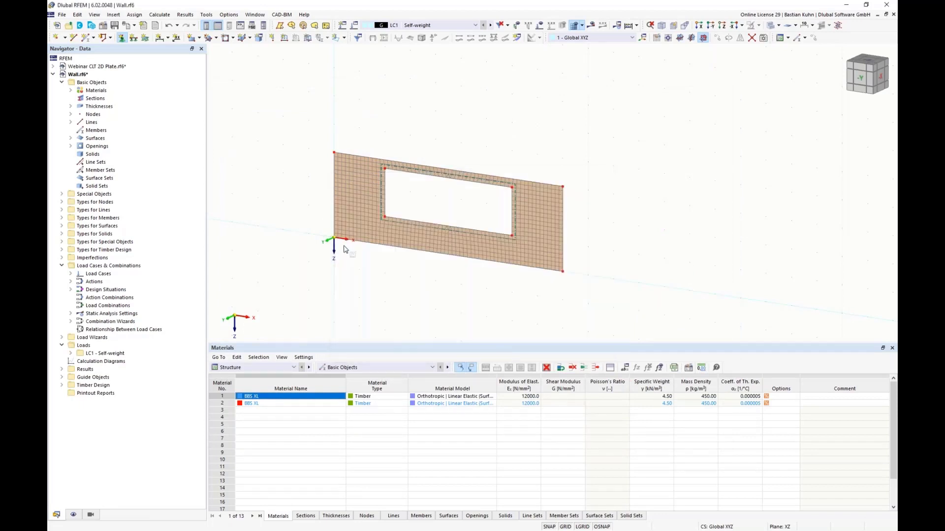
Step: Create a nodal support with free X displacement and restrained rotation about X, and assign it to the wall's other lower corner
click(122, 39)
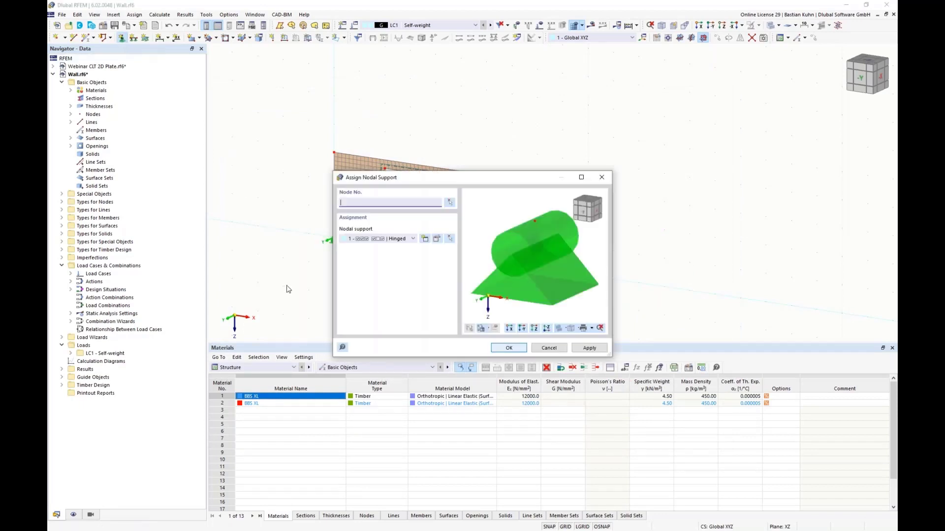
click(424, 239)
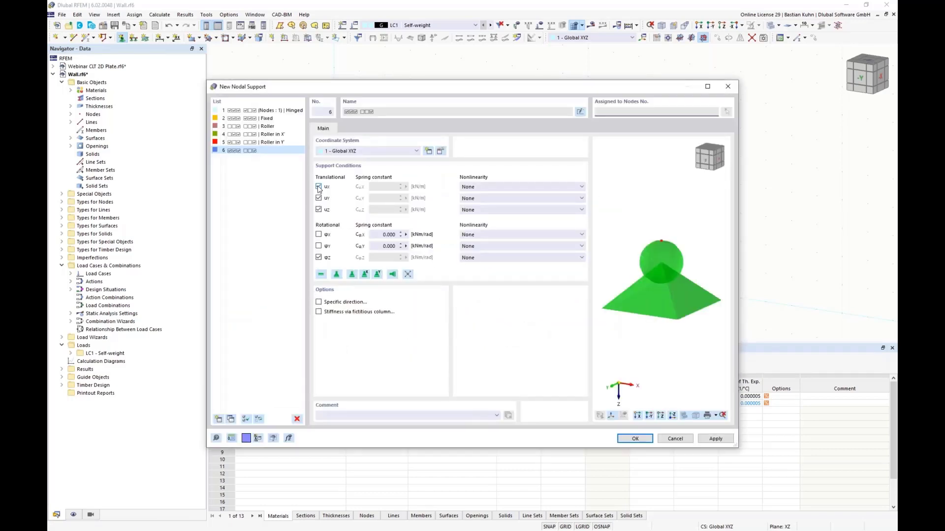
click(318, 187)
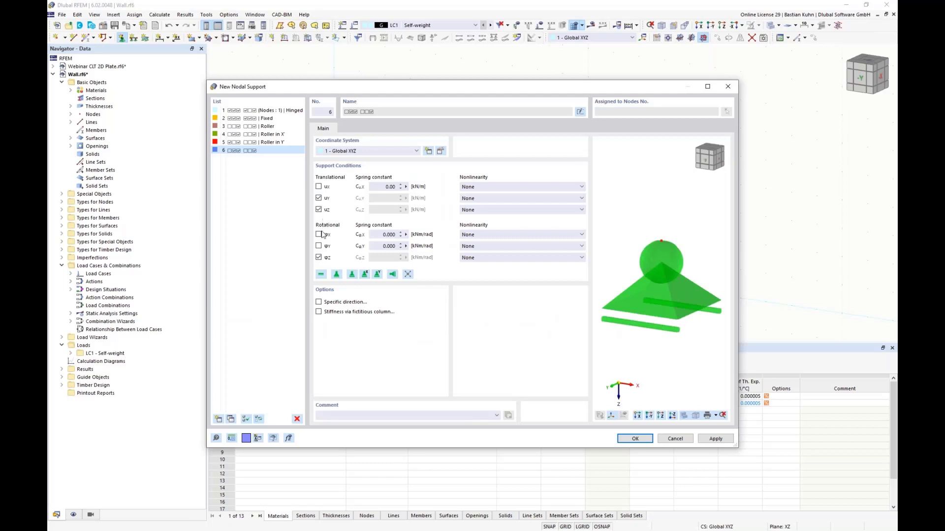
click(629, 439)
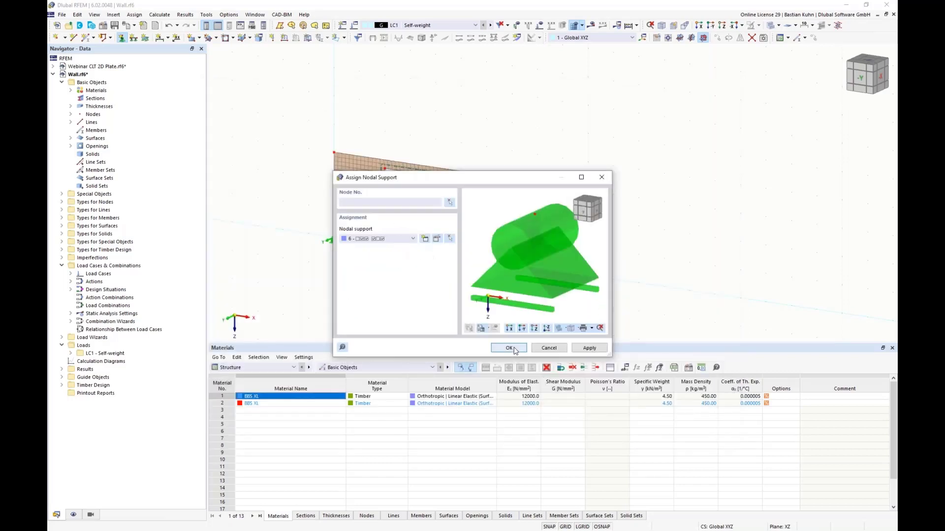
click(510, 348)
drag(580, 261, 539, 298)
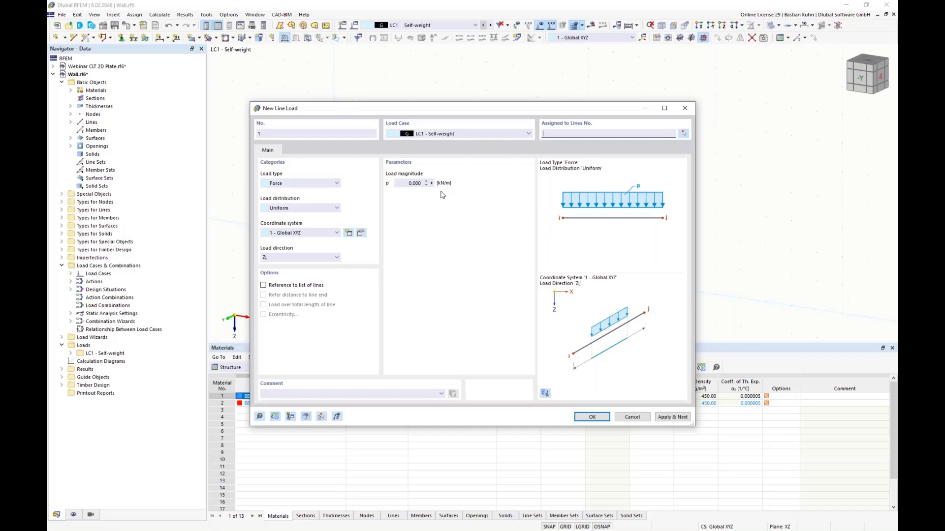
Step: Apply a uniform 2 kN/m line load in the Z direction to the wall's upper edge in LC1 Self-weight
click(404, 184)
key(Return)
click(466, 182)
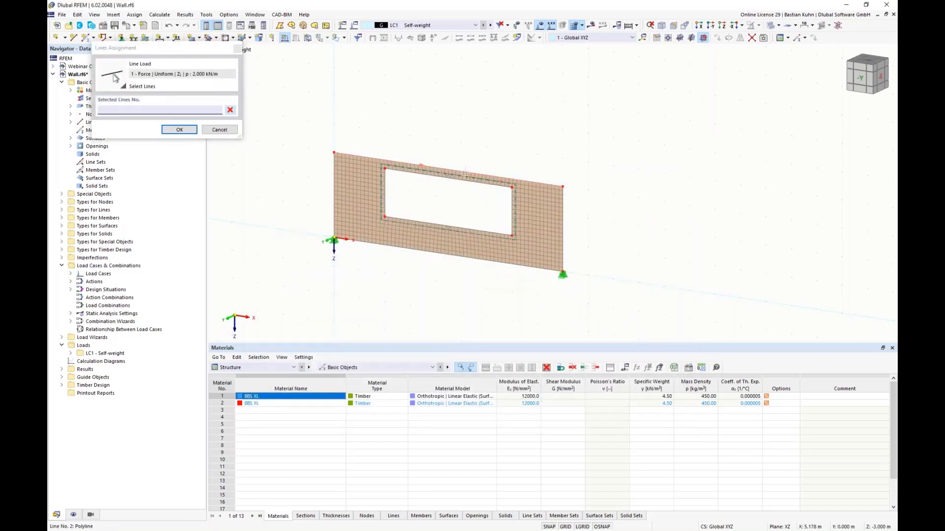
click(180, 130)
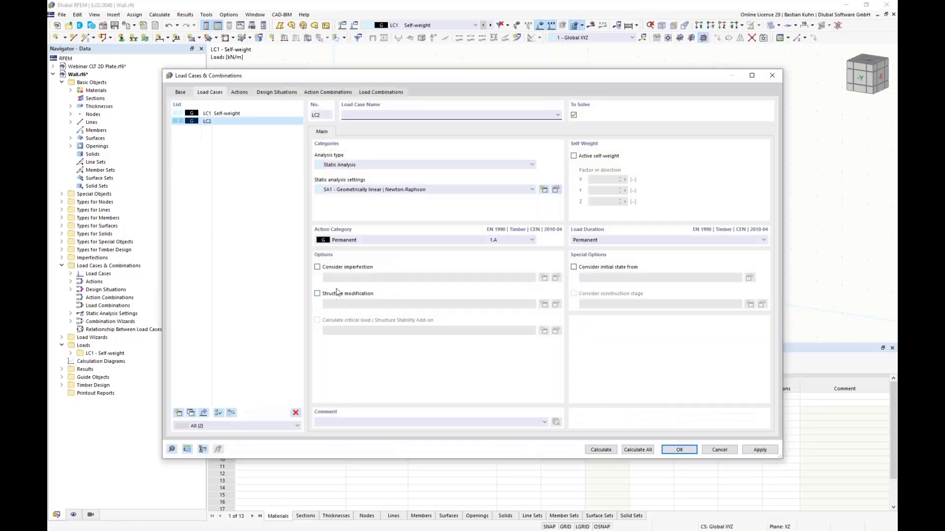
Step: Add load case LC2 with the action category Imposed loads - category A: domestic, residential areas
click(369, 240)
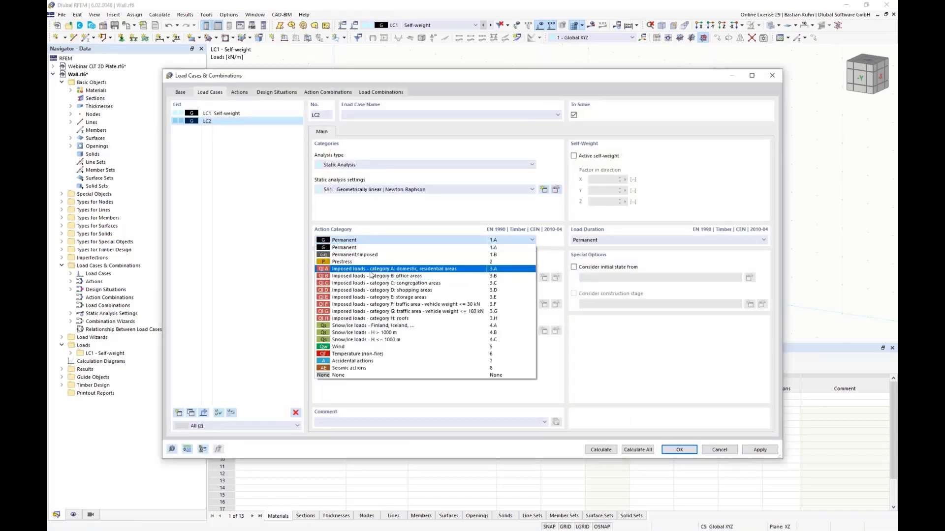
click(394, 269)
click(679, 450)
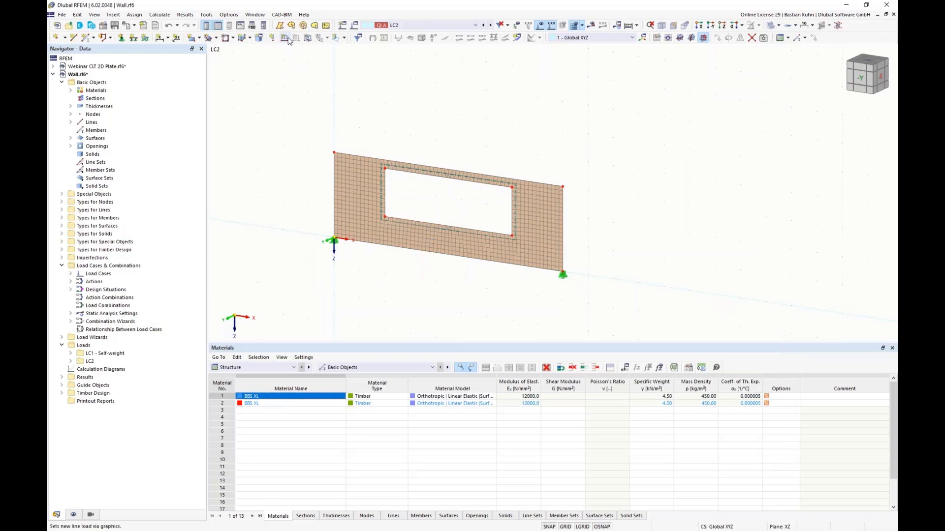
Step: Apply a uniform 10 kN/m line load in the Z direction to the wall's lower edge in LC2
click(285, 39)
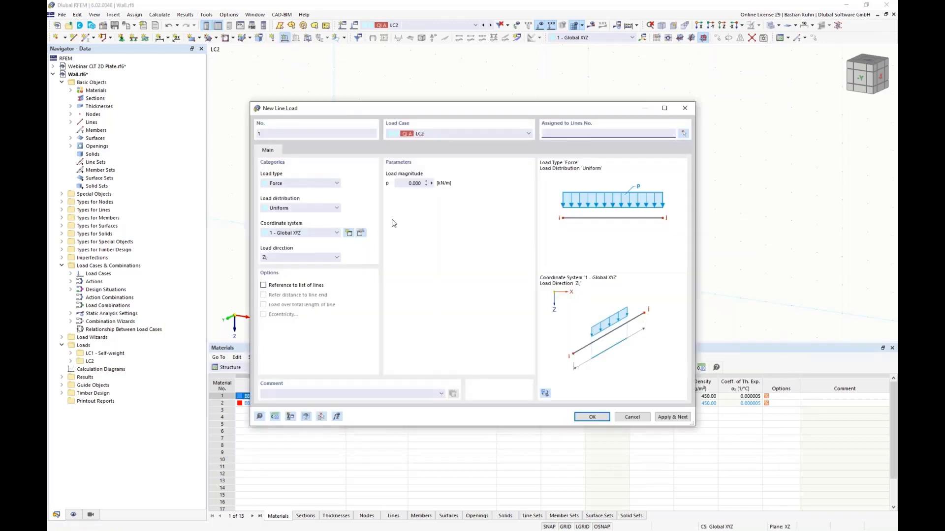
click(405, 185)
click(592, 417)
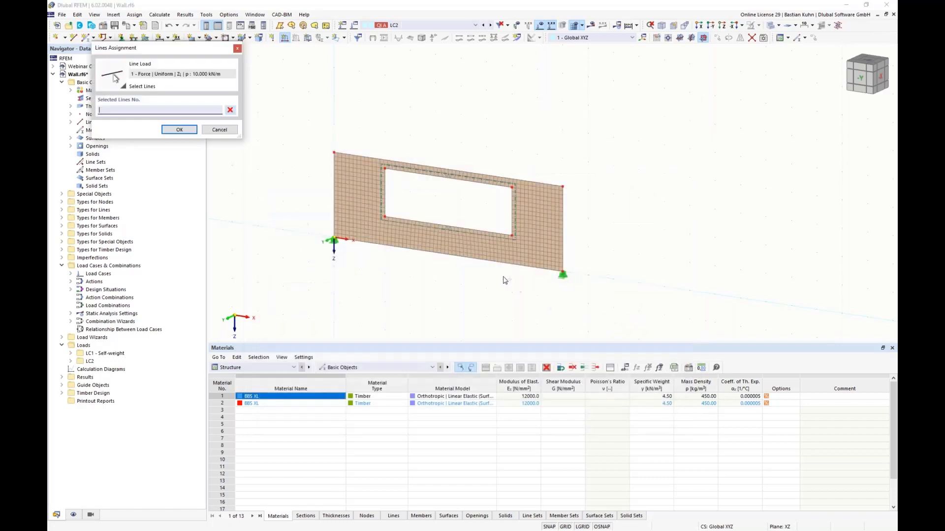
click(498, 259)
click(181, 130)
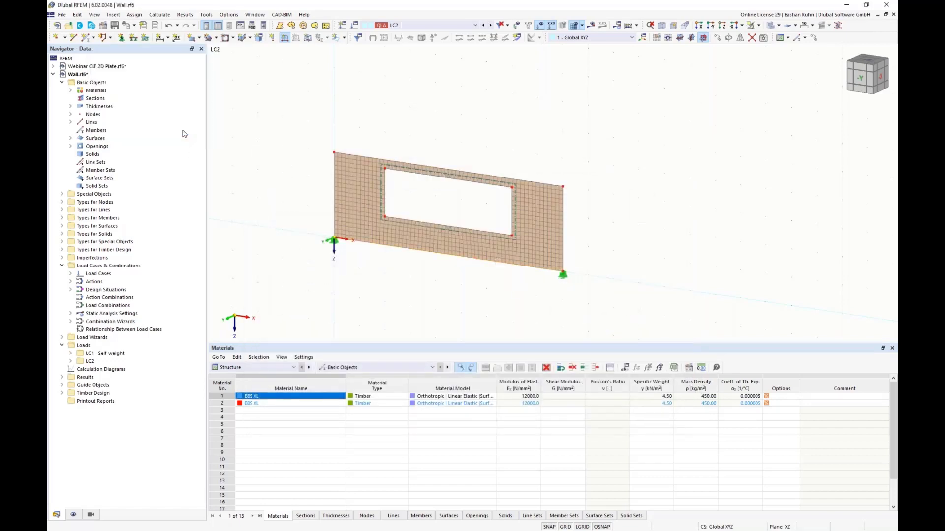
Step: Delete the SLS - Characteristic and SLS - Quasi-permanent design situations from the load cases and combinations
right_click(84, 267)
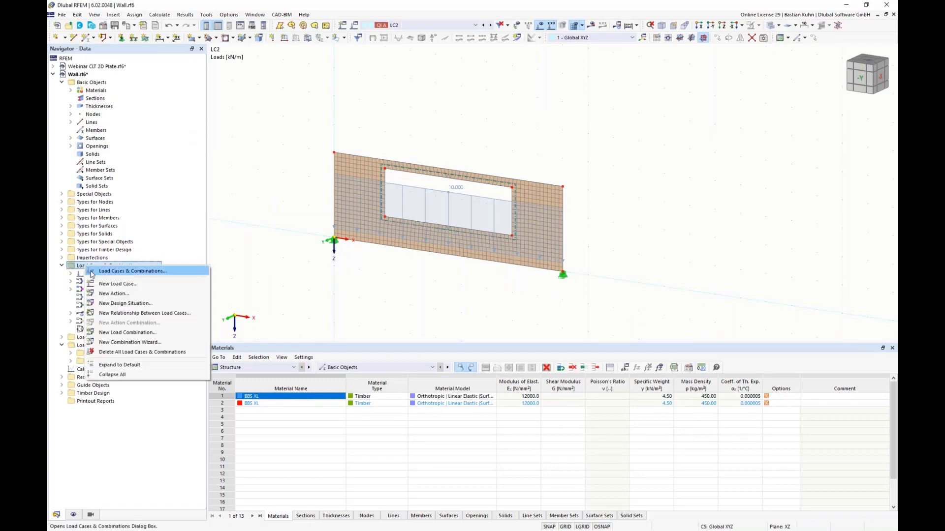
click(94, 273)
drag(421, 77, 435, 267)
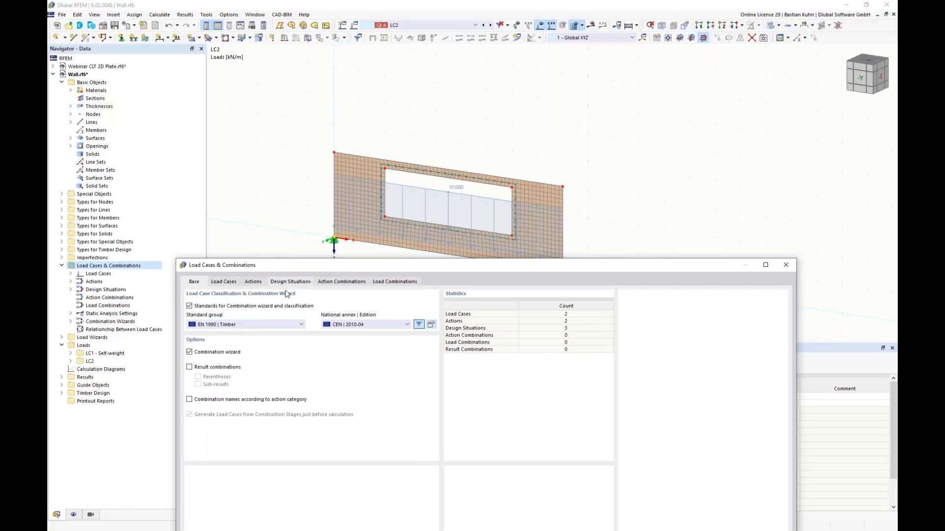
click(291, 311)
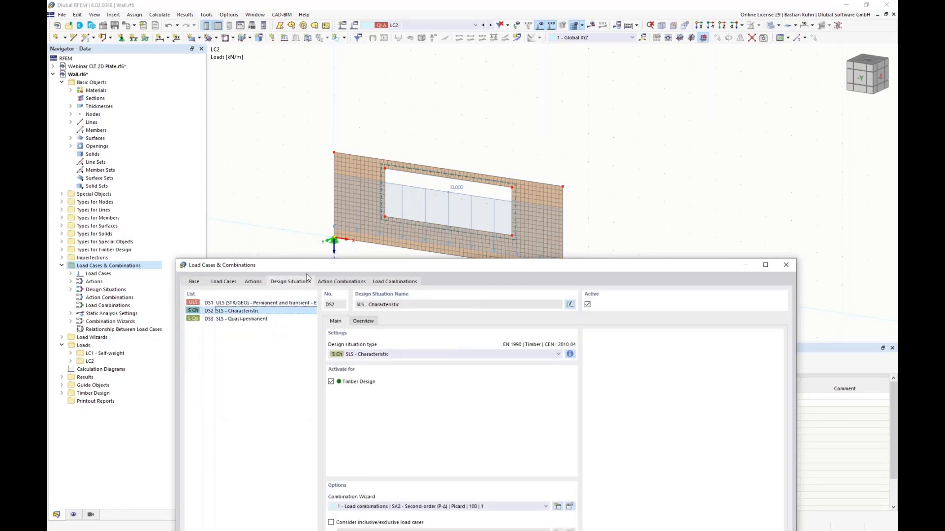
drag(309, 257, 519, 14)
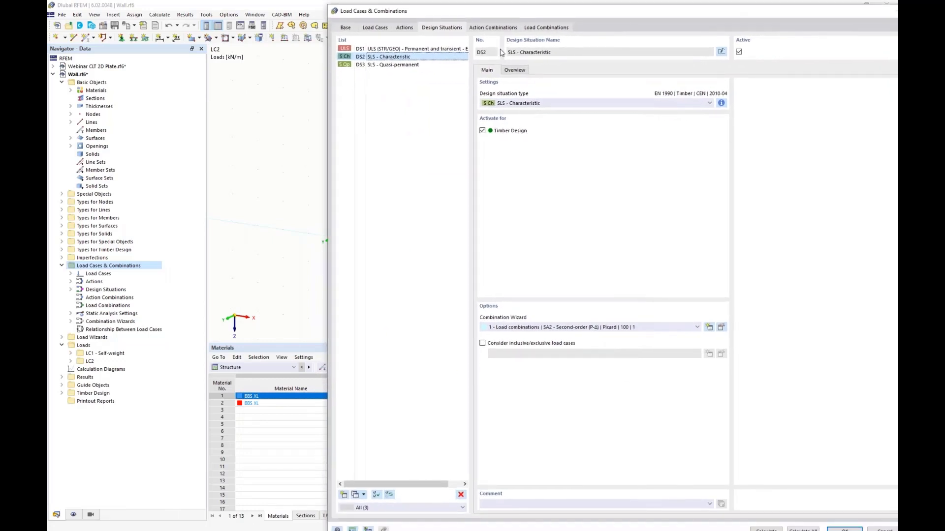
shift+click(419, 65)
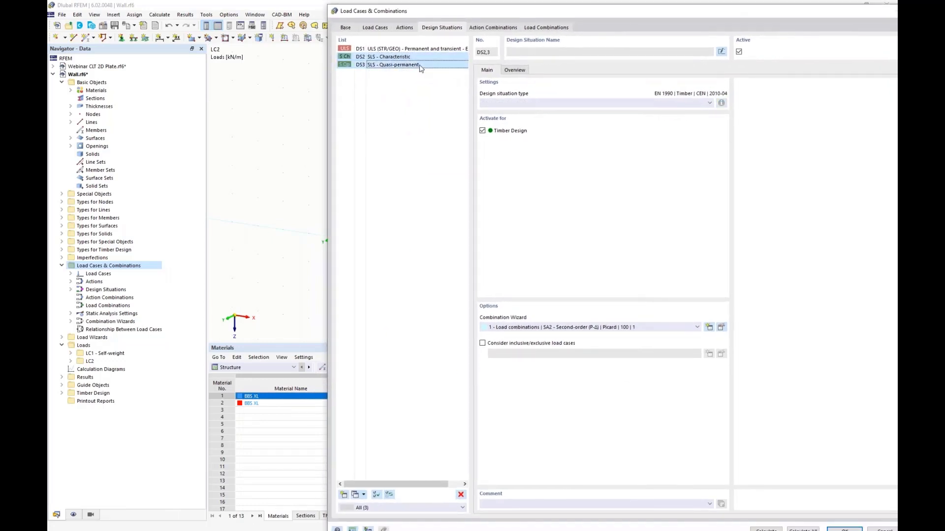
click(460, 495)
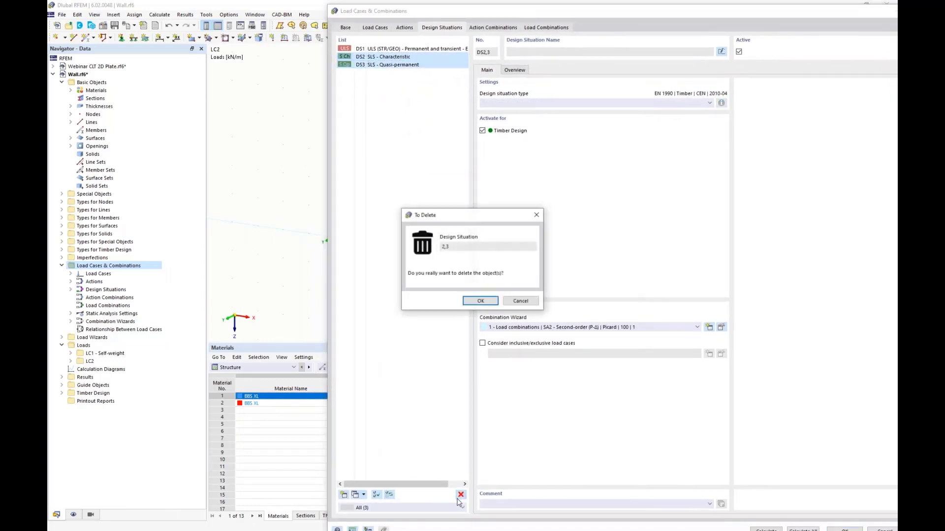
click(481, 300)
Step: Assign the geometrically linear SA1 combination wizard to the ULS design situation and generate its load combinations
click(506, 331)
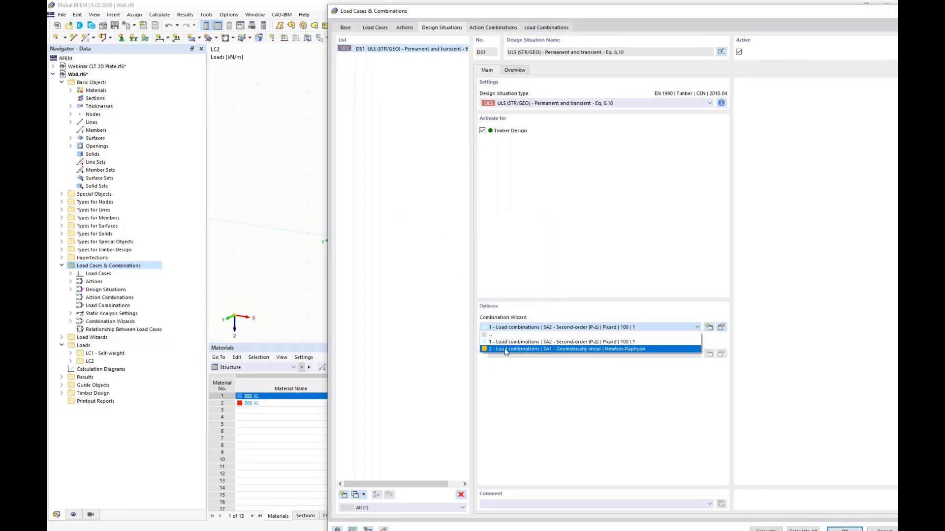
click(506, 347)
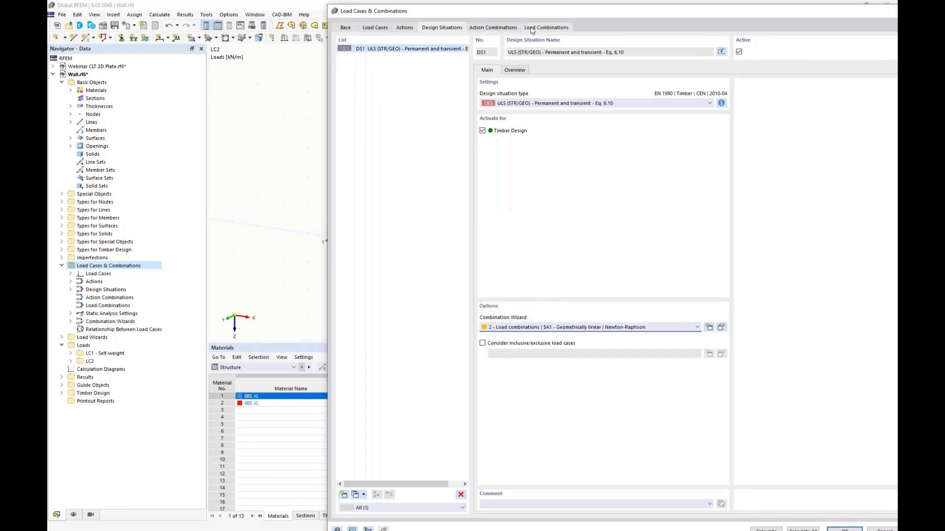
click(547, 28)
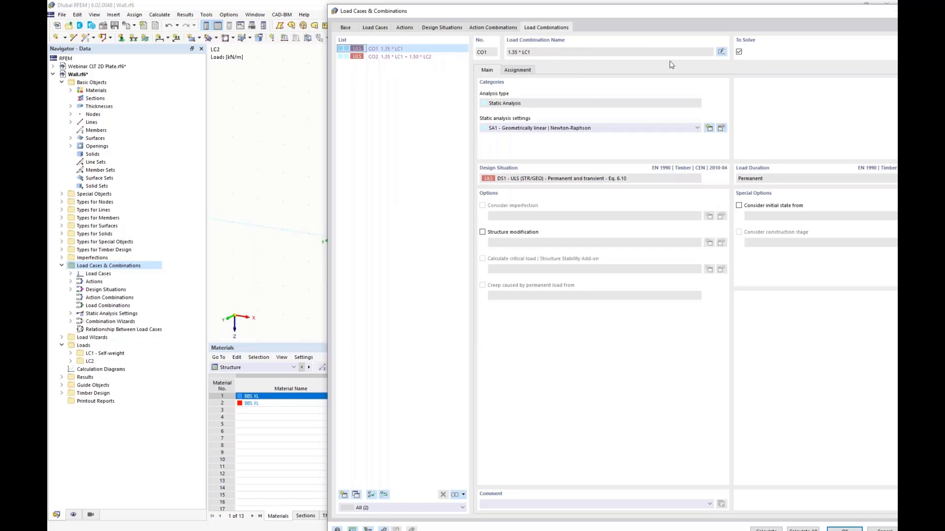
drag(725, 18, 591, 13)
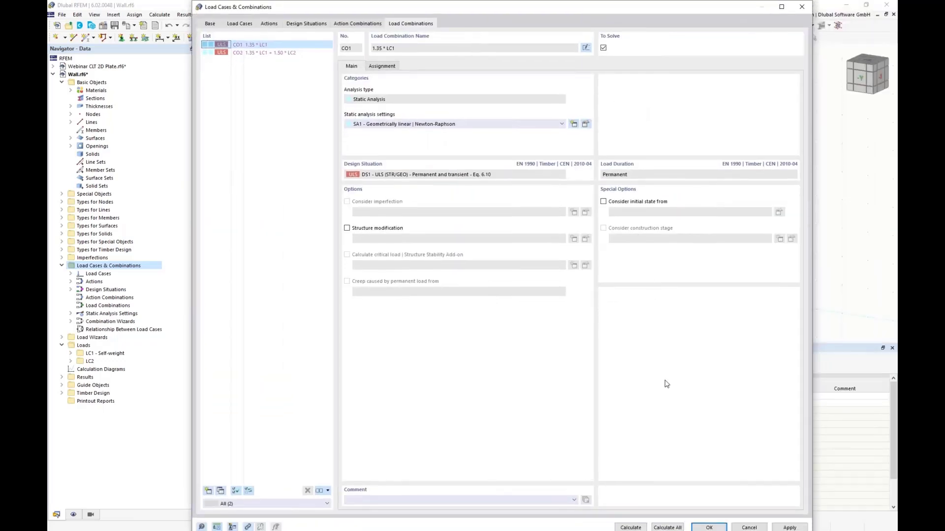
click(701, 527)
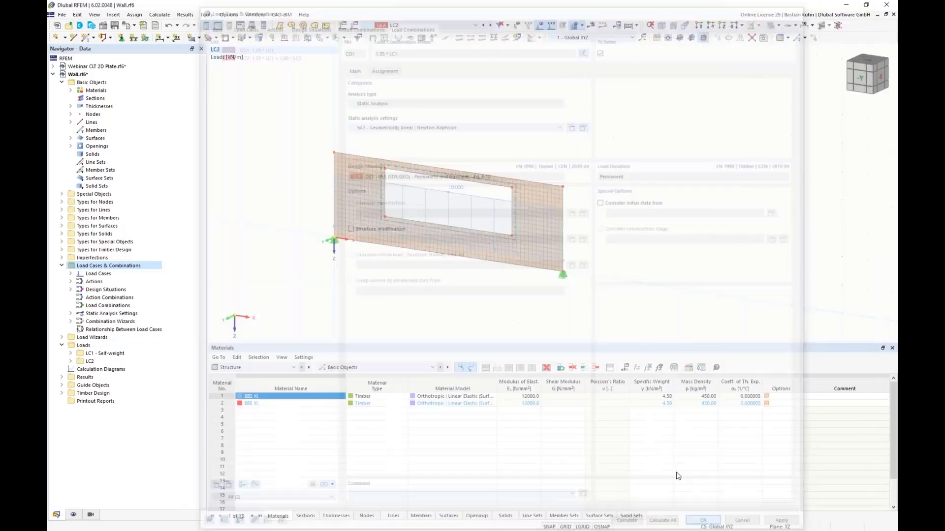
Step: Check the wall surface's design configurations and run the Timber Design calculation
click(286, 368)
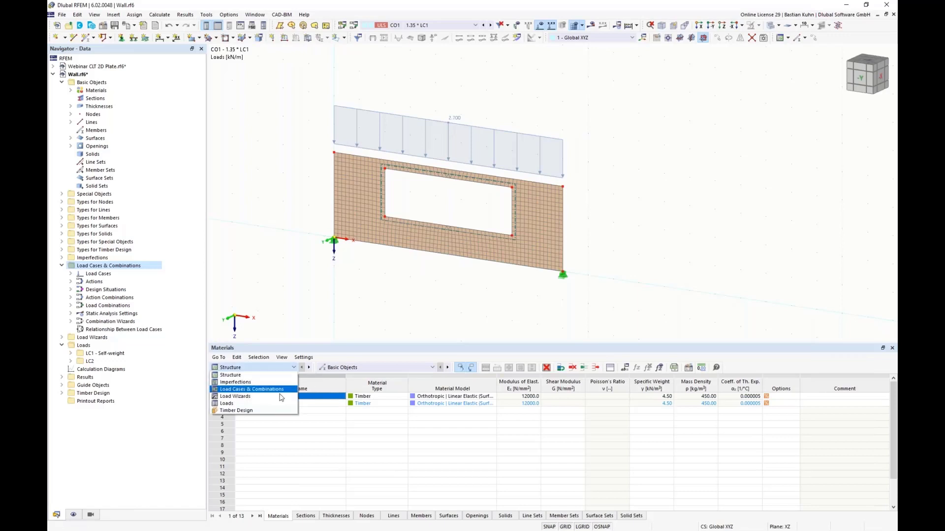
click(241, 396)
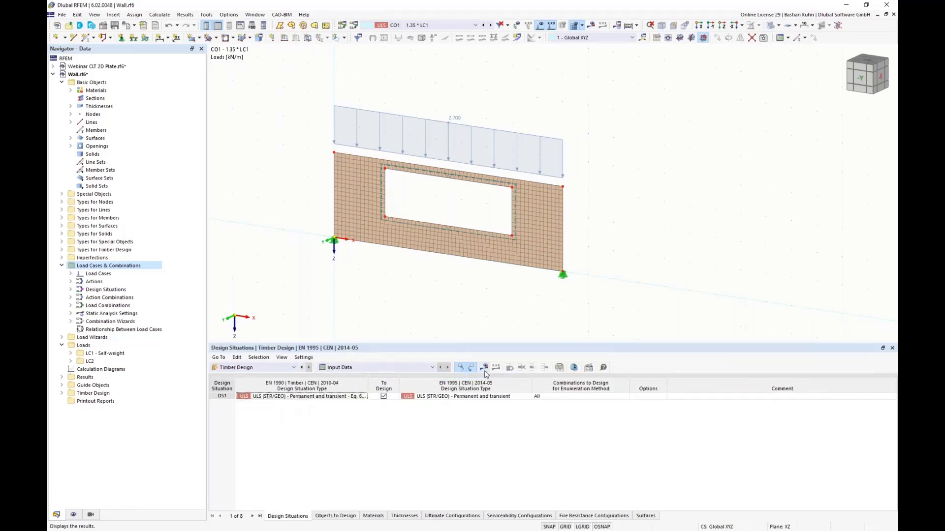
double_click(485, 252)
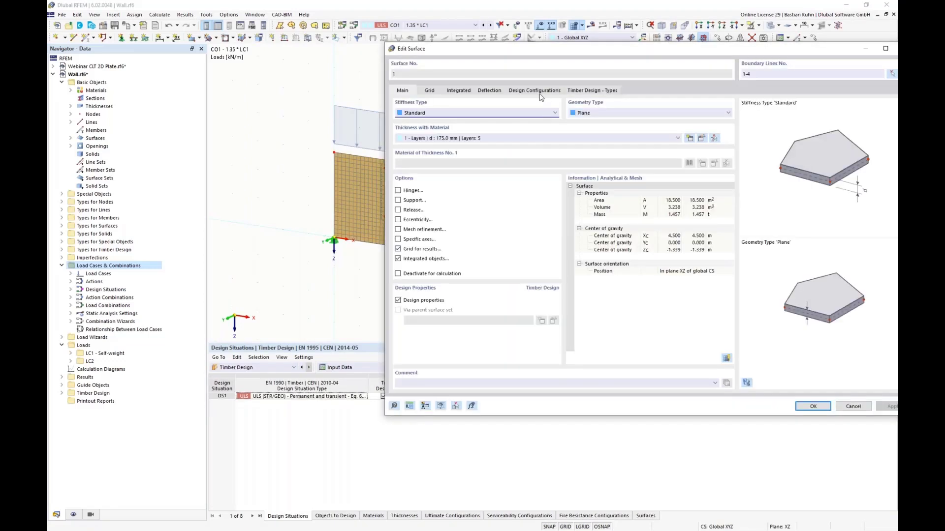
click(531, 92)
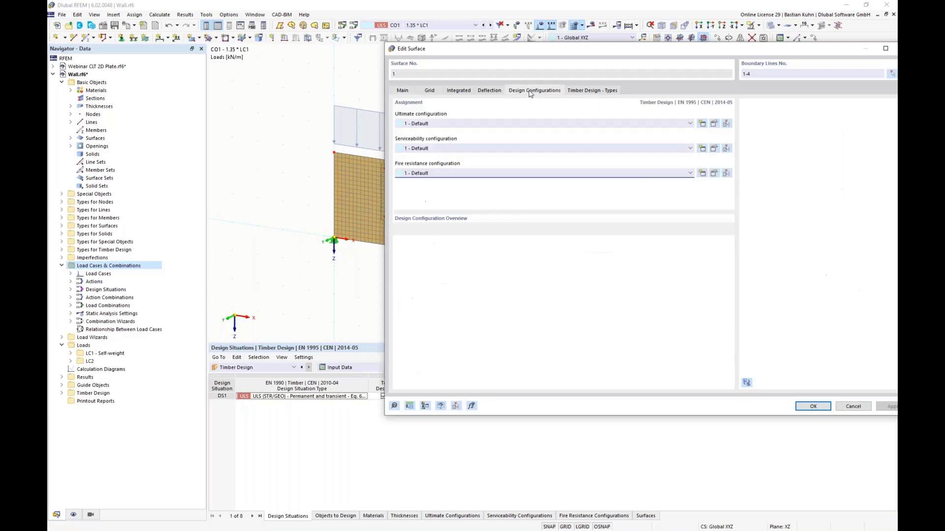
click(811, 407)
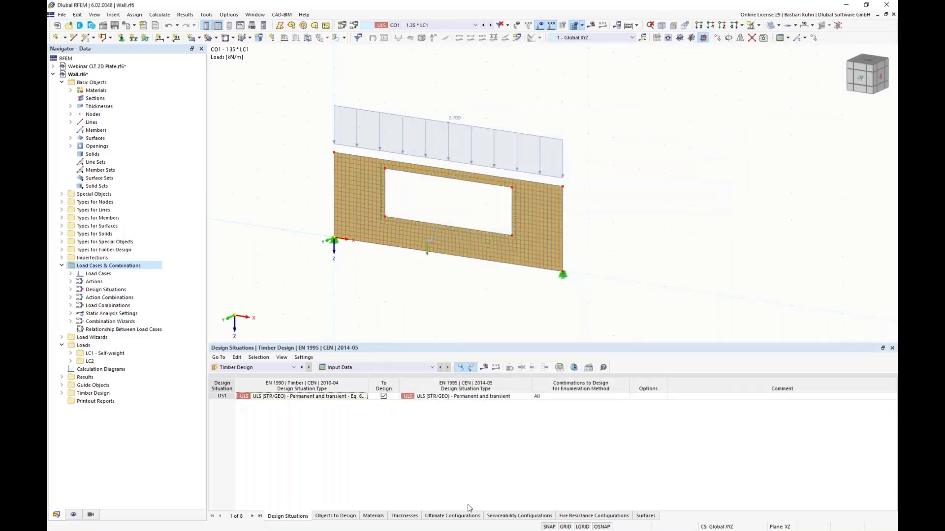
click(484, 368)
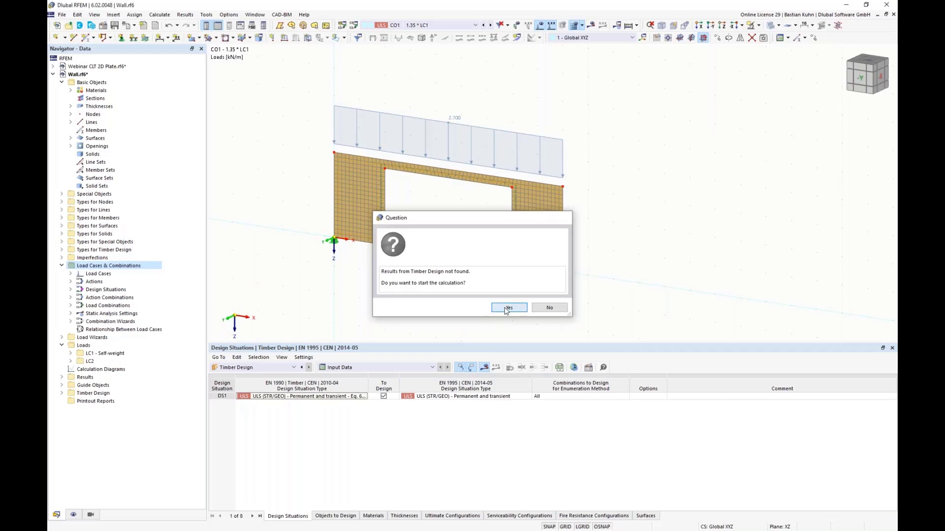
click(507, 308)
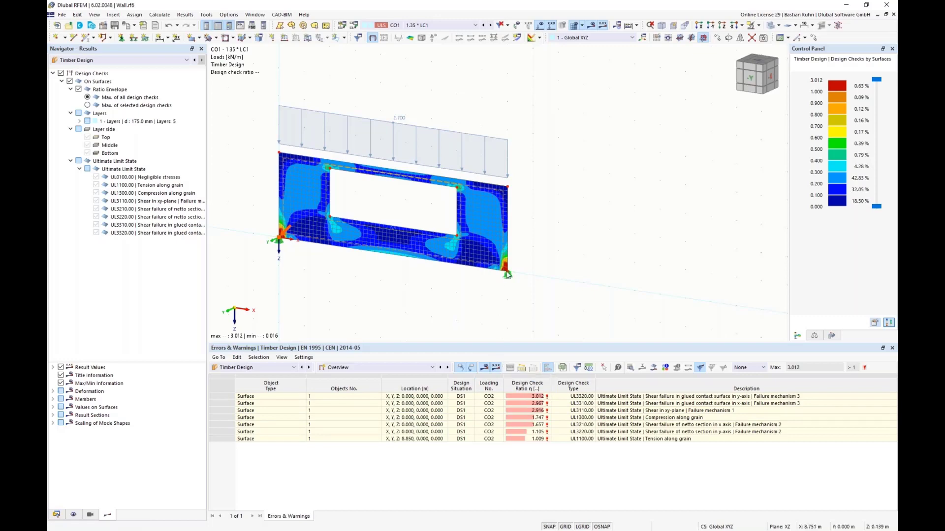
Step: Create a rectangular surface results adjustment with dimensions a and b both set to 1 m
scroll(503, 270, up, 3)
scroll(503, 270, down, 5)
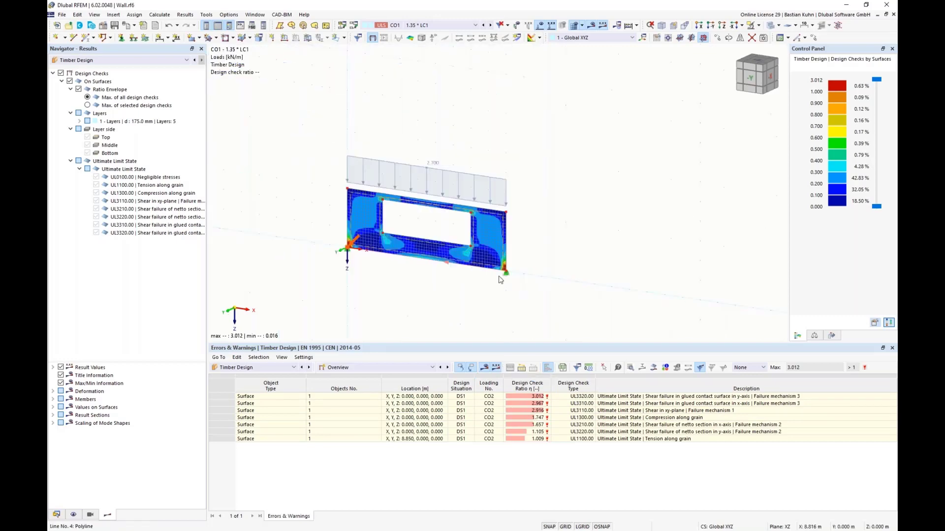
middle_drag(503, 282, 514, 282)
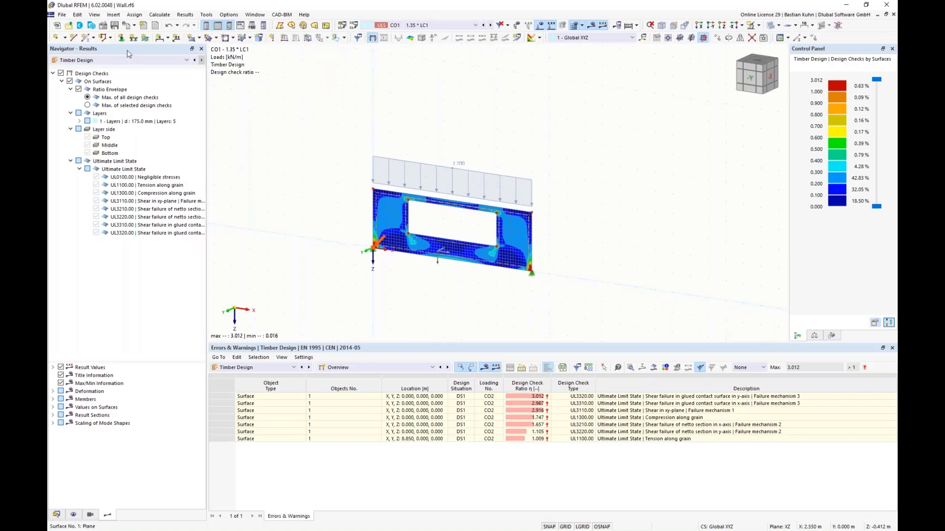
click(114, 14)
mouse_move(122, 34)
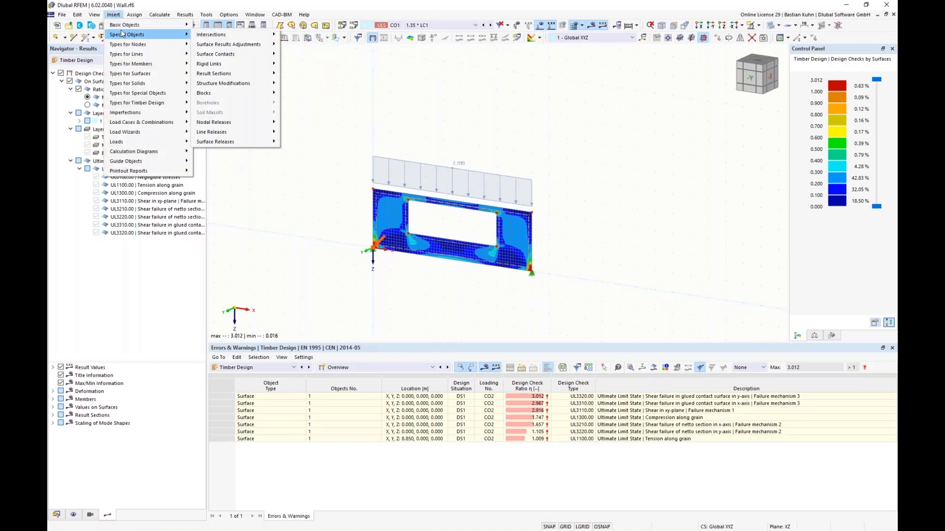
mouse_move(231, 44)
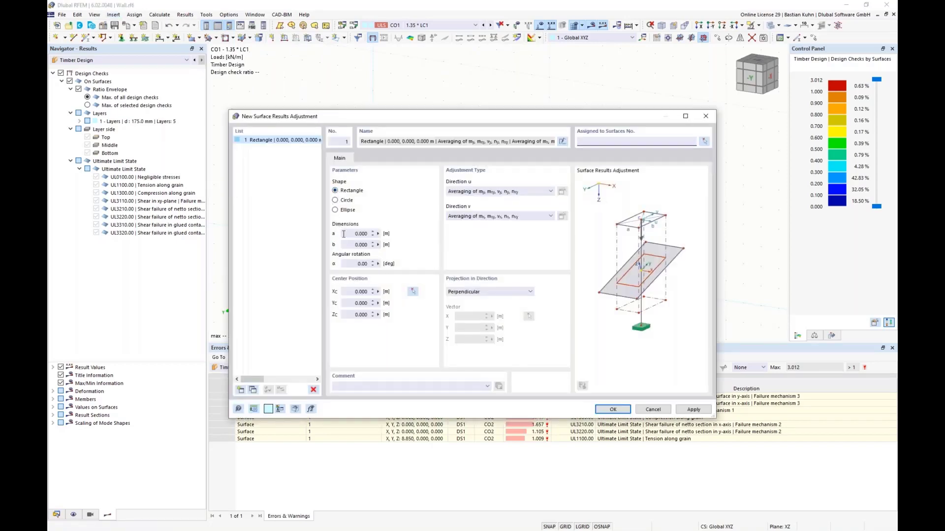
click(344, 233)
text(1)
key(Tab)
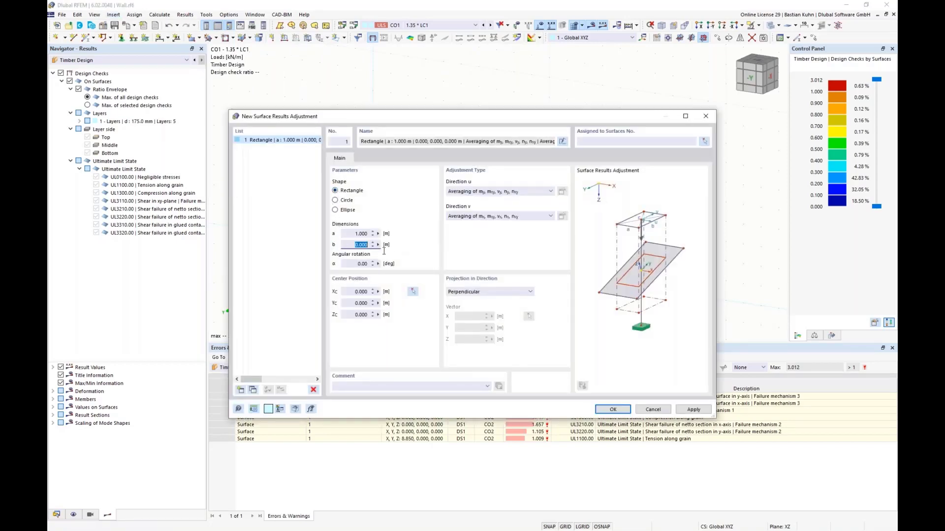
text(1)
Step: Assign the results adjustment to the wall surface and centre it on the support node at the origin
click(704, 142)
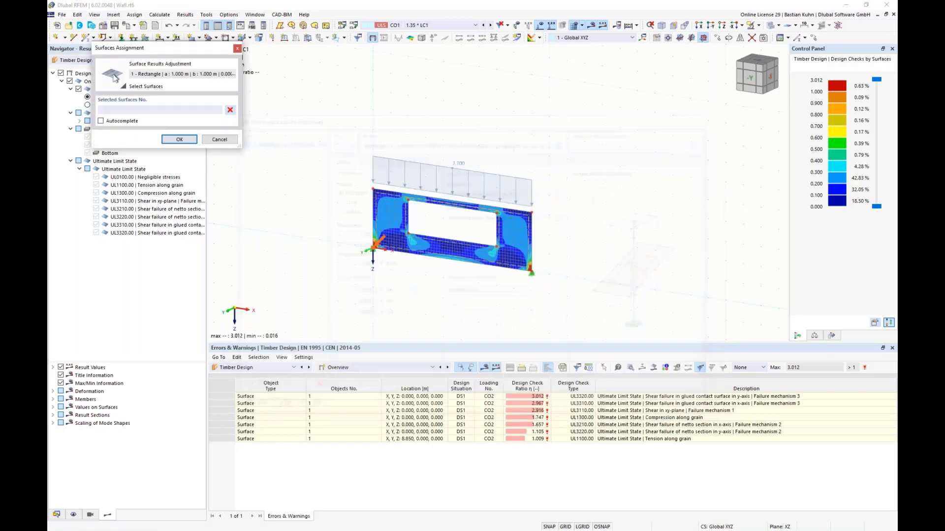
click(179, 140)
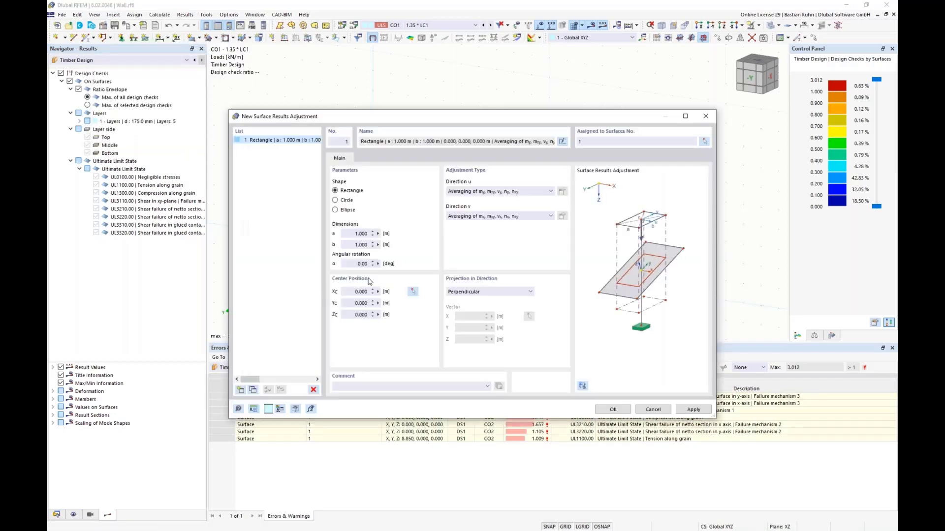
click(414, 294)
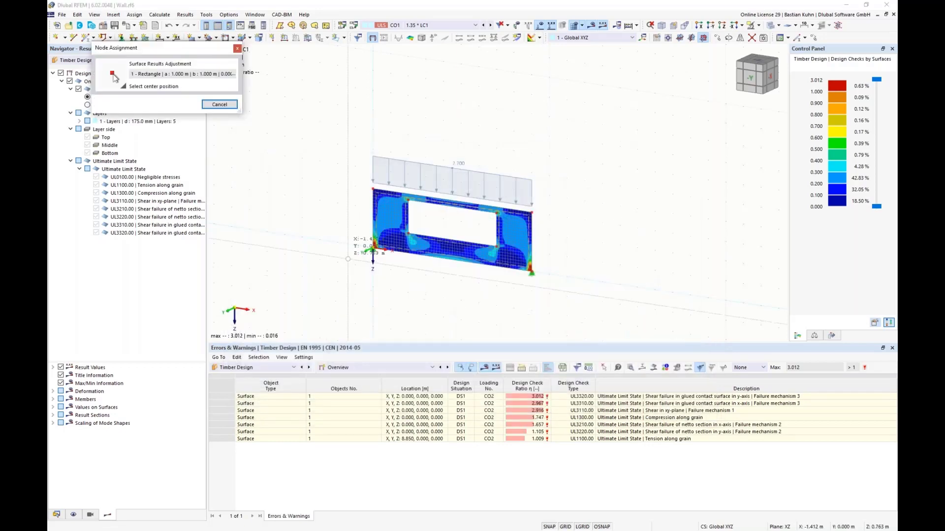
click(373, 251)
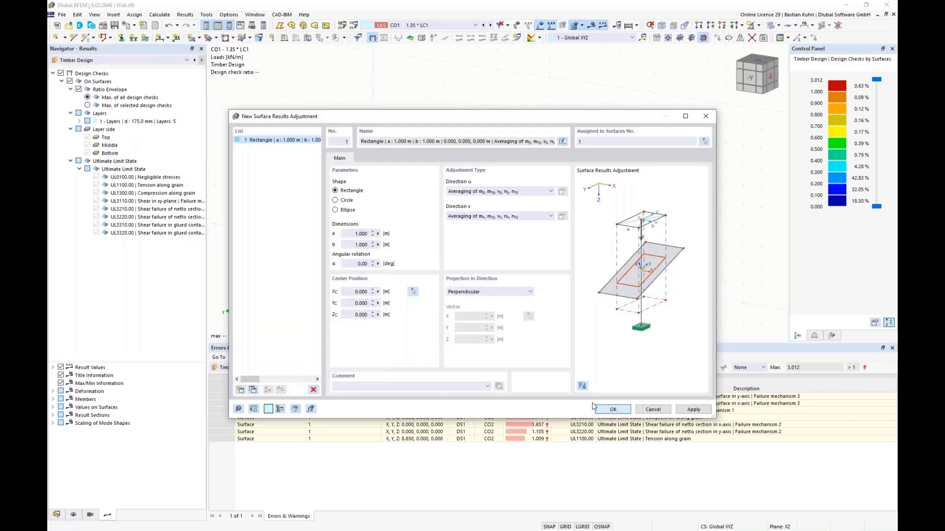
click(610, 410)
click(509, 309)
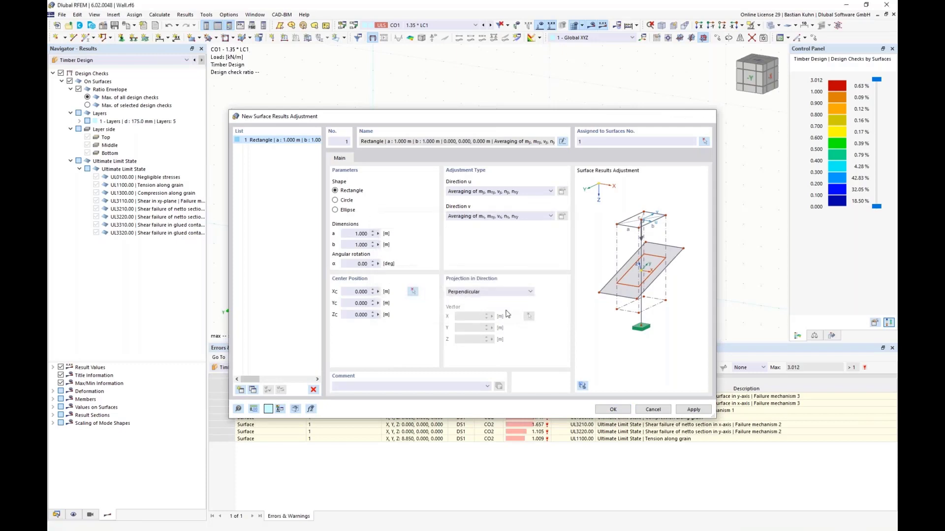
Step: Copy the results adjustment 9 m in X to the wall's other lower corner support and rerun the Timber Design calculation
ctrl+drag(368, 257, 532, 274)
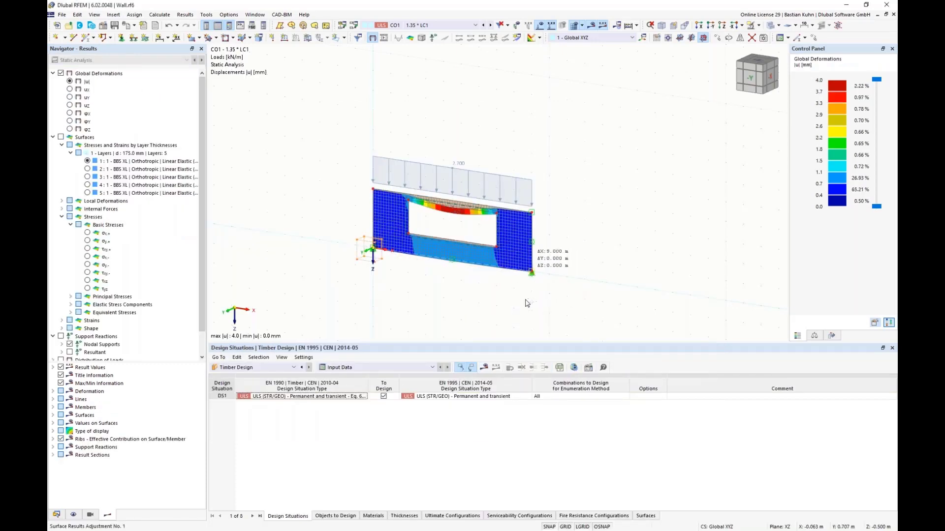
click(484, 368)
click(509, 308)
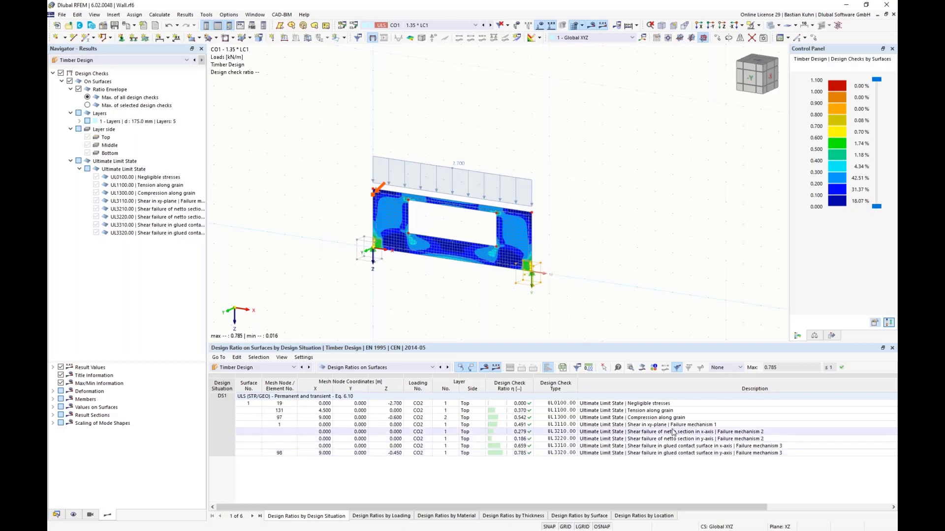
Step: Review the shear checks for failure mechanisms 1 to 3, including the UL3310 design check details for the glued contact surface in the x-axis
click(655, 425)
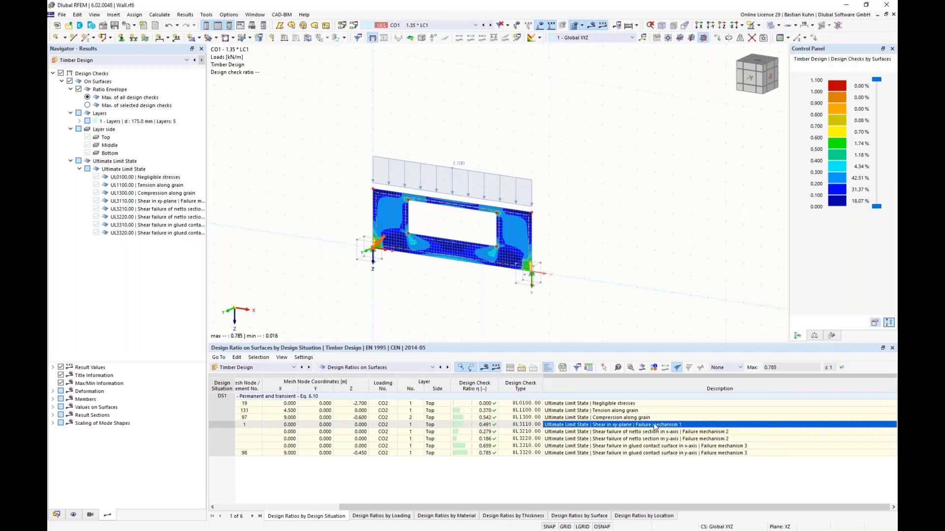
scroll(472, 219, up, 5)
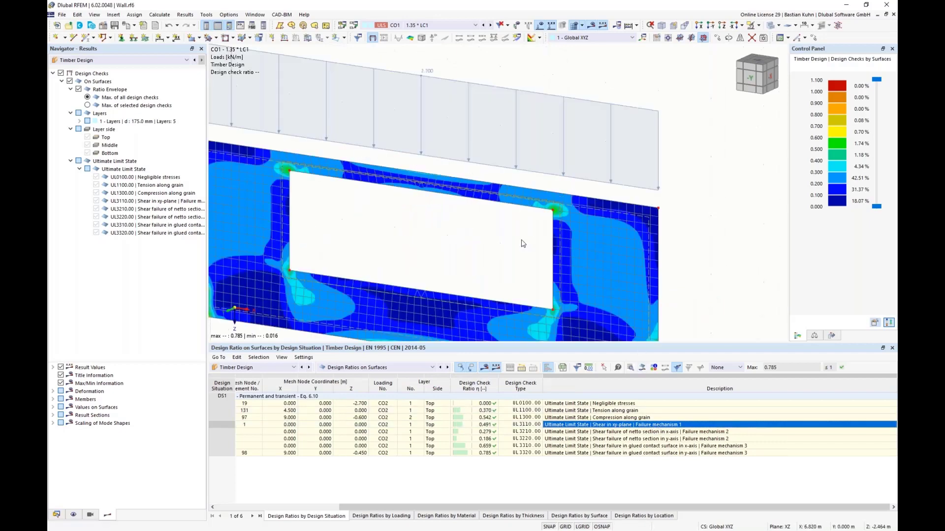
click(712, 432)
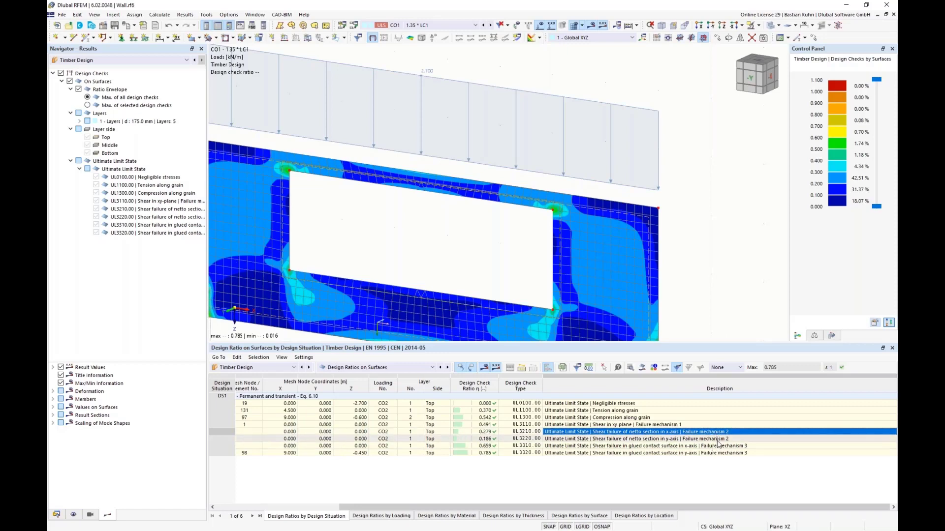
click(715, 446)
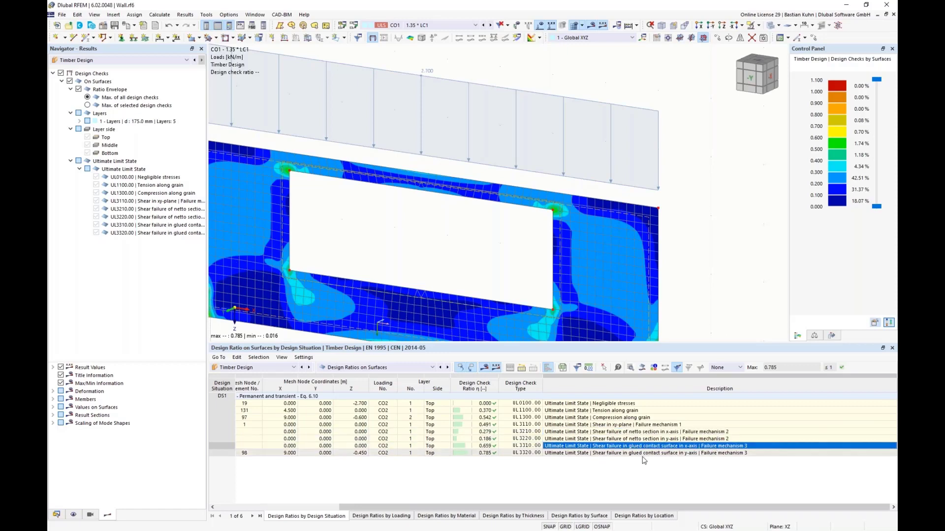
double_click(673, 446)
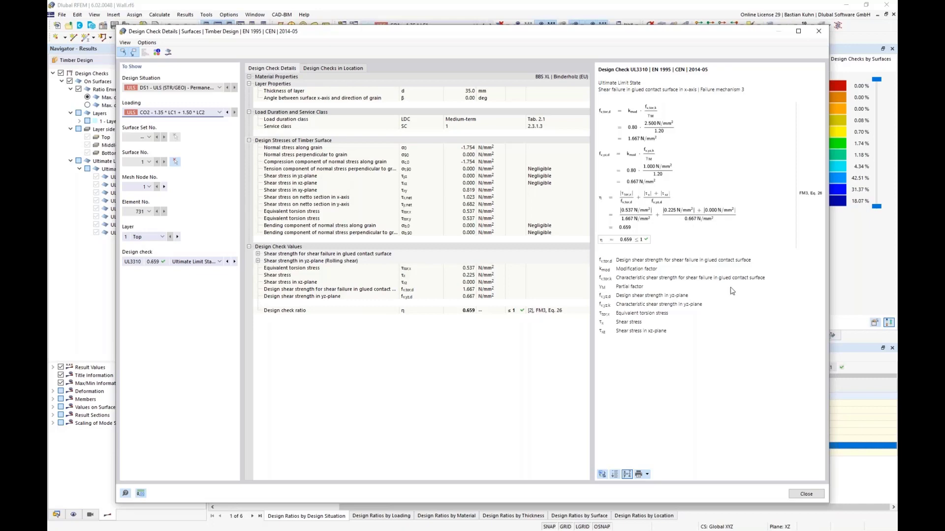
click(801, 495)
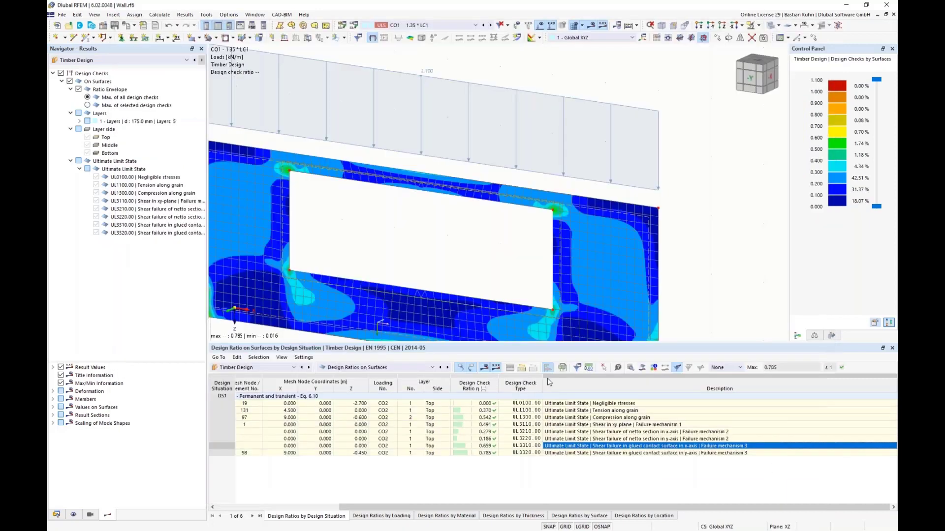
Step: Examine the result diagrams through the layers at the surface point, showing the equivalent torsion stress
click(631, 367)
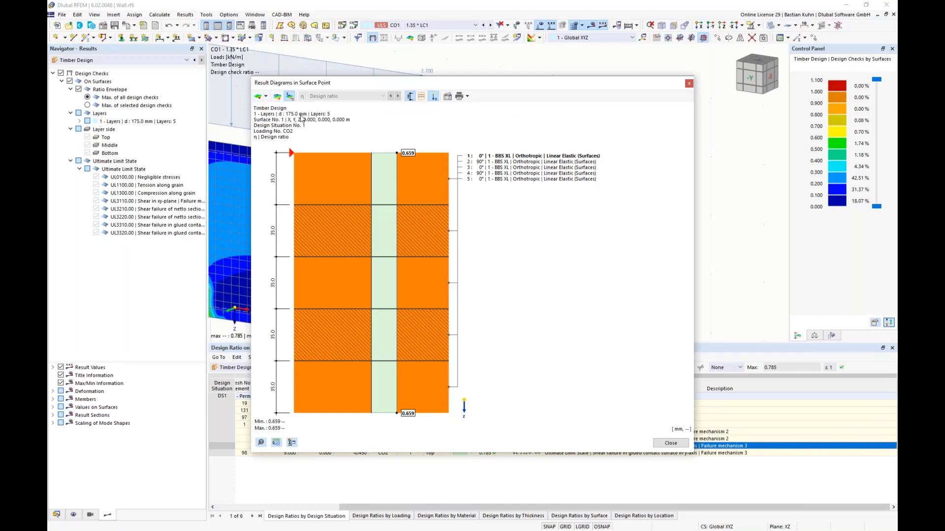
click(383, 96)
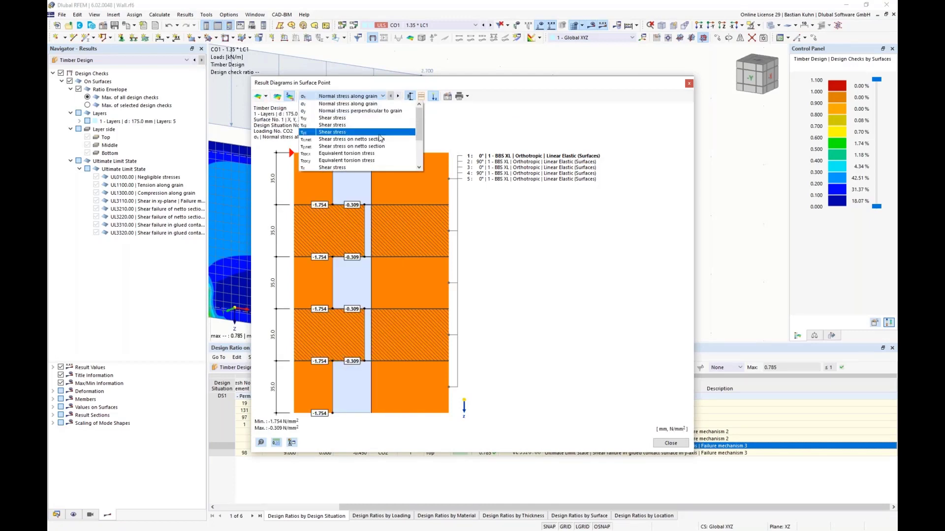
scroll(376, 148, down, 5)
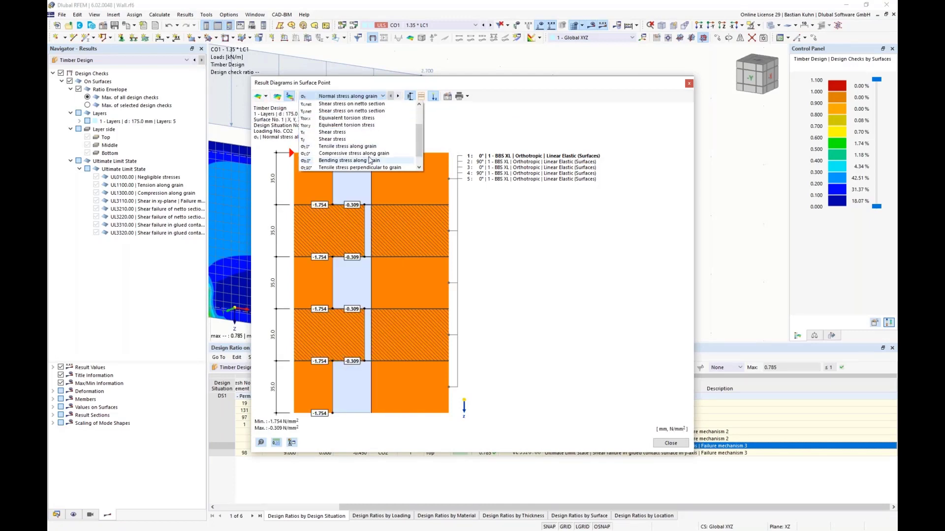
click(355, 119)
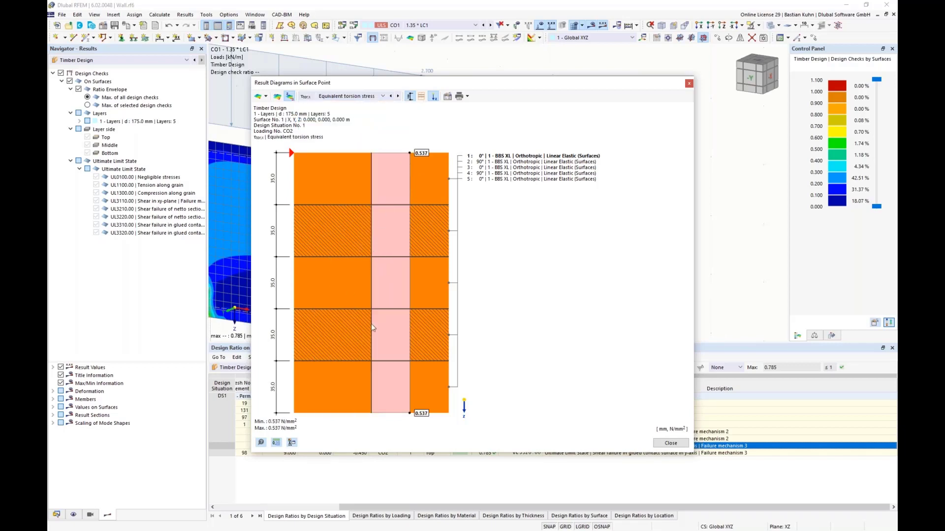
click(383, 96)
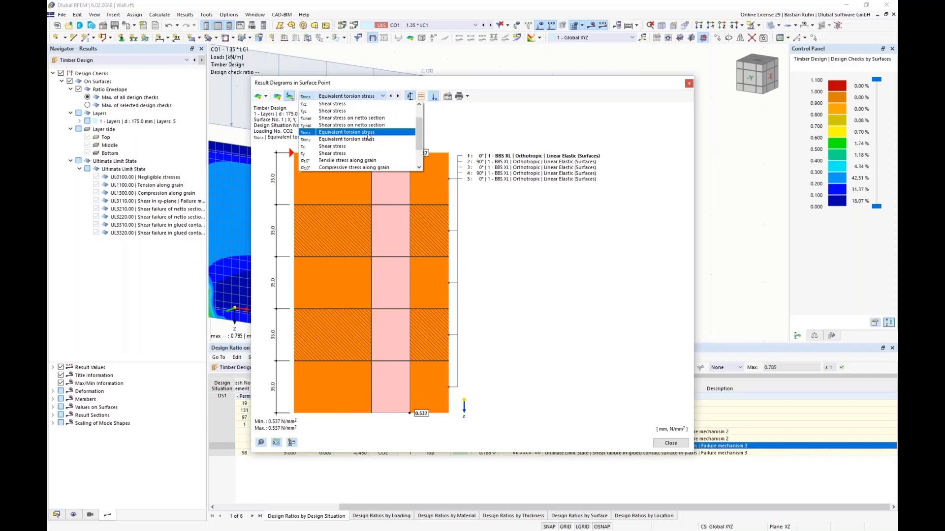
click(354, 132)
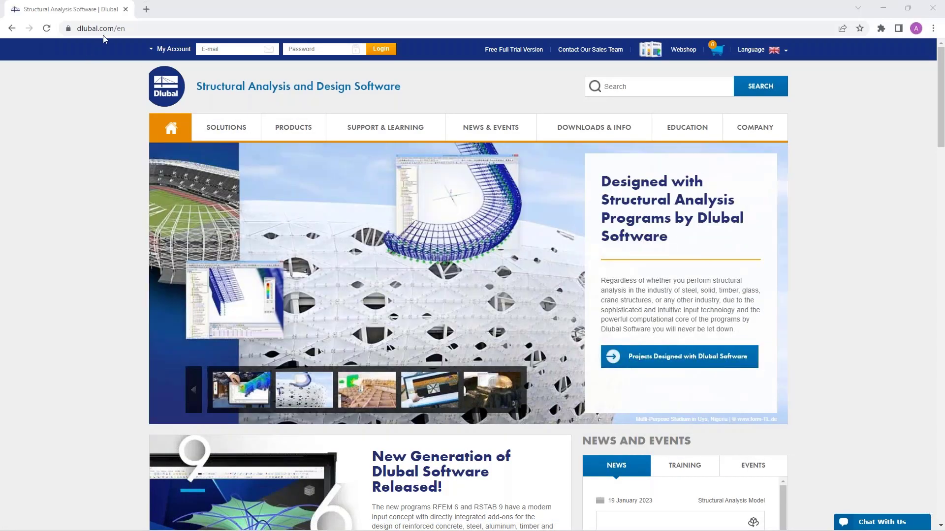
Step: Switch to the Dlubal website in the browser and open the webinar page "Modeling and Design of CLT Panels in RFEM 6"
mouse_move(484, 136)
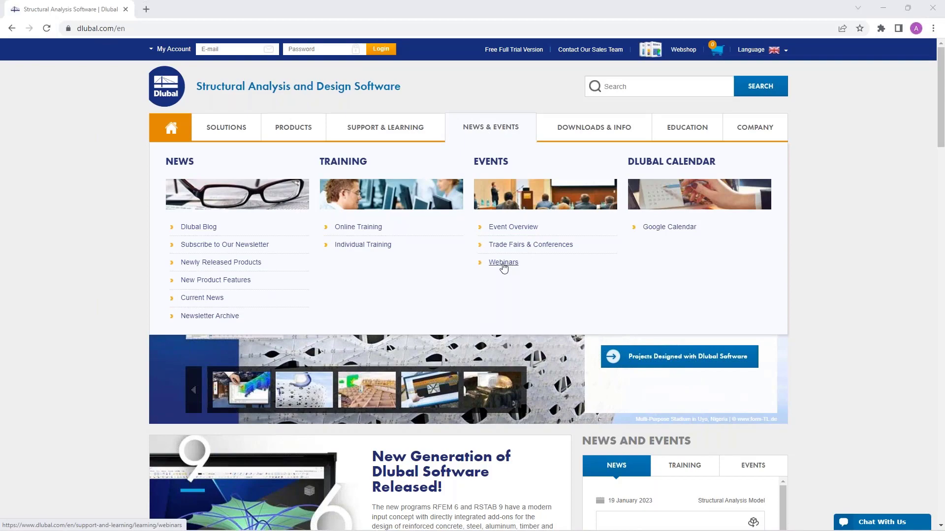
click(503, 262)
scroll(492, 264, down, 8)
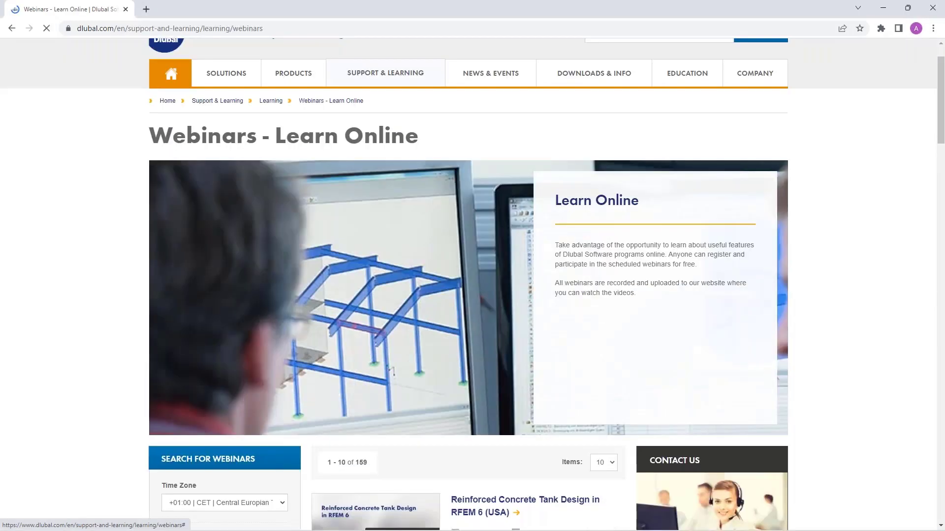
scroll(483, 251, down, 1)
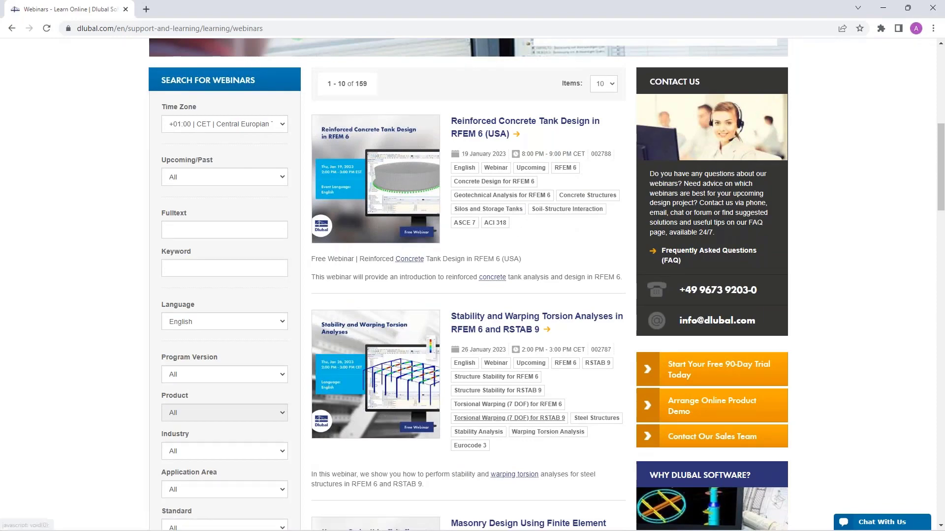
scroll(494, 366, down, 4)
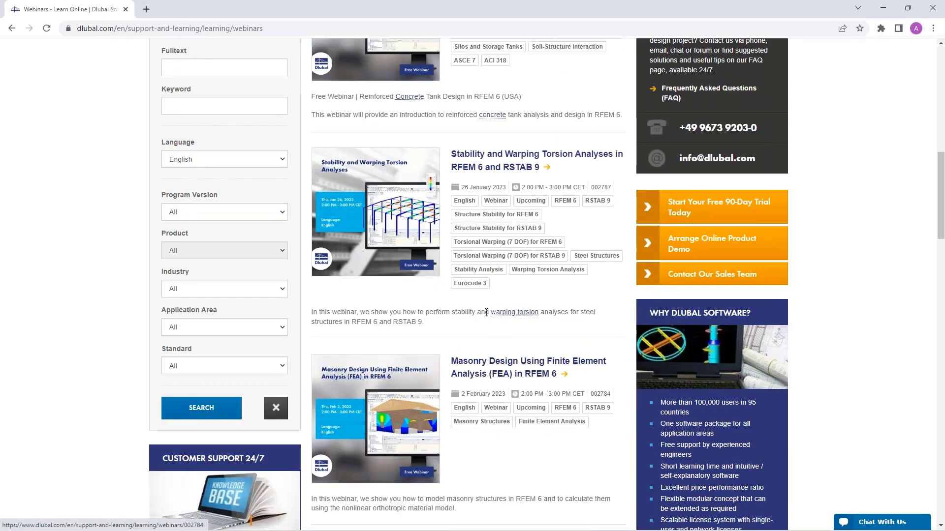
scroll(486, 313, down, 8)
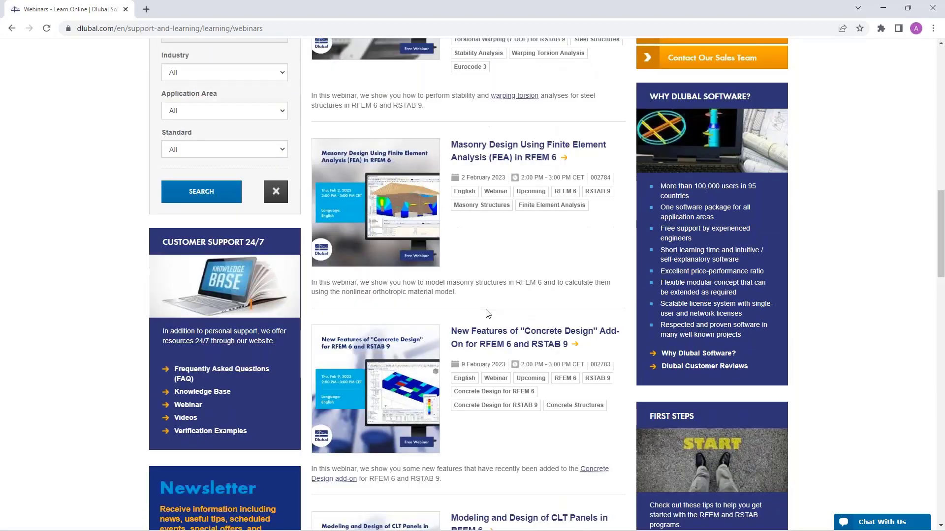
scroll(486, 313, down, 1)
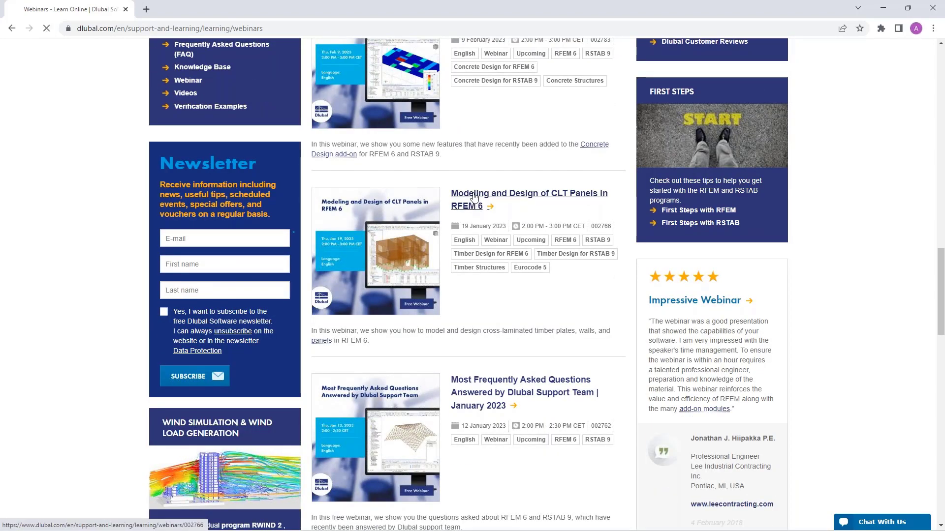
click(474, 197)
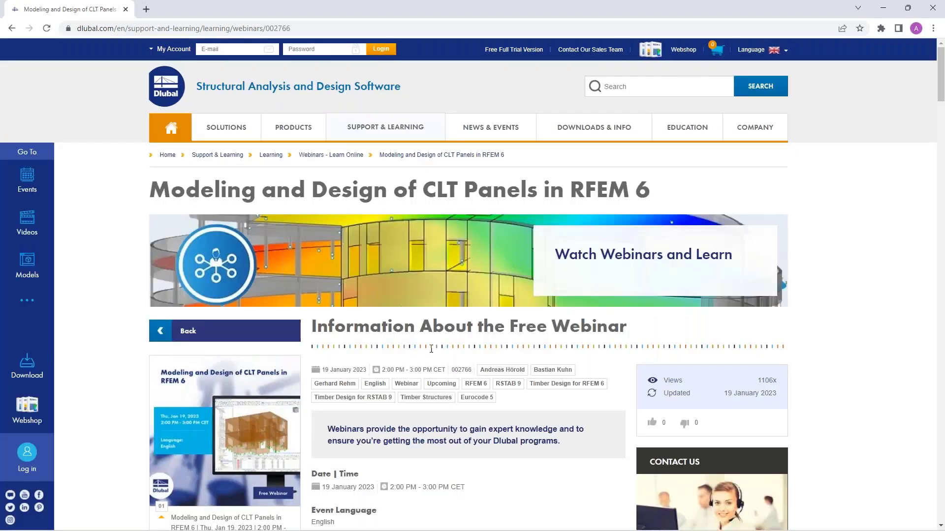
Step: Look through the webinar page's information and its Models to Download section
scroll(431, 387, down, 4)
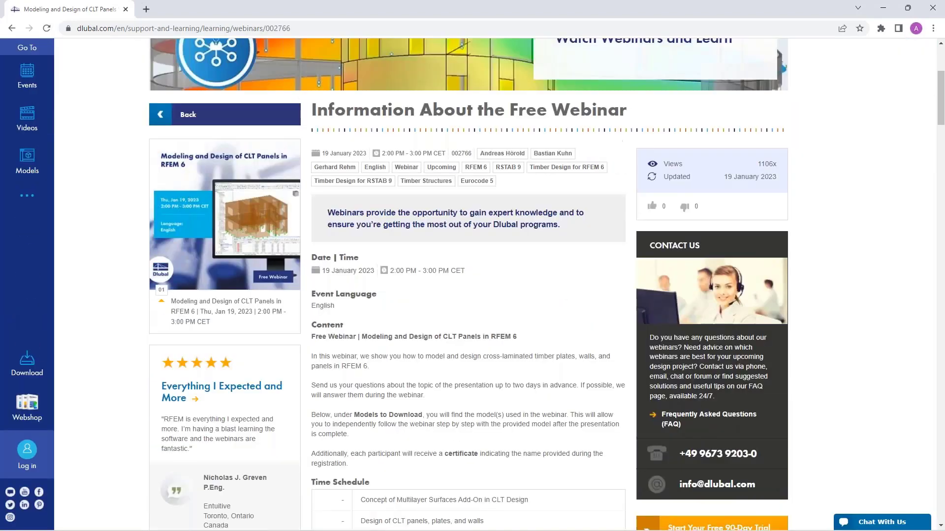
scroll(393, 436, down, 8)
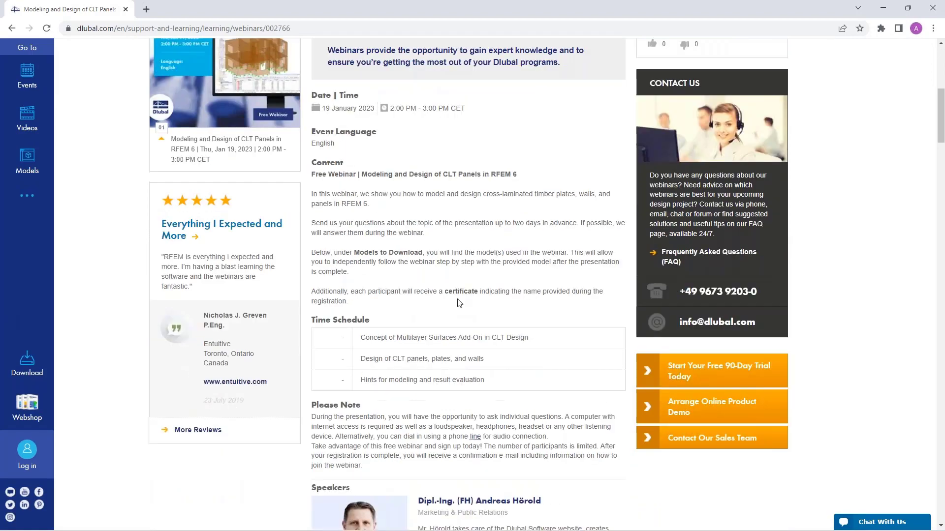
scroll(394, 435, down, 20)
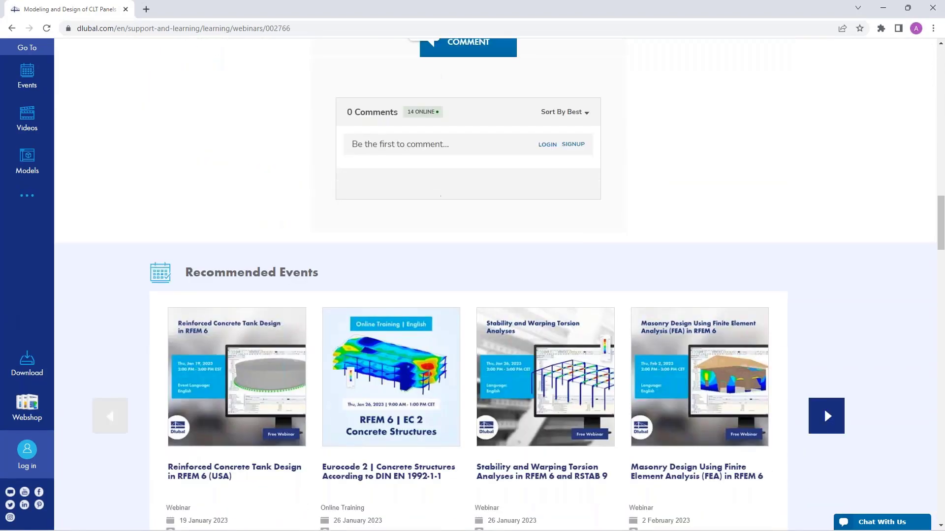
scroll(266, 374, down, 5)
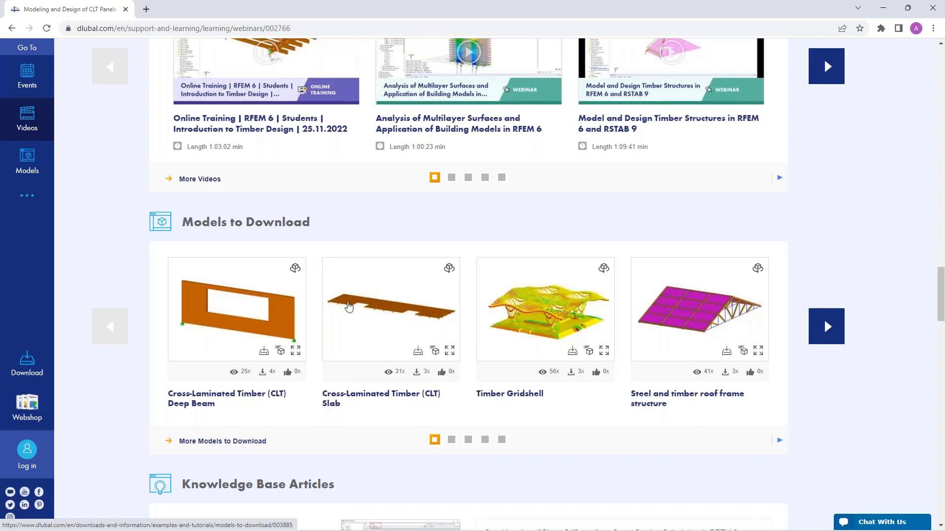
Step: Open the website's Free Full Trial Version page
scroll(352, 324, up, 20)
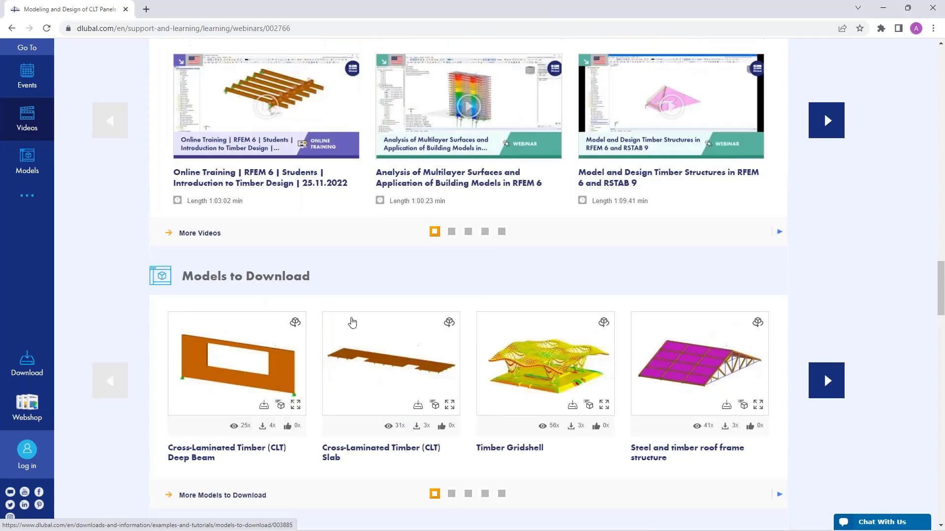
scroll(352, 309, up, 2)
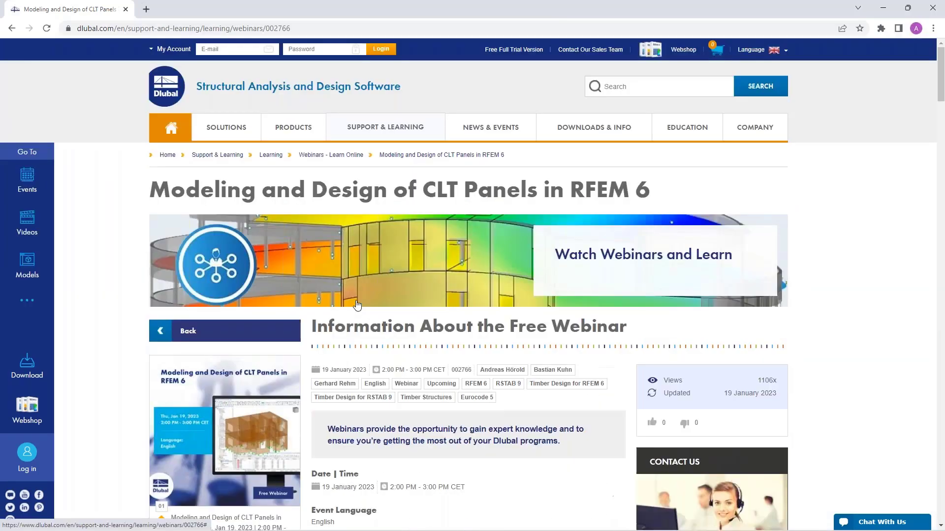
mouse_move(293, 127)
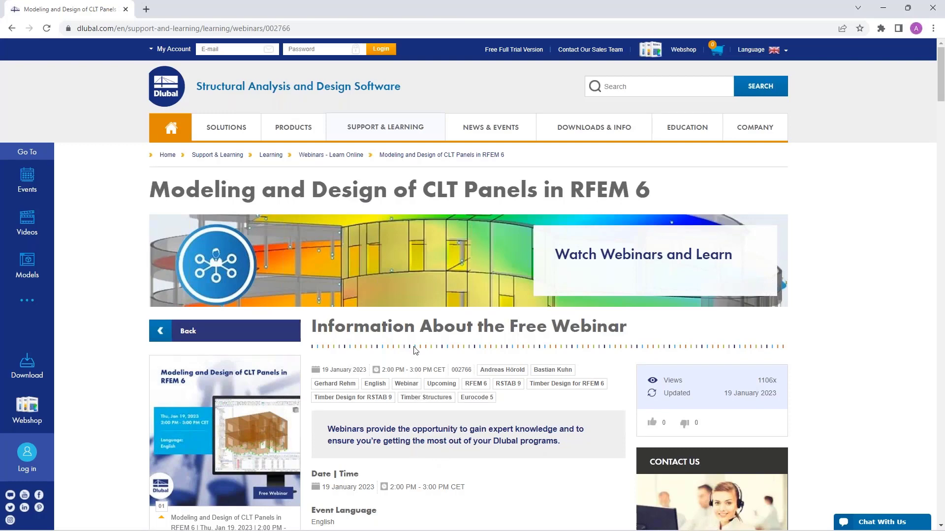
click(508, 51)
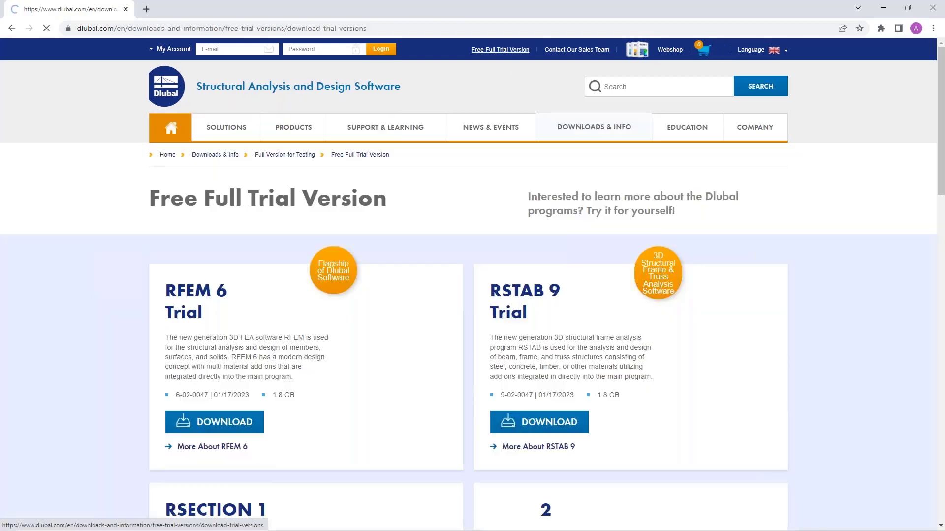